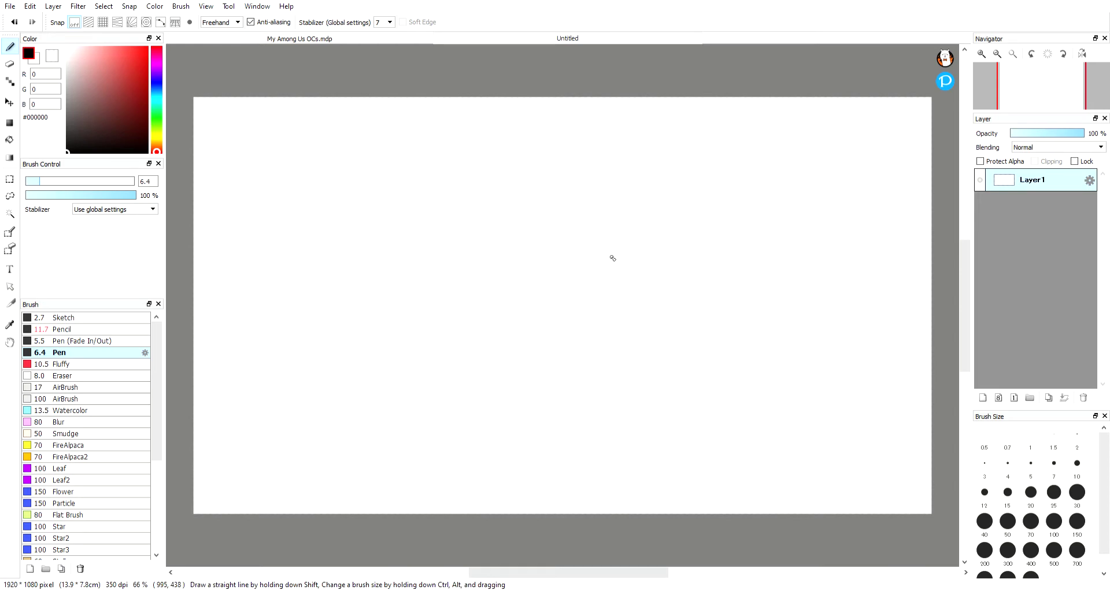
- Try freehand black test strokes with the Pen brush in the middle of the canvas and undo them all
left_click_drag(680, 178, 651, 256)
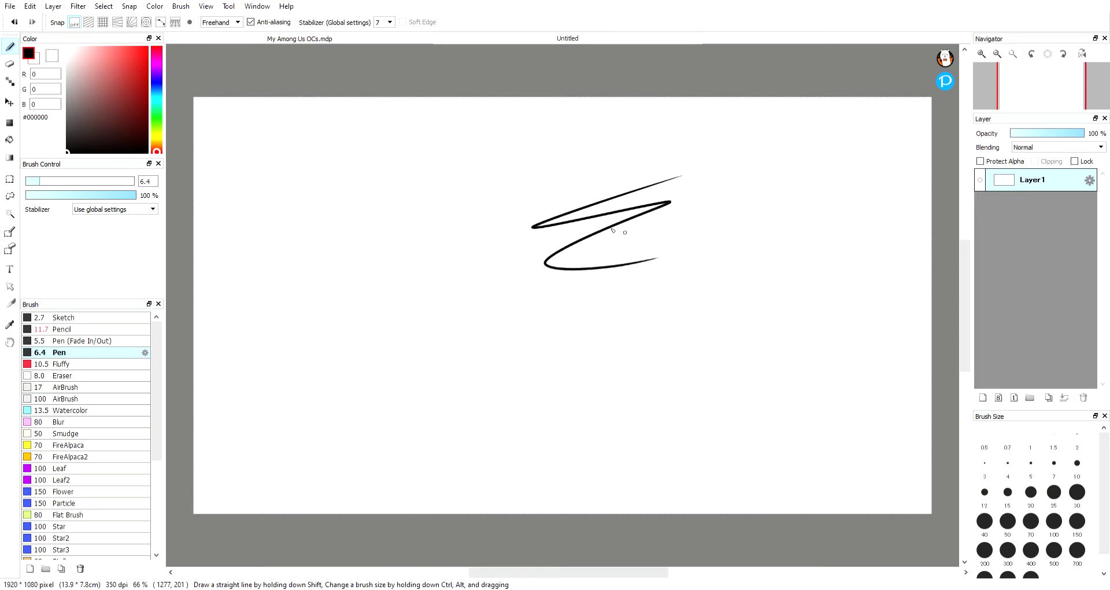
key("ctrl+z")
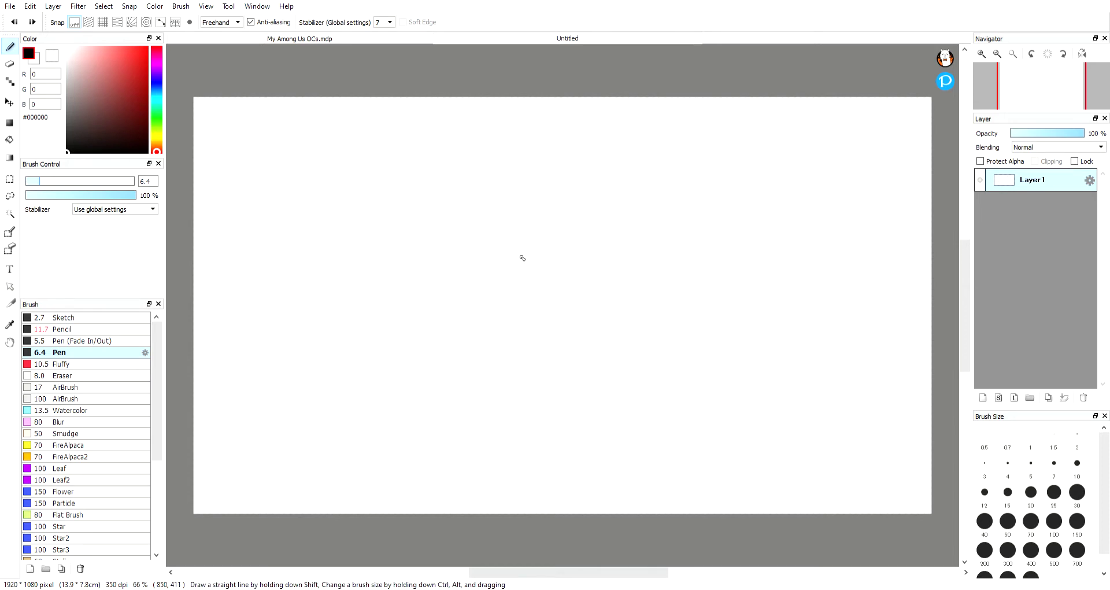
mouse_move(521, 256)
left_mouse_down()
mouse_move(575, 285)
mouse_move(610, 246)
mouse_move(612, 278)
left_mouse_up()
left_click_drag(611, 179, 630, 205)
left_click_drag(660, 240, 658, 249)
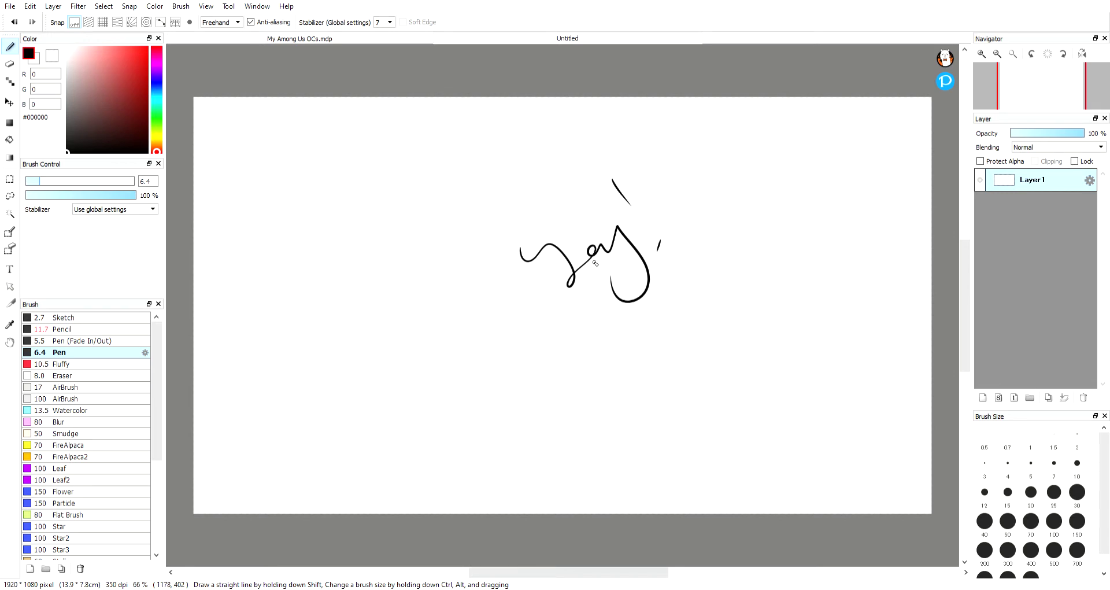
left_click(14, 22)
left_click(15, 22)
left_click(15, 22)
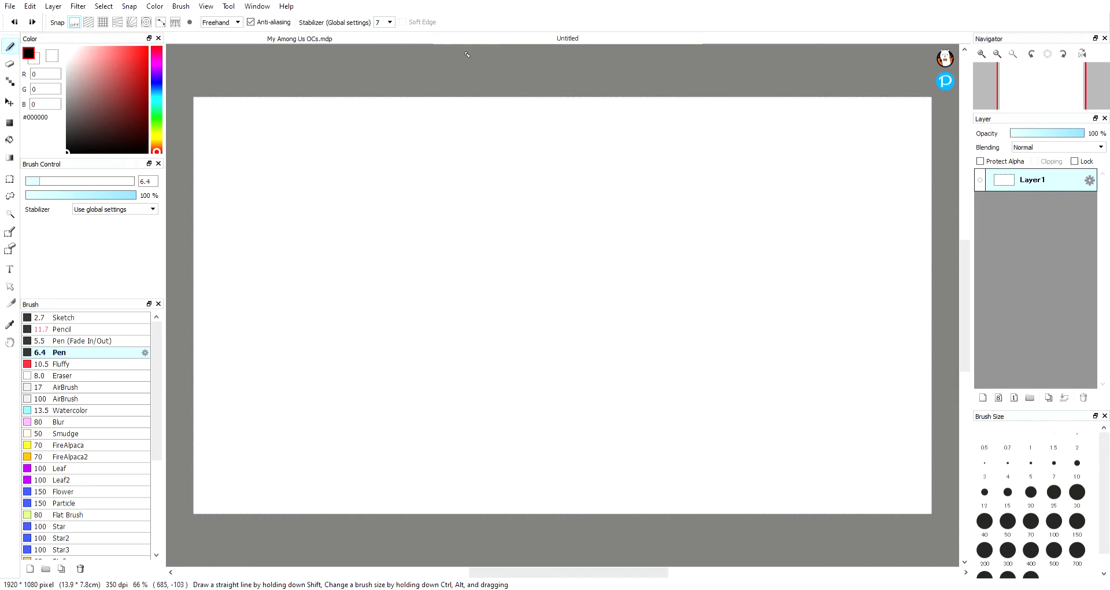
left_click(32, 7)
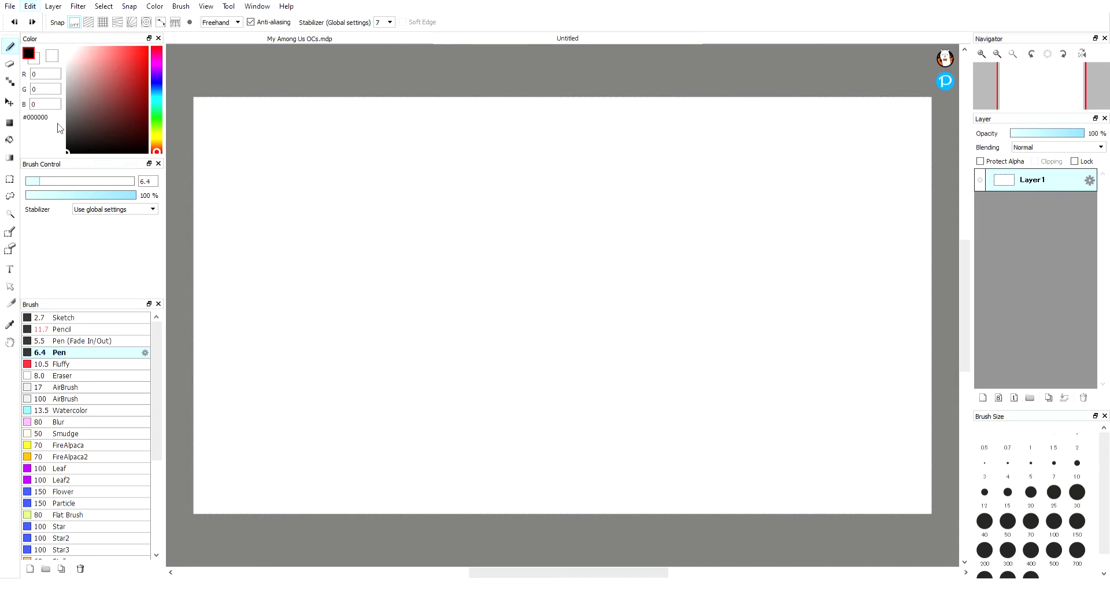
left_click(55, 167)
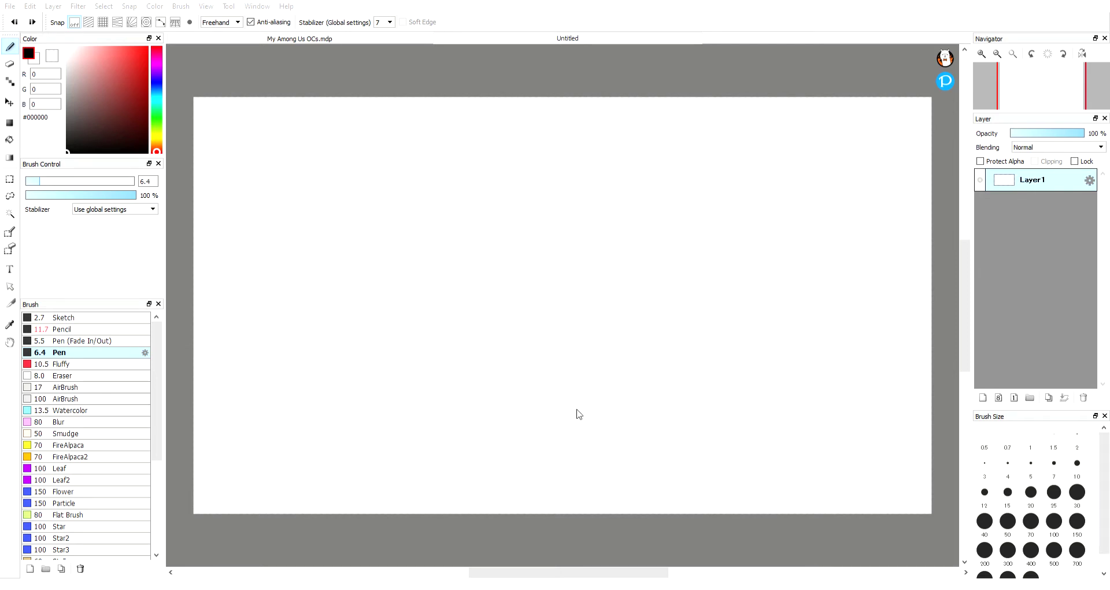
left_click(631, 183)
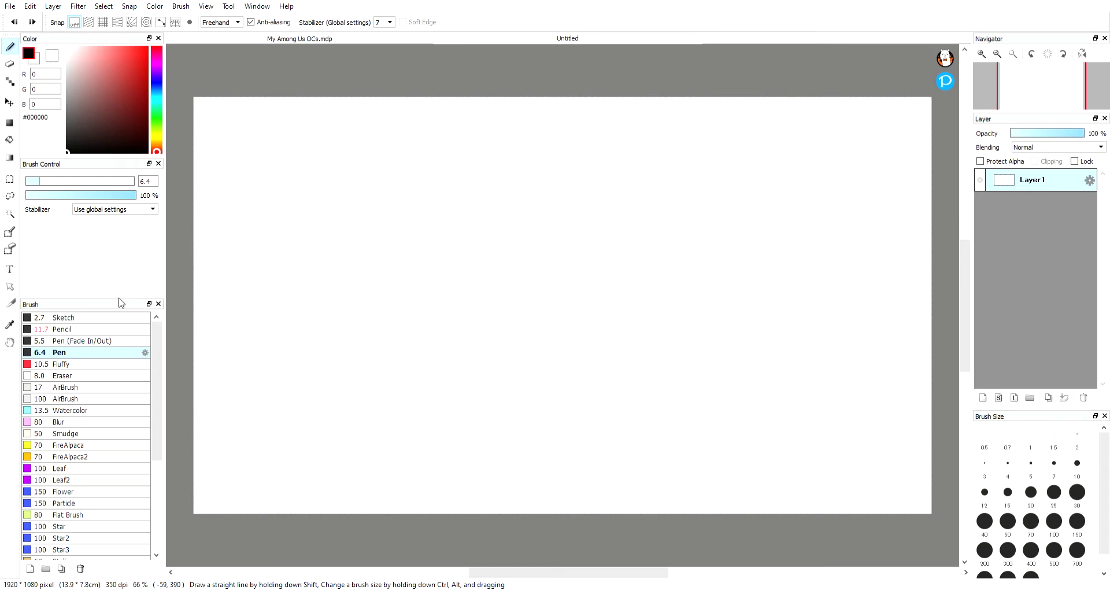
- Enlarge the brush list upward so that more brushes fit in it
mouse_move(102, 300)
left_mouse_down()
mouse_move(103, 422)
mouse_move(116, 282)
left_mouse_up()
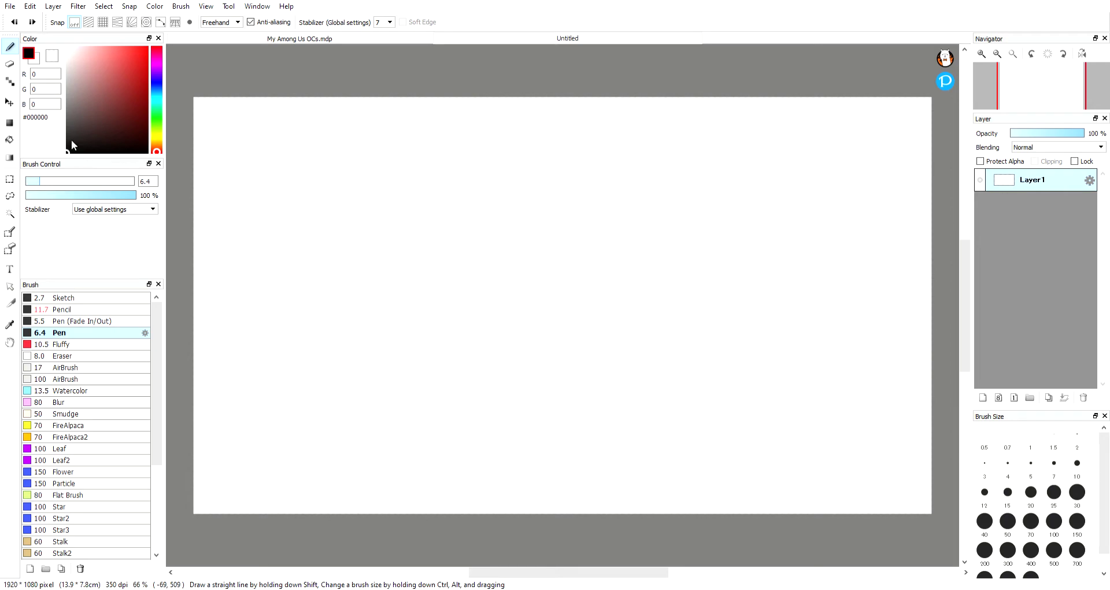
- Scribble in red (#FF1800) near the canvas's upper left and paint over its lower strokes in near-white (#F9F9F9)
left_click_drag(72, 140, 151, 44)
mouse_move(433, 130)
left_mouse_down()
mouse_move(392, 178)
mouse_move(323, 208)
left_mouse_up()
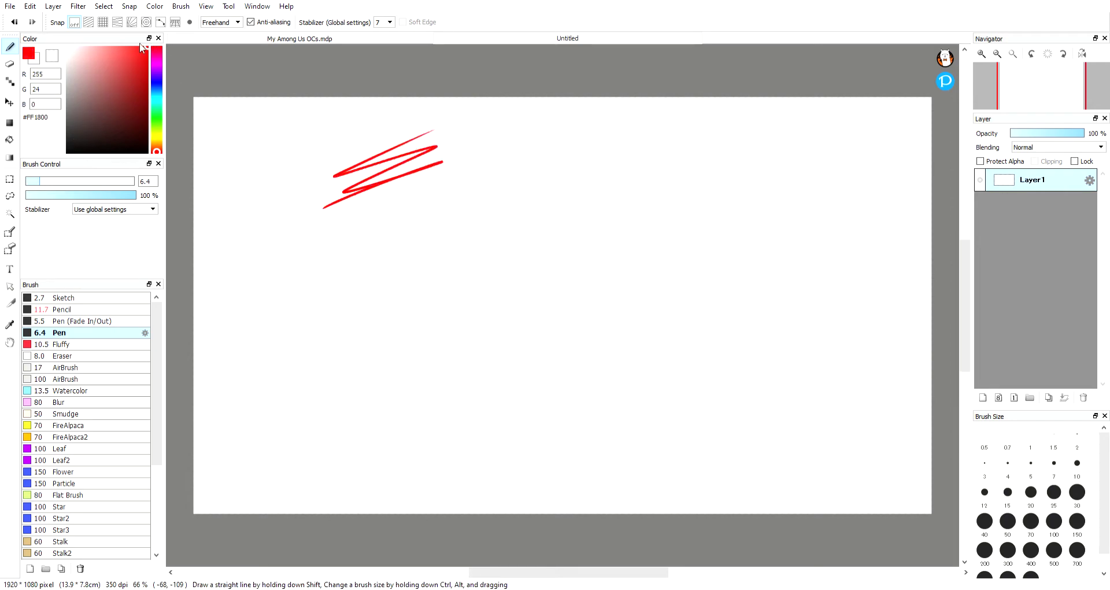
left_click_drag(145, 52, 67, 49)
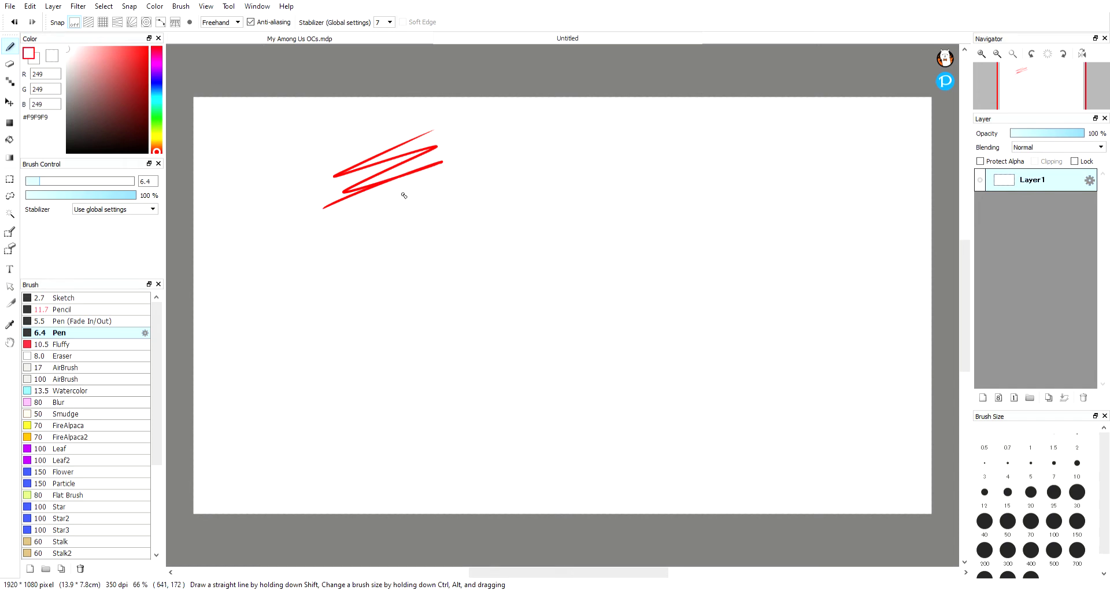
left_click_drag(344, 197, 419, 186)
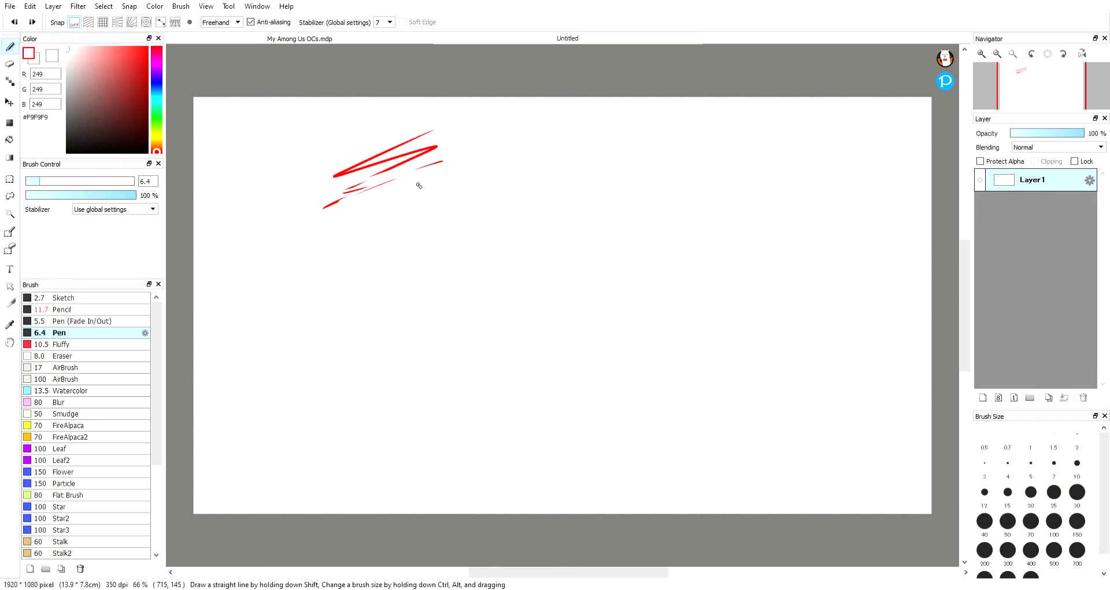
- Clear the scribble, try a test stroke in soft red (#D66D63), undo it and reset the colour to black (#000000)
left_click(69, 57)
left_click_drag(69, 58, 60, 182)
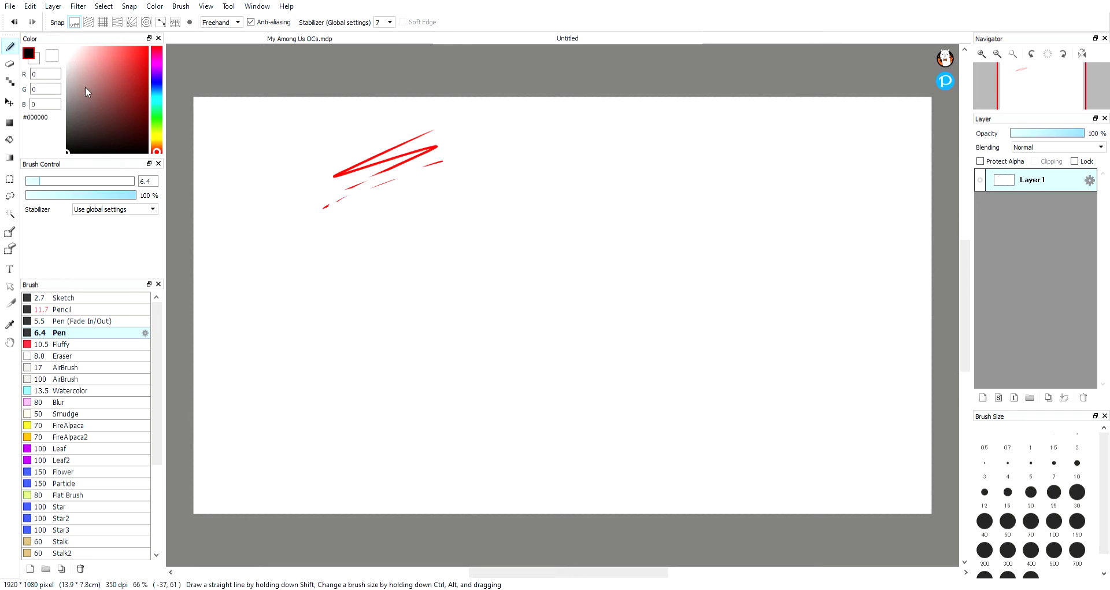
mouse_move(107, 114)
left_mouse_down()
mouse_move(105, 78)
mouse_move(152, 83)
mouse_move(68, 79)
mouse_move(71, 117)
mouse_move(79, 53)
mouse_move(92, 134)
mouse_move(88, 82)
mouse_move(122, 106)
mouse_move(70, 99)
mouse_move(120, 123)
mouse_move(119, 88)
mouse_move(91, 93)
mouse_move(98, 114)
mouse_move(102, 58)
mouse_move(116, 54)
mouse_move(110, 63)
left_mouse_up()
left_click(14, 22)
mouse_move(499, 168)
left_mouse_down()
mouse_move(475, 209)
mouse_move(506, 224)
mouse_move(551, 217)
left_mouse_up()
key("ctrl+z")
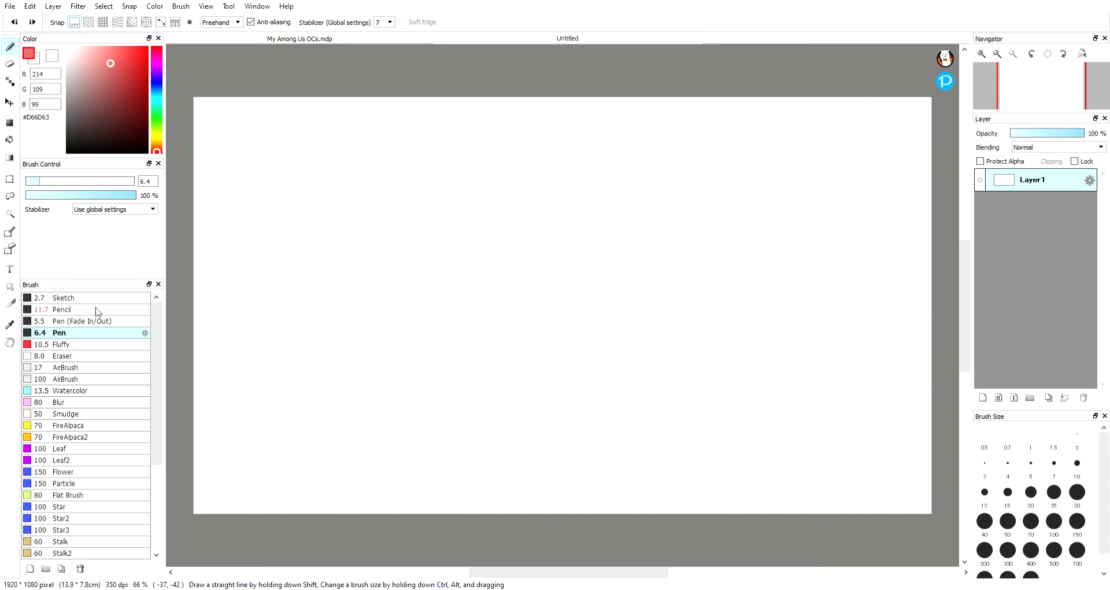
left_click_drag(84, 140, 66, 153)
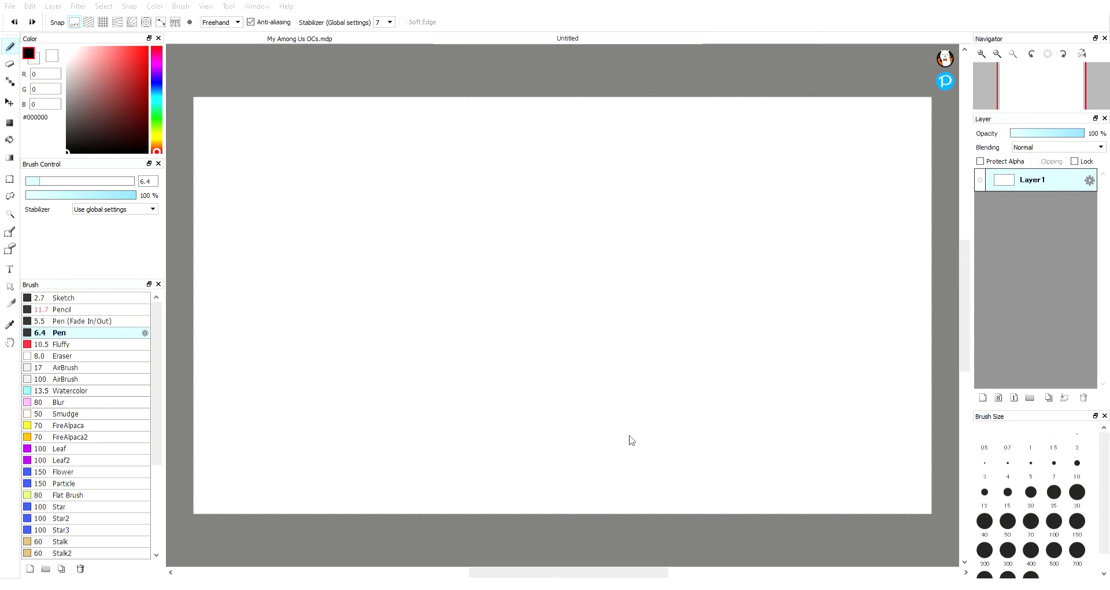
- Try several black diagonal lines and a small circle with the Pen brush, and undo all of them
left_click_drag(661, 145, 487, 234)
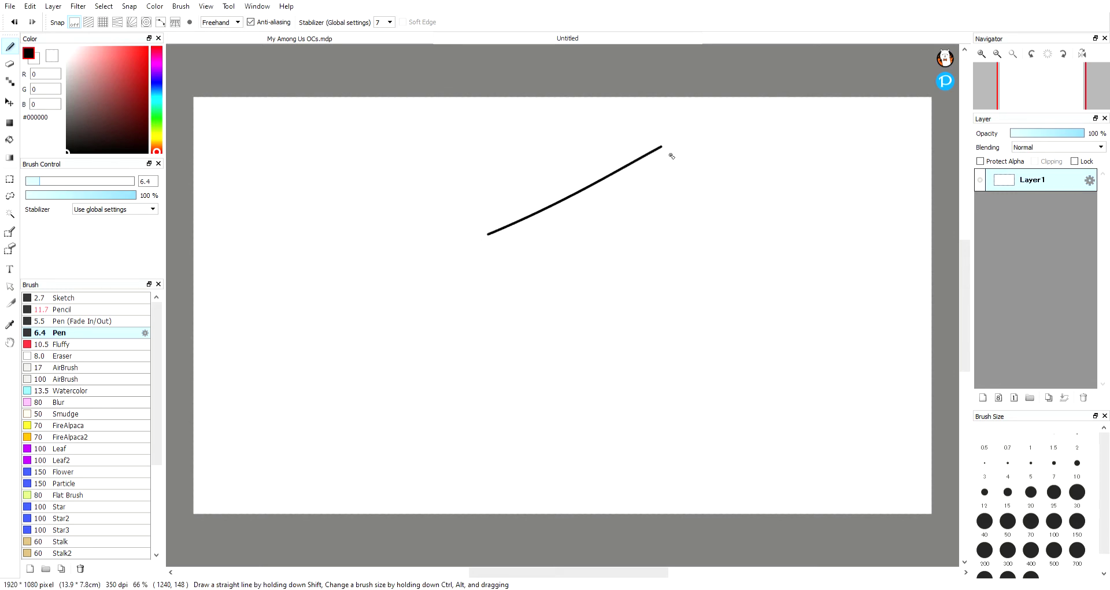
left_click_drag(671, 154, 543, 248)
left_click_drag(677, 176, 545, 250)
mouse_move(665, 212)
left_mouse_down()
mouse_move(609, 304)
mouse_move(673, 218)
left_mouse_up()
left_click(15, 22)
left_click(14, 22)
left_click(15, 22)
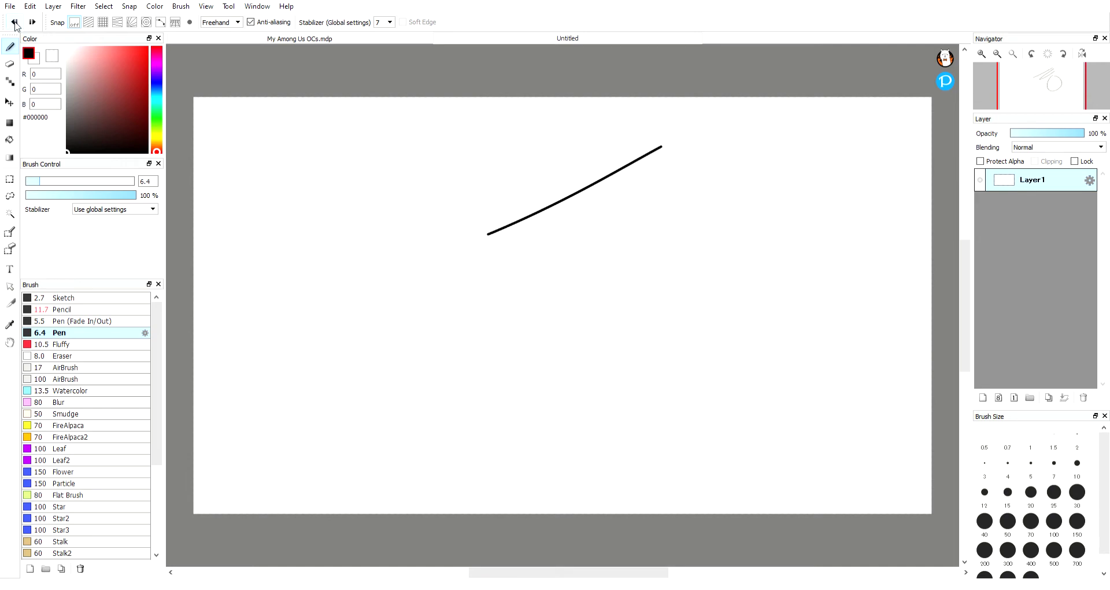
left_click(15, 22)
- Replace a test circle with a new freehand one of even line thickness in the canvas's left half
left_click_drag(522, 163, 474, 280)
left_click_drag(519, 317, 581, 144)
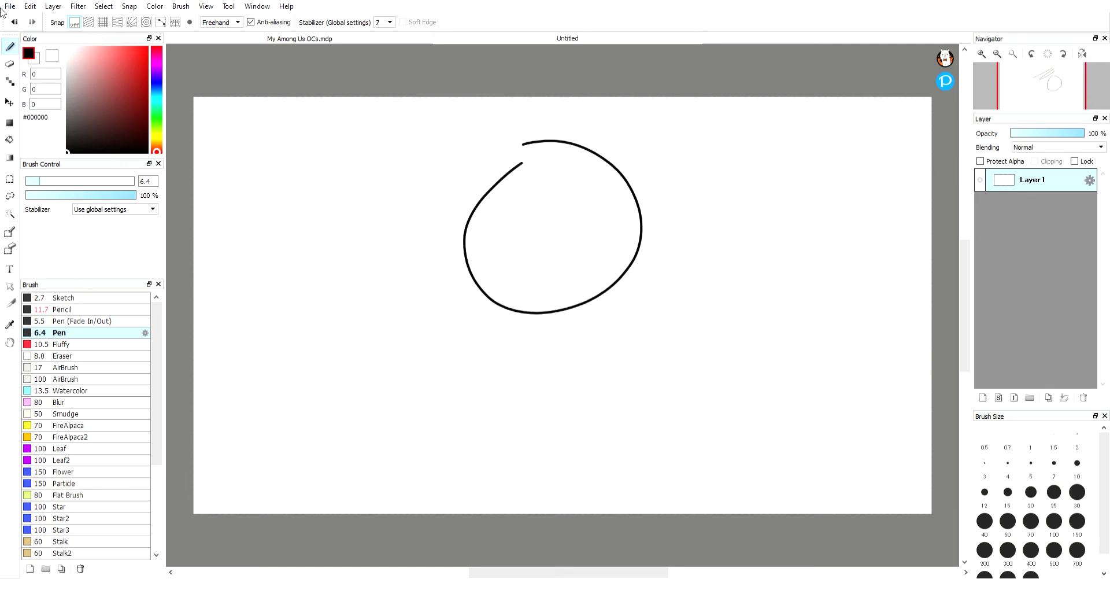
left_click(15, 22)
mouse_move(363, 157)
left_mouse_down()
mouse_move(428, 302)
mouse_move(380, 149)
left_mouse_up()
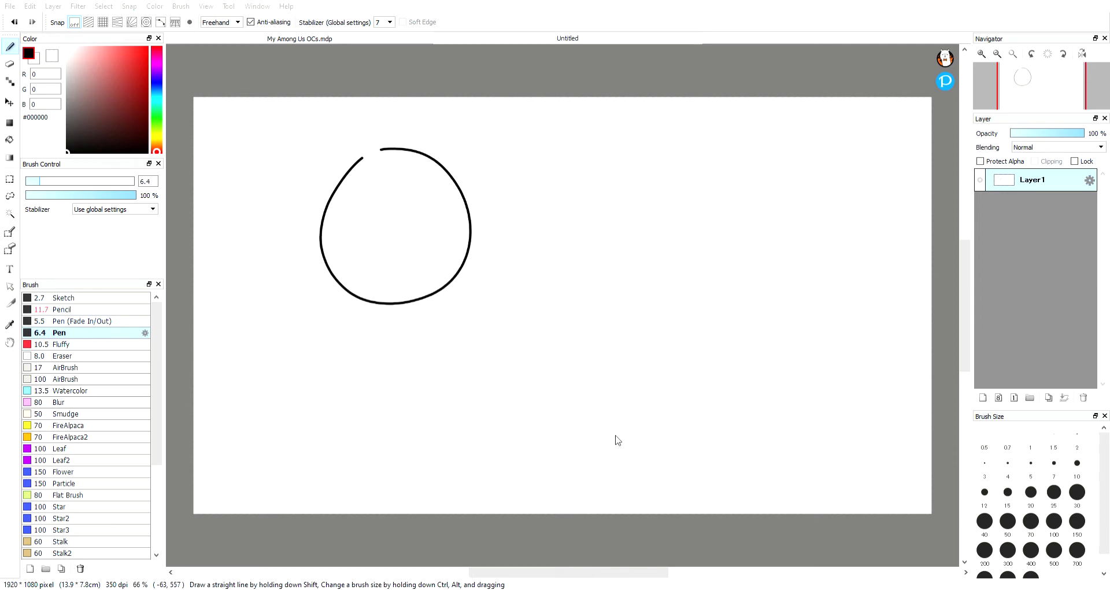
- Draw a second freehand circle with tapering line ends beside the first one, redoing the first attempts
mouse_move(597, 146)
left_mouse_down()
mouse_move(664, 241)
mouse_move(599, 153)
mouse_move(526, 198)
left_mouse_up()
key("ctrl+z")
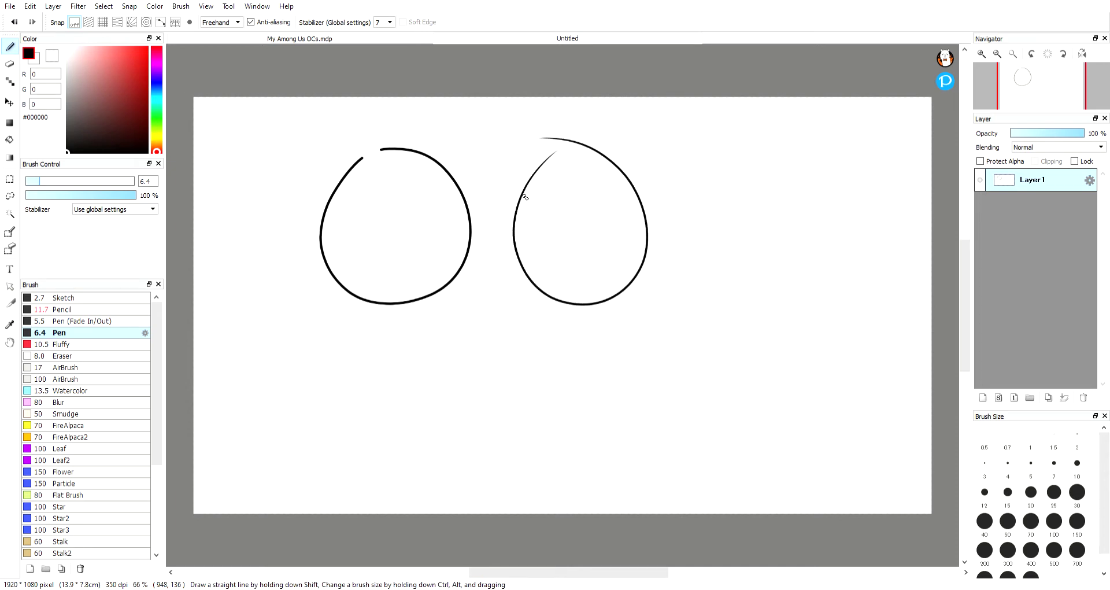
left_click(15, 22)
left_click_drag(566, 158, 589, 150)
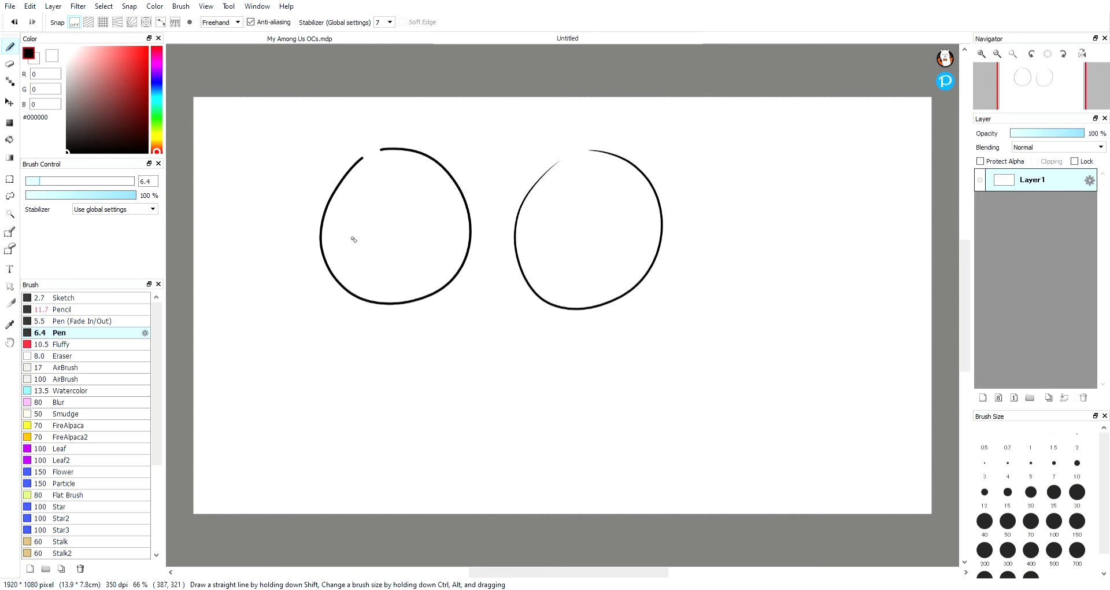
- Undo and restore the two circles, and compare their line ends up close
double_click(14, 22)
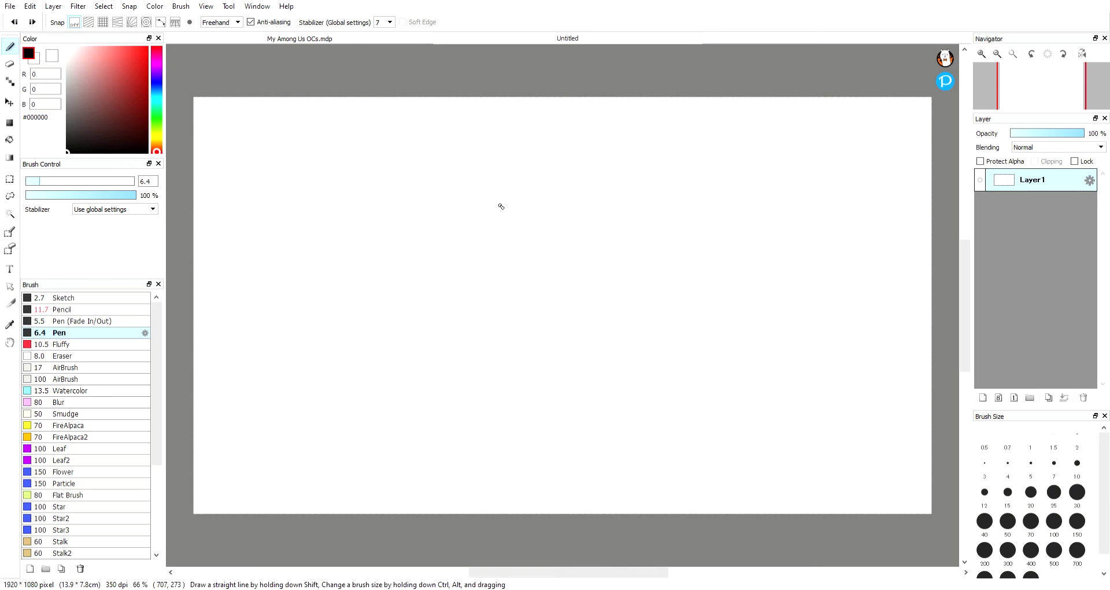
double_click(33, 24)
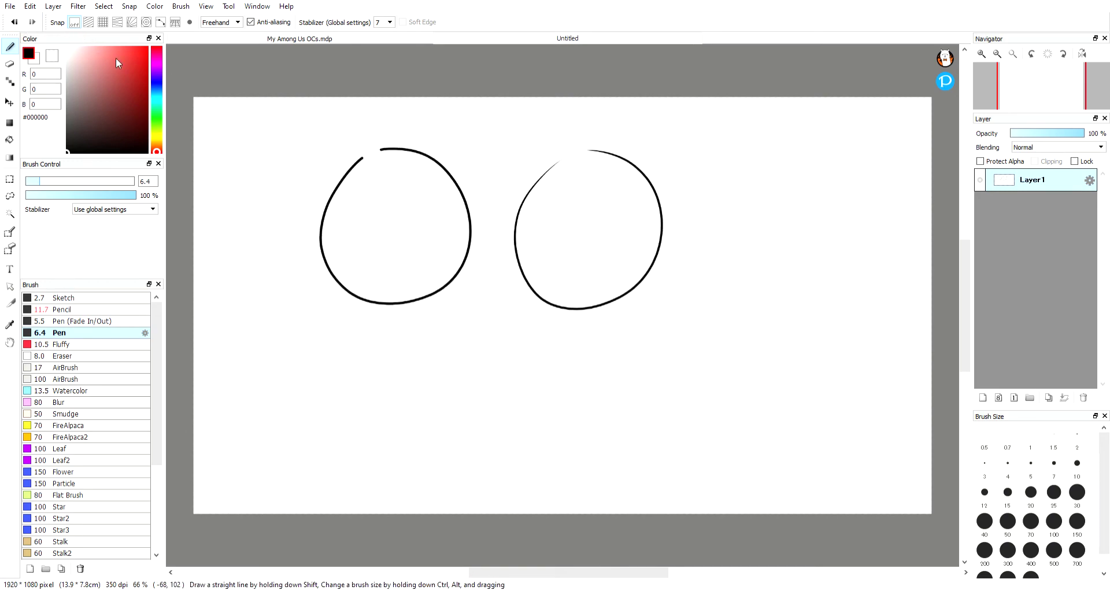
scroll(580, 153, "up", 5)
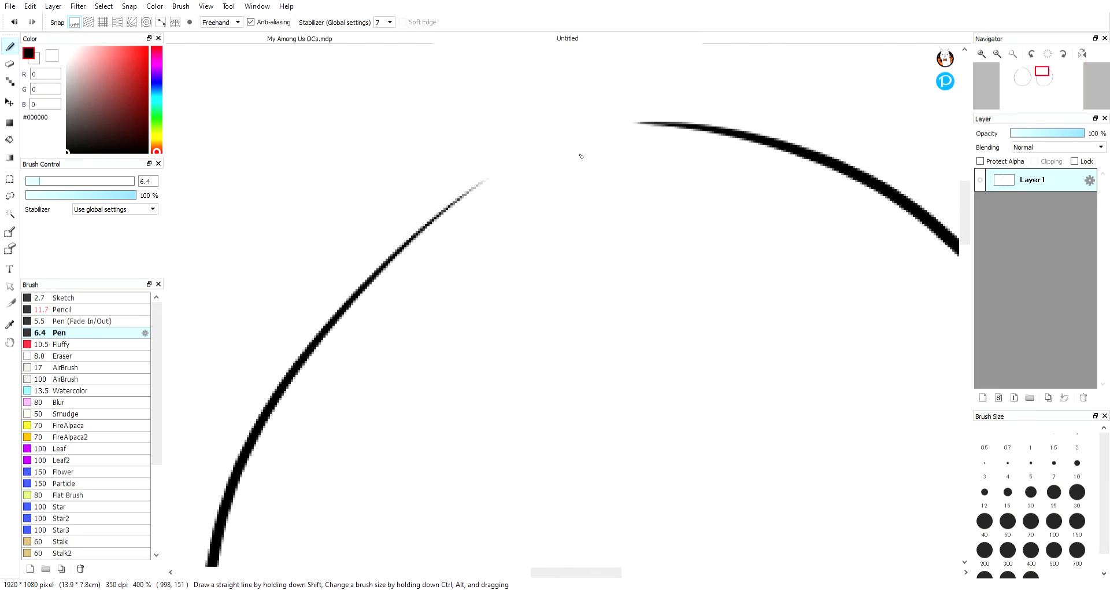
scroll(218, 174, "down", 3)
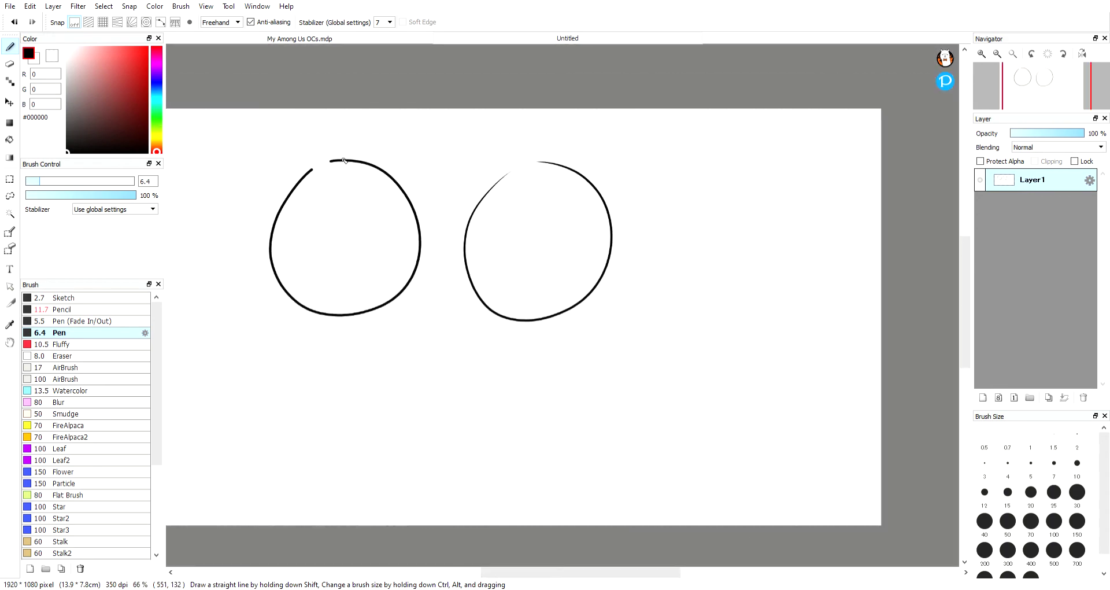
scroll(304, 168, "up", 6)
scroll(436, 178, "down", 5)
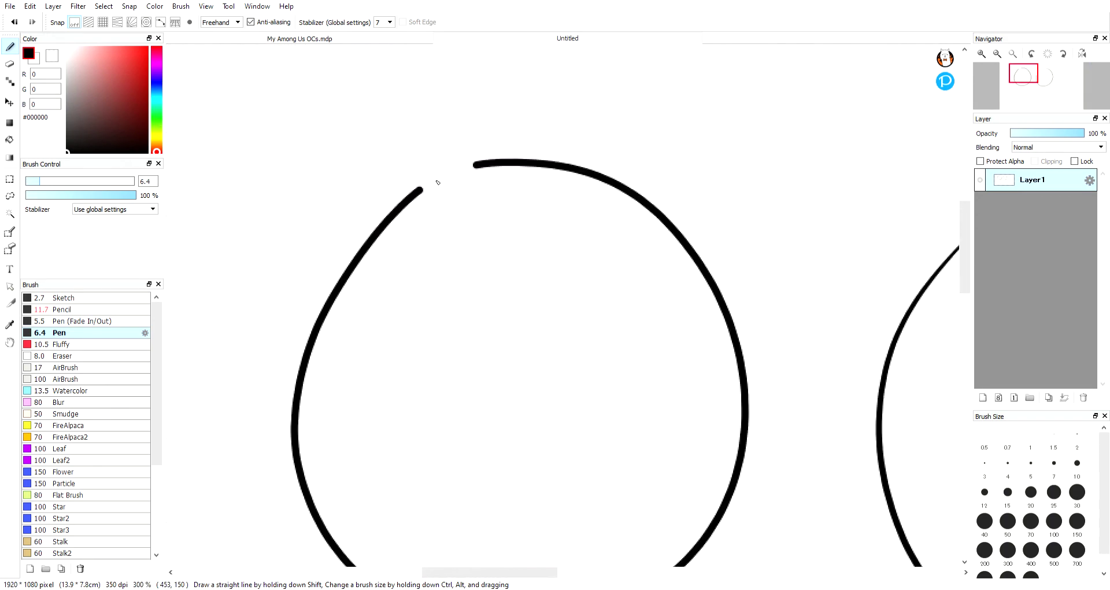
- Undo both circles and fit the blank canvas to the window
left_click(12, 21)
left_click(12, 21)
scroll(478, 164, "down", 2)
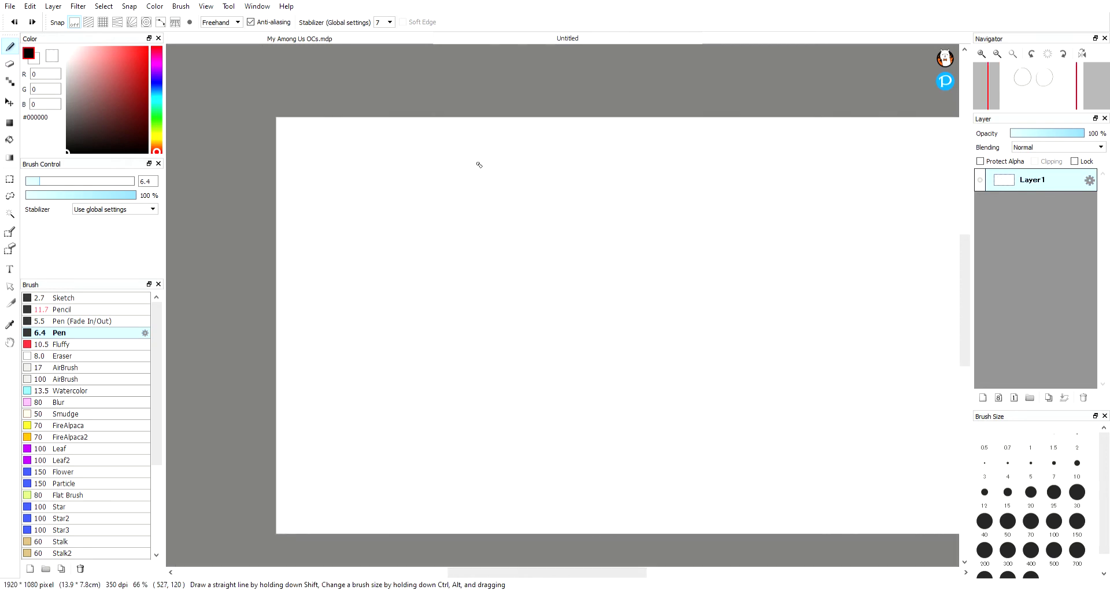
left_click(995, 55)
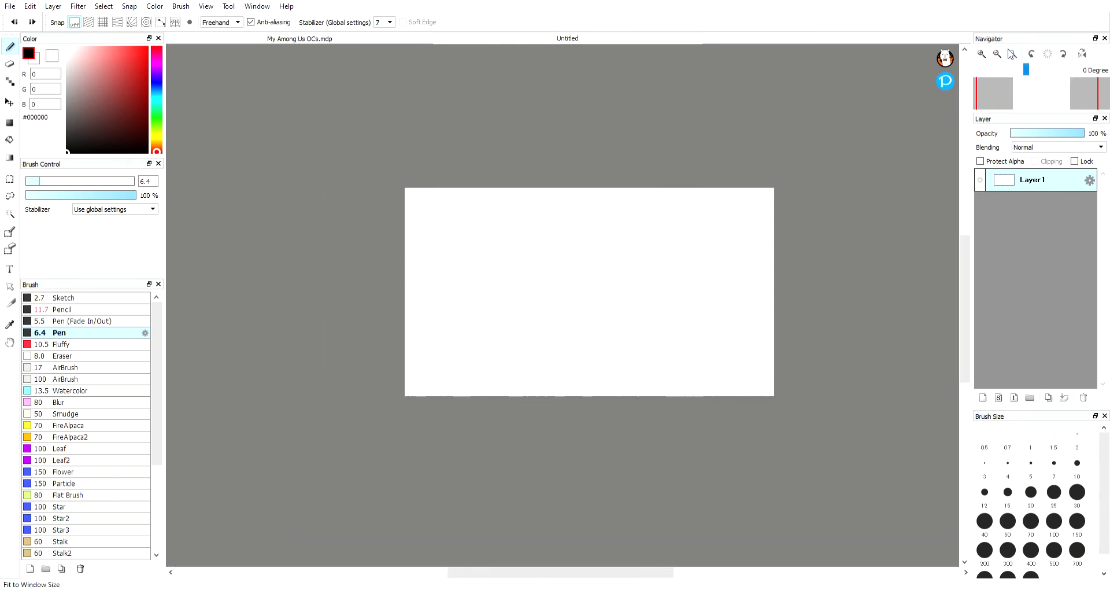
left_click(1012, 53)
left_click(995, 56)
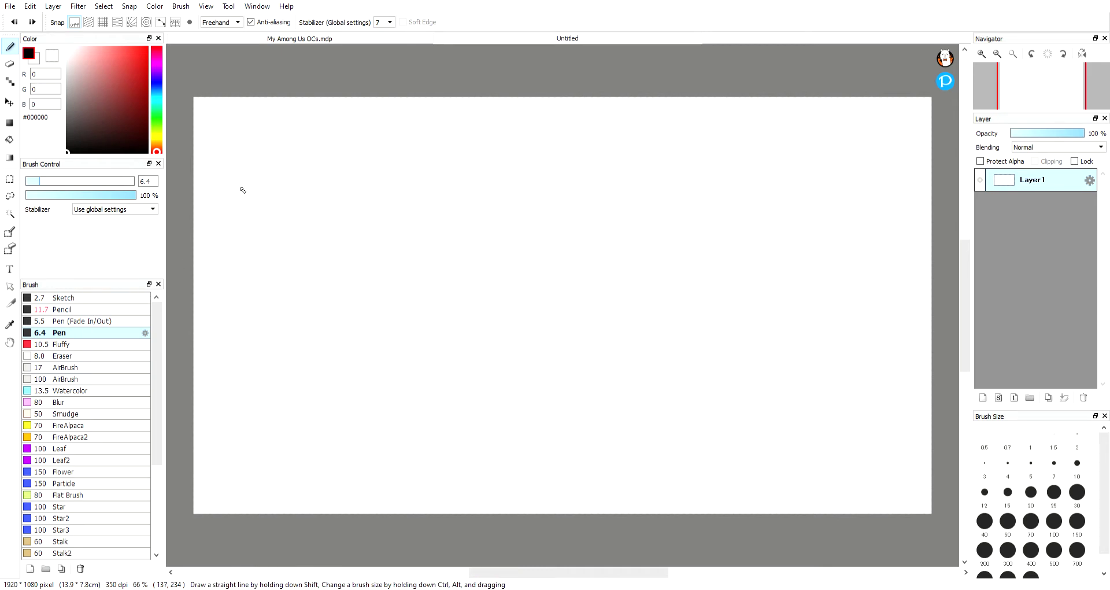
- Draw a curved Pen stroke in the canvas's upper left corner and a second curve below it with Pen (Fade In/Out)
left_click_drag(222, 209, 376, 118)
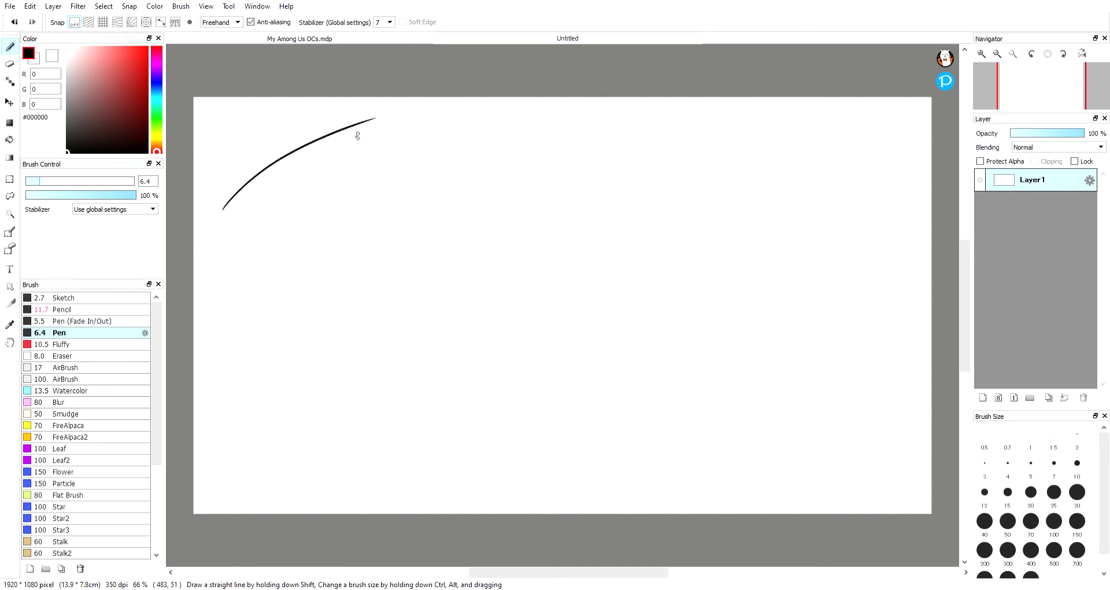
left_click(79, 321)
left_click_drag(373, 131, 250, 244)
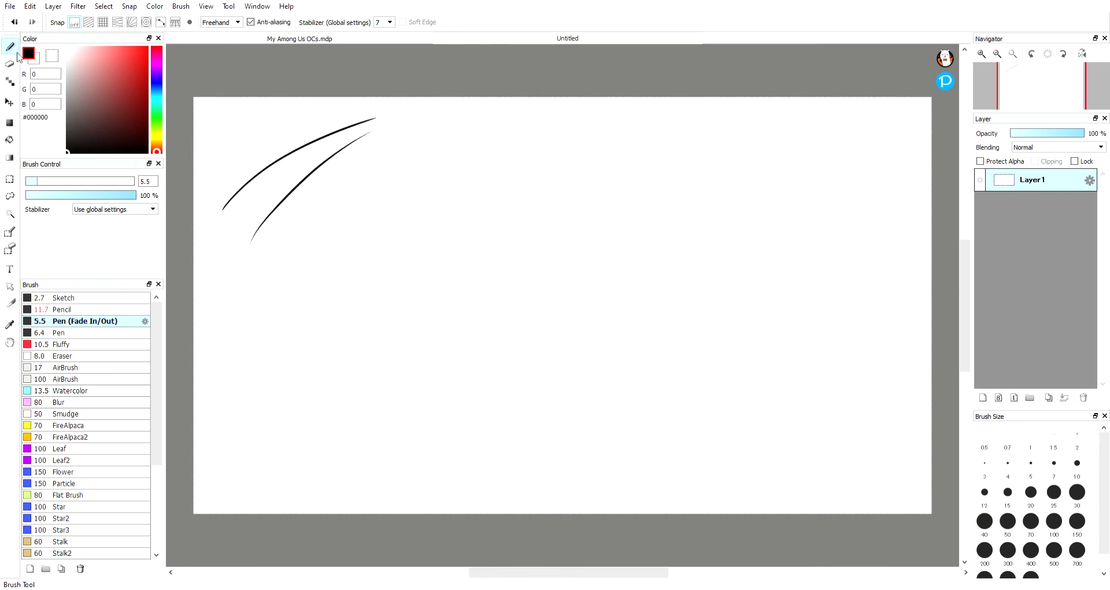
key("ctrl+z")
left_click_drag(370, 132, 234, 229)
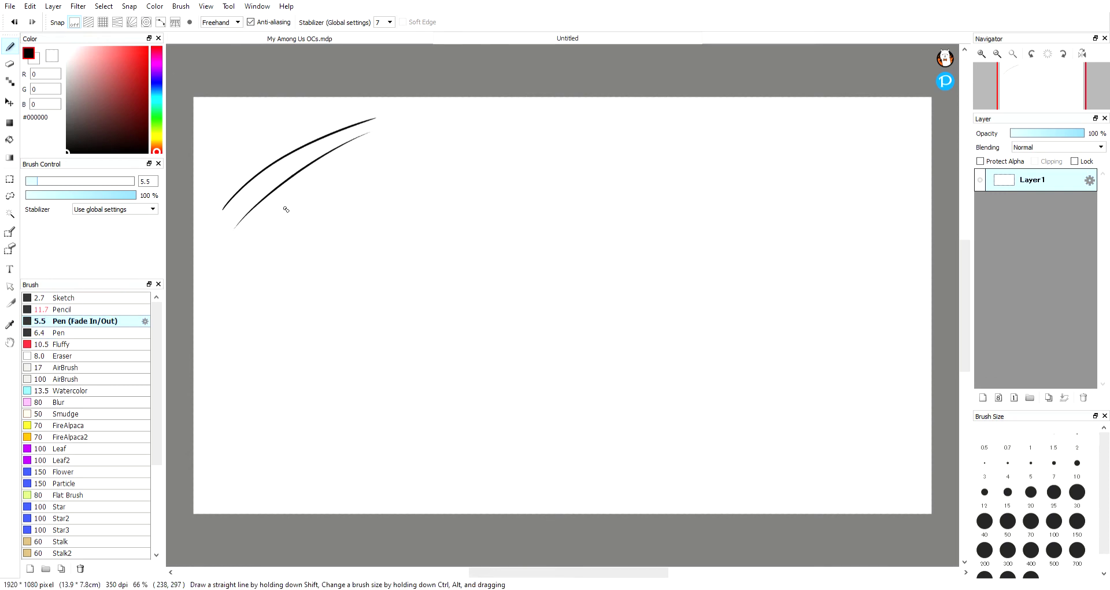
key("ctrl+z")
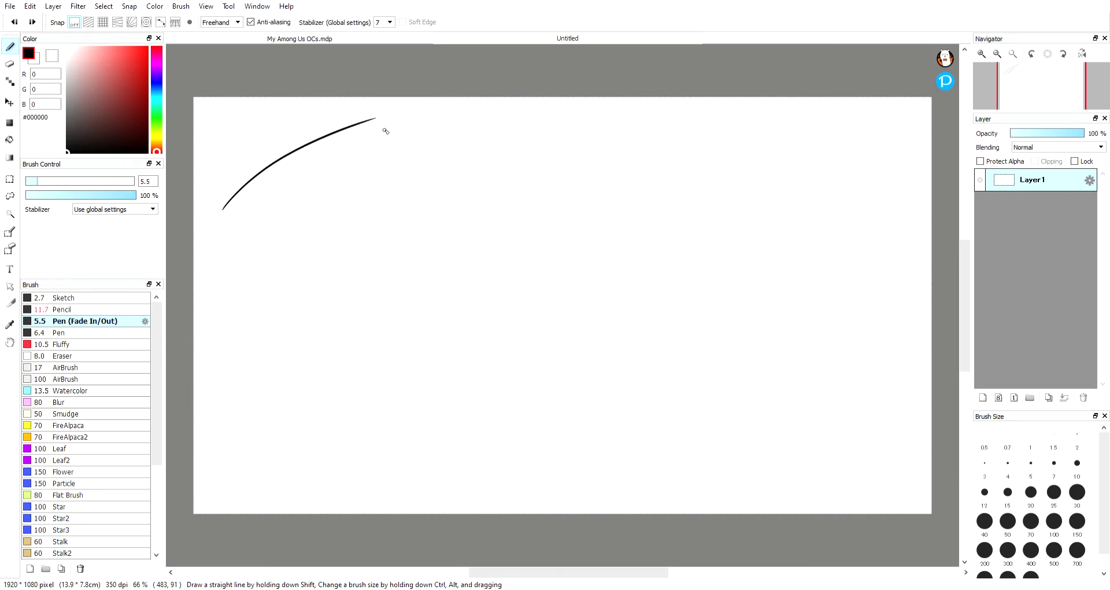
left_click_drag(374, 133, 255, 221)
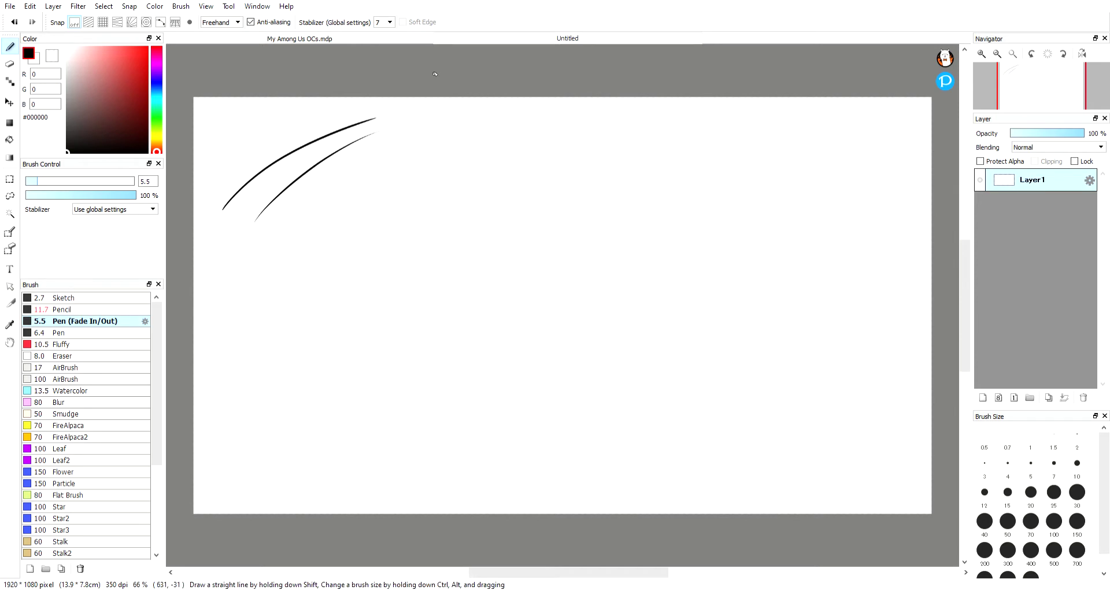
- Switch to My Among Us OCs.mdp and examine the line work on the standing character's red cap up close
left_click(421, 42)
scroll(466, 179, "down", 4)
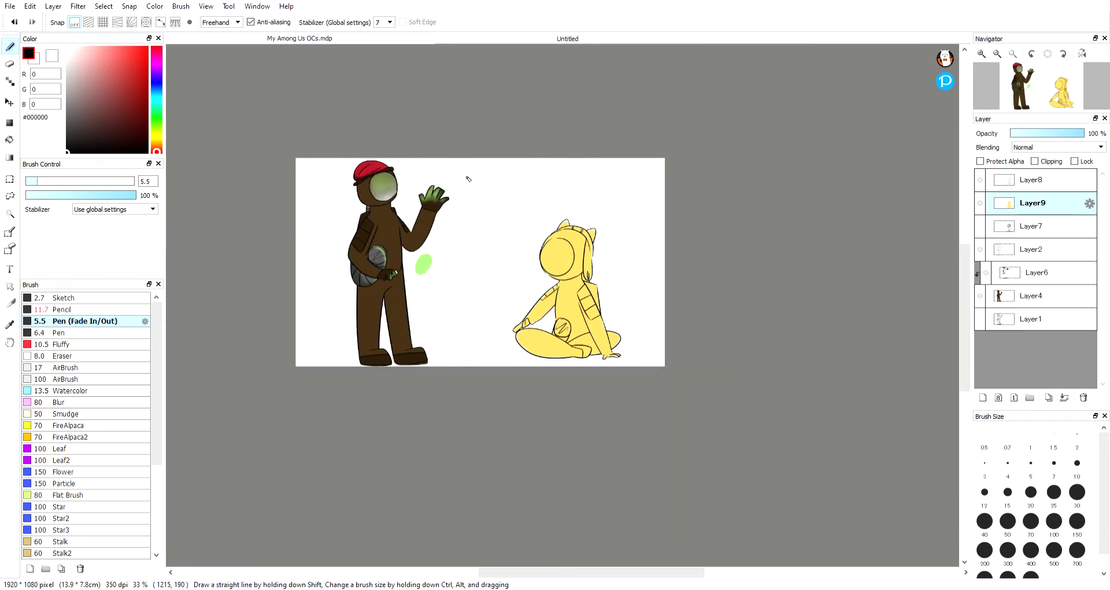
scroll(366, 167, "up", 7)
scroll(352, 146, "up", 1)
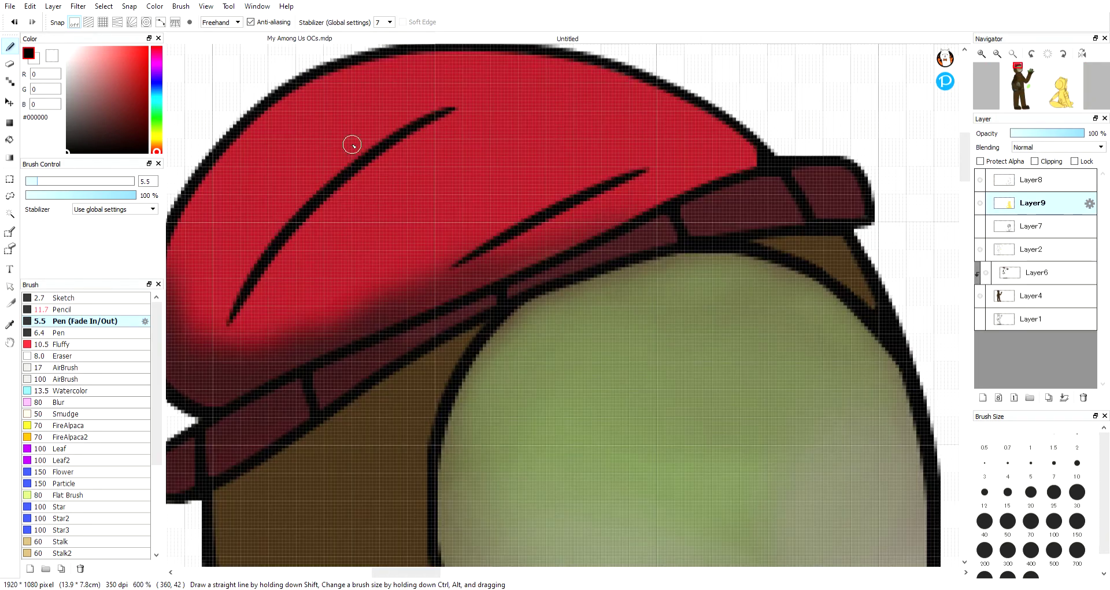
- Draw trial Pen (Fade In/Out) strokes between the red cap's two crease lines, undoing each one
left_click_drag(448, 135, 289, 322)
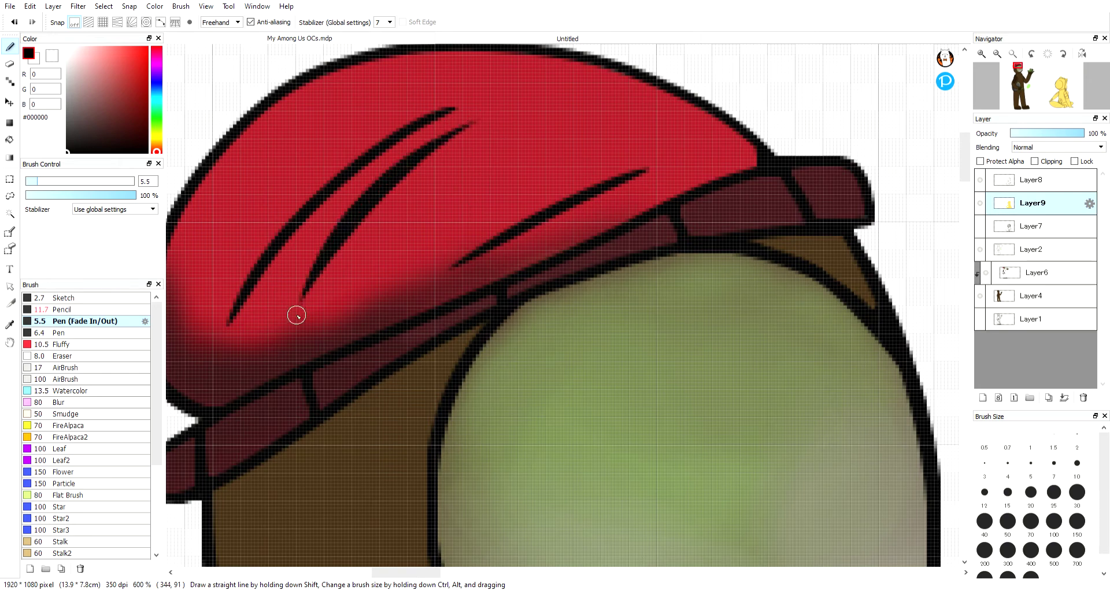
left_click(14, 22)
left_click_drag(454, 134, 310, 281)
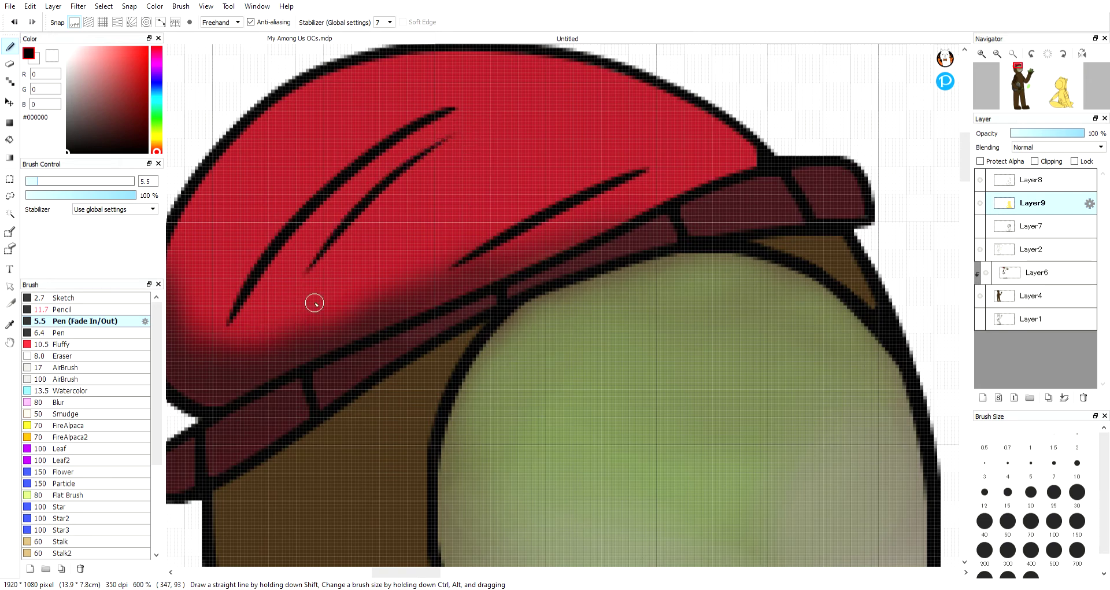
left_click(19, 23)
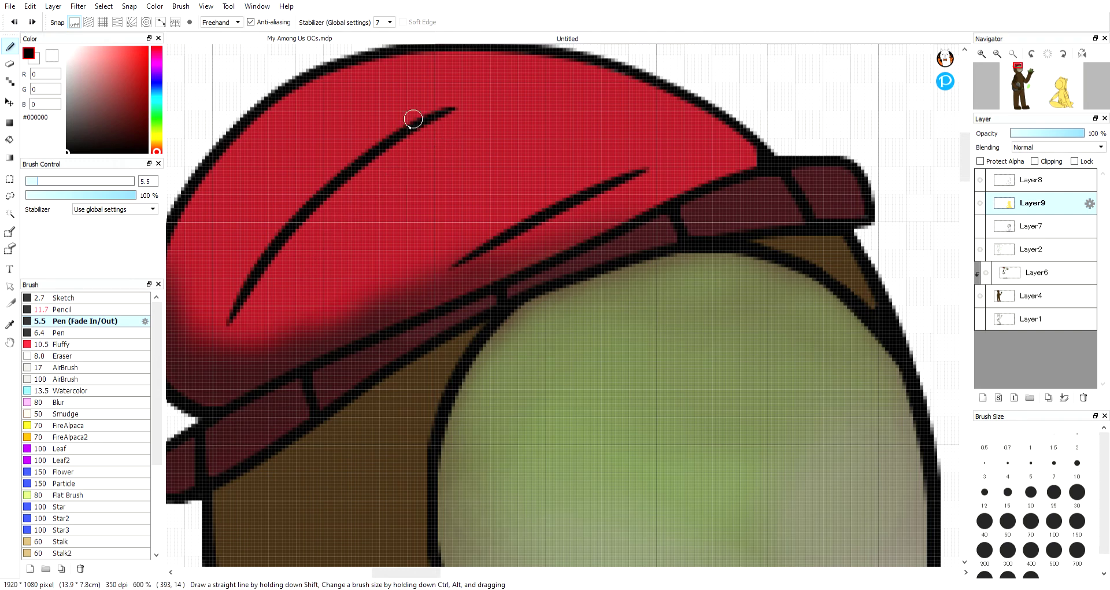
mouse_move(455, 123)
left_mouse_down()
mouse_move(356, 200)
mouse_move(304, 289)
left_mouse_up()
left_click(15, 22)
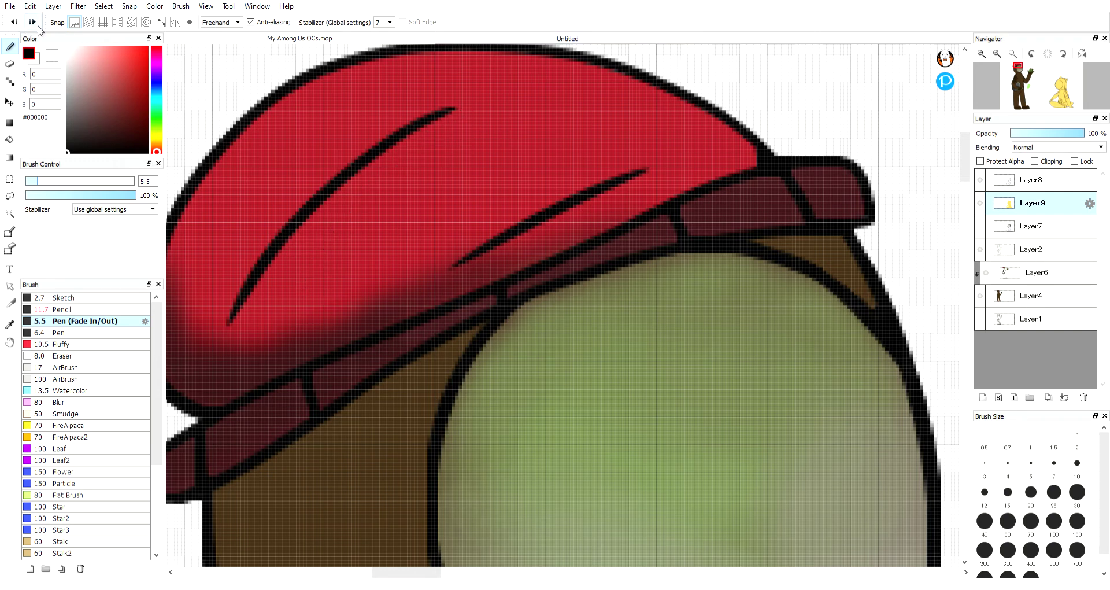
- Switch to the Untitled canvas and sketch a round head with two ears, dot eyes and a frown using Pen
left_click(502, 38)
left_click(71, 332)
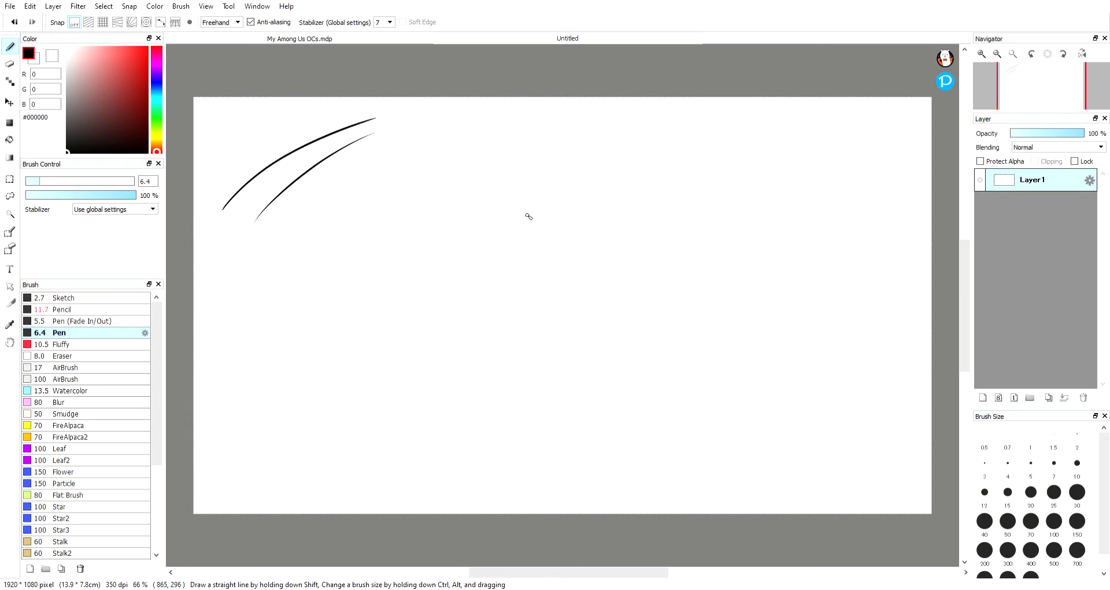
left_click_drag(500, 173, 502, 175)
left_click_drag(482, 223, 500, 247)
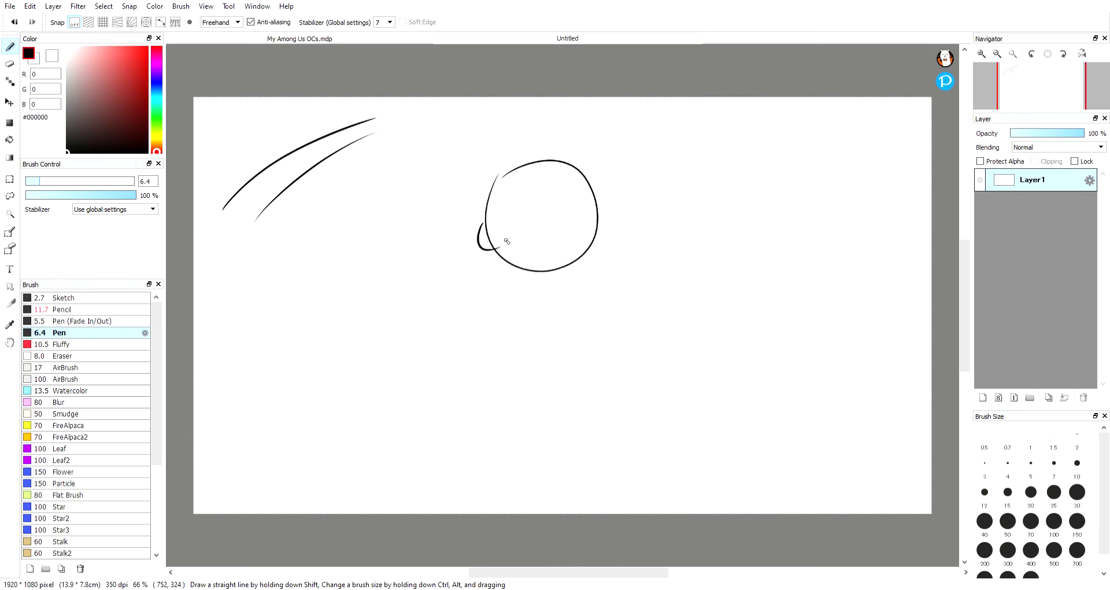
left_click_drag(599, 231, 592, 233)
key("ctrl+z")
key("ctrl+z")
- Add two curved wrinkle lines to the head's forehead with Pen (Fade In/Out), undoing any stray strokes
left_click(59, 322)
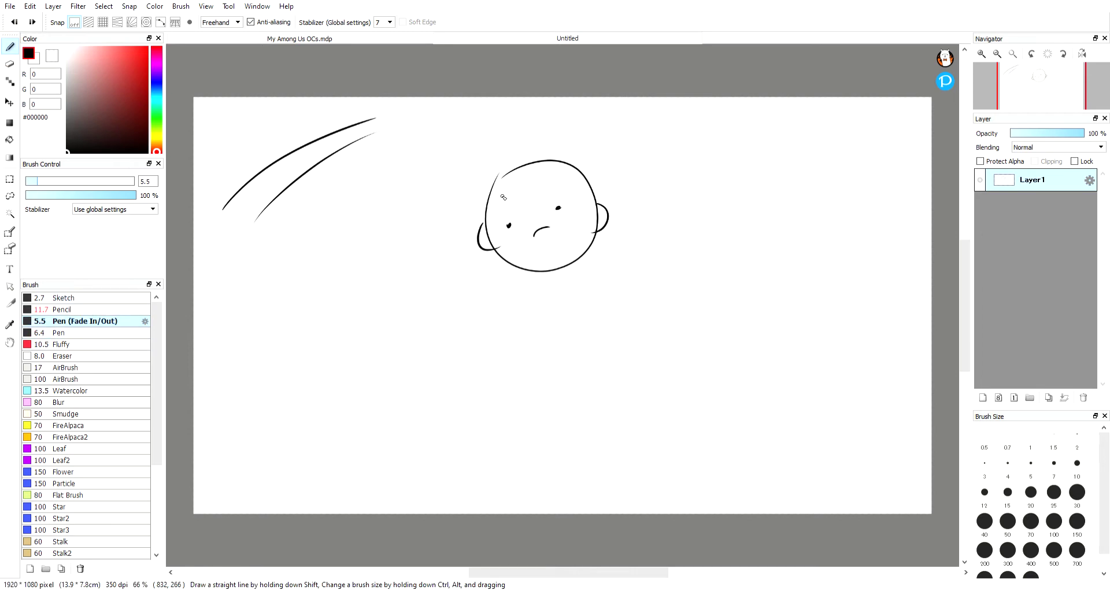
left_click_drag(510, 206, 561, 185)
left_click(15, 22)
left_click(15, 22)
- Draw a larger open circle to the right of the head and undo it
mouse_move(691, 153)
left_mouse_down()
mouse_move(662, 154)
mouse_move(642, 187)
left_mouse_up()
left_click(21, 23)
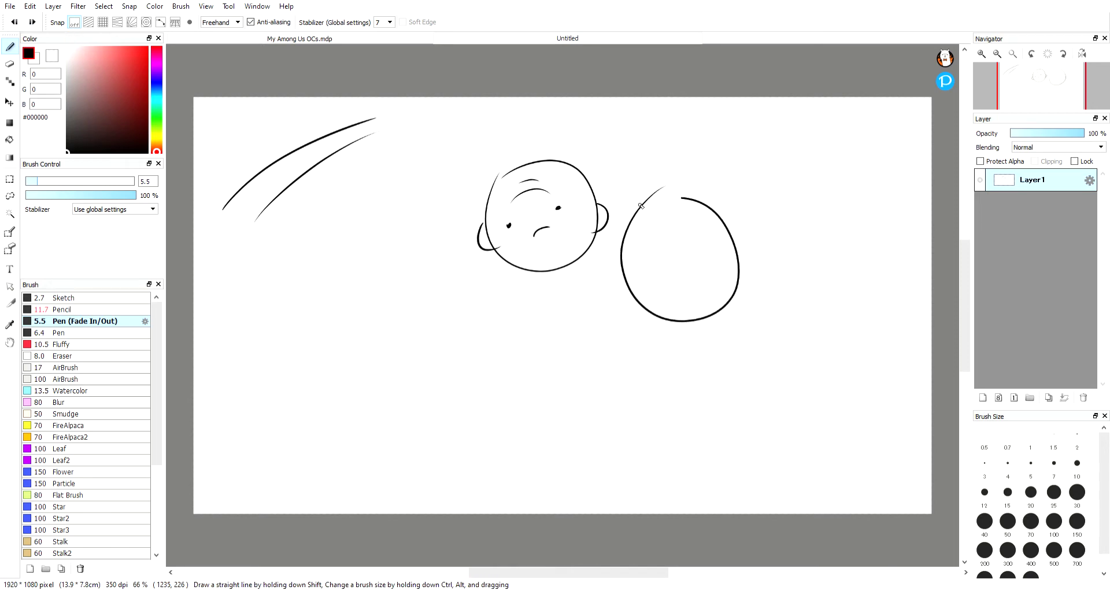
left_click(14, 22)
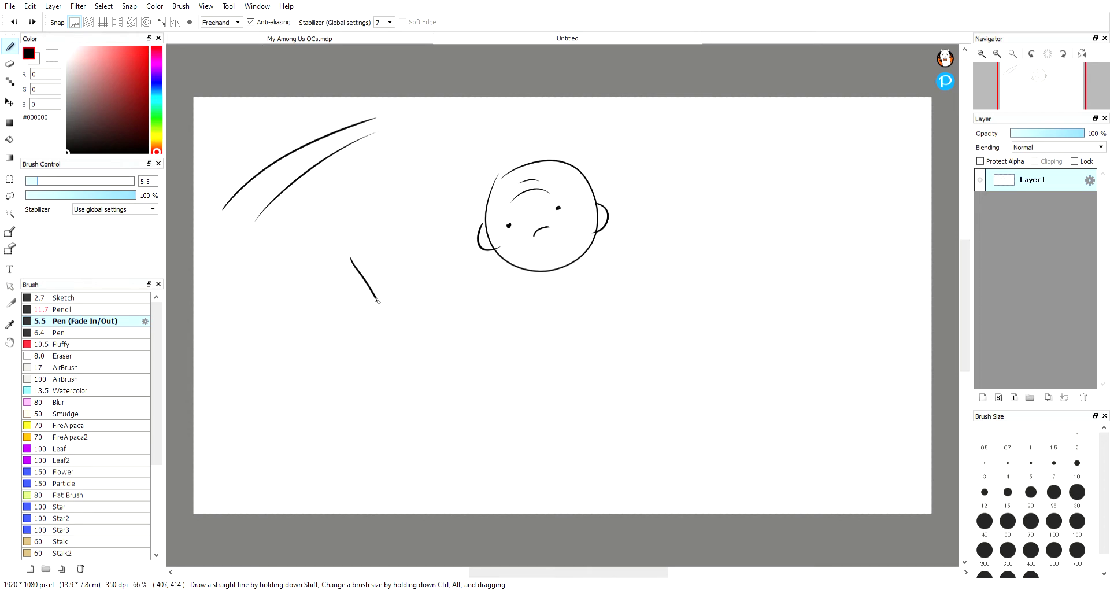
- Sketch a rounded jagged shape with slanted inner strokes below the two curves using Pen (Fade In/Out)
left_click_drag(345, 341, 423, 372)
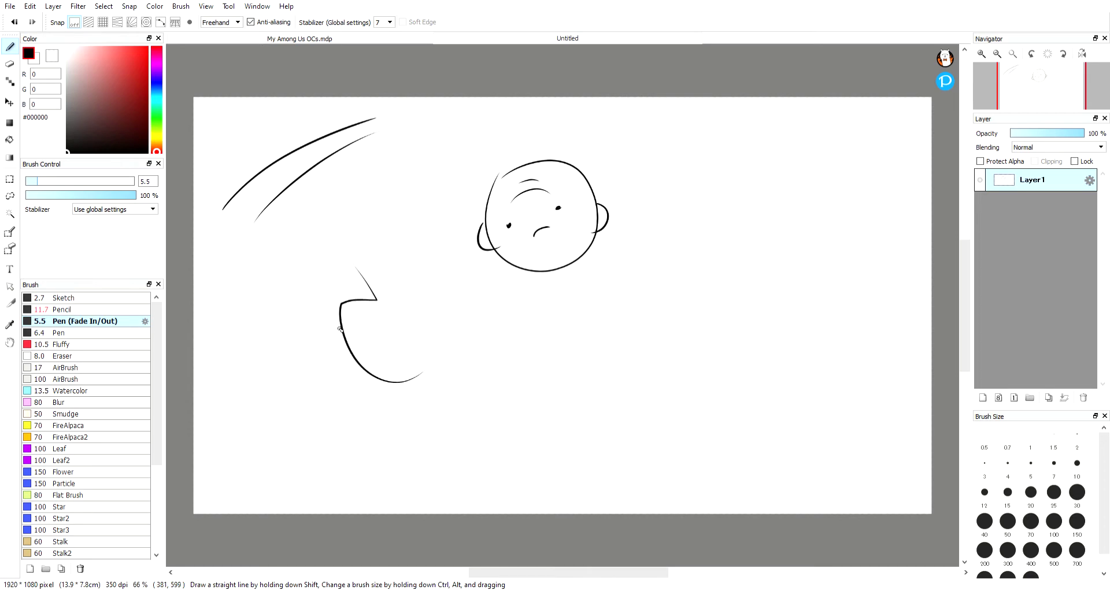
mouse_move(349, 326)
left_mouse_down()
mouse_move(351, 339)
mouse_move(417, 375)
left_mouse_up()
left_click_drag(413, 328, 417, 350)
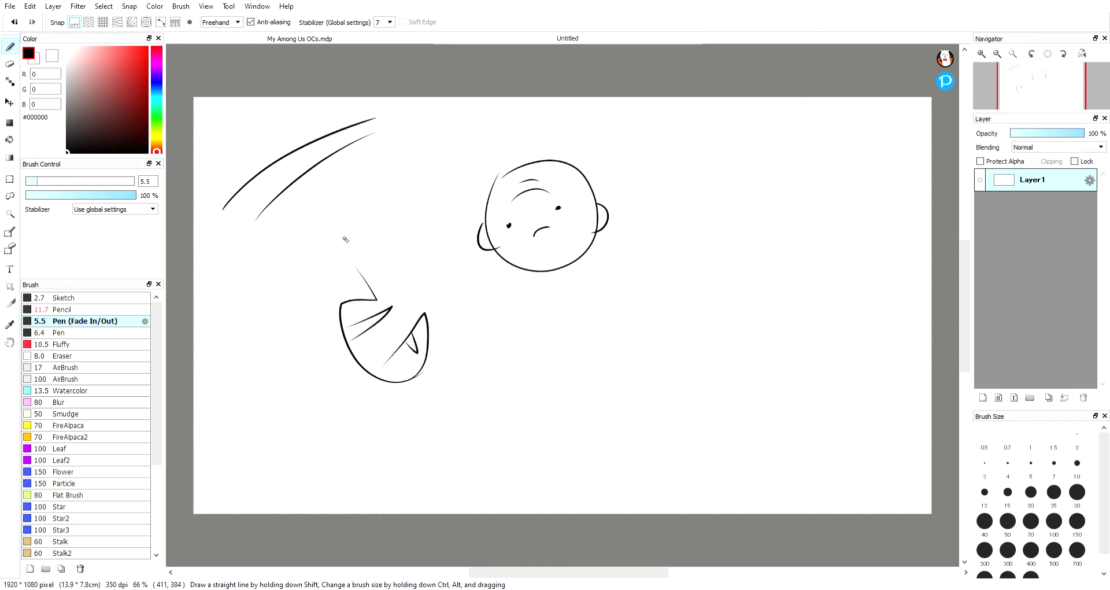
- Undo the jagged shape, the head and the two curves until the canvas is blank
left_click(15, 23)
left_click(14, 23)
left_click(14, 22)
left_click(14, 23)
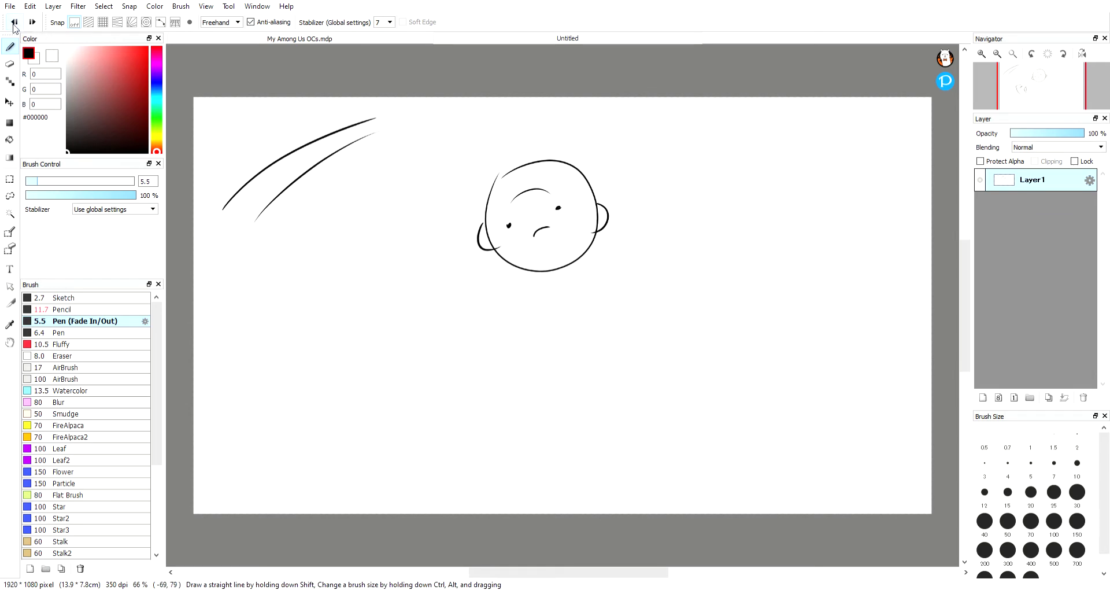
left_click(11, 25)
left_click(14, 26)
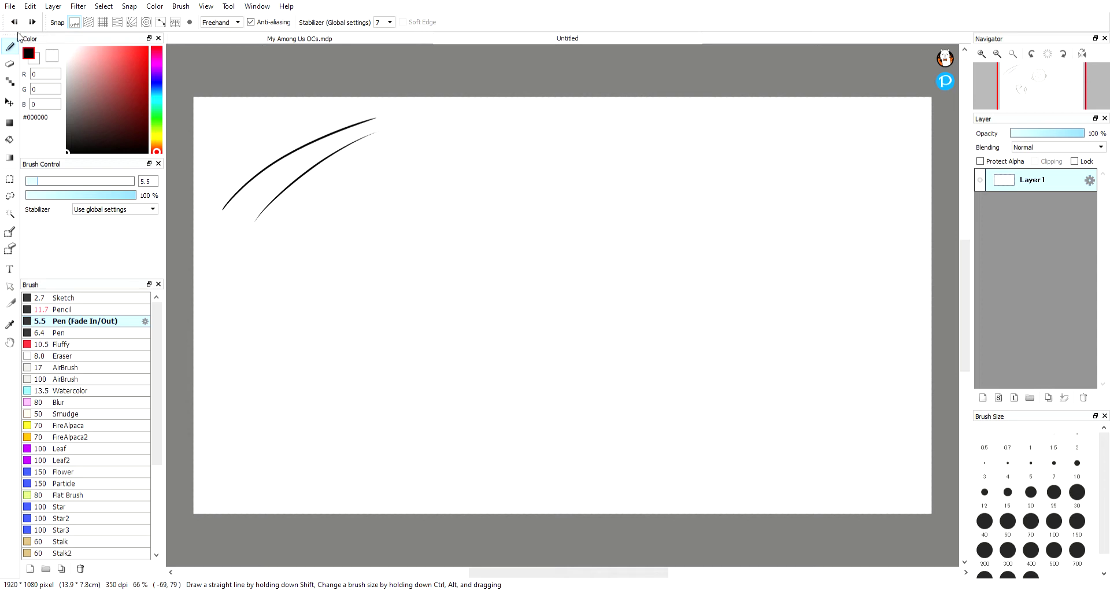
left_click(14, 22)
left_click(14, 23)
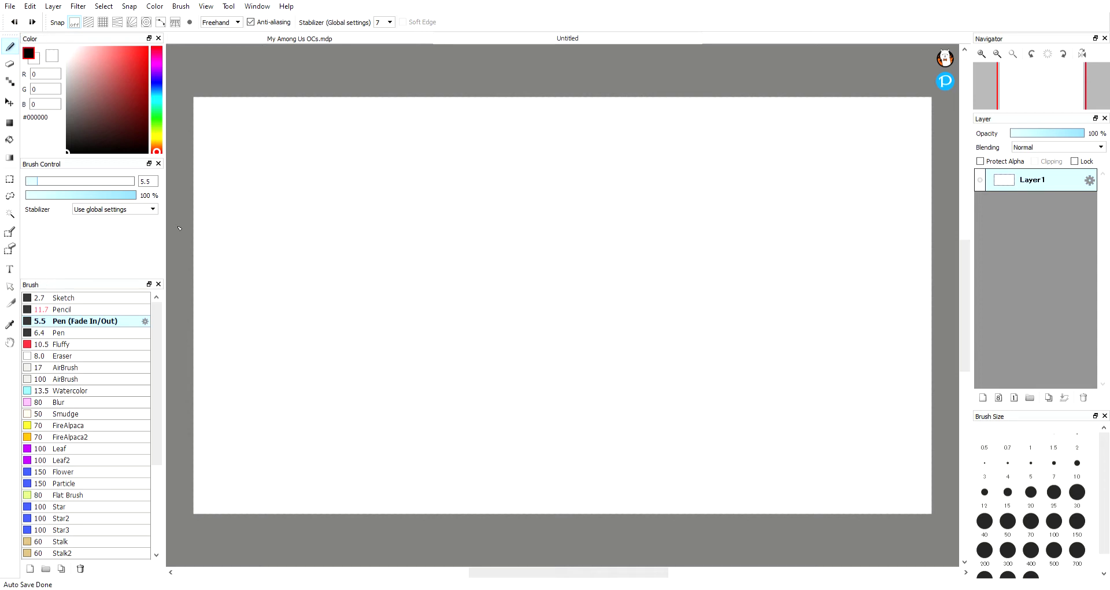
- Draw one stroke with Sketch and one beside it with Pen for comparison, and undo both
left_click(85, 300)
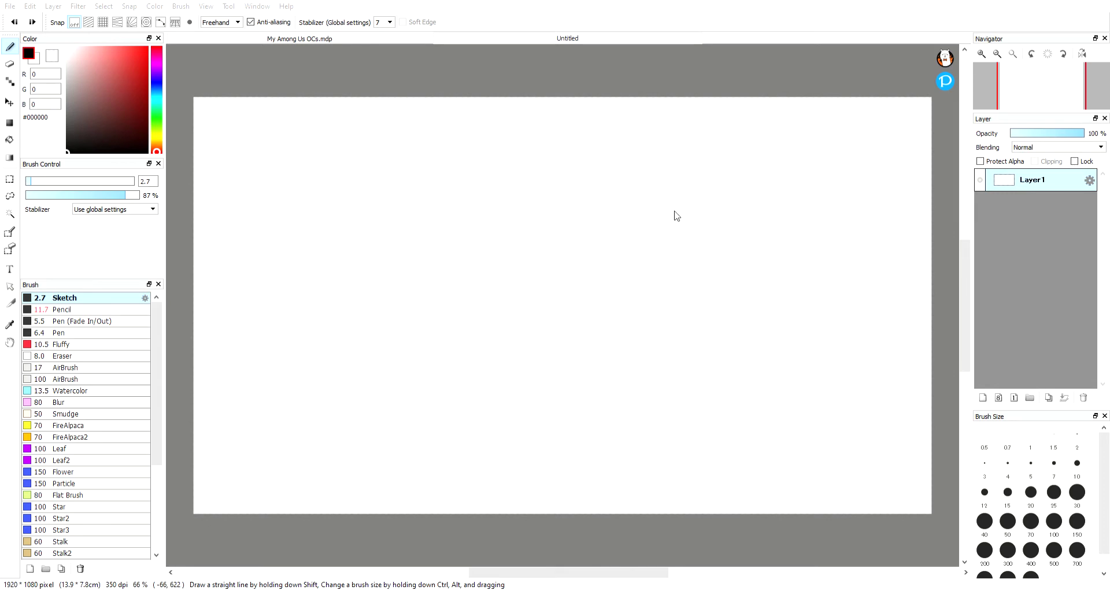
mouse_move(606, 153)
left_mouse_down()
mouse_move(477, 199)
mouse_move(503, 212)
mouse_move(486, 263)
left_mouse_up()
left_click(59, 333)
mouse_move(638, 156)
left_mouse_down()
mouse_move(574, 193)
mouse_move(562, 245)
left_mouse_up()
left_click(14, 22)
left_click(15, 22)
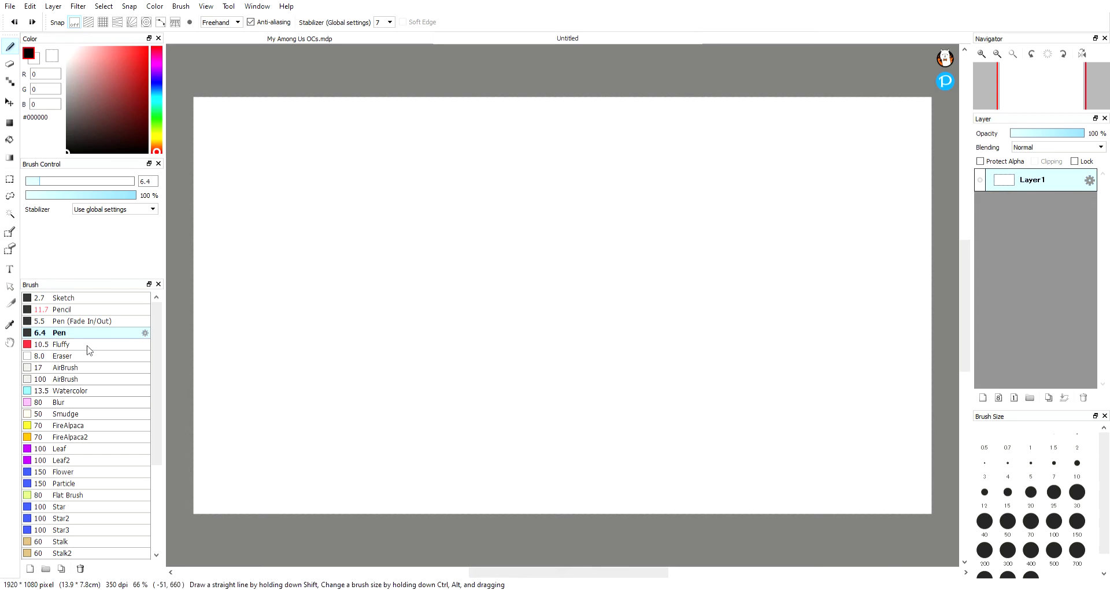
- Draw two test strokes near the canvas's upper middle with the Sketch brush and undo them
left_click(63, 298)
mouse_move(552, 145)
left_mouse_down()
mouse_move(518, 199)
mouse_move(543, 231)
mouse_move(574, 238)
left_mouse_up()
left_click_drag(575, 197, 530, 174)
left_click(14, 22)
left_click(15, 22)
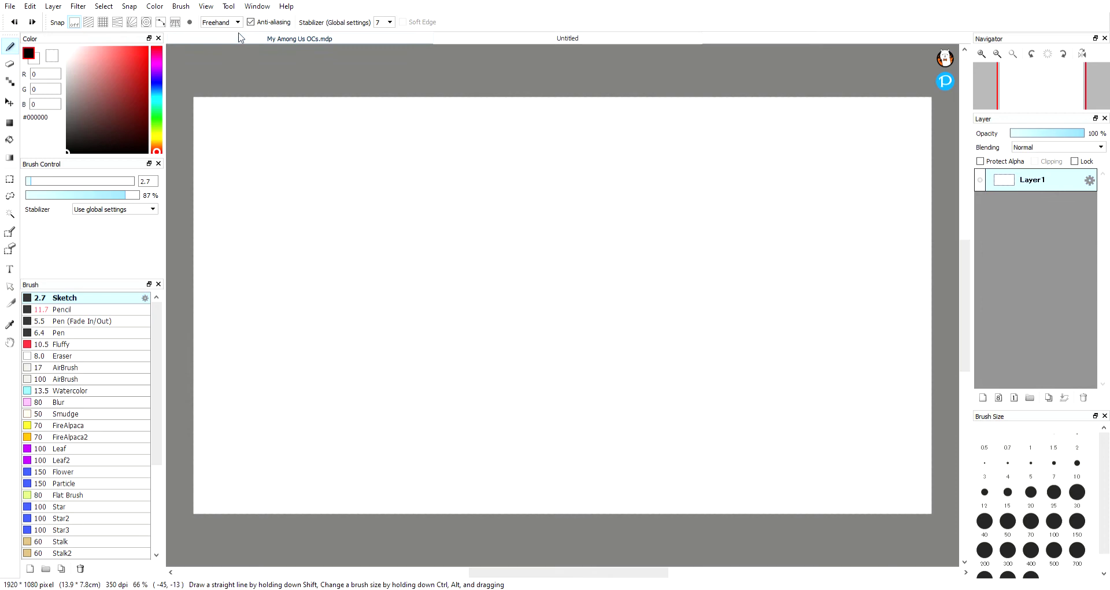
- Switch to My Among Us OCs.mdp and hide every layer except Layer1 to view the rough sketch
left_click(411, 39)
left_click(978, 203)
left_click(980, 226)
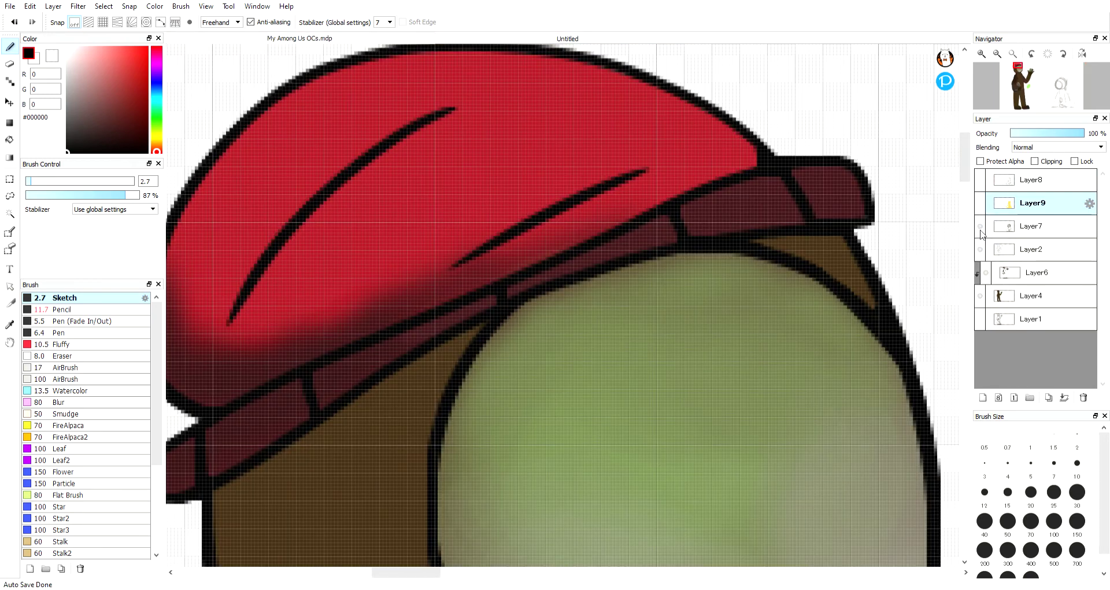
left_click_drag(981, 233, 979, 321)
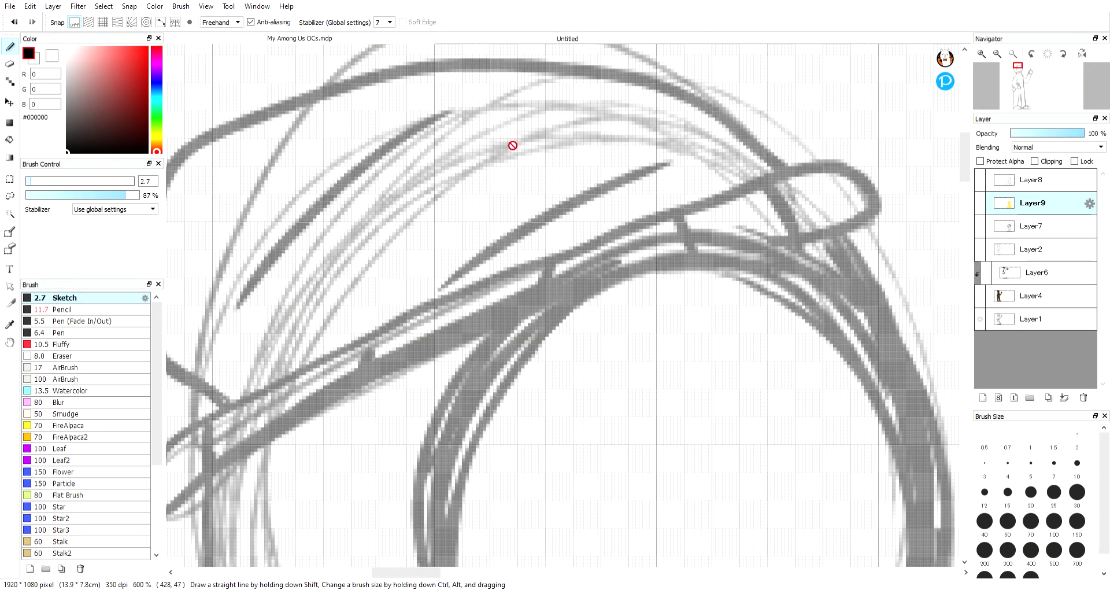
scroll(513, 146, "down", 5)
scroll(541, 202, "up", 1)
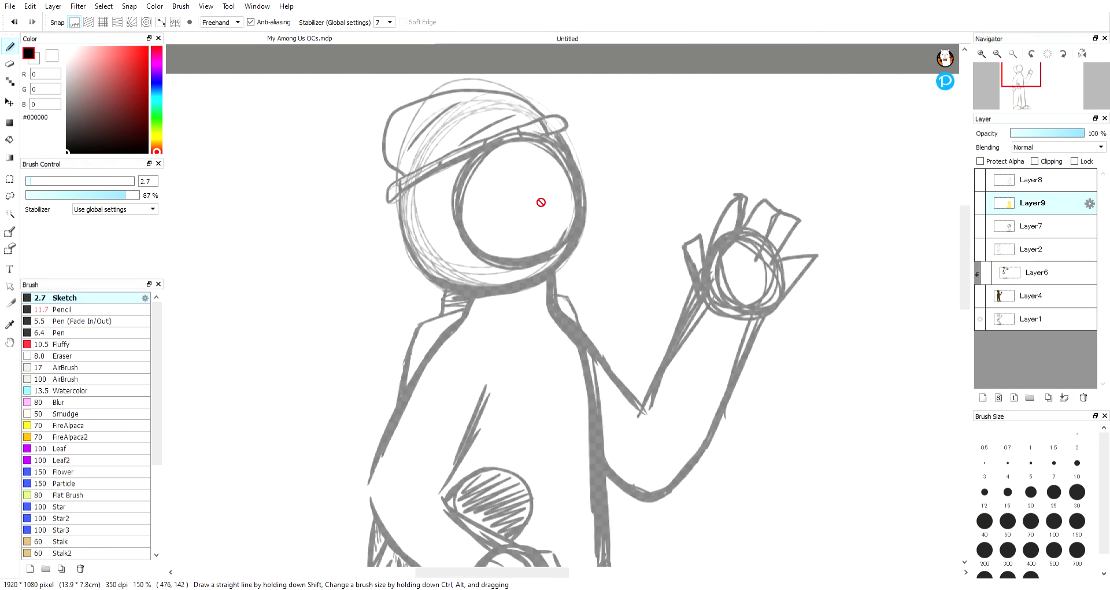
- Show Layer2's line art in place of the Layer1 sketch, and hide it again after viewing
left_click(982, 251)
left_click(982, 321)
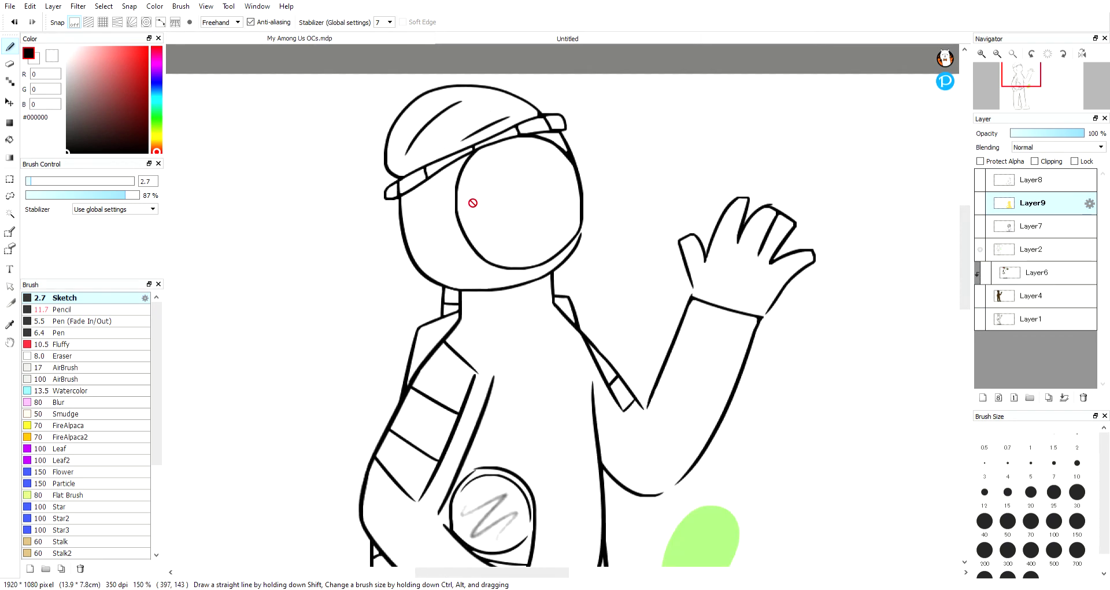
left_click(980, 255)
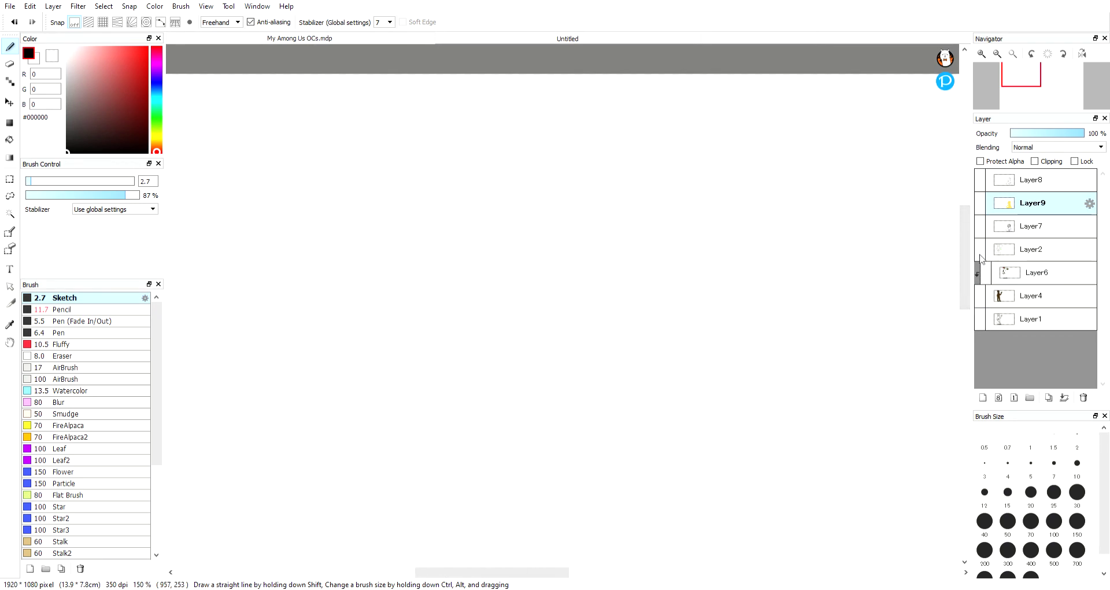
left_click(567, 38)
left_click(299, 39)
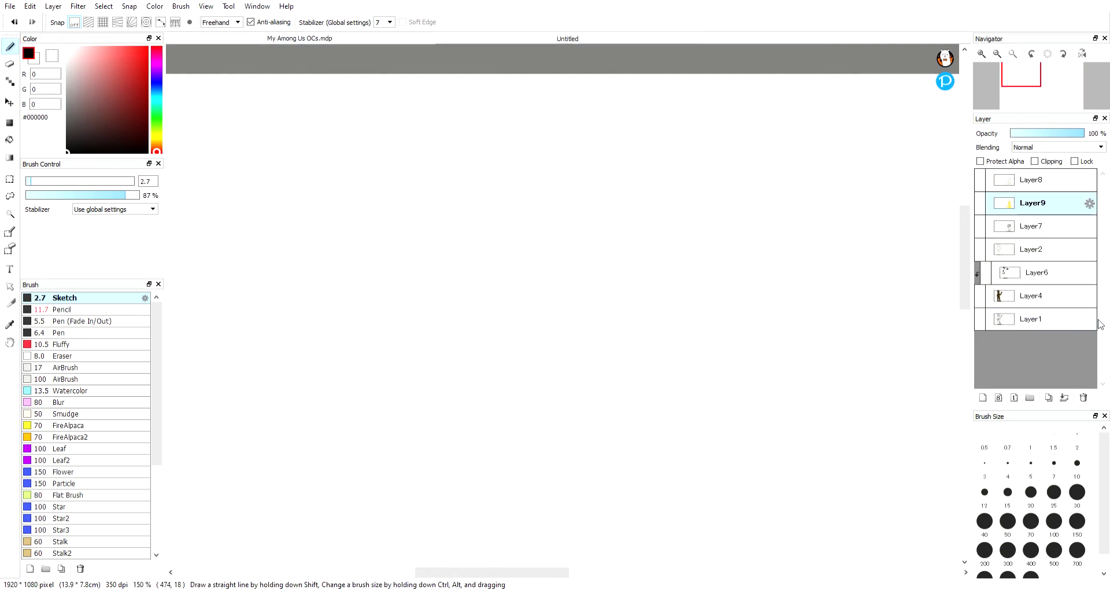
- Show Layer2 and Layer4, select the Pencil brush and sample the character's brown body colour, #412B11
left_click(981, 253)
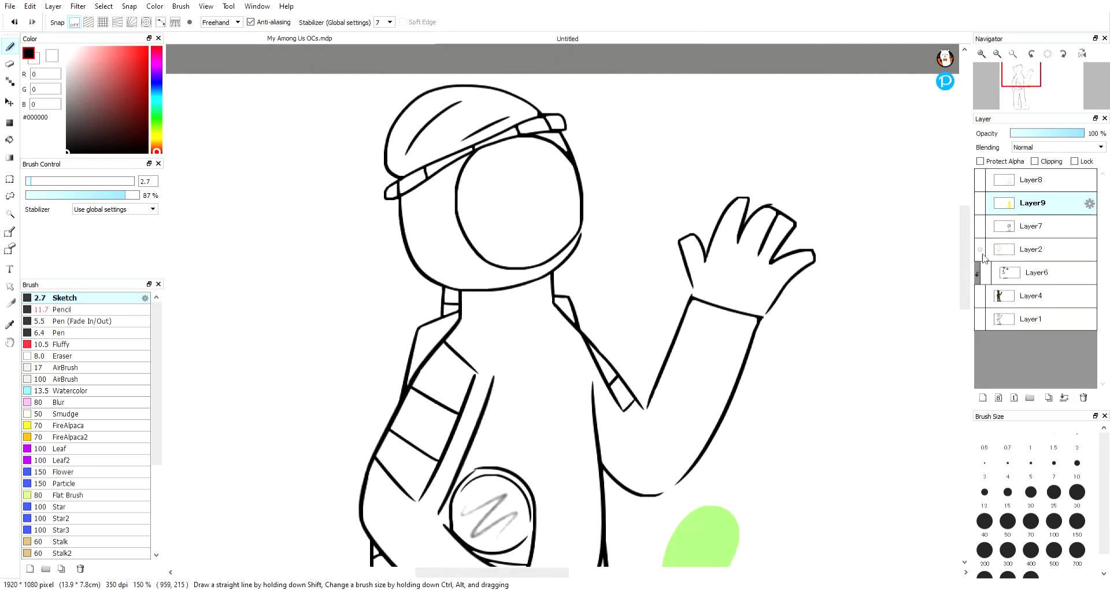
left_click(981, 295)
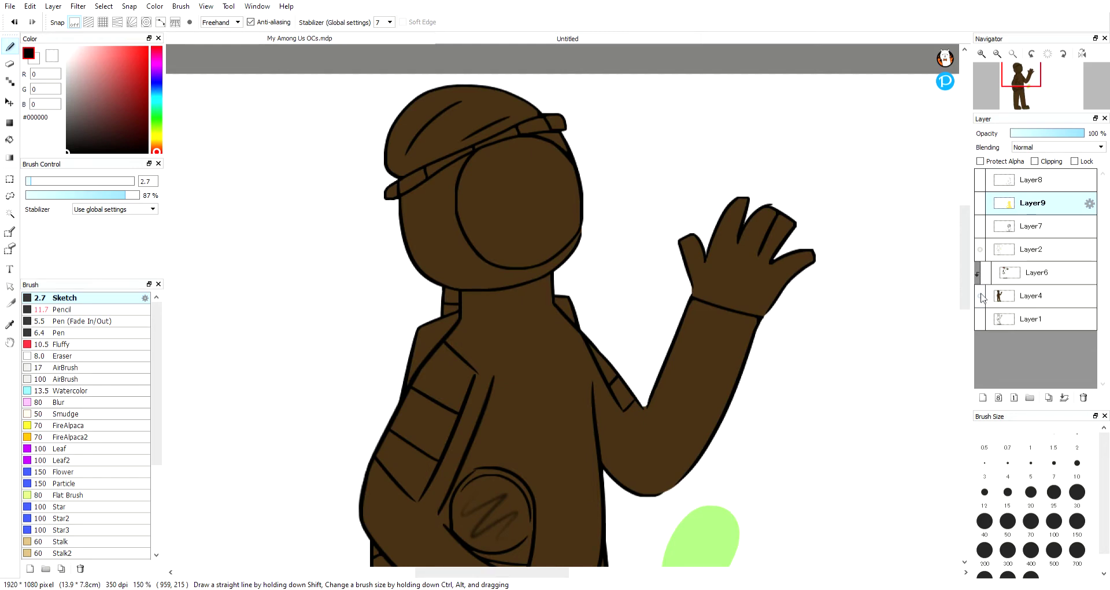
left_click(70, 310)
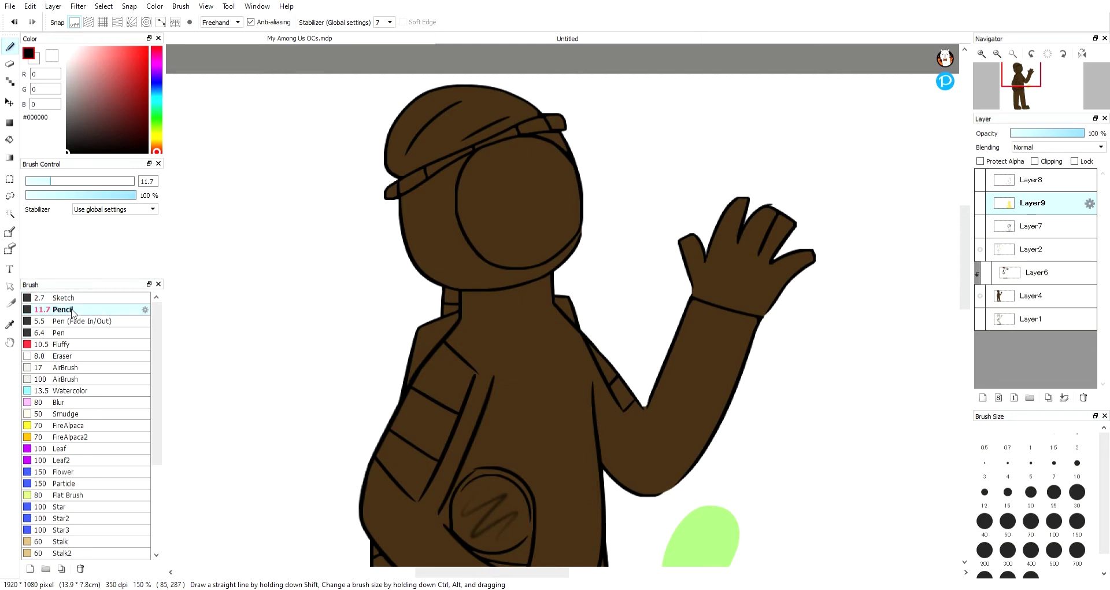
left_click(535, 205, "alt")
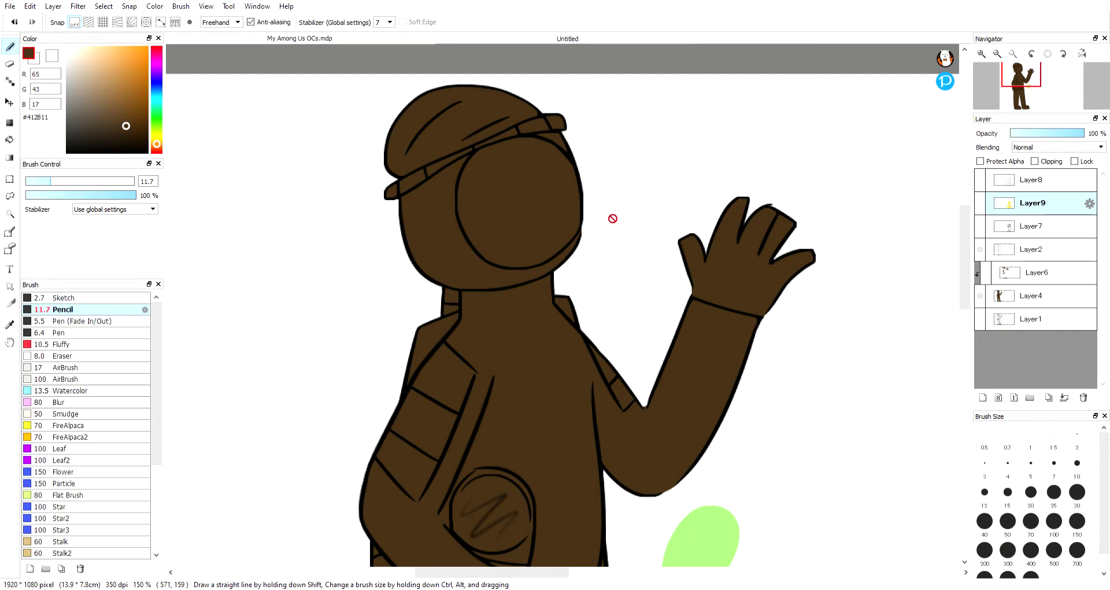
- Hide Layer2 and Layer4 and return to the Untitled canvas
left_click(980, 251)
left_click(979, 296)
left_click(594, 38)
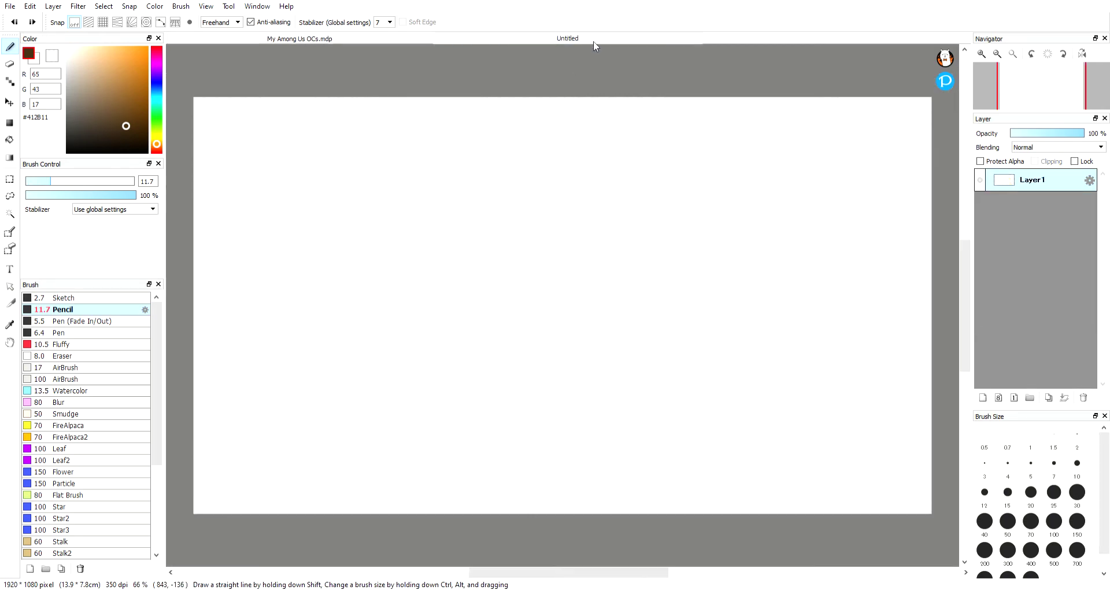
- Paint a solid slanted oval in the canvas's upper left with Pencil at size 109 in brown #A06D30
left_click(67, 391)
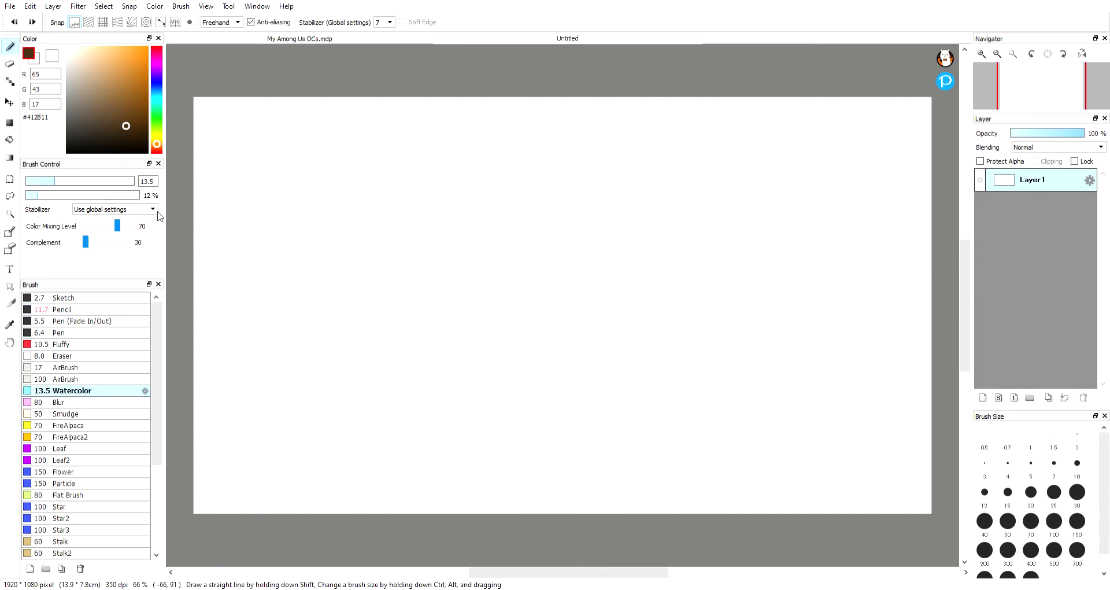
left_click(131, 127)
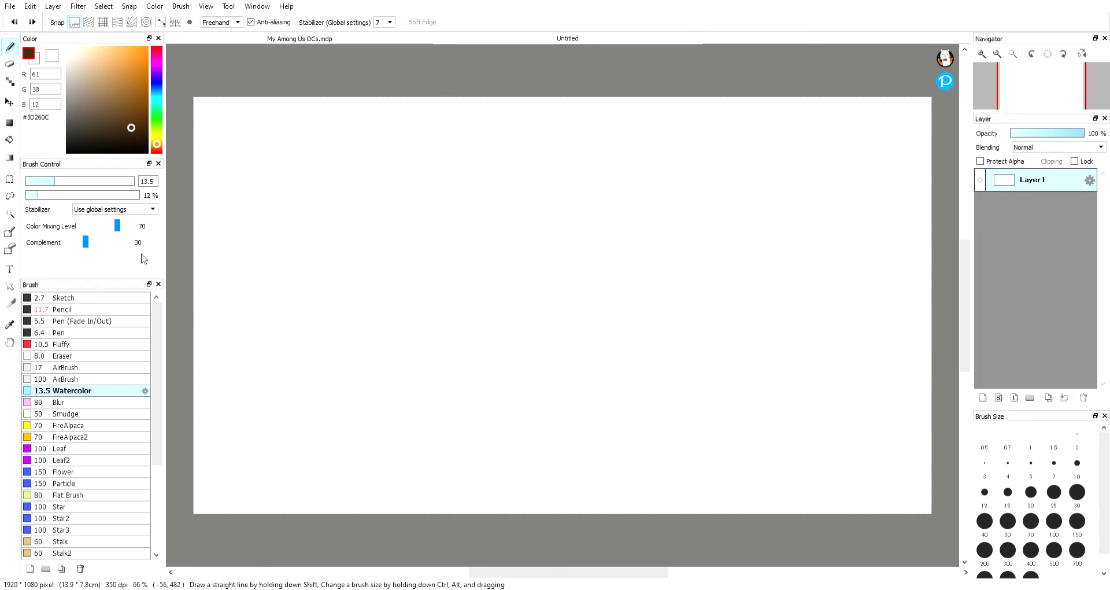
left_click(71, 311)
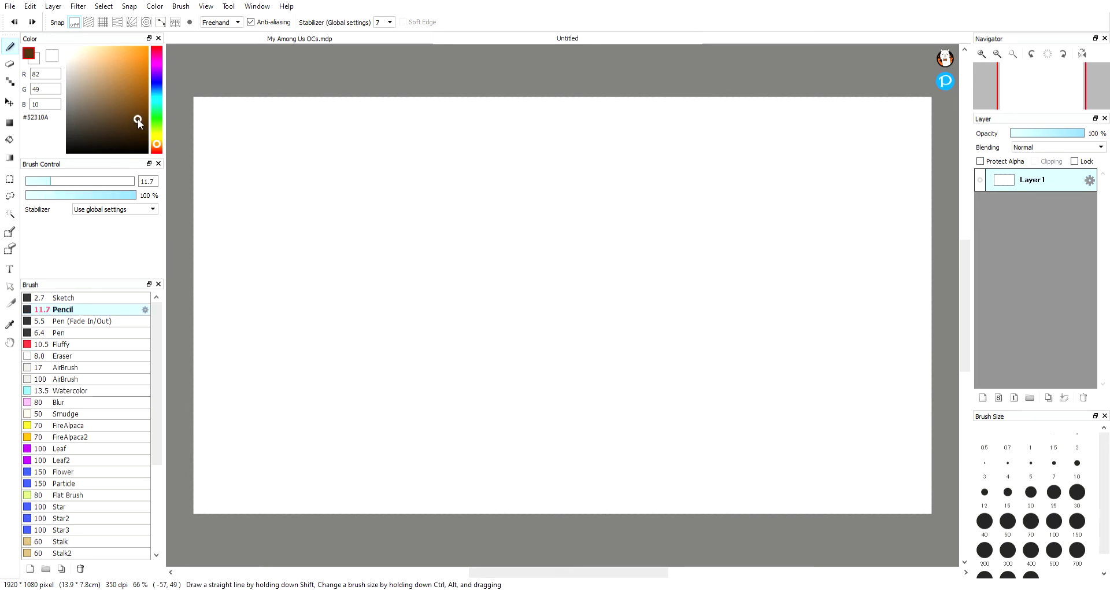
left_click_drag(137, 120, 122, 85)
left_click_drag(557, 304, 560, 303, "ctrl+alt")
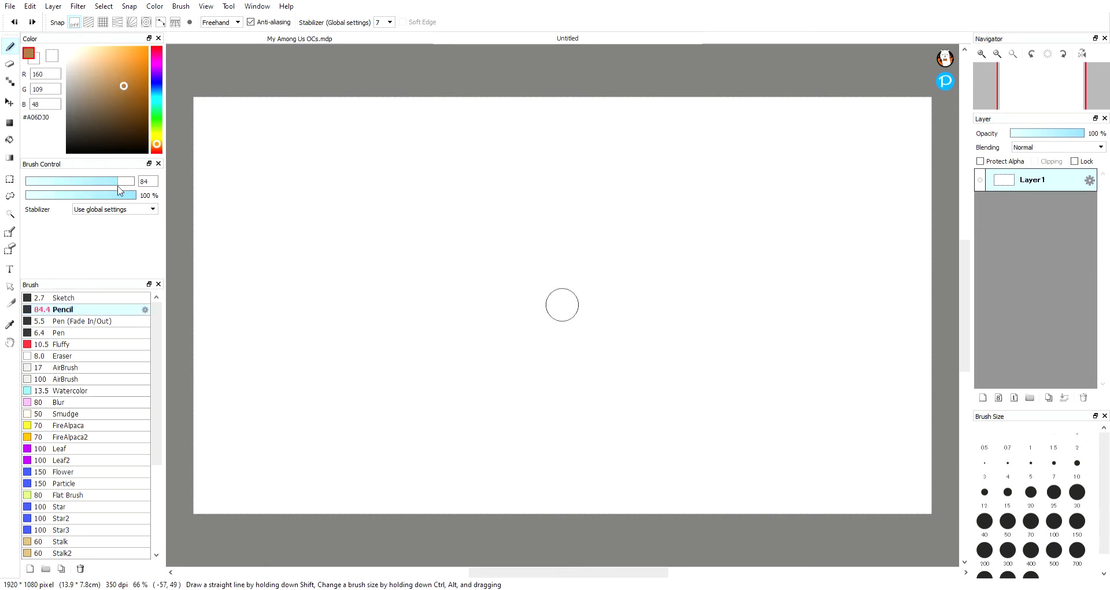
mouse_move(441, 173)
left_mouse_down()
mouse_move(471, 197)
mouse_move(427, 199)
mouse_move(436, 176)
mouse_move(347, 231)
left_mouse_up()
- Add a new layer clipped to Layer1 and shade the oval's lower half with darker brown #5D3C17
left_click(982, 398)
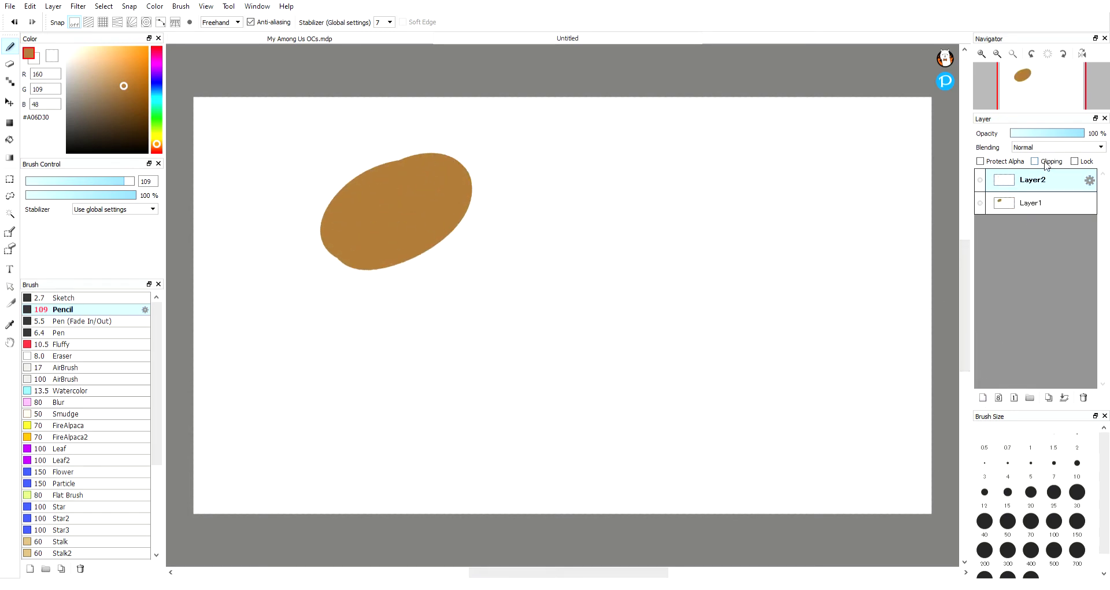
left_click(1045, 163)
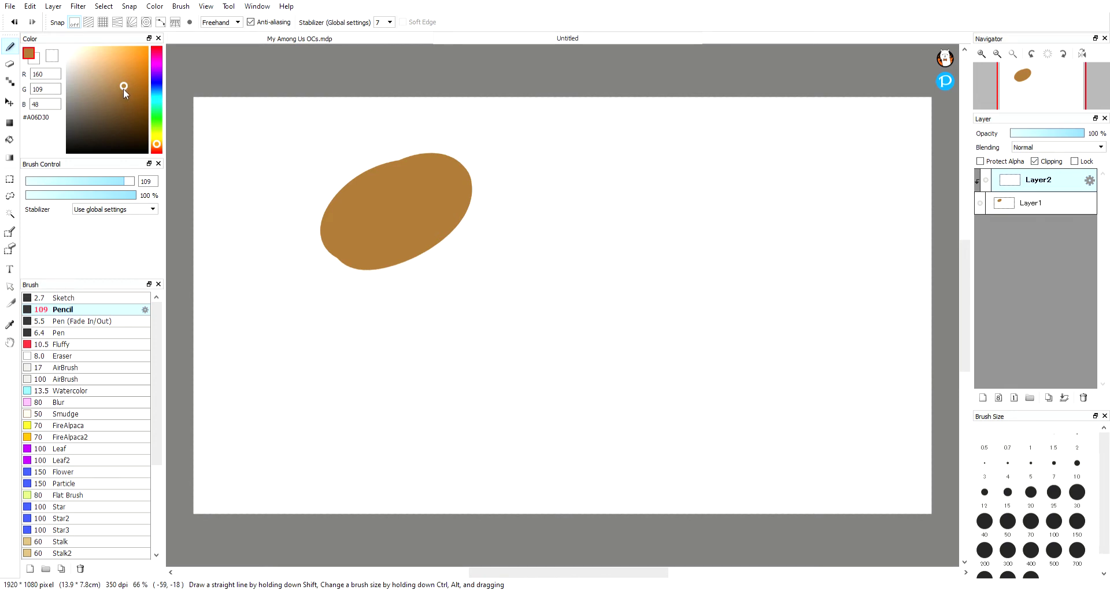
left_click_drag(123, 88, 128, 113)
mouse_move(435, 212)
left_mouse_down()
mouse_move(484, 194)
mouse_move(337, 273)
mouse_move(453, 225)
left_mouse_up()
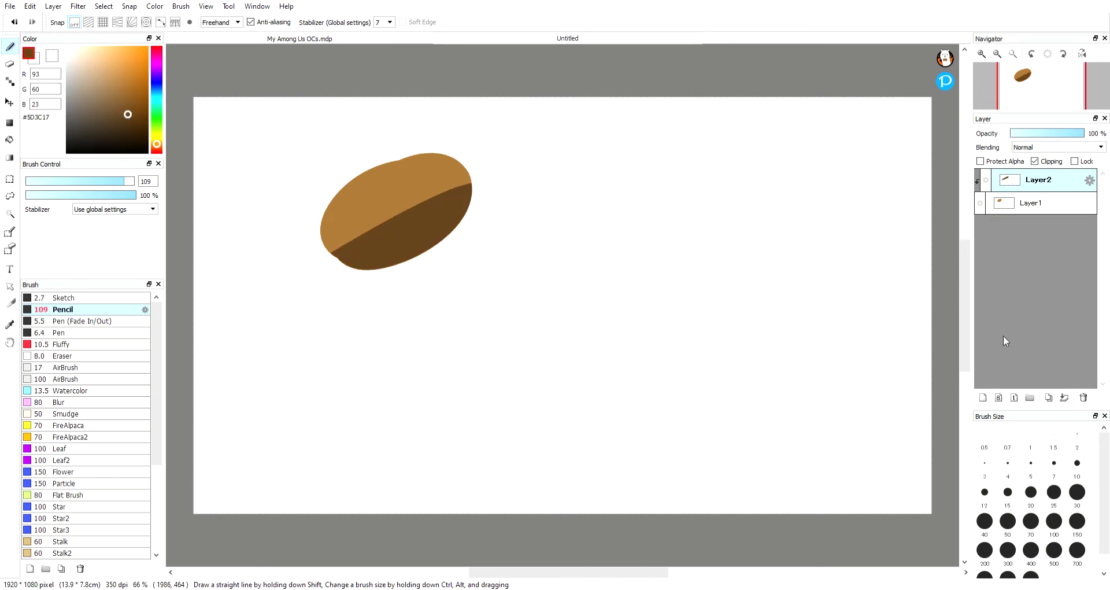
- Duplicate the brown oval's Layer1 and move the copy beside the original oval
left_click(1040, 206)
left_click(1048, 398)
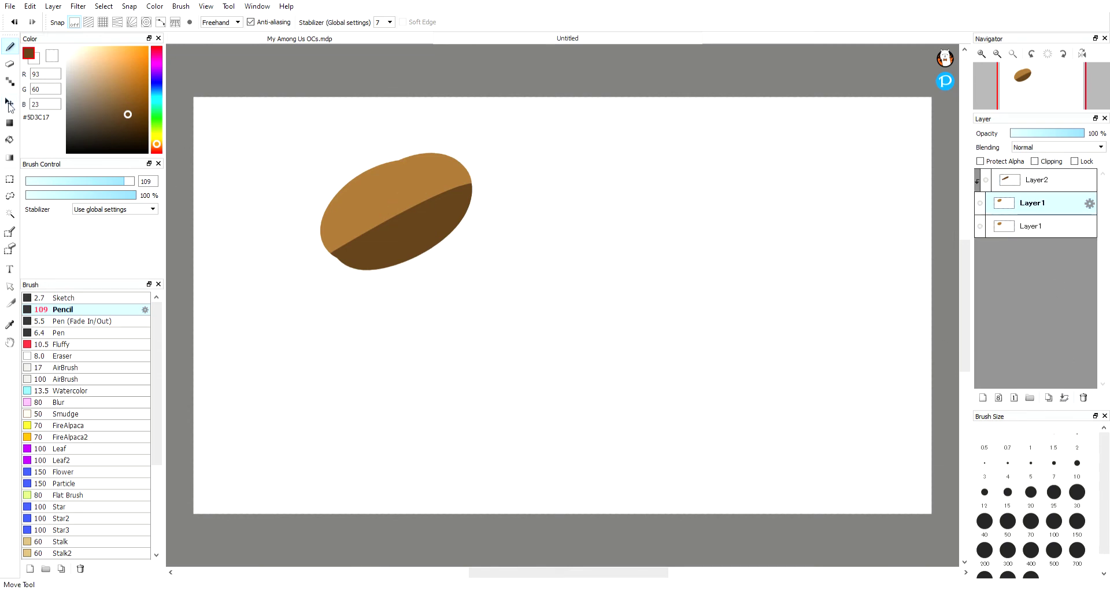
left_click(9, 103)
mouse_move(460, 204)
left_mouse_down()
mouse_move(626, 193)
mouse_move(666, 204)
left_mouse_up()
left_click(9, 46)
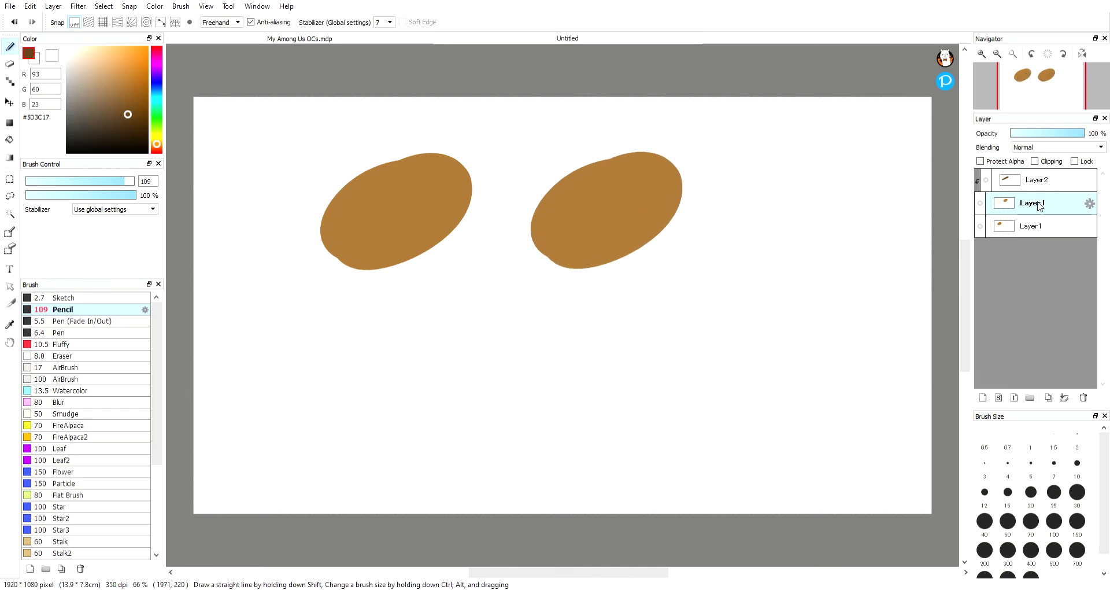
- Reorder the copied Layer1 above Layer2 and shift its oval slightly closer to the original
left_click_drag(1038, 206, 1034, 180)
left_click(9, 103)
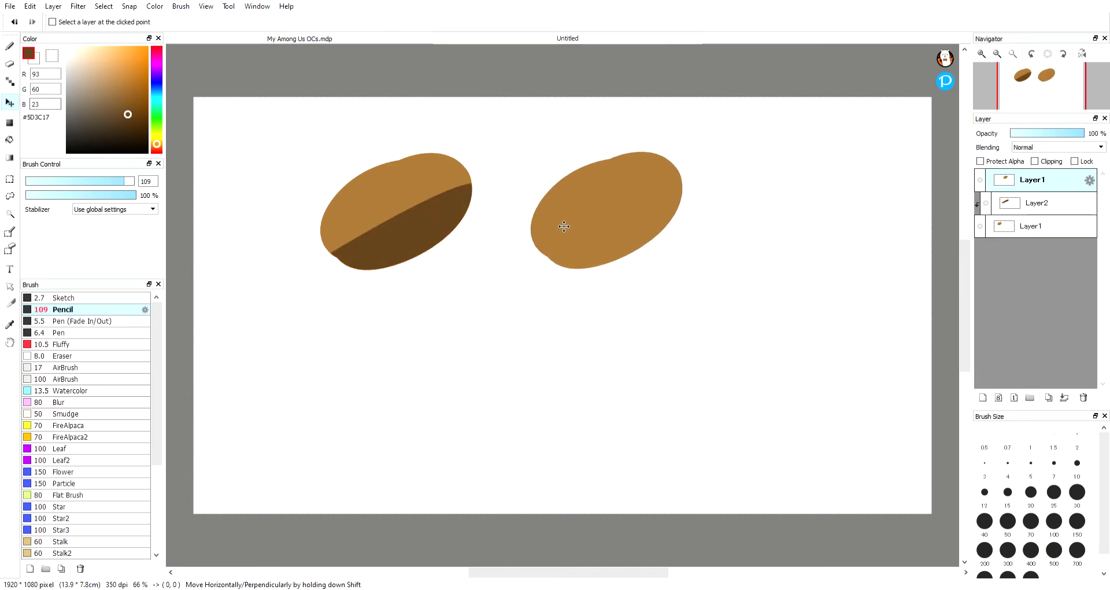
left_click_drag(564, 226, 538, 226)
left_click(9, 46)
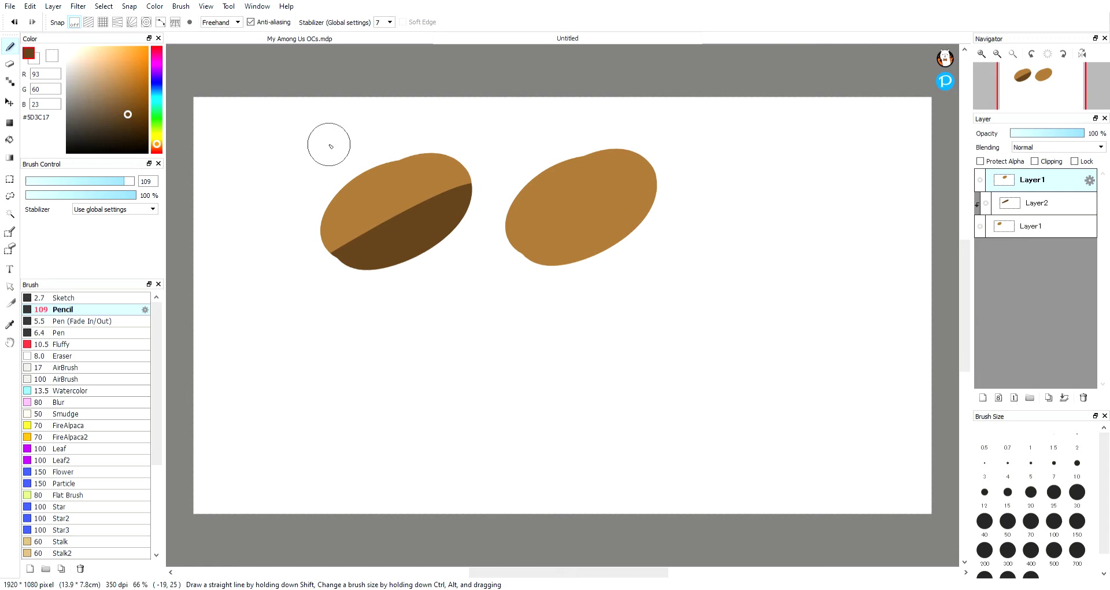
- Add a new layer clipped to the copied oval and shade its lower half using Watercolor at size 118 in #5D3C17
left_click(983, 397)
left_click(1034, 161)
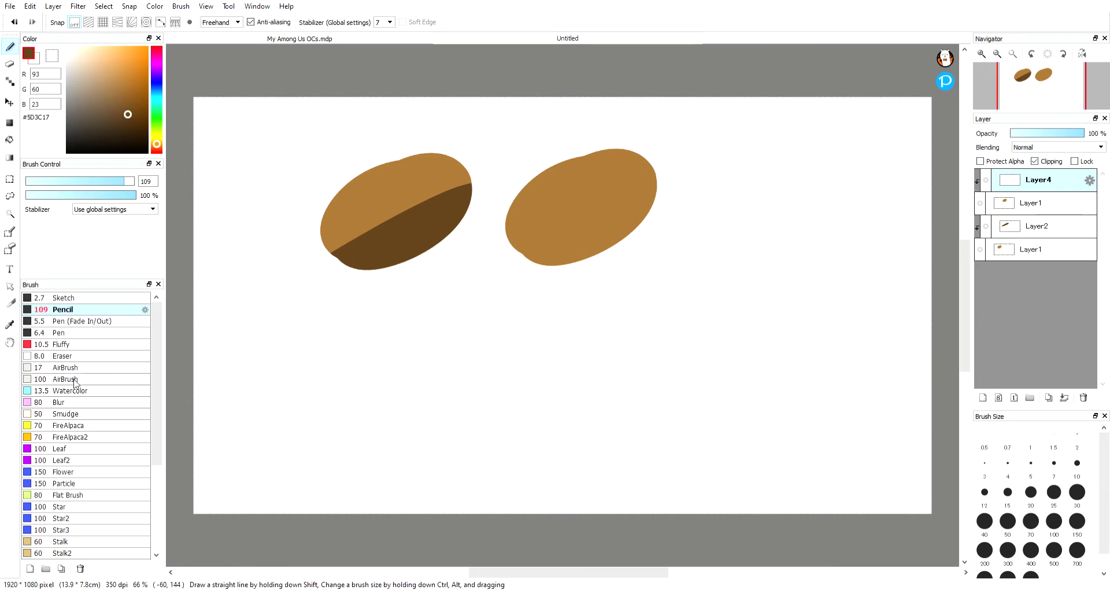
left_click(64, 390)
left_click_drag(110, 182, 126, 190)
mouse_move(669, 193)
left_mouse_down()
mouse_move(513, 303)
mouse_move(714, 197)
mouse_move(492, 286)
mouse_move(468, 284)
left_mouse_up()
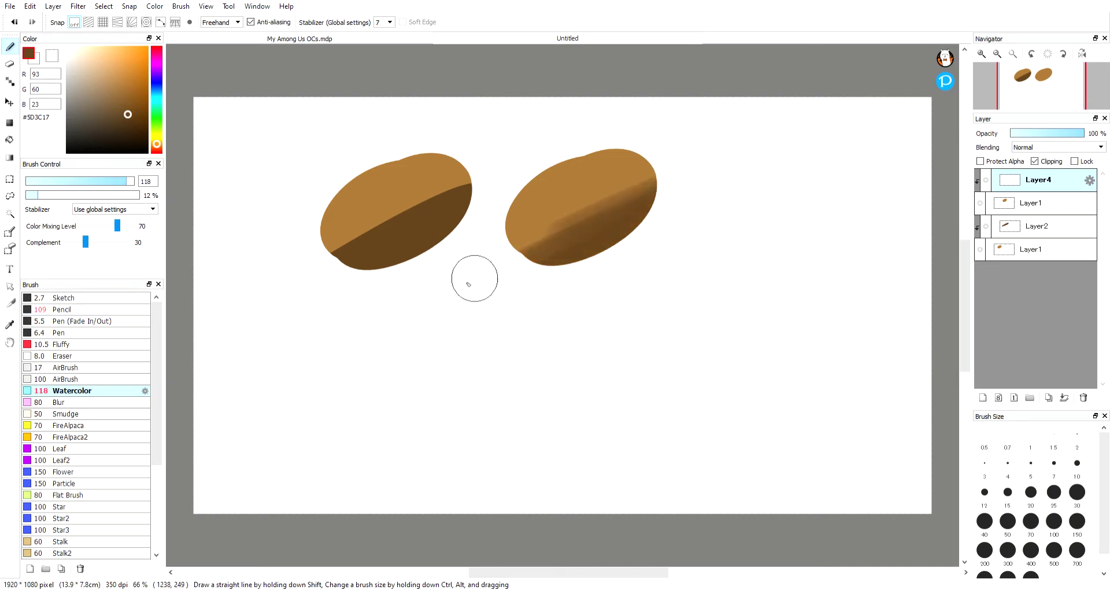
key("ctrl+z")
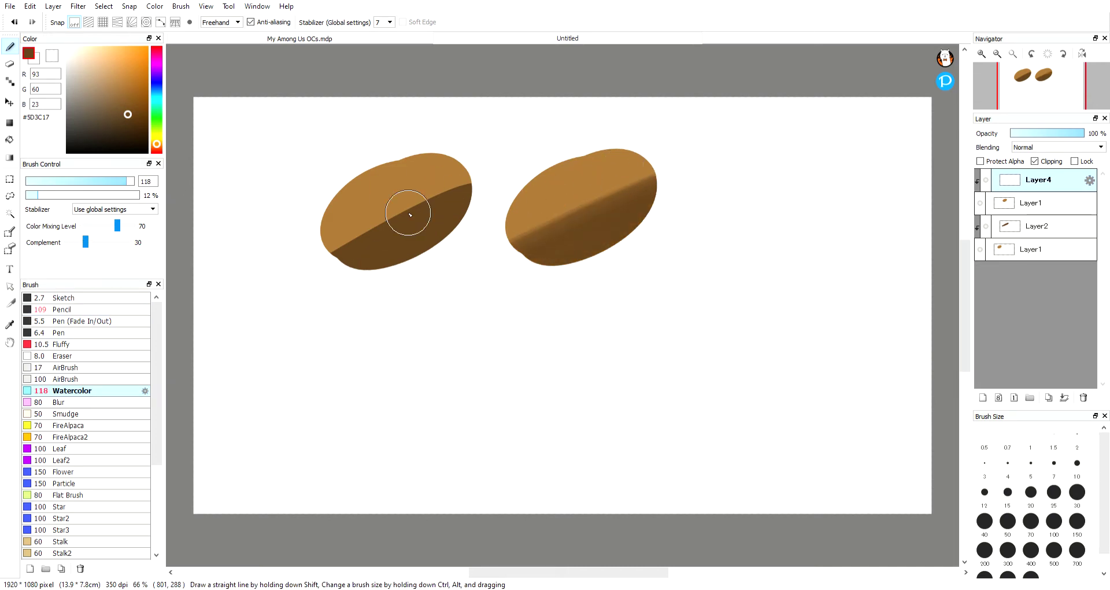
mouse_move(550, 210)
left_mouse_down()
mouse_move(654, 229)
mouse_move(555, 286)
mouse_move(645, 237)
left_mouse_up()
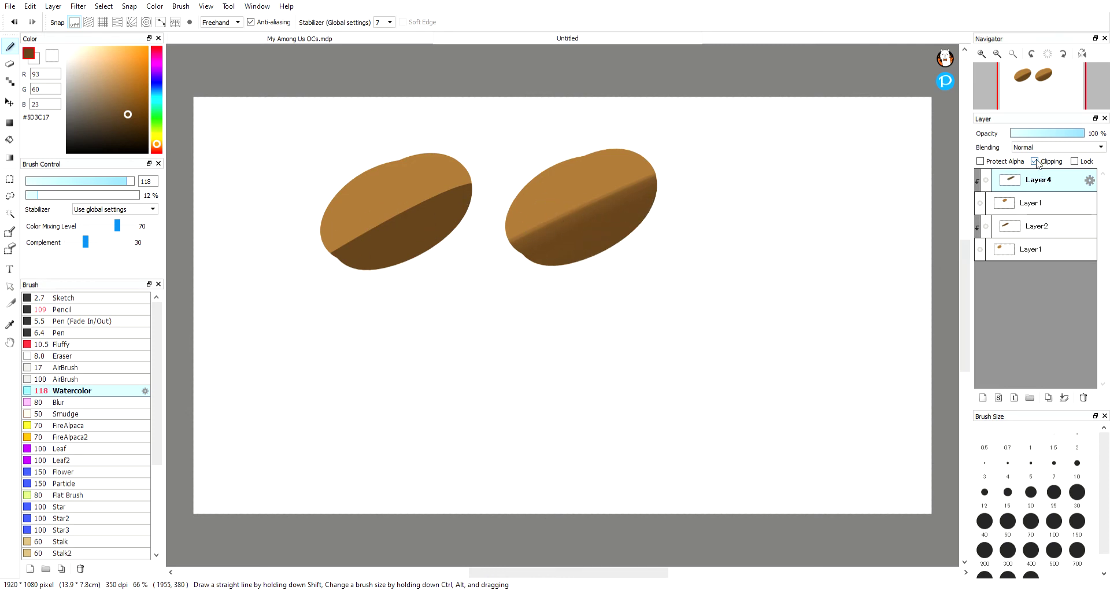
- Soften the edge of the copied oval's shading with the Blur brush at size 80
left_click(68, 402)
mouse_move(637, 180)
left_mouse_down()
mouse_move(602, 185)
mouse_move(694, 157)
mouse_move(639, 185)
left_mouse_up()
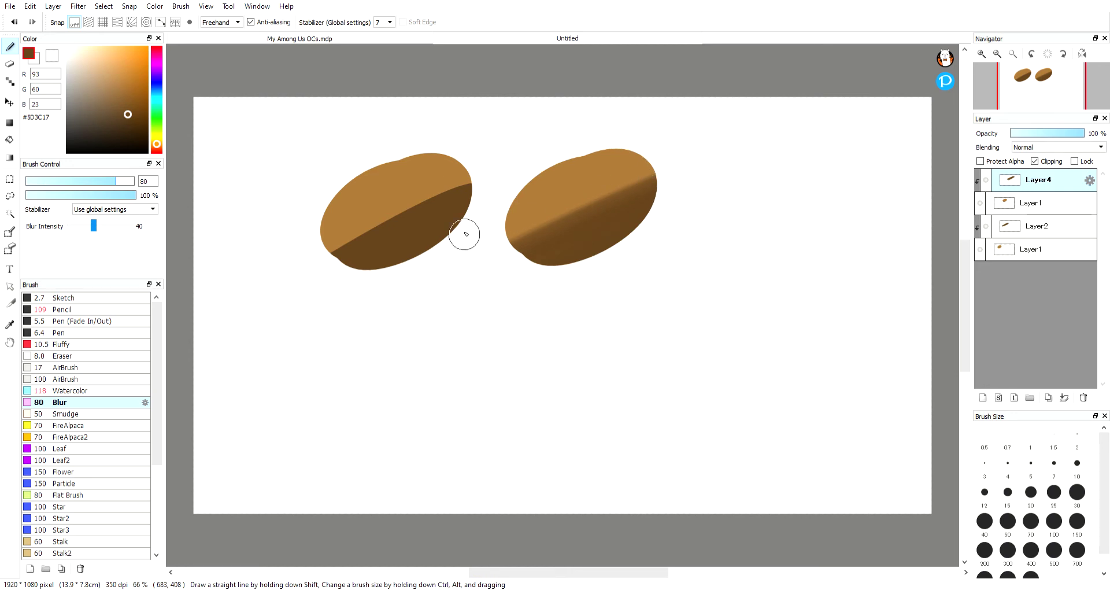
- Merge the copied oval's shading layer down and try blurring the merged oval's outline
left_click(1064, 397)
mouse_move(607, 167)
left_mouse_down()
mouse_move(655, 179)
mouse_move(461, 265)
mouse_move(669, 163)
mouse_move(527, 226)
mouse_move(649, 185)
mouse_move(693, 185)
mouse_move(667, 218)
mouse_move(552, 264)
mouse_move(643, 160)
mouse_move(665, 203)
mouse_move(622, 223)
mouse_move(634, 226)
mouse_move(607, 169)
left_mouse_up()
left_click(15, 22)
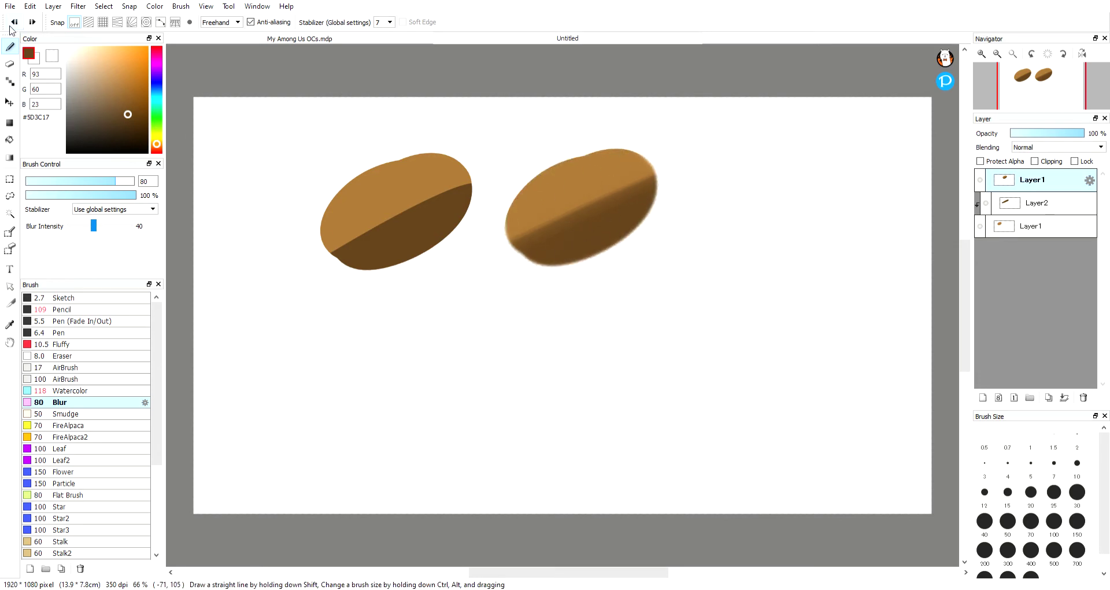
- Merge Layer2 into the original oval's layer and hide both oval layers
left_click(1036, 203)
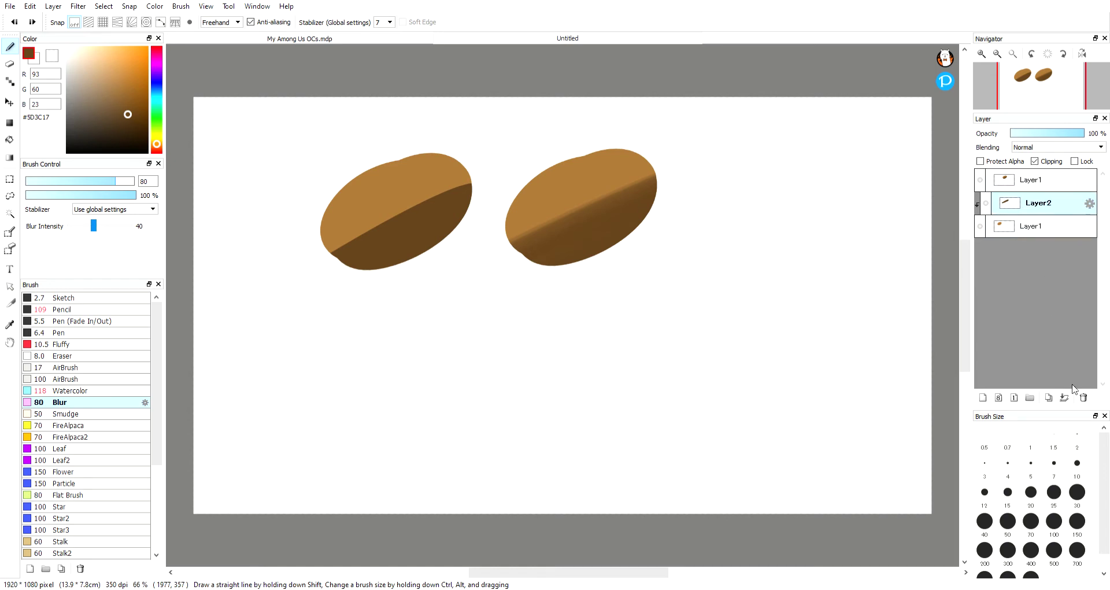
left_click(1063, 398)
left_click_drag(980, 181, 981, 205)
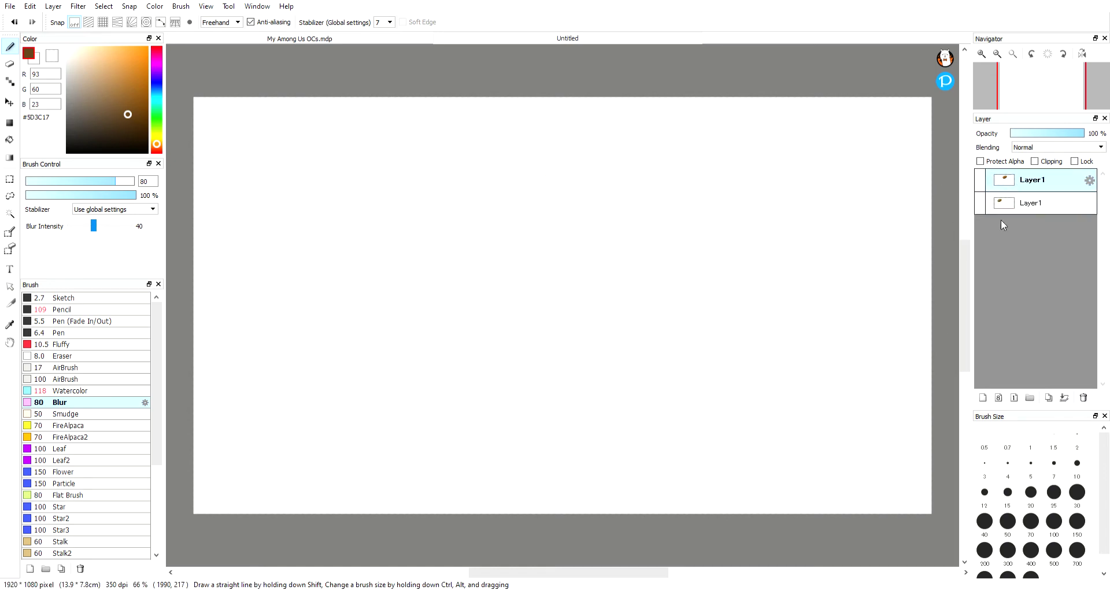
- Add a new layer above the two hidden ovals and select the Pencil brush
left_click(984, 396)
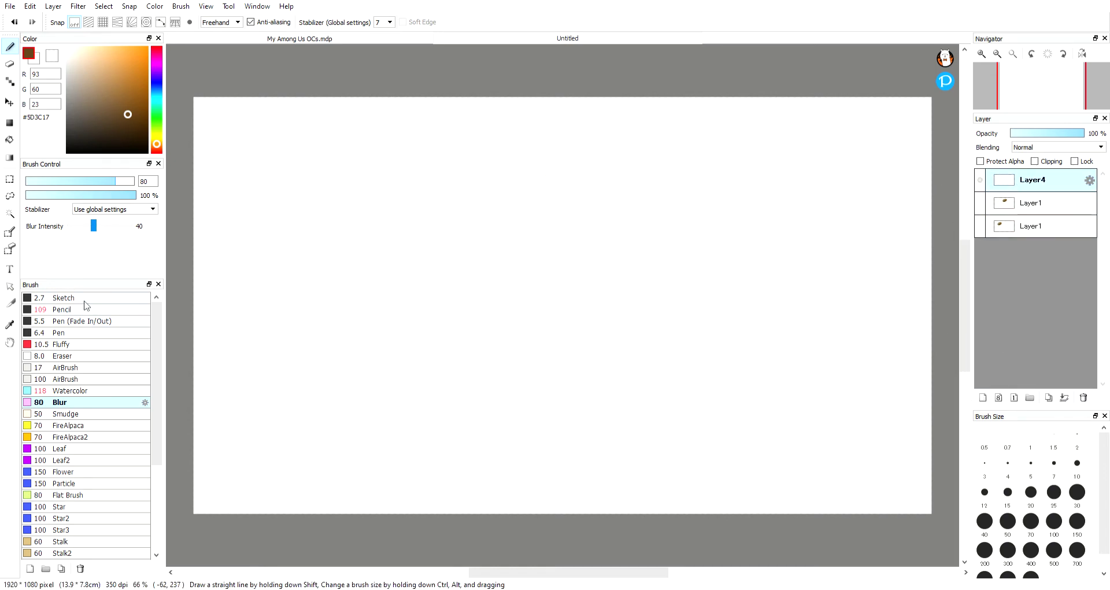
left_click(70, 311)
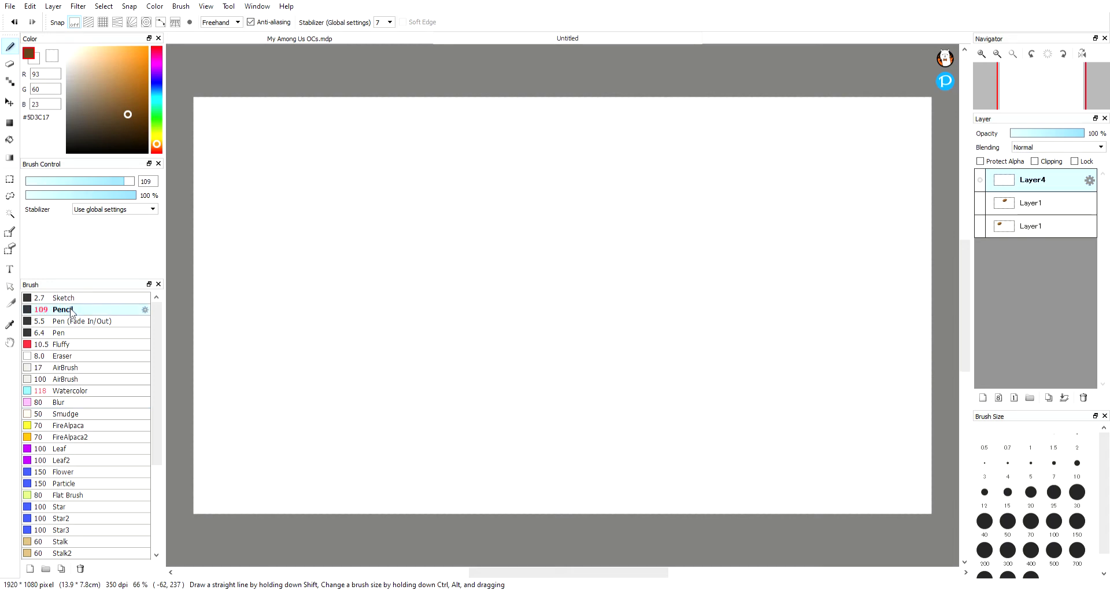
left_click_drag(92, 65, 53, 33)
left_click_drag(85, 95, 69, 166)
left_click_drag(449, 186, 431, 184)
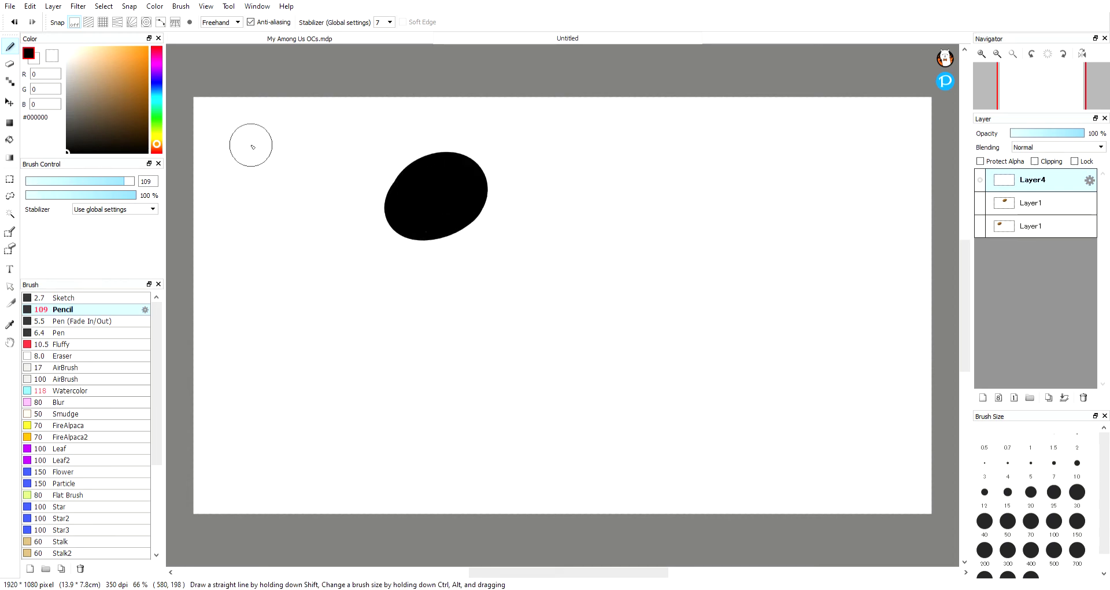
left_click_drag(124, 184, 105, 187)
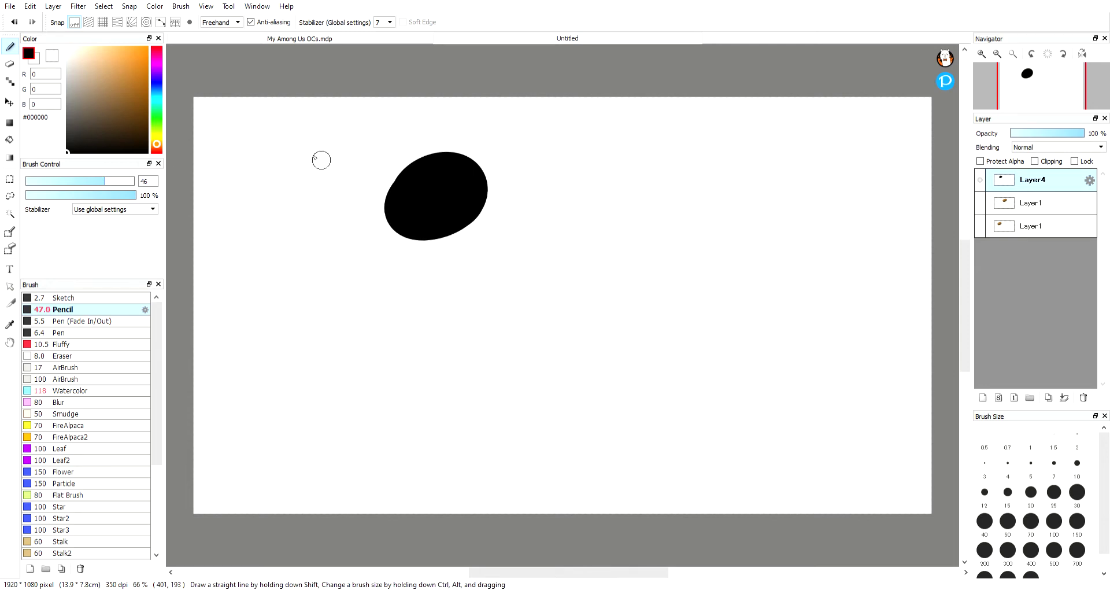
left_click(15, 23)
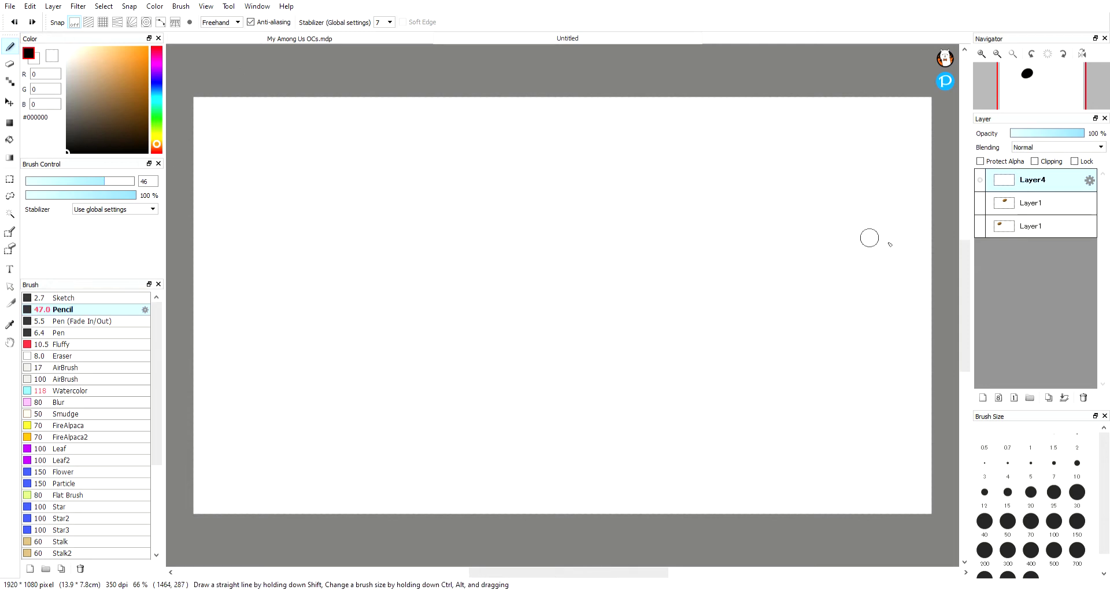
left_click(982, 203)
left_click(589, 186, "alt")
left_click(980, 203)
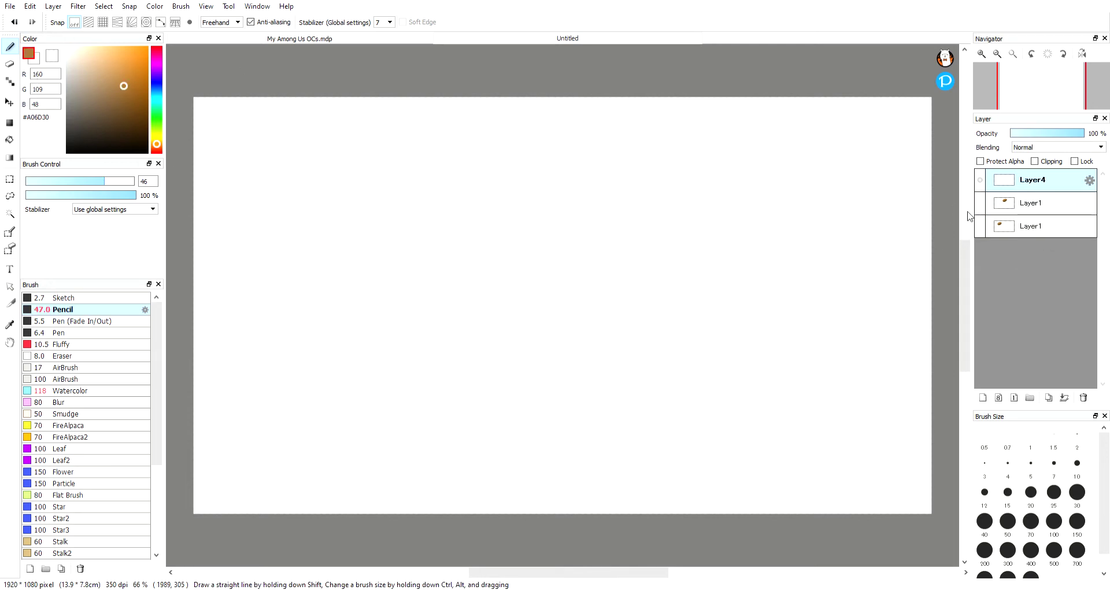
- Paint a solid green oval in the upper part of the canvas with Pencil at size 124 in #45B264
left_click(156, 118)
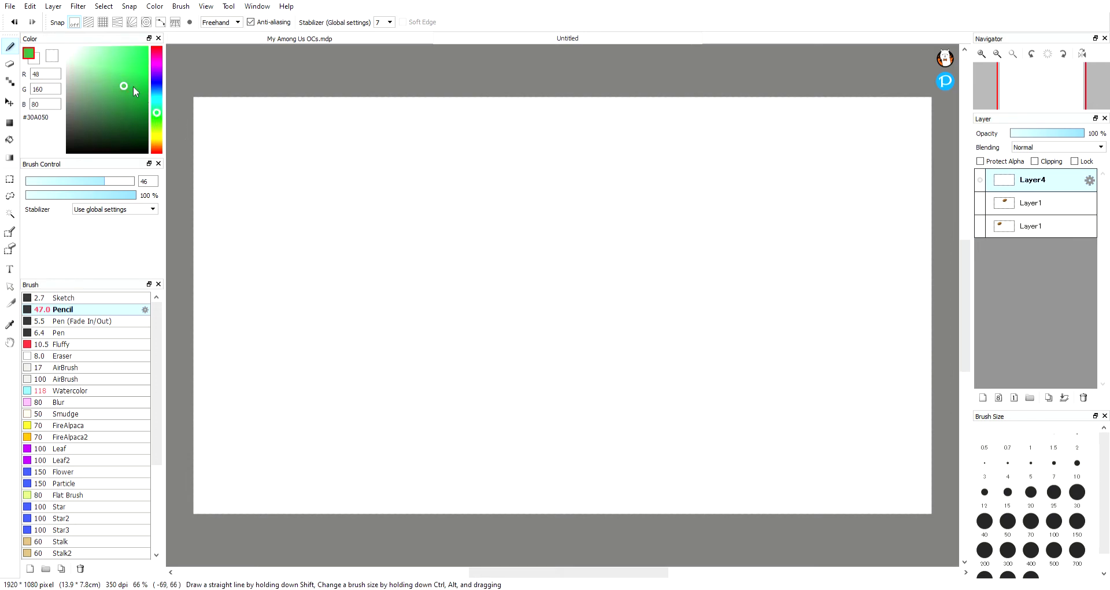
left_click(117, 78)
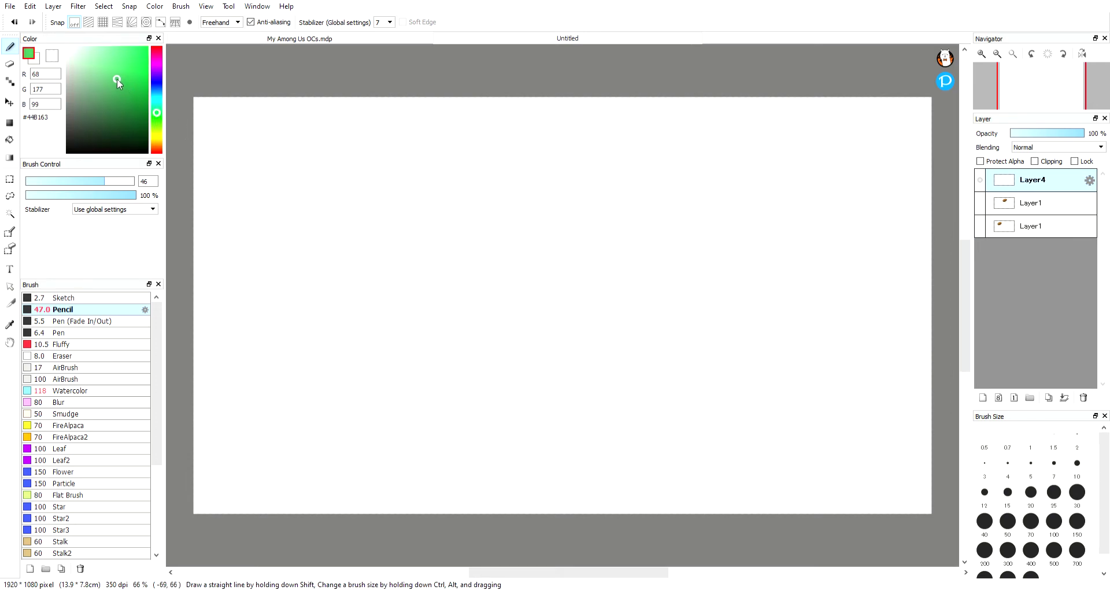
left_click(128, 181)
mouse_move(453, 193)
left_mouse_down()
mouse_move(400, 236)
mouse_move(405, 200)
mouse_move(440, 180)
mouse_move(442, 205)
left_mouse_up()
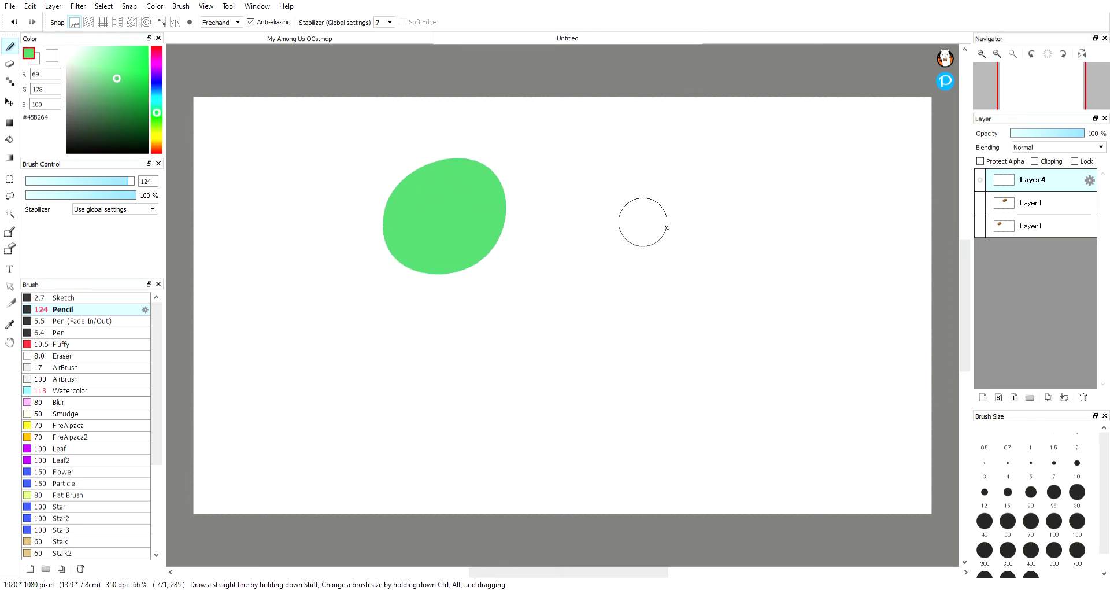
- Add a new layer clipped to the green oval and shade its lower half with black #000000
left_click(982, 397)
left_click(1034, 161)
left_click(67, 152)
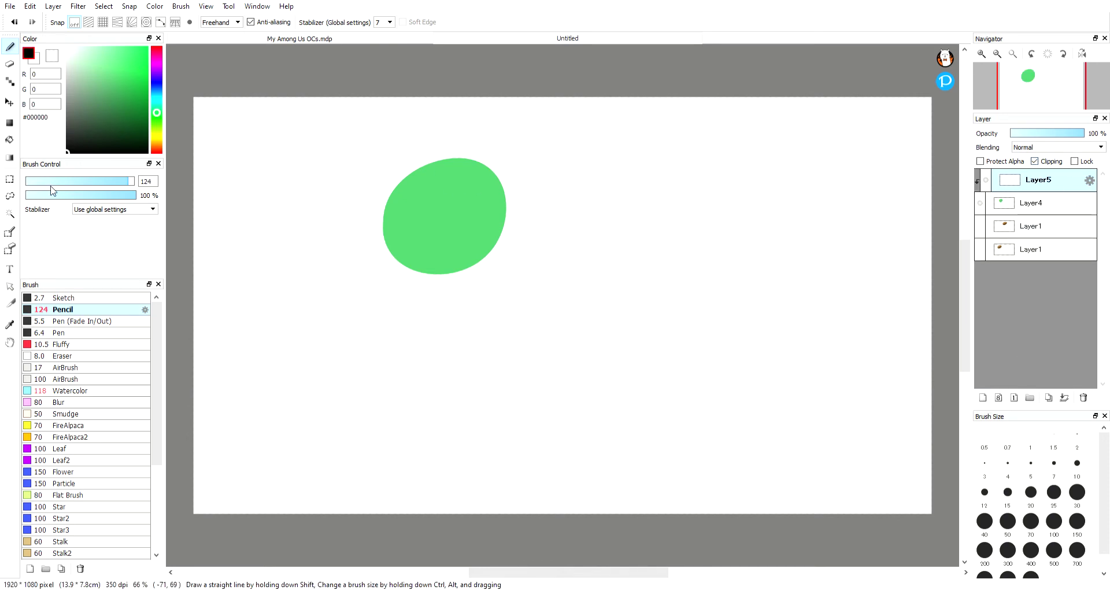
left_click_drag(513, 214, 453, 268)
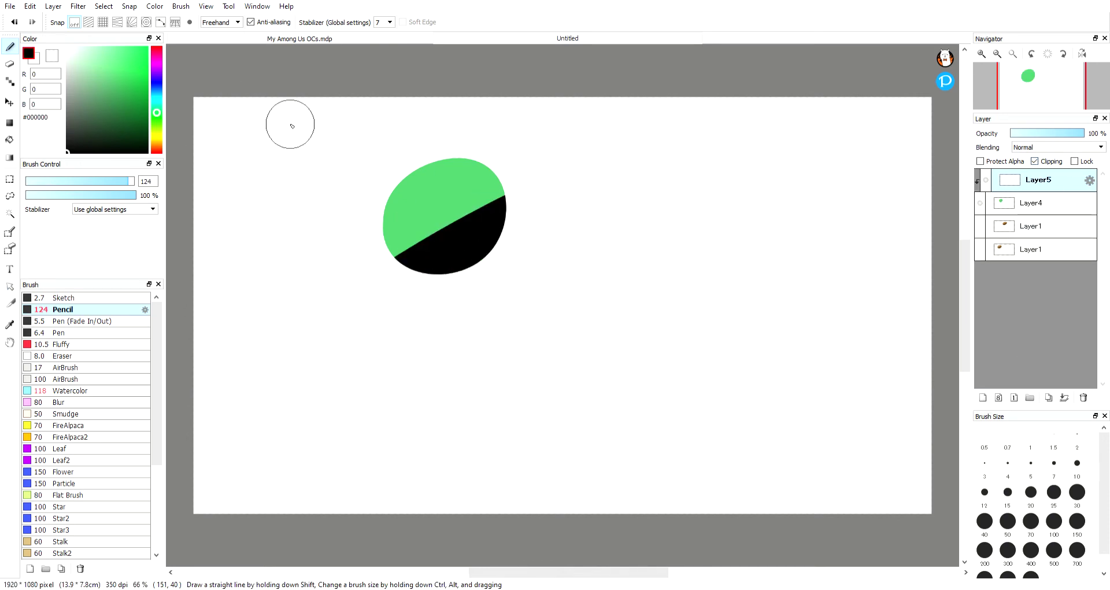
- Compare the black shading layer at 43%, 1% and 100% opacity and remove that layer
left_click_drag(1078, 134, 1054, 135)
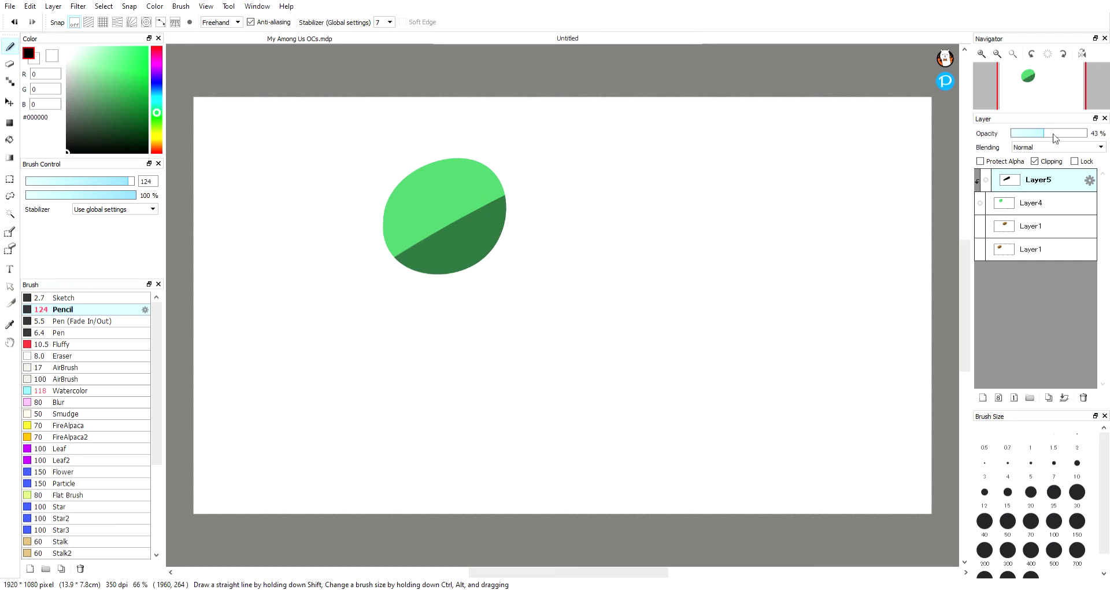
left_click_drag(1055, 138, 1083, 136)
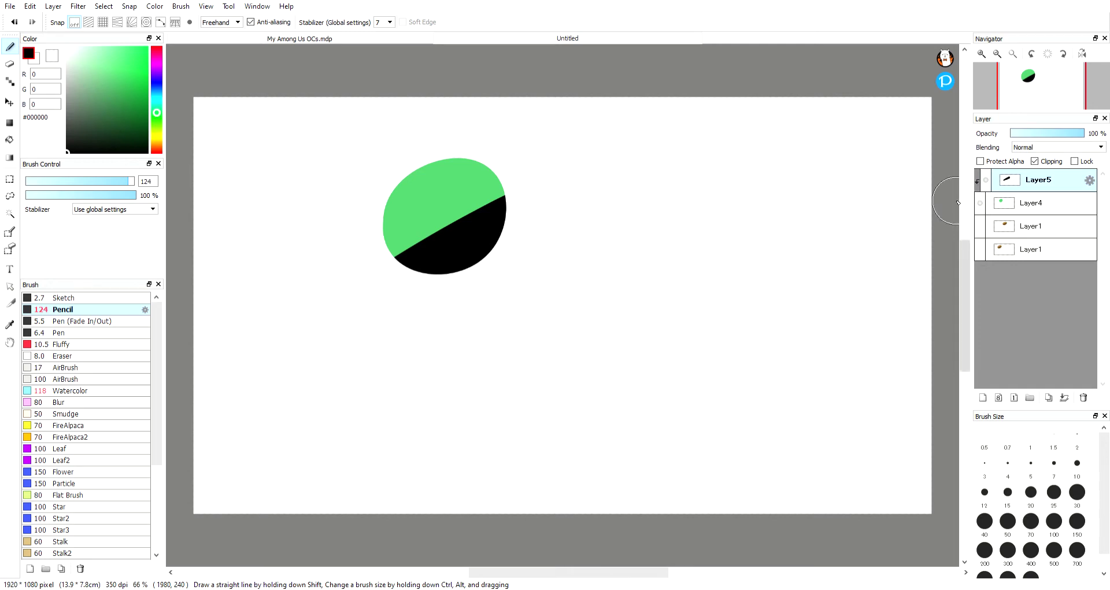
left_click(986, 183)
left_click(987, 183)
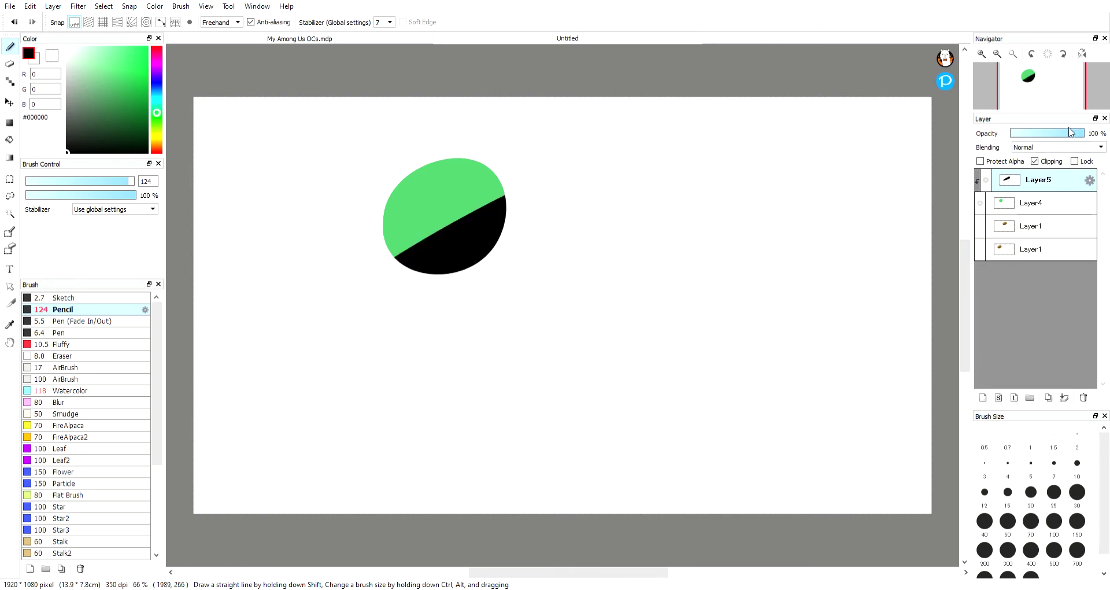
left_click_drag(1069, 131, 1013, 138)
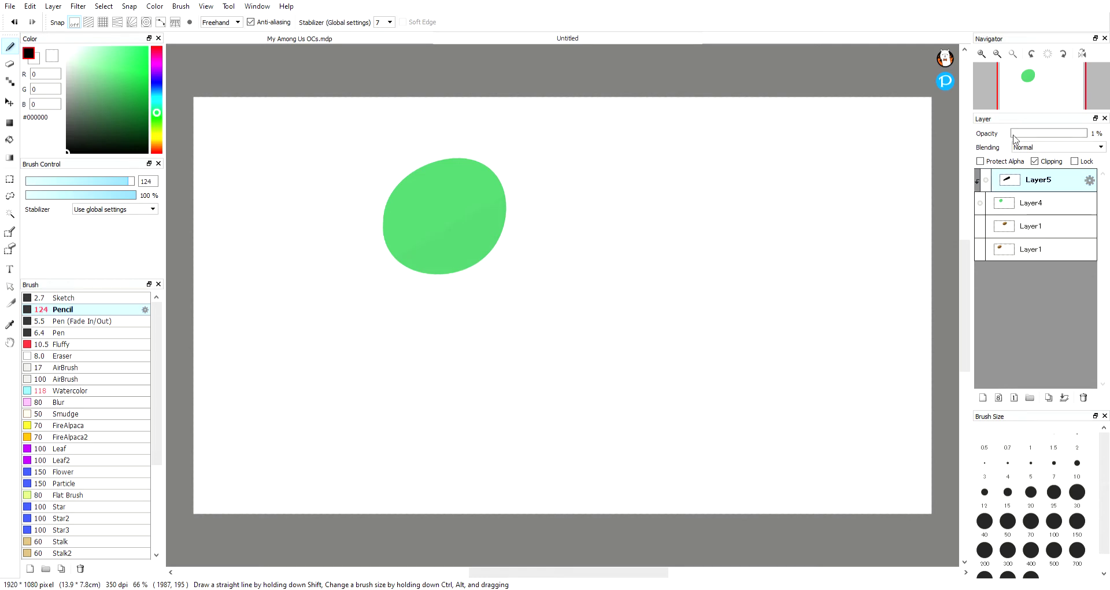
left_click_drag(1017, 138, 1100, 154)
key("ctrl+z")
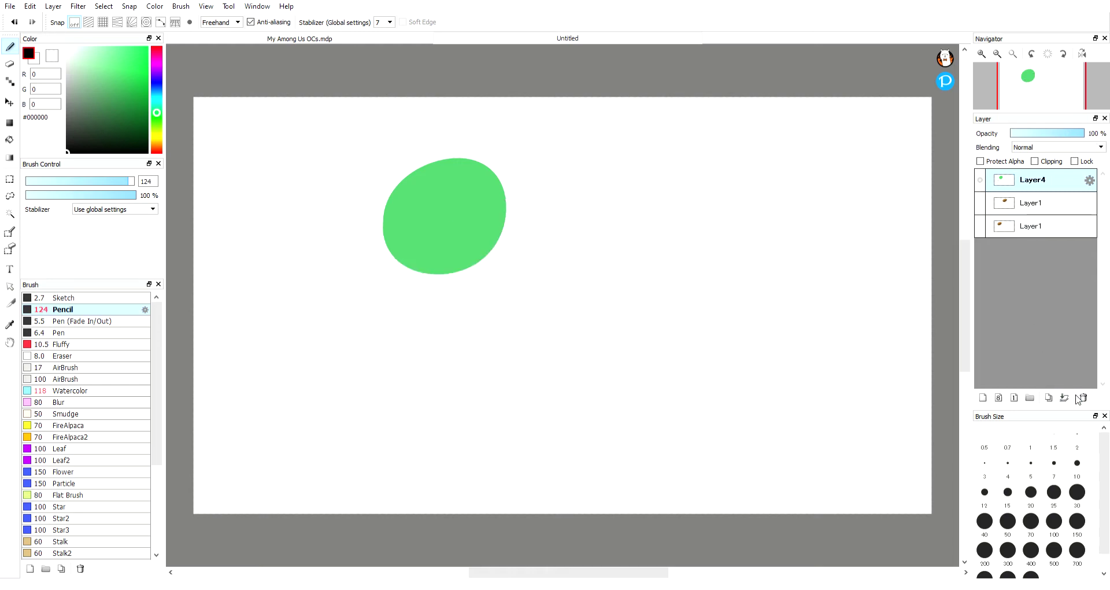
- Add a new layer clipped to the green oval and shade its lower half with dark purple #230B2F
left_click(1049, 162)
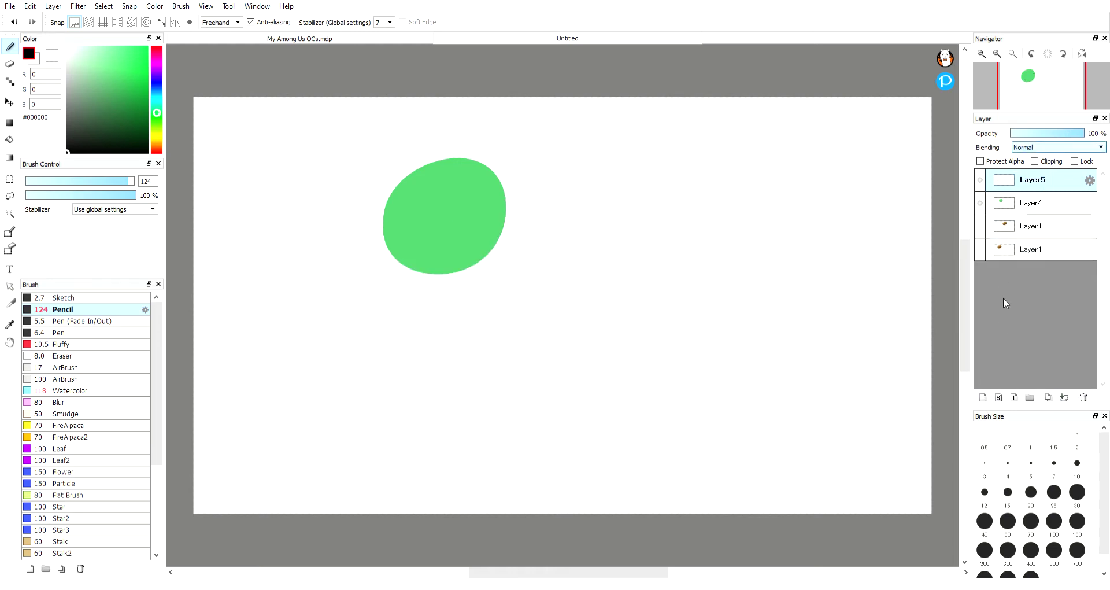
left_click(1047, 161)
left_click(156, 69)
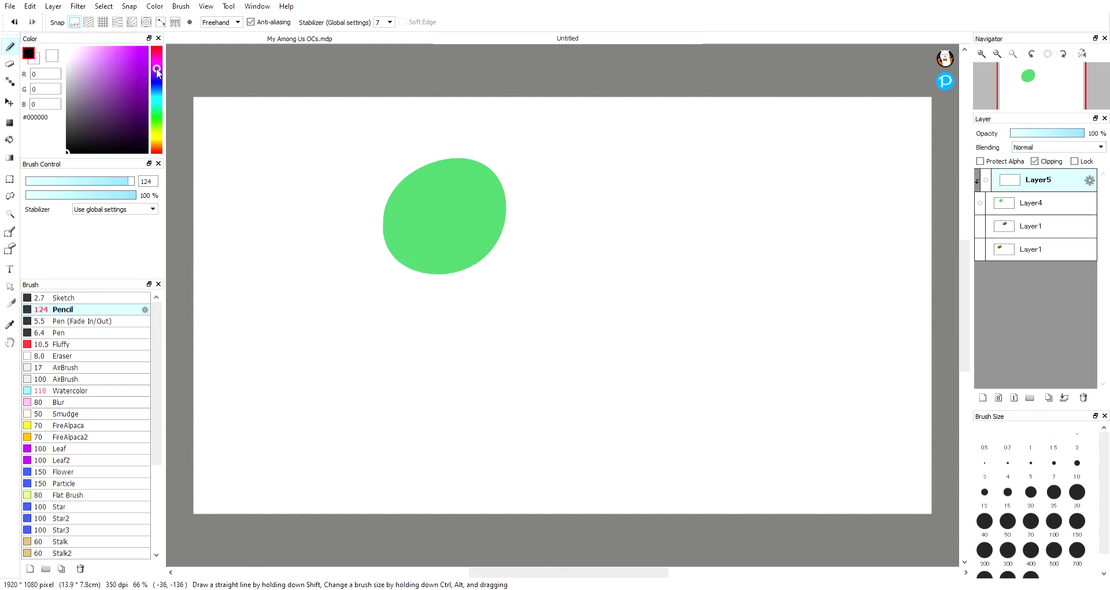
left_click_drag(158, 68, 162, 69)
left_click_drag(555, 183, 461, 255)
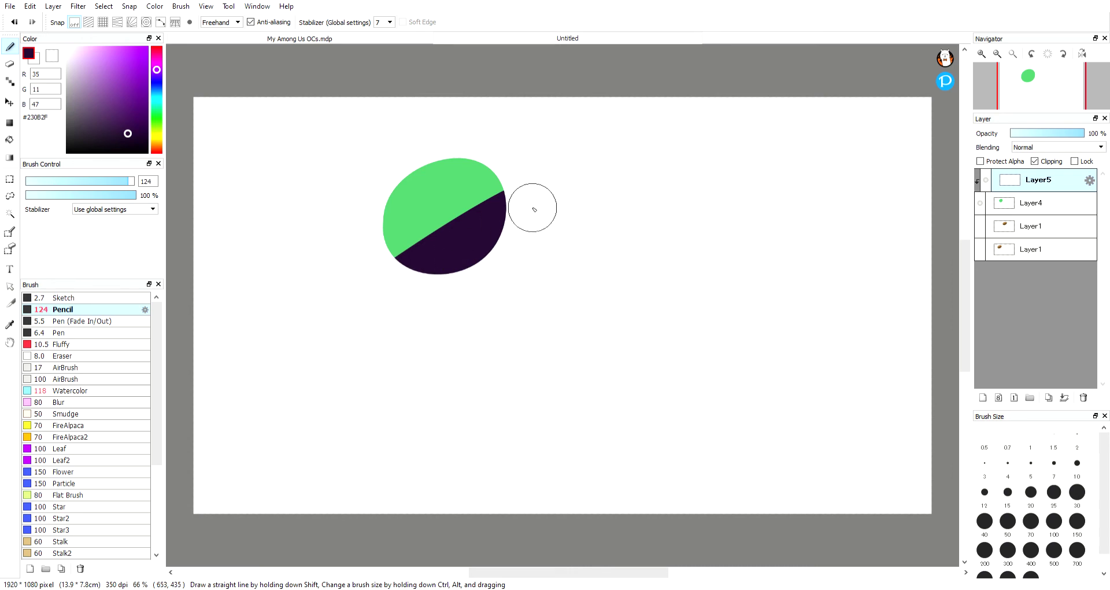
left_click_drag(532, 190, 390, 249)
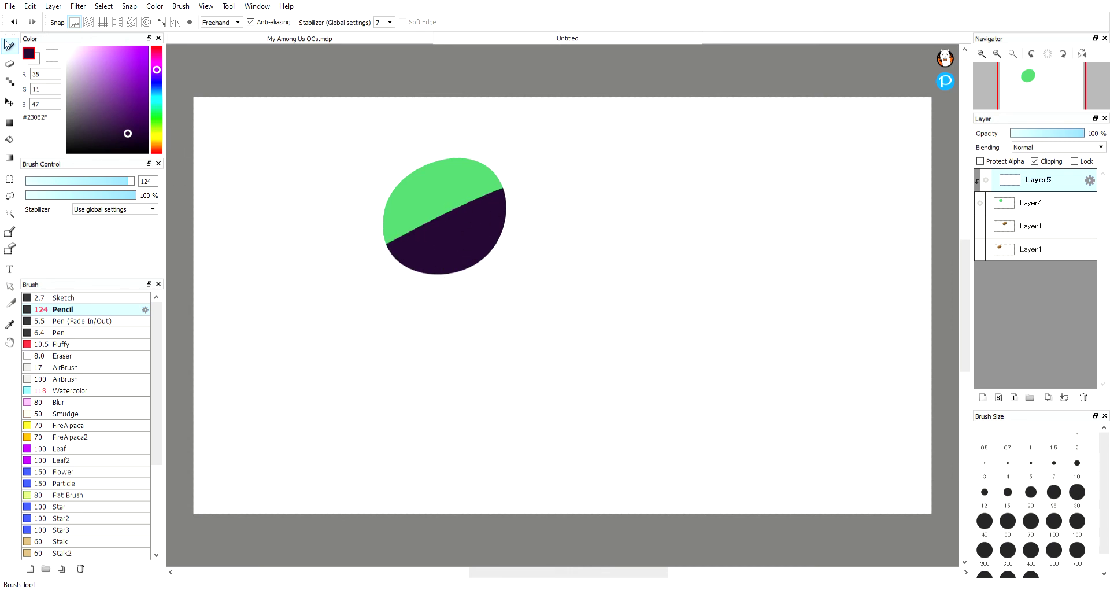
key("ctrl+z")
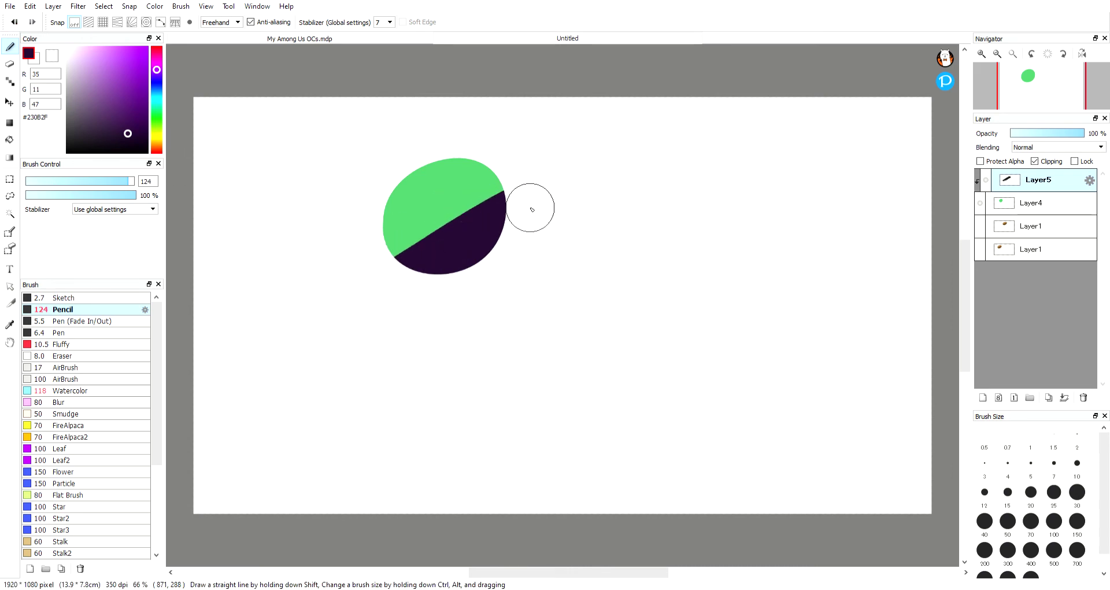
mouse_move(531, 209)
left_mouse_down()
mouse_move(399, 280)
mouse_move(453, 248)
mouse_move(397, 268)
mouse_move(417, 270)
left_mouse_up()
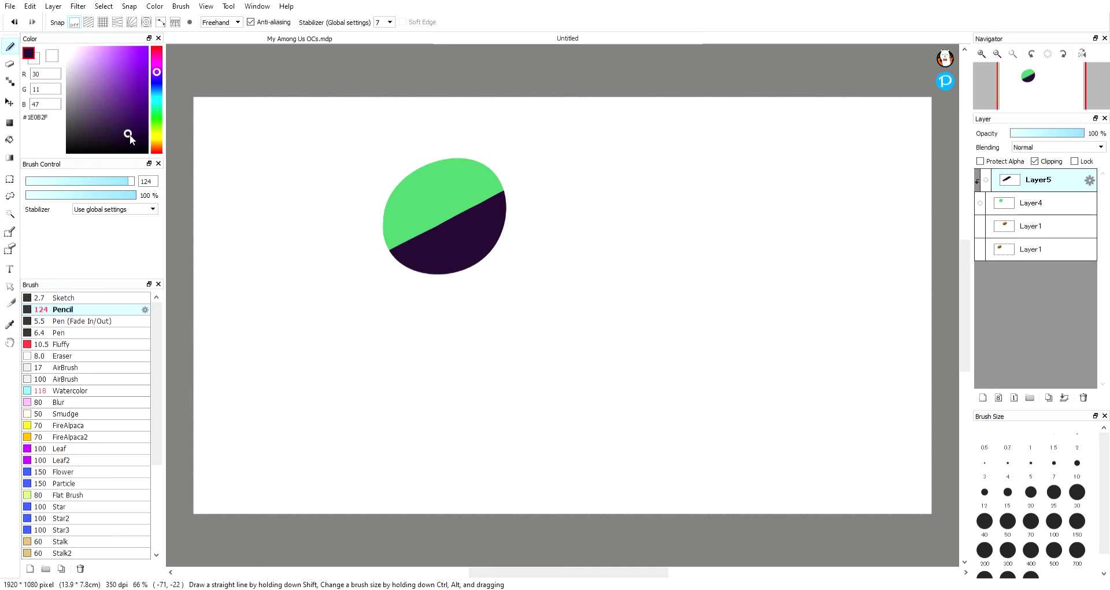
- Try a brighter purple, #2C0F44, over the green oval's shading and undo the stroke
left_click_drag(130, 134, 130, 124)
mouse_move(486, 191)
left_mouse_down()
mouse_move(461, 195)
mouse_move(474, 196)
mouse_move(347, 300)
mouse_move(434, 283)
left_mouse_up()
key("ctrl+z")
left_click(16, 21)
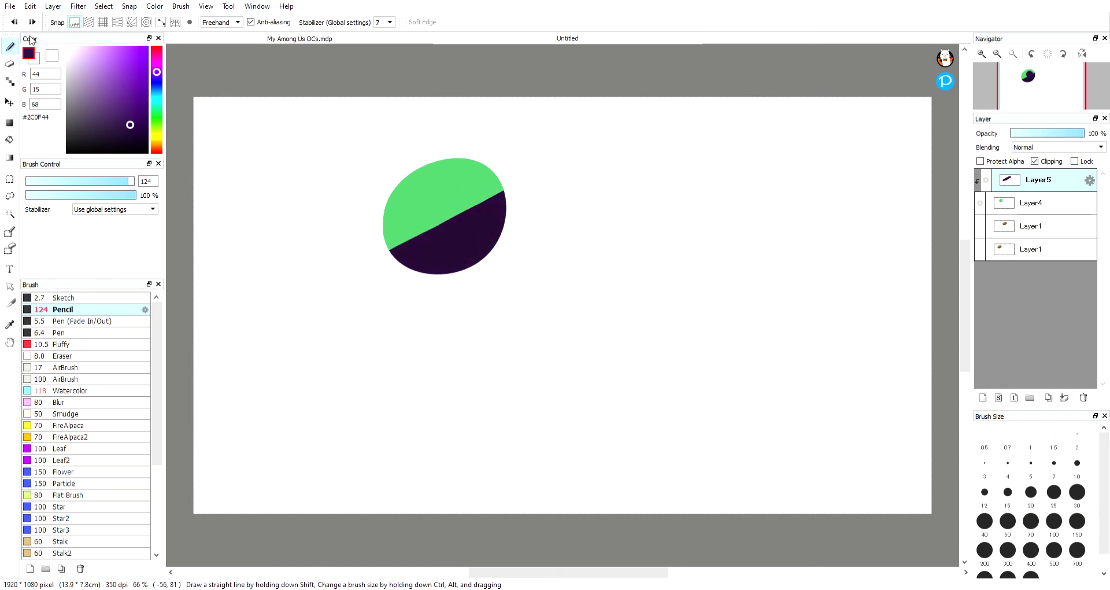
- Try a dark purple, #210B35, over the green oval's shading, test the layer at 56% opacity, and undo the stroke
left_click(131, 131)
left_click_drag(515, 196, 497, 218)
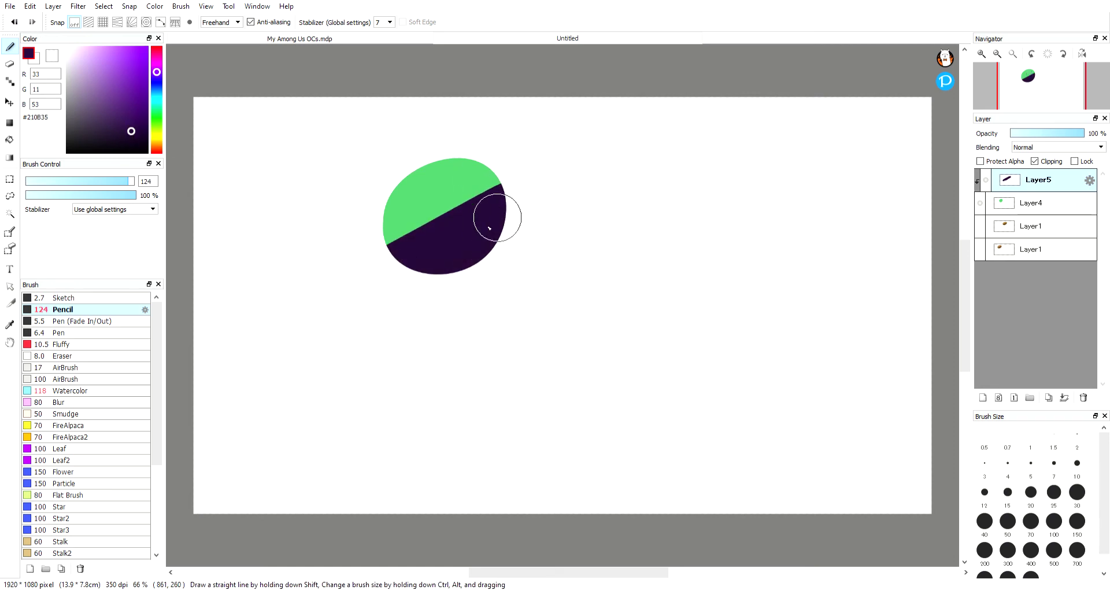
left_click_drag(1074, 136, 1050, 135)
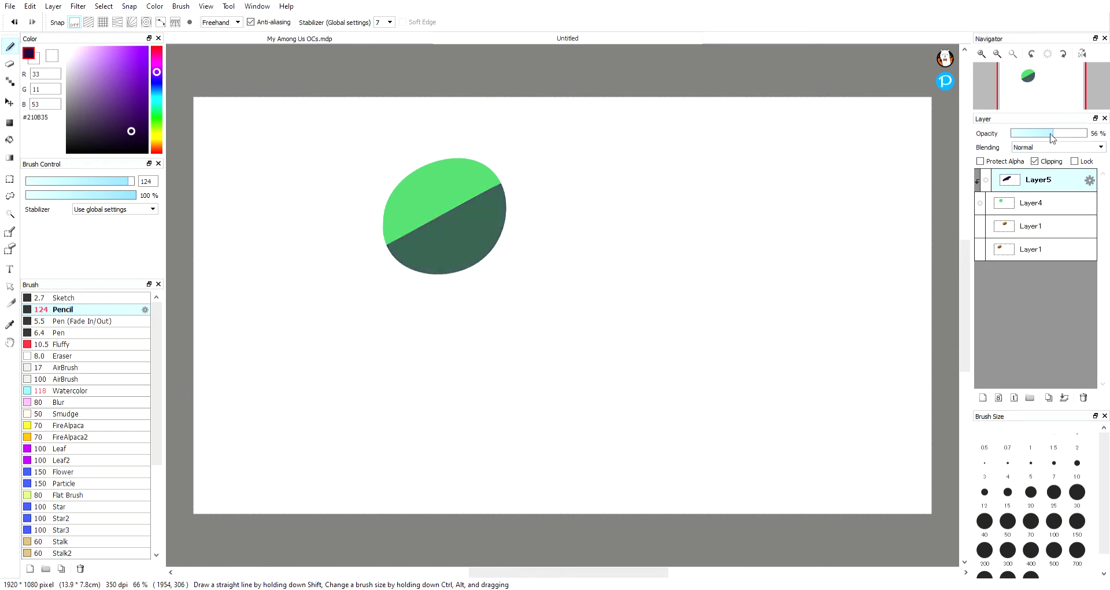
left_click(14, 22)
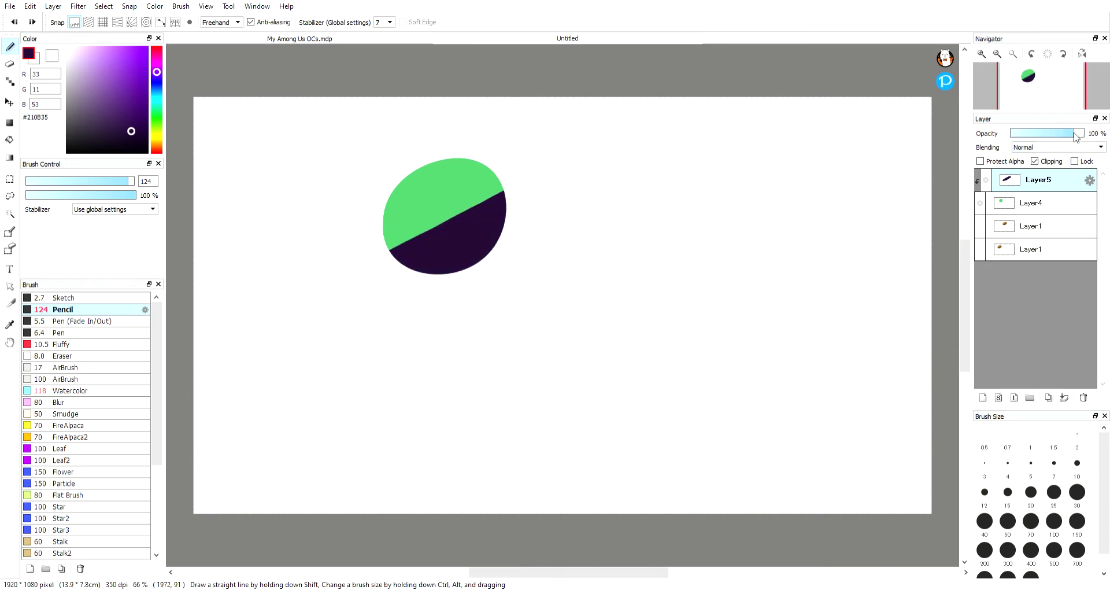
left_click_drag(1070, 135, 1092, 137)
- Delete the green oval with its shading and both brown oval layers, leaving only a newly added blank layer
left_click(1083, 398)
left_click(1083, 398)
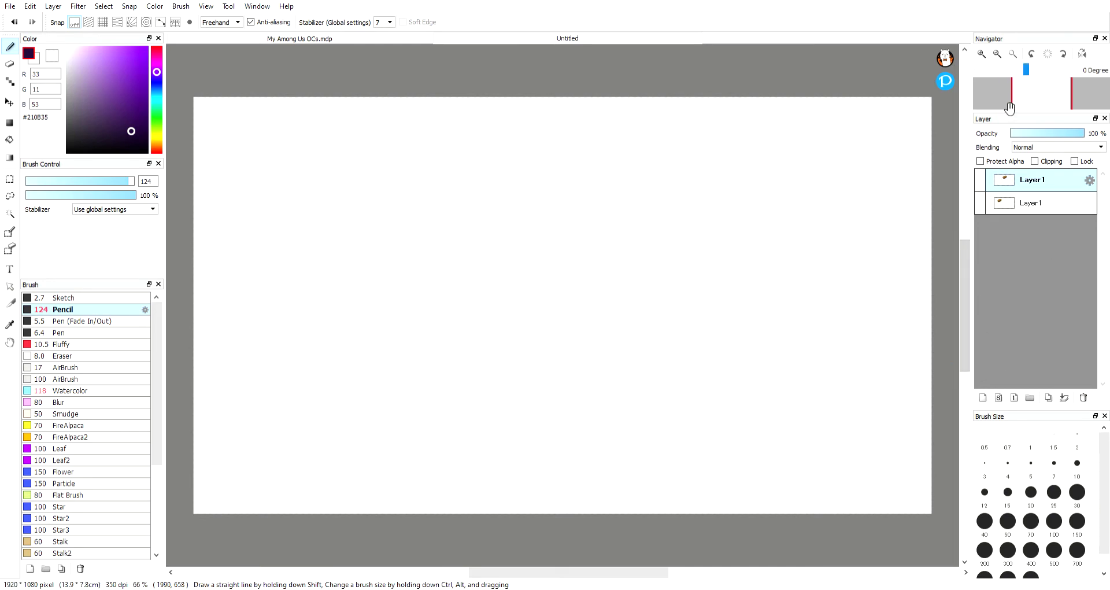
left_click(979, 180)
left_click(980, 202)
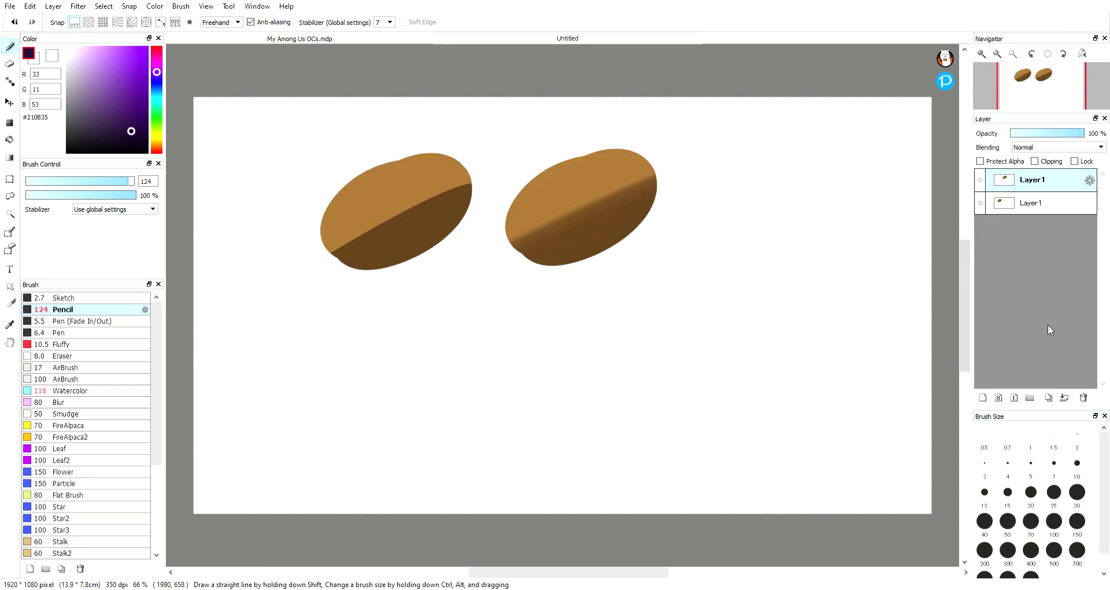
left_click(1083, 397)
left_click(982, 398)
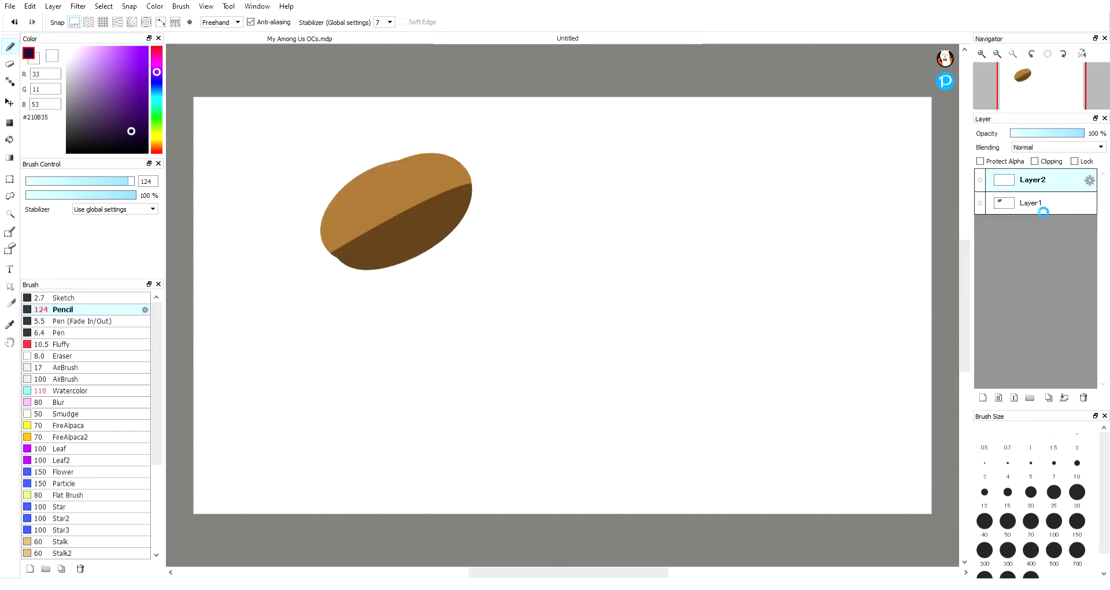
left_click(1034, 203)
left_click(1083, 398)
- Set the drawing colour to black #000000, try a stroke with the 6.4 Pen brush, and undo it
left_click(67, 151)
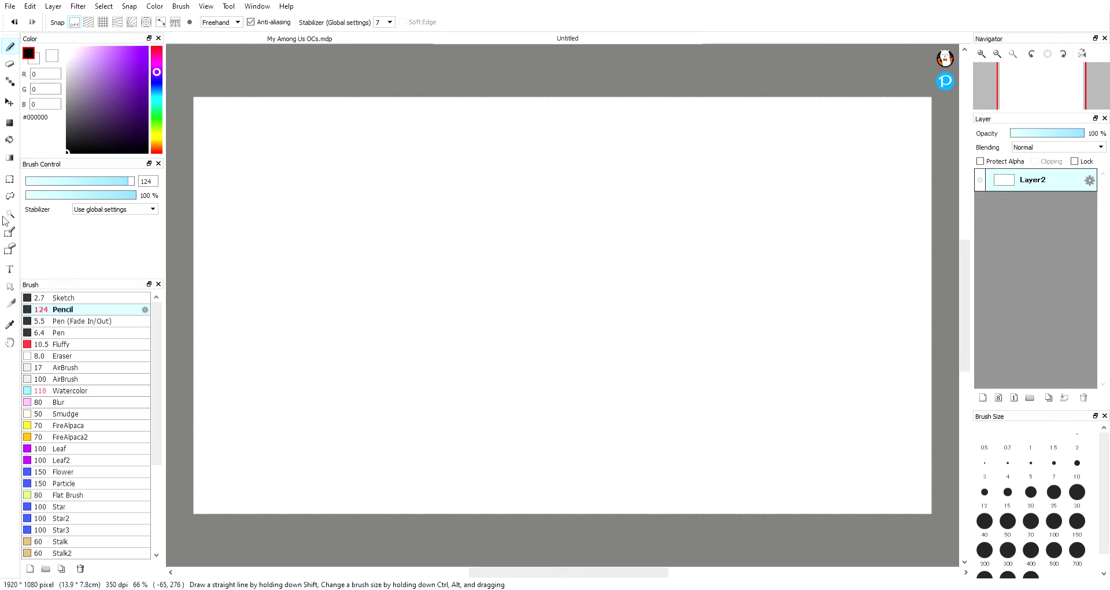
left_click(70, 322)
left_click(64, 333)
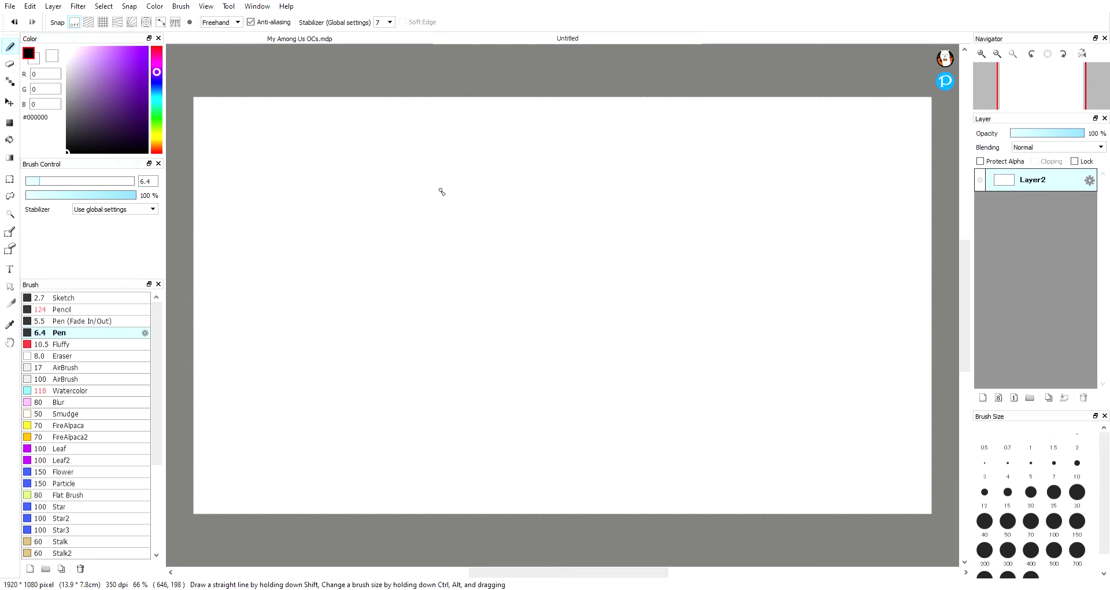
mouse_move(430, 151)
left_mouse_down()
mouse_move(399, 159)
mouse_move(416, 159)
left_mouse_up()
key("ctrl+z")
key("ctrl+z")
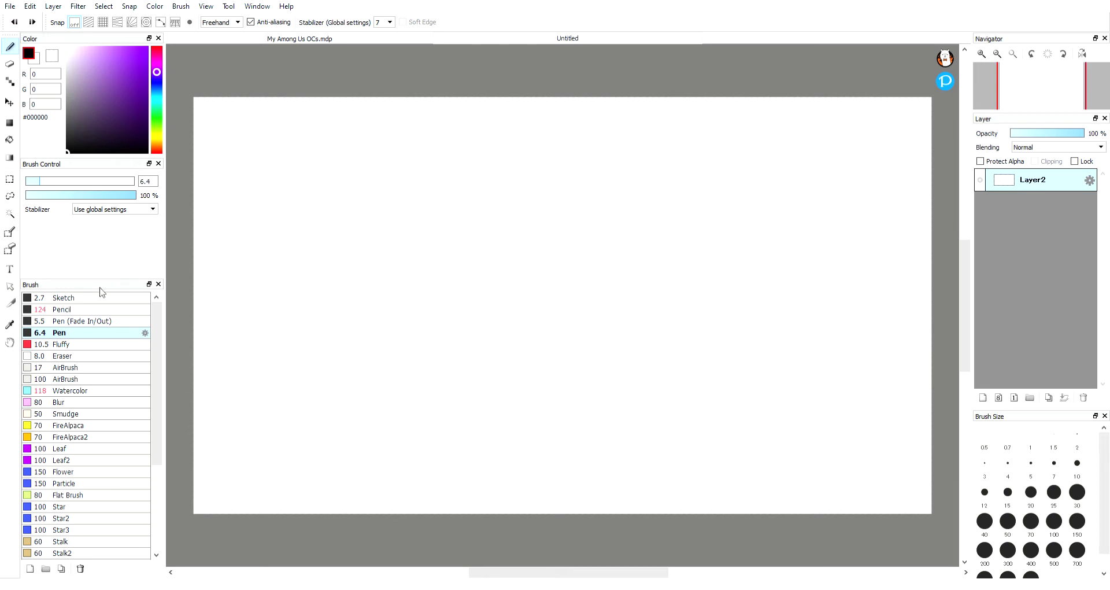
- Sketch a large head circle with a smaller muzzle circle over its lower edge, using the 2.7 Sketch brush
left_click(99, 297)
mouse_move(453, 144)
left_mouse_down()
mouse_move(438, 255)
mouse_move(470, 144)
mouse_move(503, 173)
mouse_move(520, 215)
left_mouse_up()
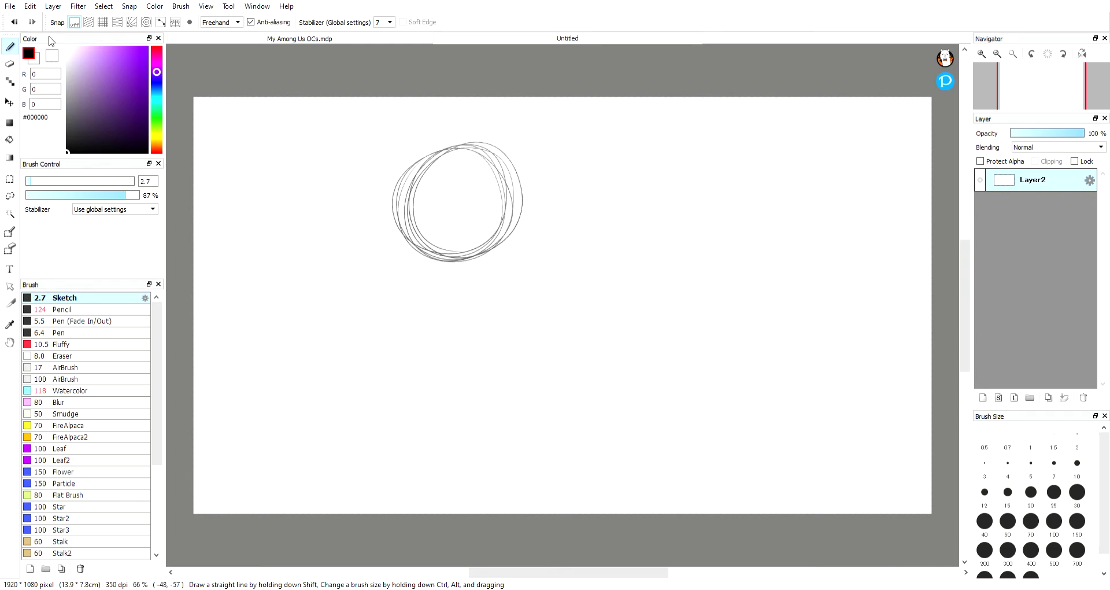
key("ctrl+z")
mouse_move(555, 151)
left_mouse_down()
mouse_move(496, 175)
mouse_move(576, 345)
mouse_move(610, 153)
mouse_move(578, 338)
mouse_move(627, 334)
mouse_move(532, 350)
mouse_move(546, 316)
left_mouse_up()
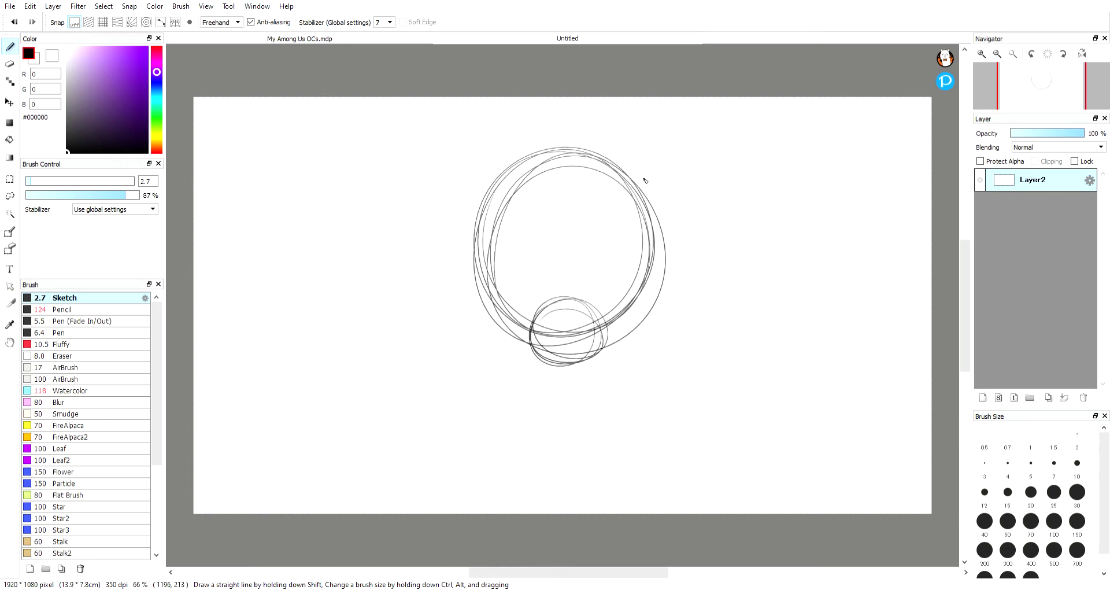
- Try an ear on each side of the head circle, redoing one as a rounded shape, and undo all ear strokes
left_click_drag(604, 172, 665, 249)
mouse_move(558, 164)
left_mouse_down()
mouse_move(485, 136)
mouse_move(470, 254)
left_mouse_up()
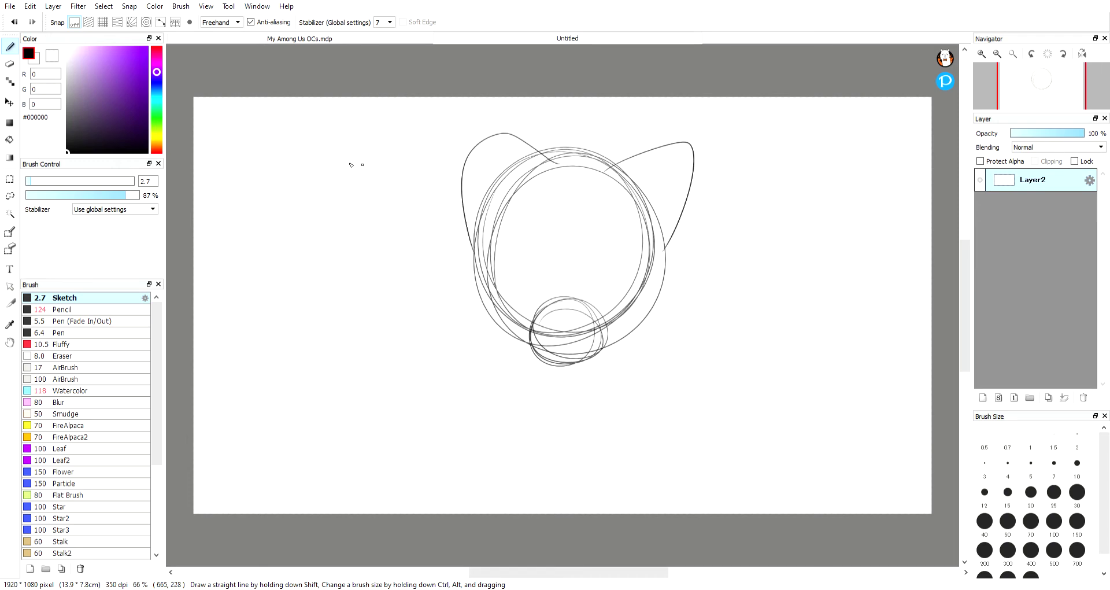
left_click(15, 22)
left_click_drag(532, 166, 468, 257)
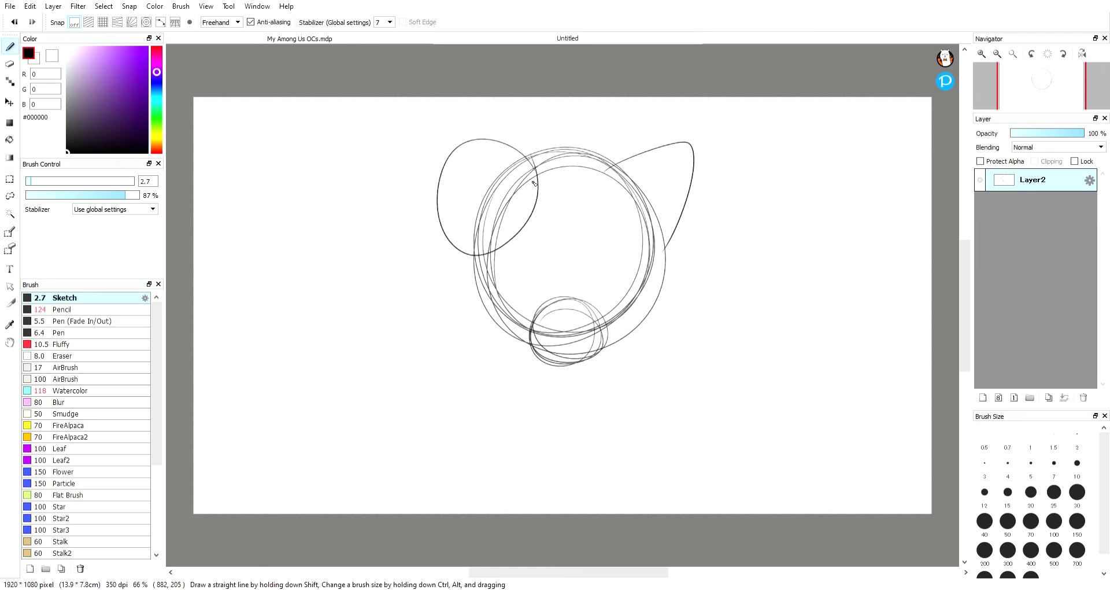
left_click(15, 23)
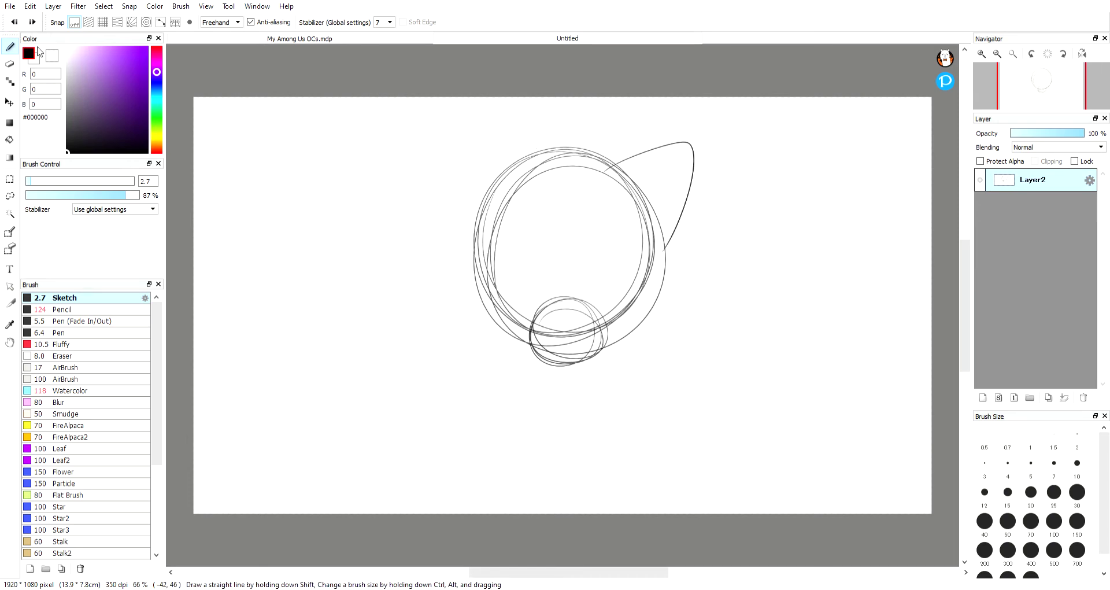
left_click(15, 23)
- Sketch a drooping oval ear over the head's right side and a pointed ear at its upper left
left_click_drag(649, 178, 657, 174)
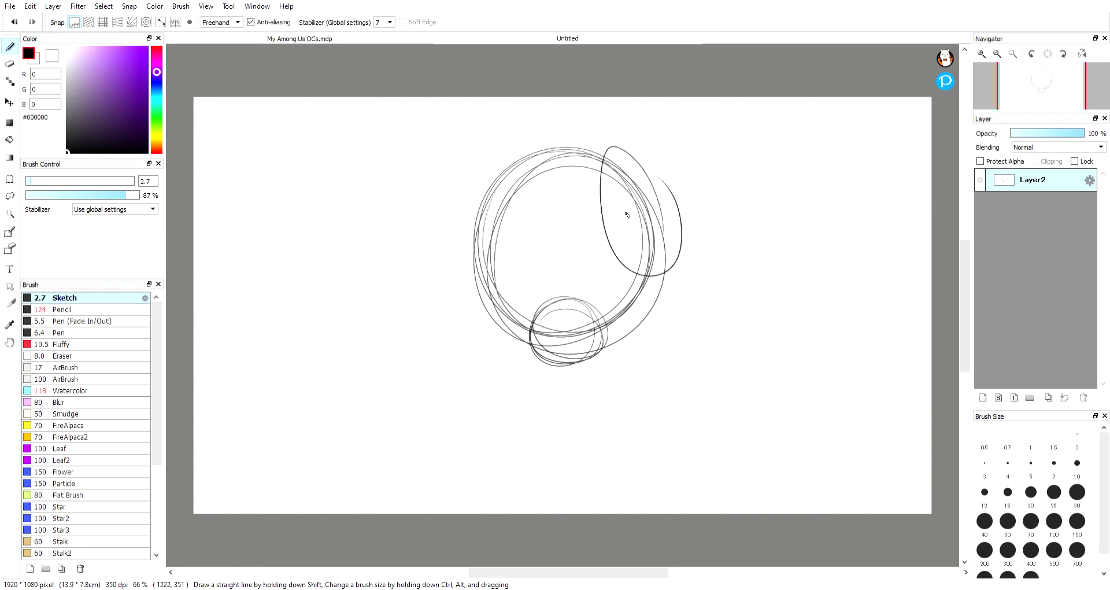
left_click_drag(508, 151, 449, 207)
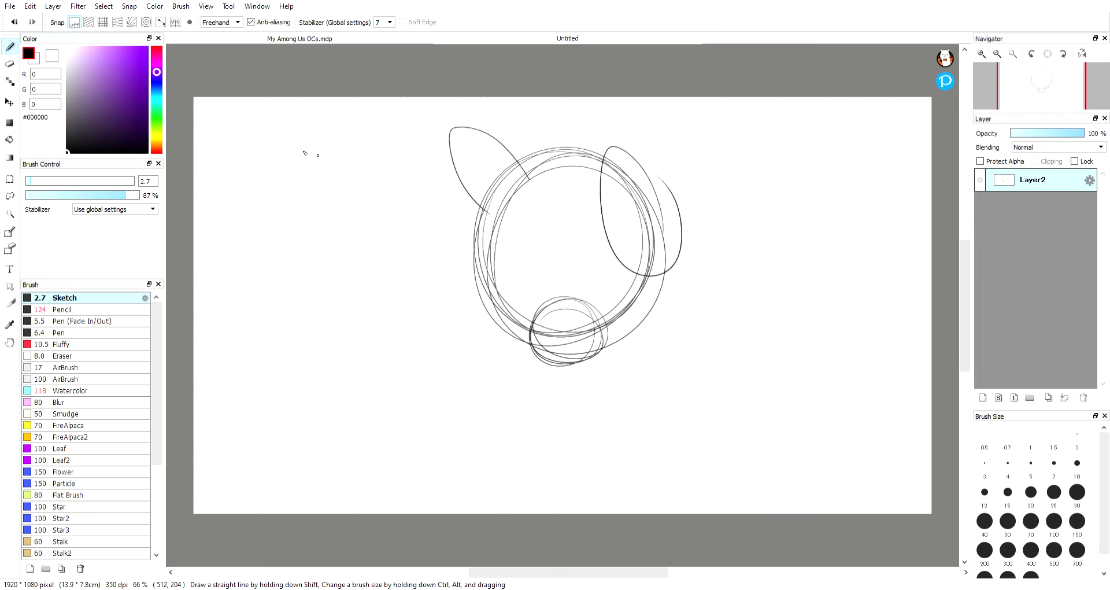
left_click(15, 23)
left_click(15, 23)
left_click_drag(546, 156, 448, 207)
left_click(15, 23)
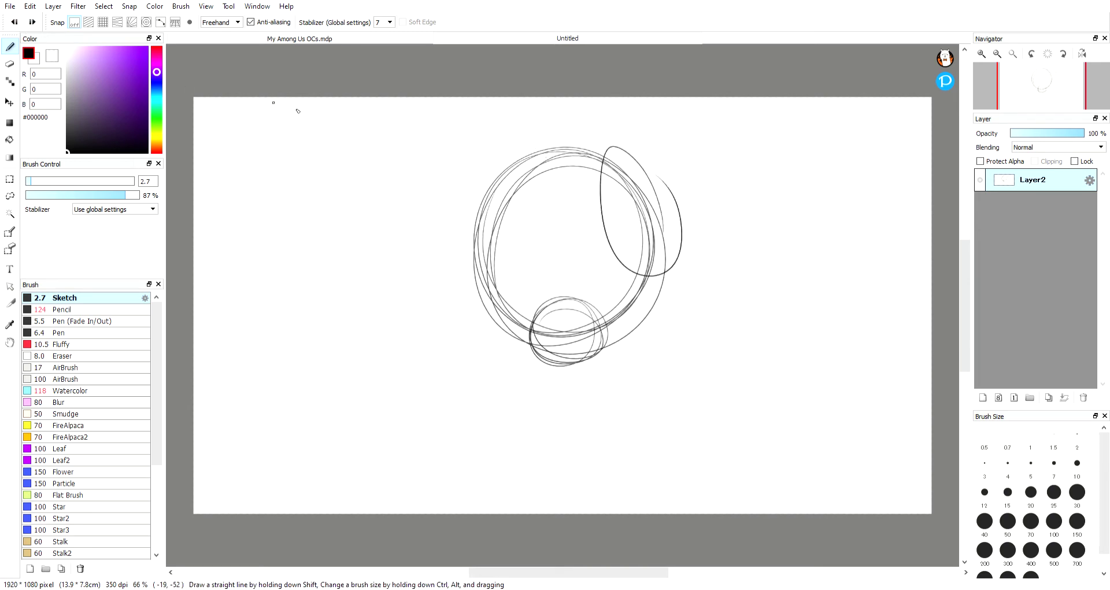
mouse_move(546, 156)
left_mouse_down()
mouse_move(458, 122)
mouse_move(476, 219)
left_mouse_up()
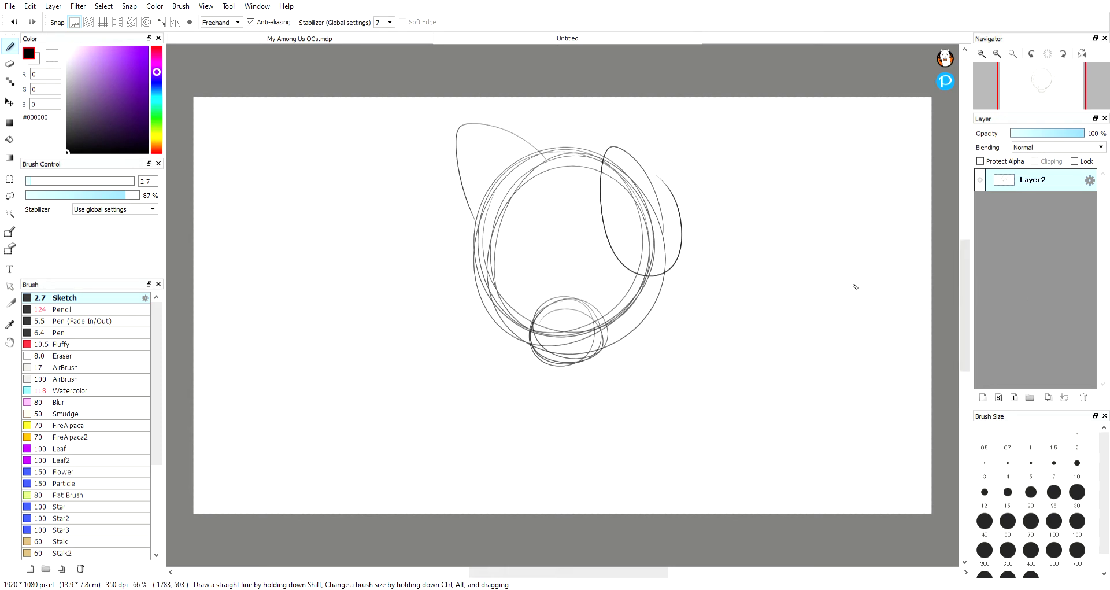
- Lower the sketch layer's opacity to 56% and sketch a V-shaped chest below the head with overlapping strokes
mouse_move(1061, 138)
left_mouse_down()
mouse_move(1045, 133)
mouse_move(1086, 136)
left_mouse_up()
left_click_drag(1071, 137, 1057, 137)
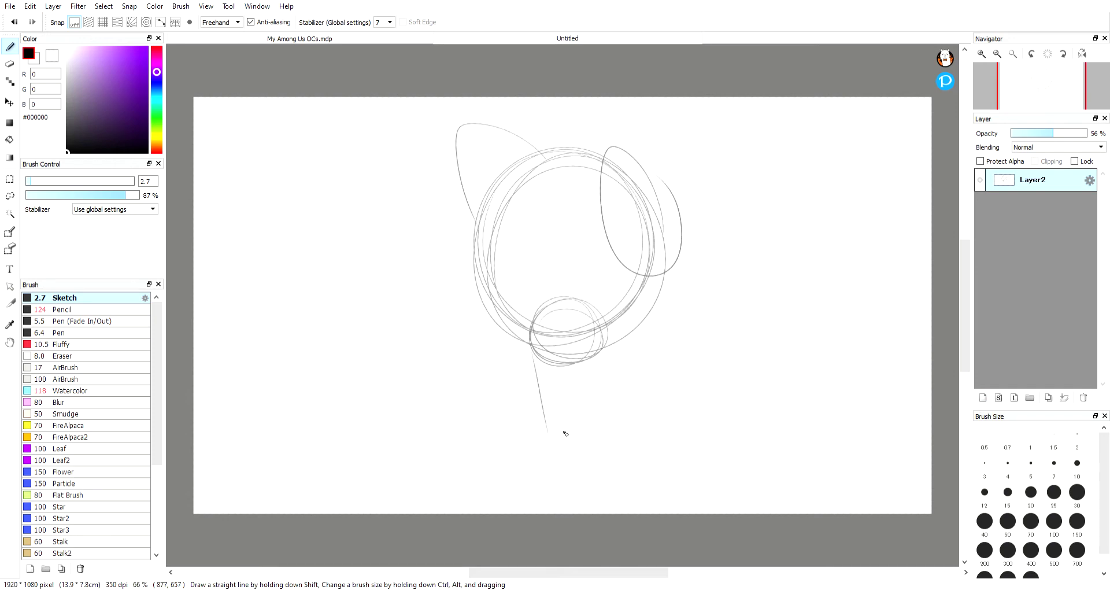
left_click_drag(638, 335, 619, 435)
left_click_drag(647, 326, 620, 435)
left_click_drag(528, 351, 563, 461)
mouse_move(542, 383)
left_mouse_down()
mouse_move(531, 350)
mouse_move(552, 456)
left_mouse_up()
mouse_move(634, 390)
left_mouse_down()
mouse_move(574, 469)
mouse_move(552, 427)
left_mouse_up()
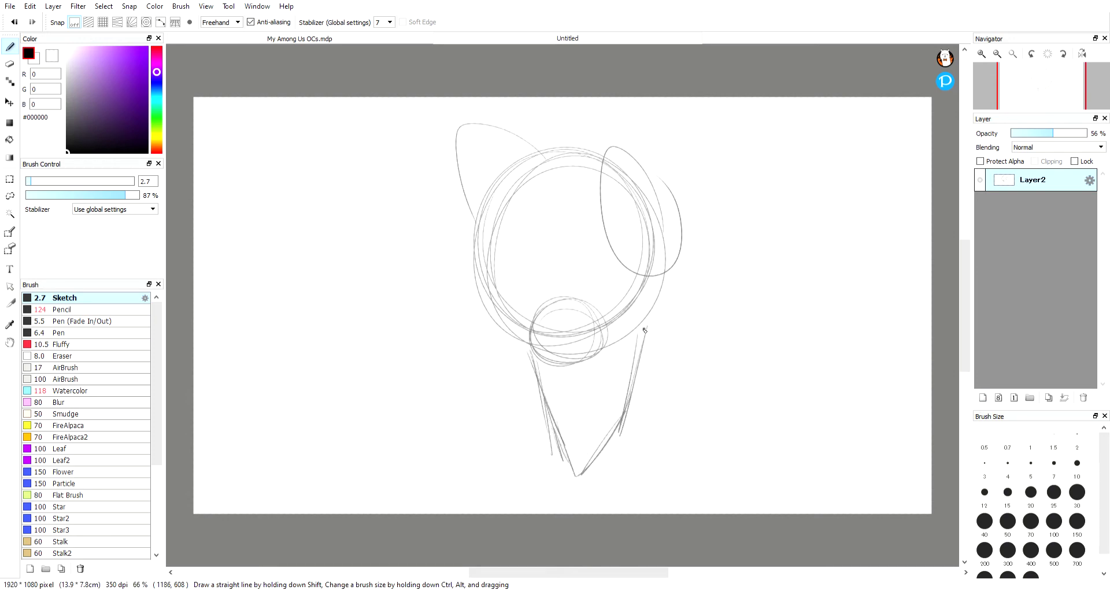
left_click_drag(644, 330, 634, 406)
left_click_drag(566, 456, 540, 404)
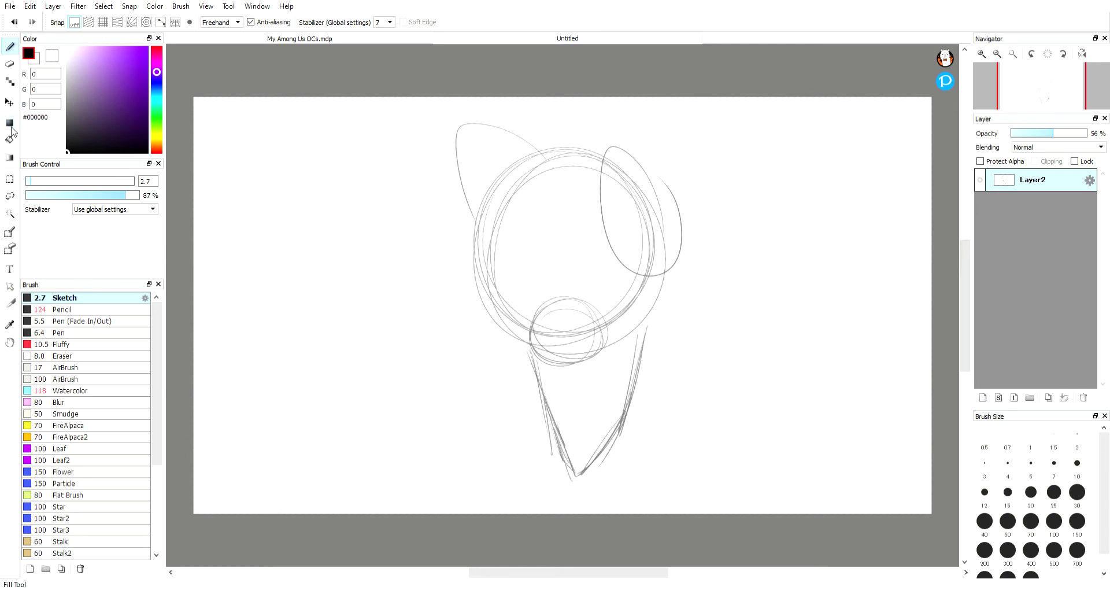
- Move the whole sketch slightly upward on the canvas and add a new layer above it
left_click(9, 102)
left_click_drag(530, 227, 545, 215)
key("b")
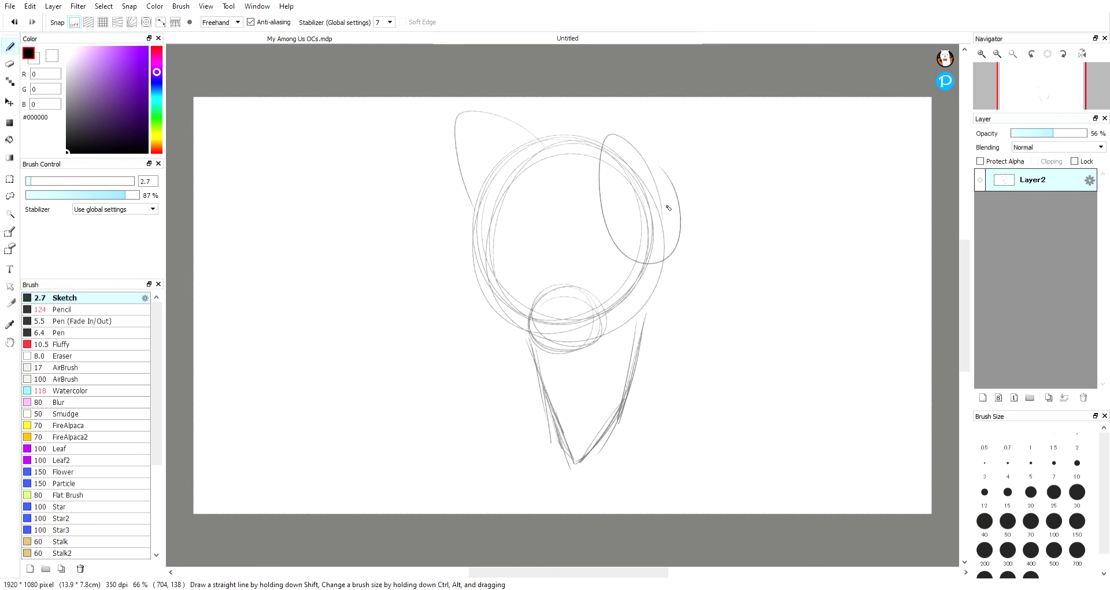
left_click(982, 397)
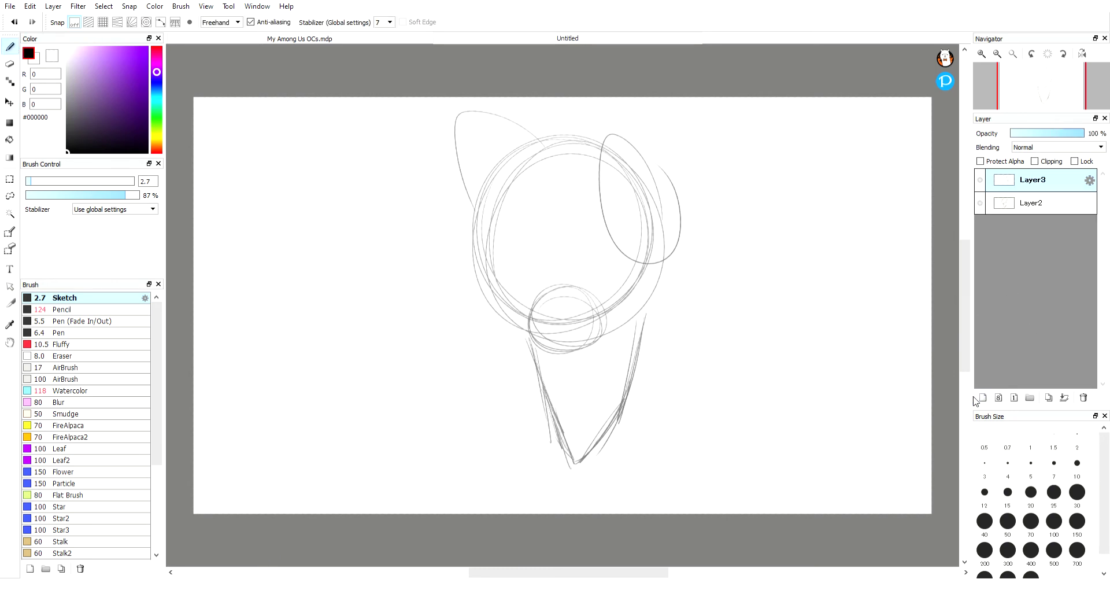
- Switch to the 6.4 Pen brush, test scribbles on the 56% sketch layer, and undo them
left_click(1023, 207)
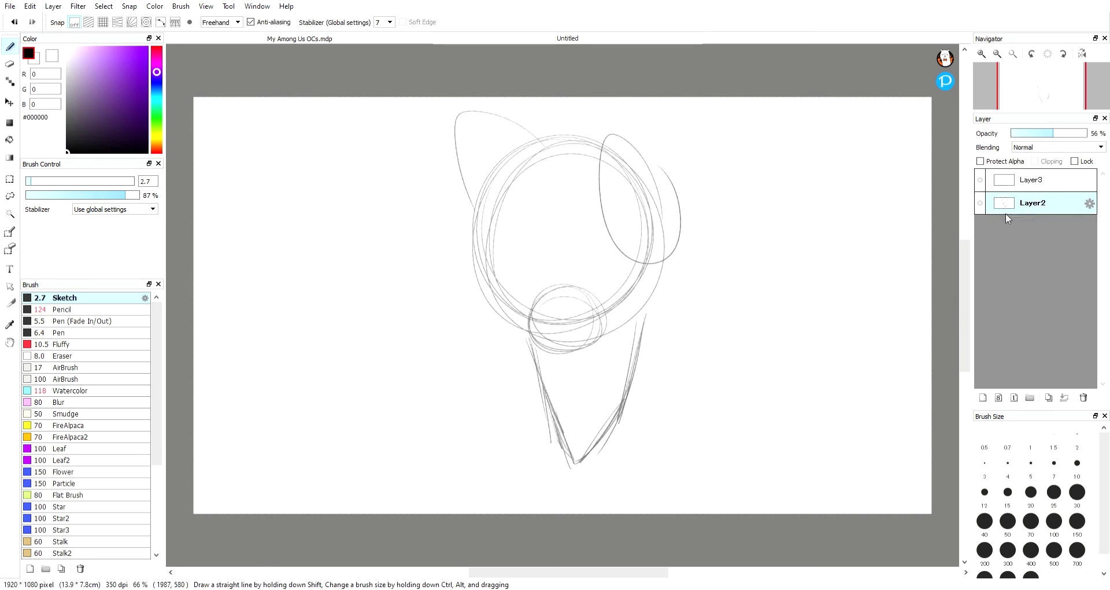
left_click(60, 333)
mouse_move(599, 220)
left_mouse_down()
mouse_move(612, 241)
mouse_move(604, 277)
left_mouse_up()
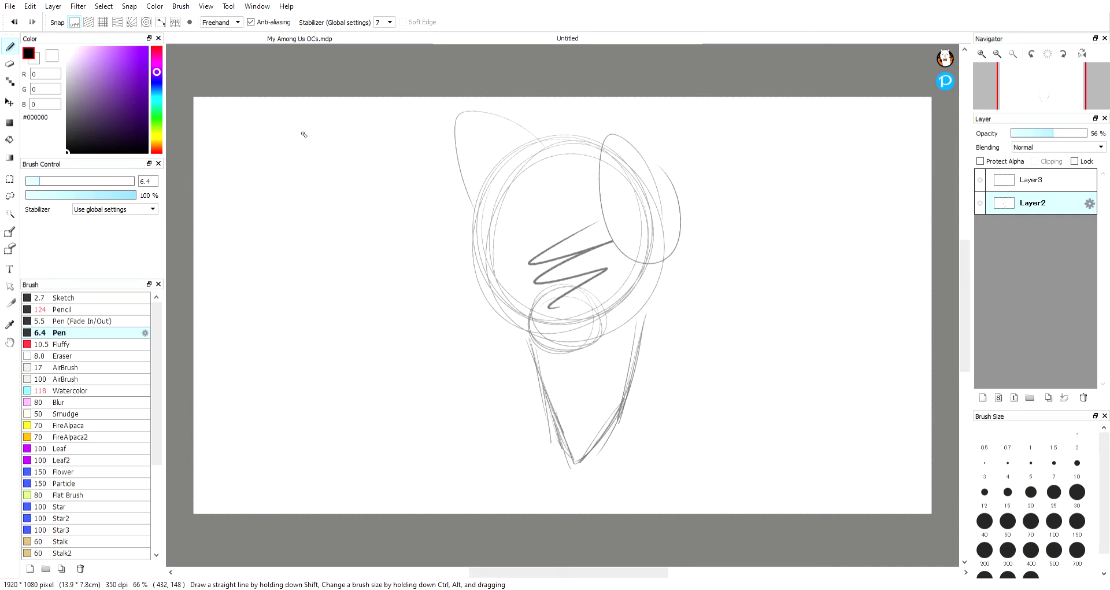
left_click(14, 22)
left_click_drag(634, 201, 635, 205)
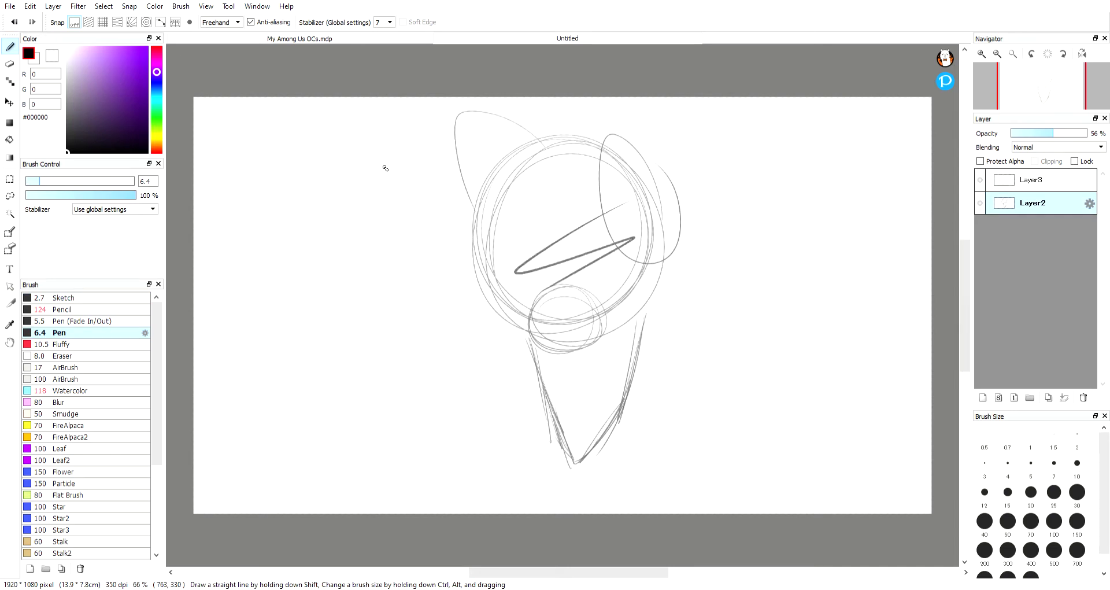
left_click(16, 22)
- Make the empty layer above the sketch active and enlarge the head area for line art
left_click(1037, 185)
left_click(1037, 207)
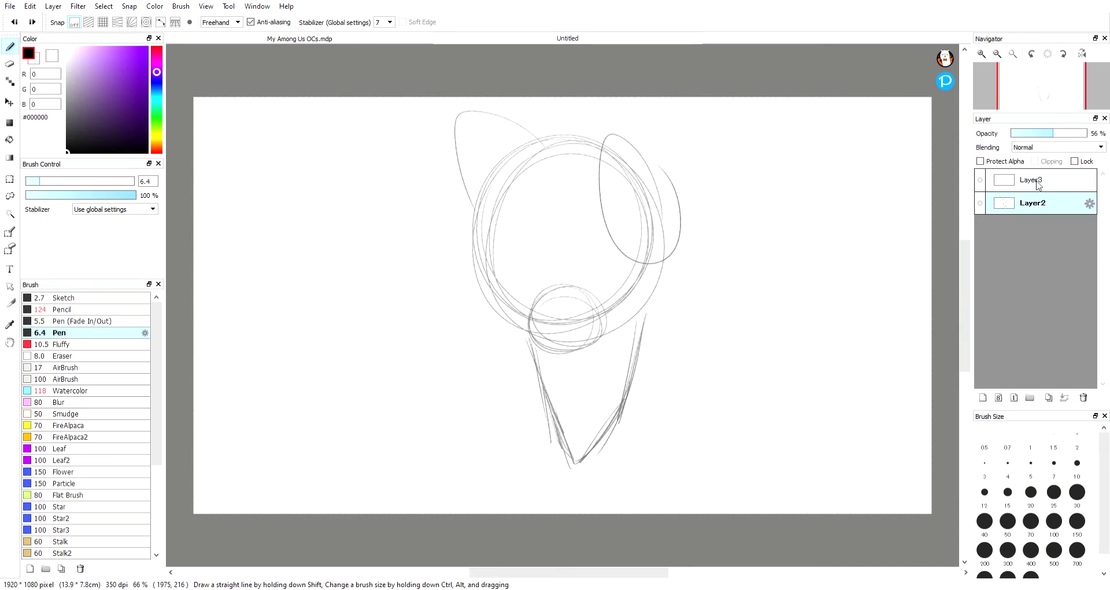
left_click(1044, 189)
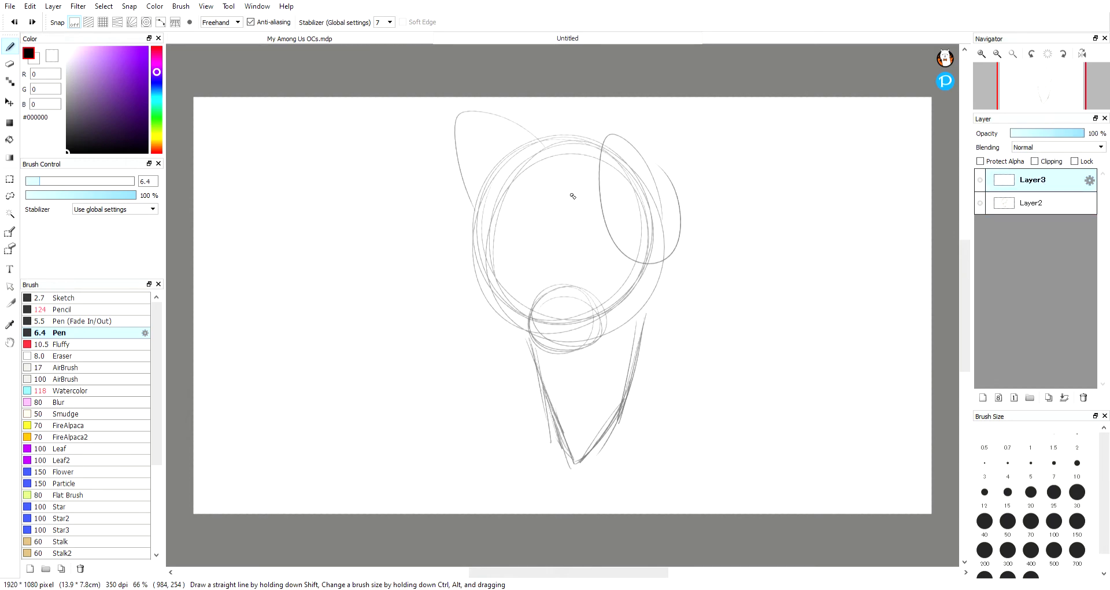
scroll(572, 196, "up", 4)
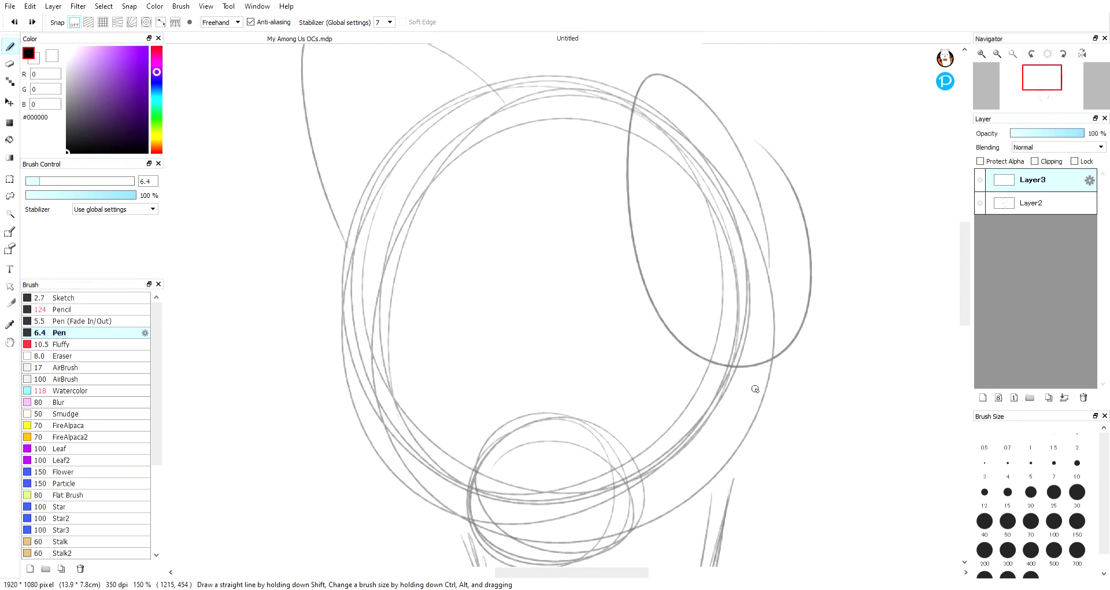
- Try inking jagged fur along the lower sides of the head on the line-art layer and undo the strokes
mouse_move(775, 363)
left_mouse_down()
mouse_move(782, 419)
mouse_move(751, 483)
mouse_move(653, 497)
left_mouse_up()
key("ctrl+z")
mouse_move(772, 333)
left_mouse_down()
mouse_move(779, 407)
mouse_move(742, 480)
mouse_move(619, 516)
left_mouse_up()
mouse_move(353, 283)
left_mouse_down()
mouse_move(369, 409)
mouse_move(377, 388)
mouse_move(403, 473)
left_mouse_up()
left_click(15, 22)
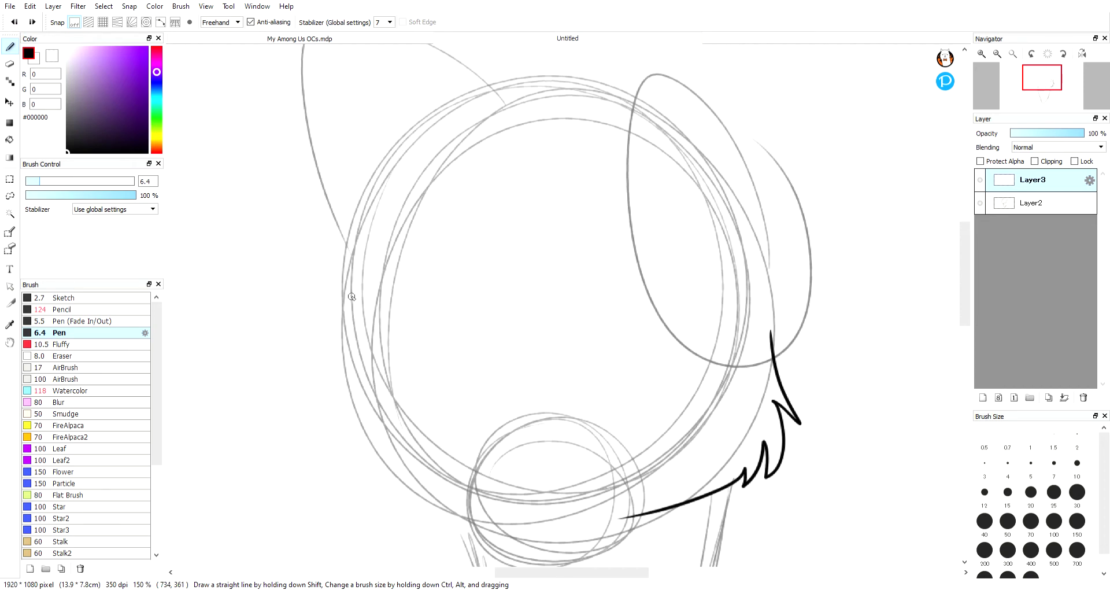
left_click(14, 22)
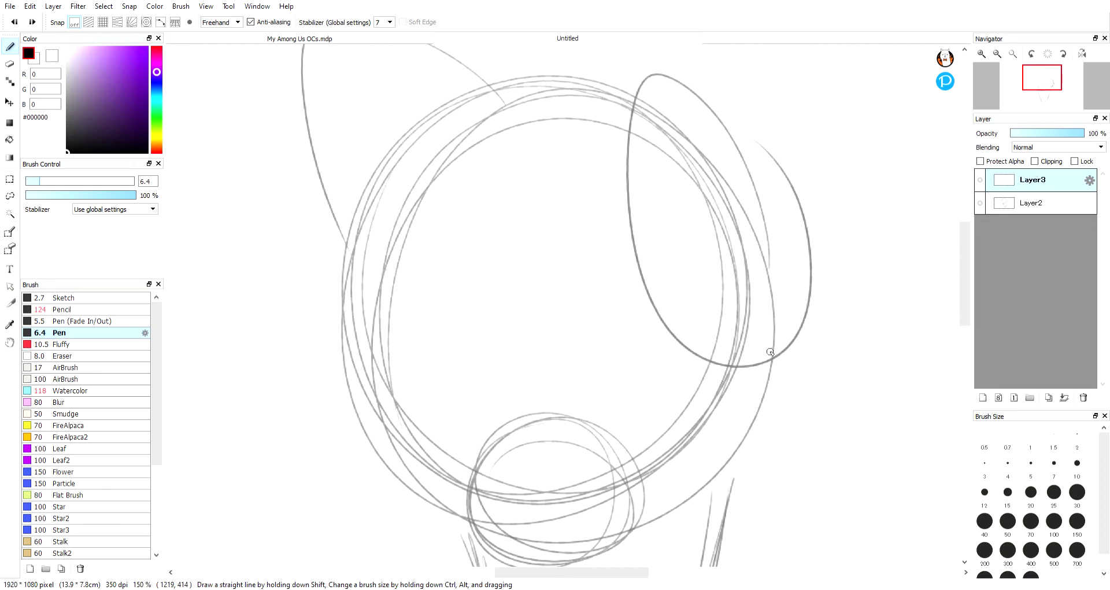
- Ink jagged cheek fur along both lower sides of the head in black with the Pen, redoing the left cheek
mouse_move(768, 342)
left_mouse_down()
mouse_move(782, 456)
mouse_move(762, 481)
mouse_move(652, 513)
left_mouse_up()
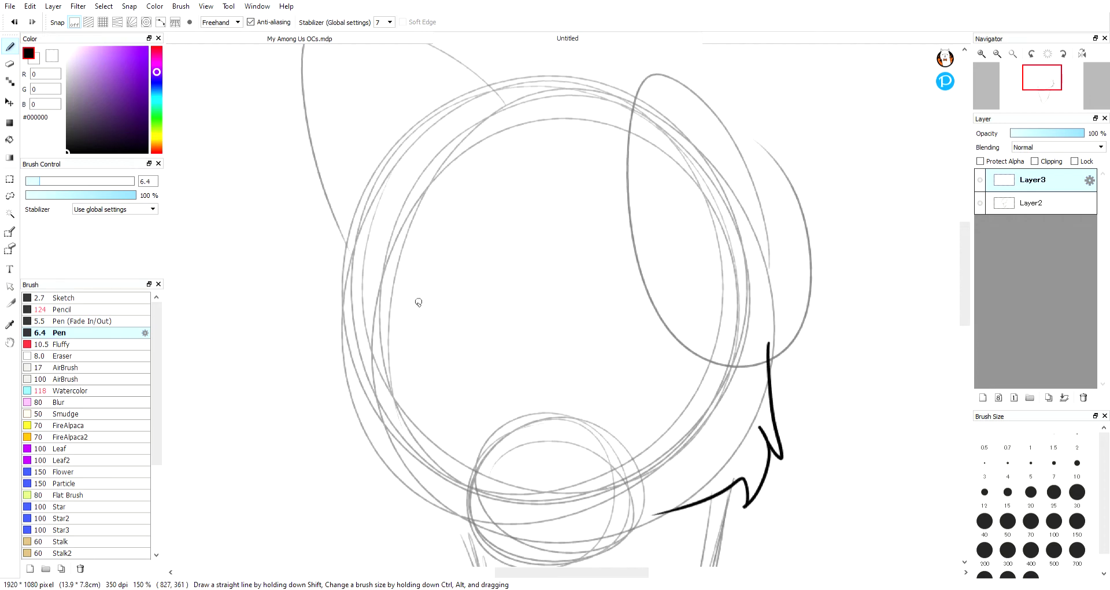
mouse_move(350, 303)
left_mouse_down()
mouse_move(380, 449)
mouse_move(411, 501)
left_mouse_up()
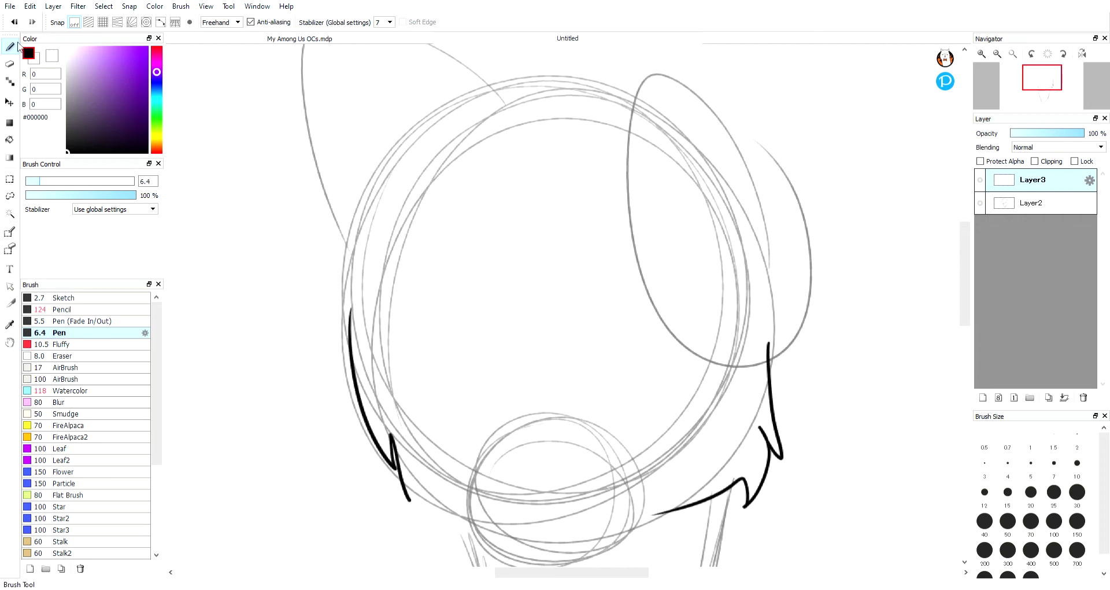
key("ctrl+z")
mouse_move(345, 325)
left_mouse_down()
mouse_move(374, 445)
mouse_move(410, 524)
left_mouse_up()
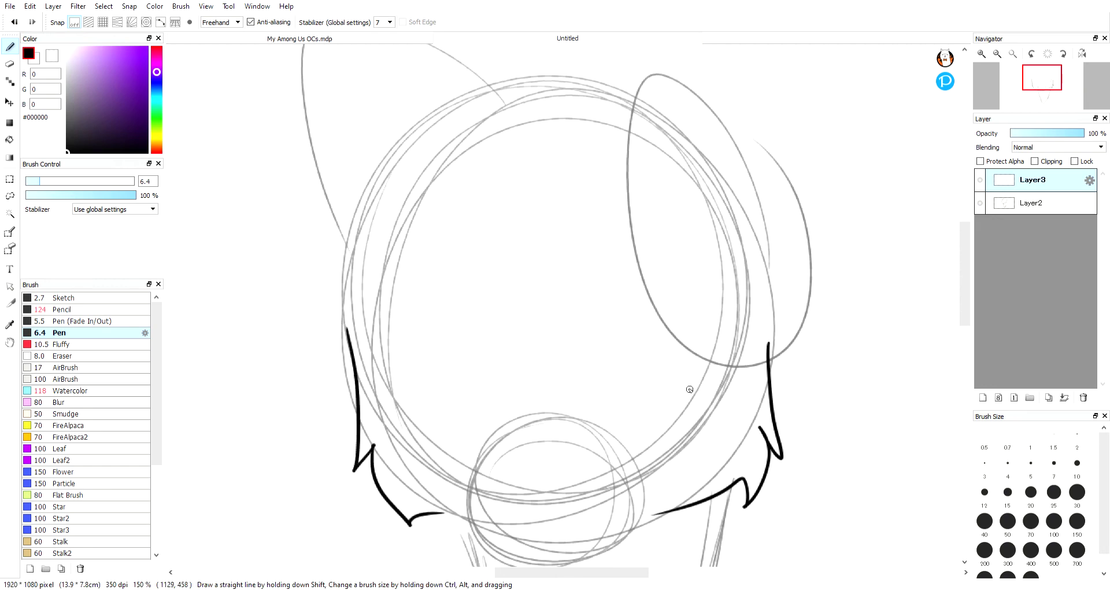
left_click_drag(645, 338, 652, 371)
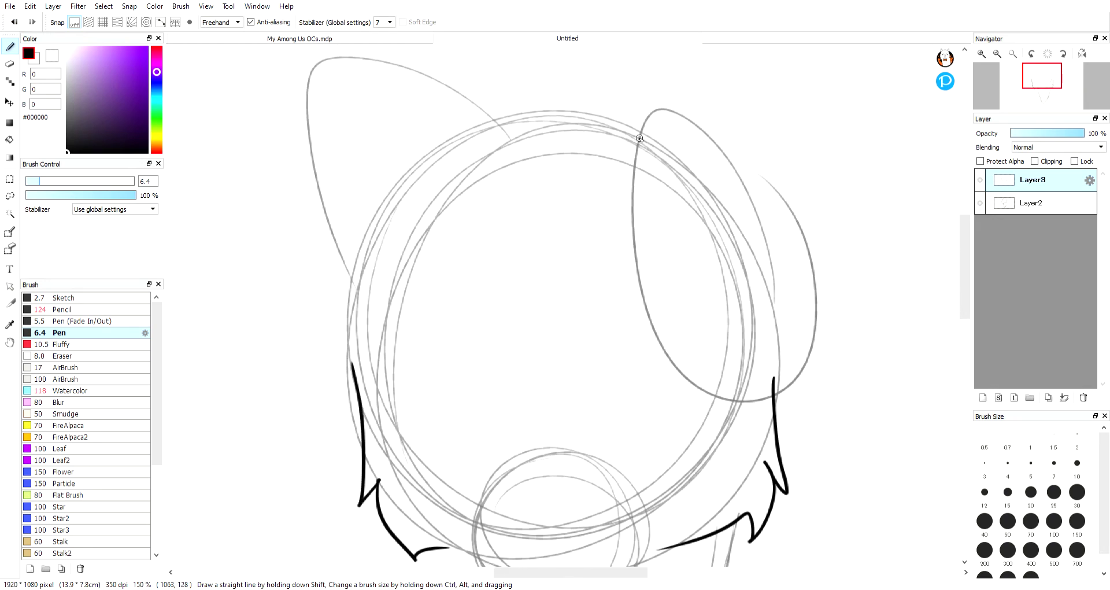
- Ink a jagged fur tuft across the top of the head from the ear oval leftward, undoing and redrawing it
mouse_move(639, 138)
left_mouse_down()
mouse_move(500, 111)
mouse_move(460, 135)
mouse_move(460, 163)
mouse_move(361, 309)
mouse_move(382, 339)
left_mouse_up()
mouse_move(643, 142)
left_mouse_down()
mouse_move(560, 103)
mouse_move(566, 140)
mouse_move(478, 105)
mouse_move(515, 141)
mouse_move(466, 134)
mouse_move(398, 171)
mouse_move(445, 175)
mouse_move(425, 226)
left_mouse_up()
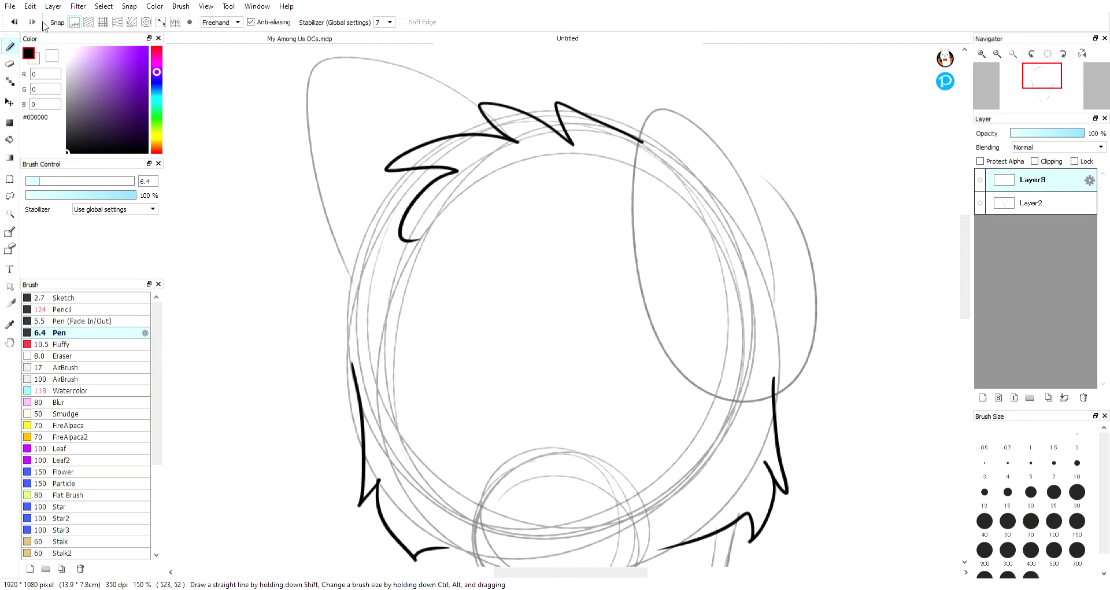
left_click(14, 22)
mouse_move(640, 138)
left_mouse_down()
mouse_move(473, 99)
mouse_move(485, 140)
mouse_move(406, 254)
mouse_move(467, 200)
left_mouse_up()
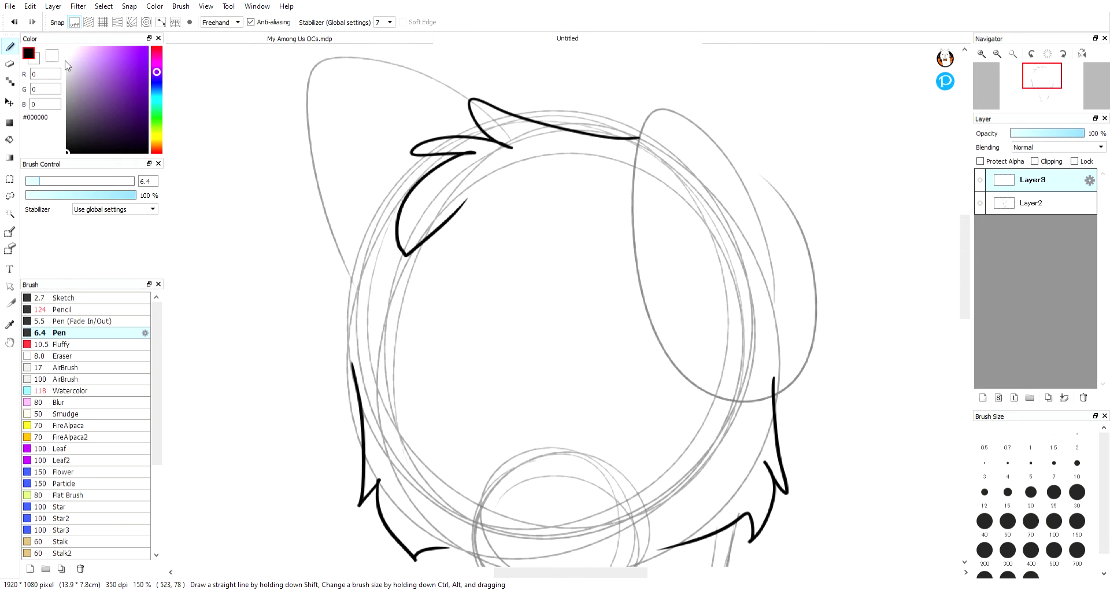
- Ink the pointed left ear's outline from the fur tuft down to the side of the head, redrawing it once
mouse_move(469, 102)
left_mouse_down()
mouse_move(326, 72)
mouse_move(304, 100)
mouse_move(365, 301)
left_mouse_up()
key("ctrl+z")
mouse_move(469, 101)
left_mouse_down()
mouse_move(334, 237)
mouse_move(367, 284)
left_mouse_up()
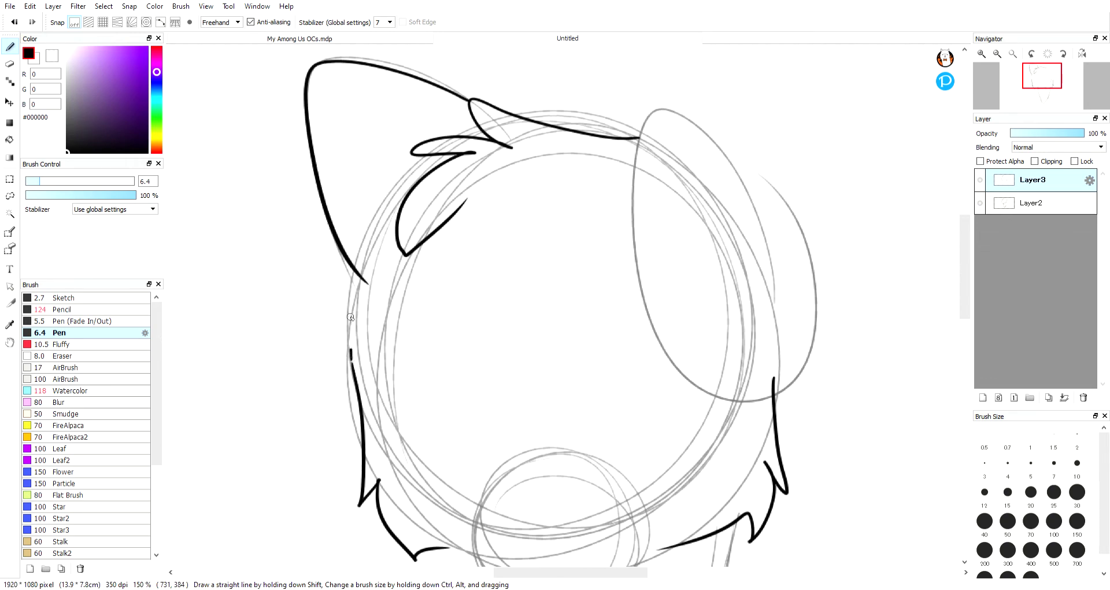
left_click_drag(351, 317, 379, 246)
left_click(17, 24)
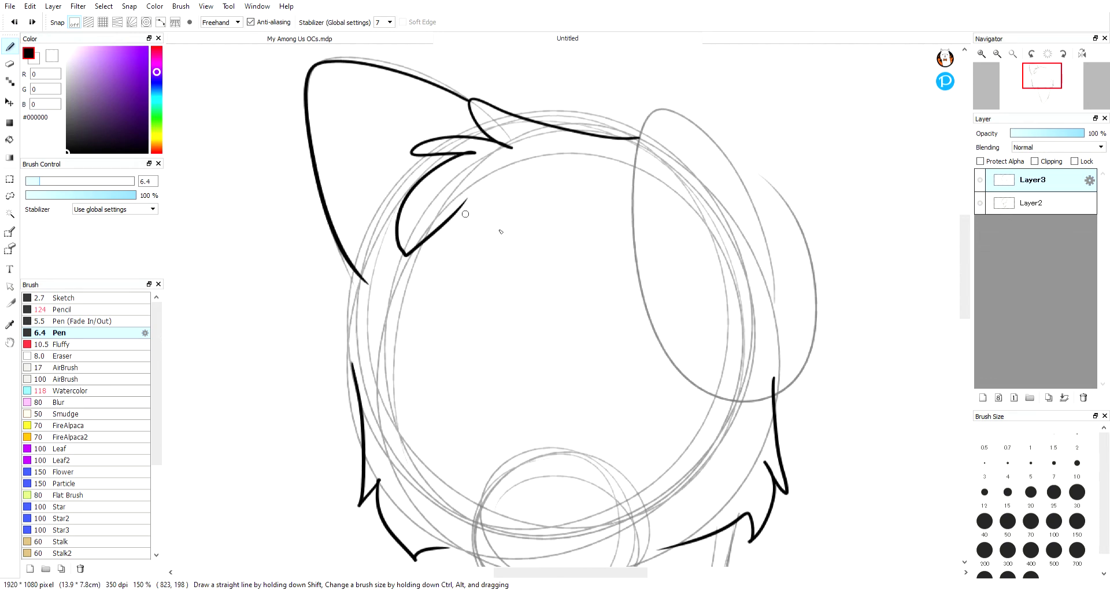
- Ink the head's left side line on a new layer and erase the overlapping top of the cheek line on Layer3
left_click(982, 397)
mouse_move(407, 211)
left_mouse_down()
mouse_move(379, 246)
mouse_move(354, 411)
mouse_move(419, 192)
left_mouse_up()
left_click(15, 22)
left_click(10, 64)
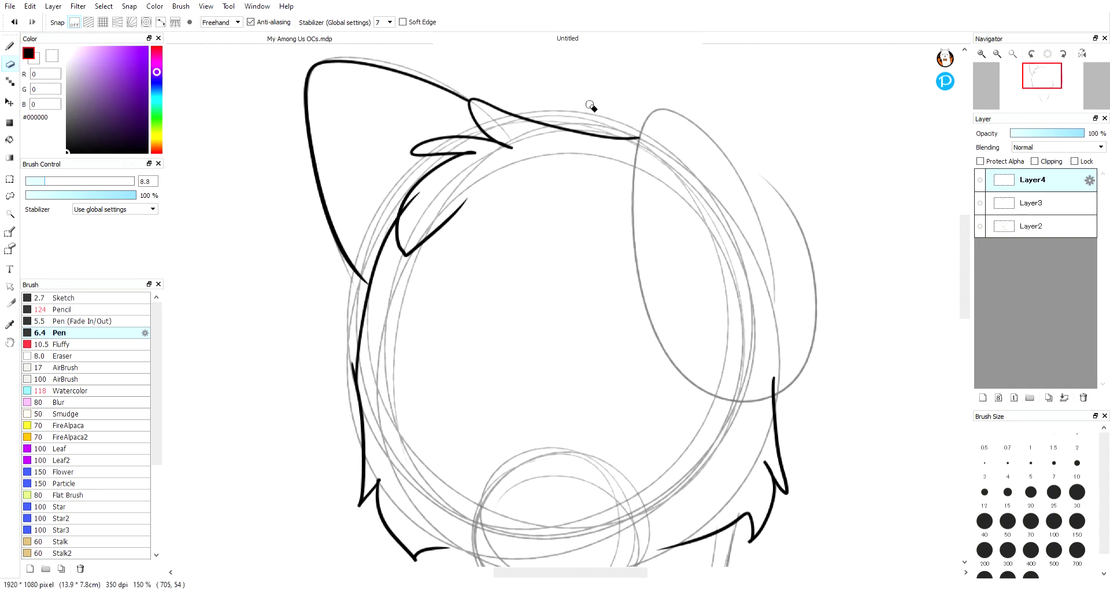
left_click(1031, 202)
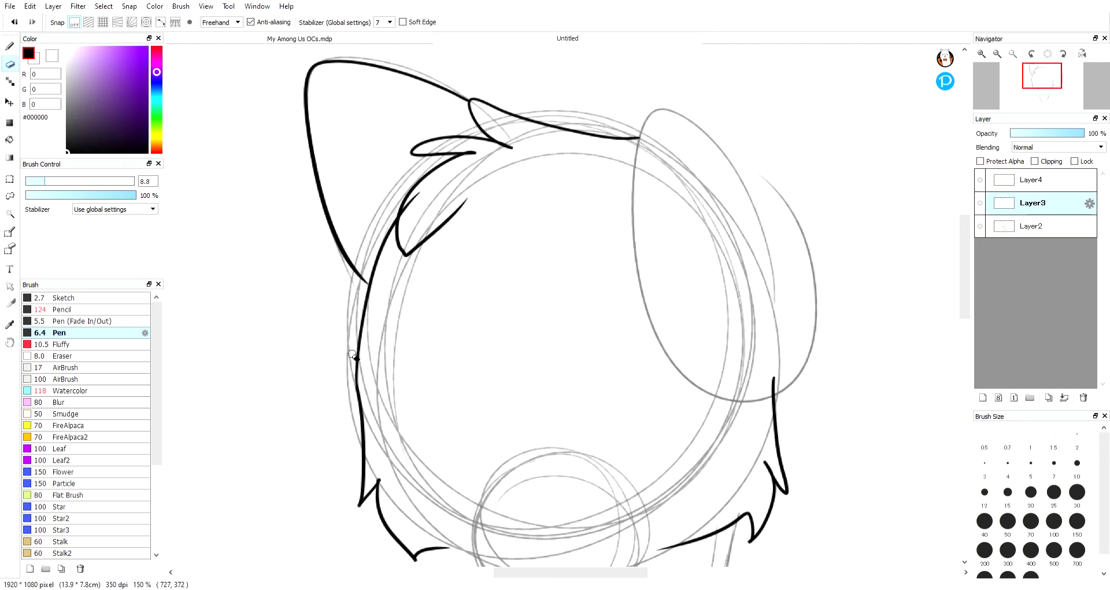
key("b")
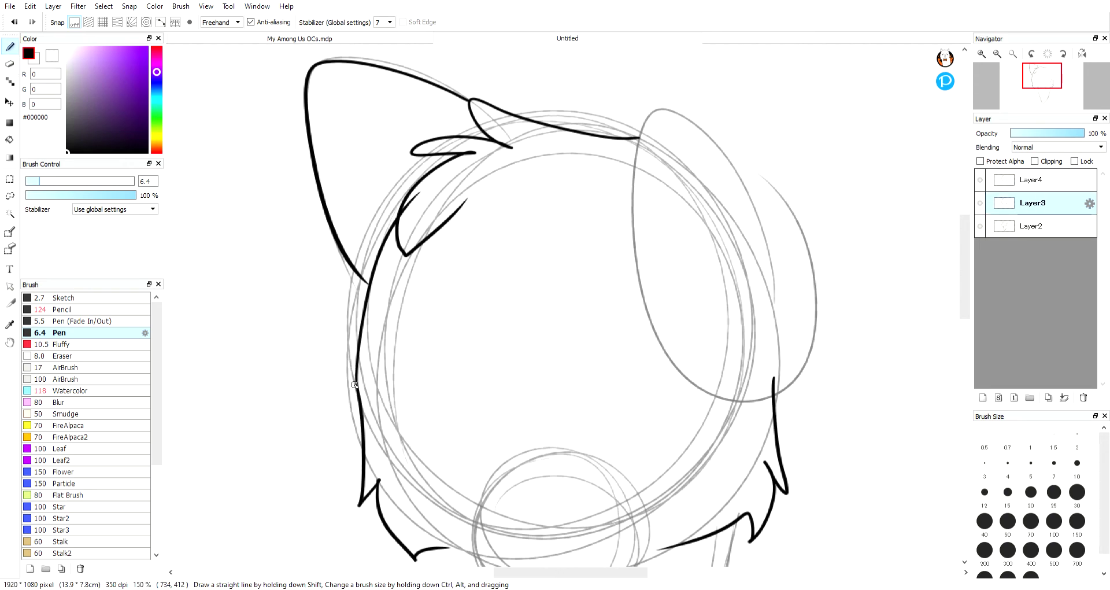
- Erase the side line's excess inside the fur tuft on Layer4 and merge that layer into Layer3
left_click(1032, 180)
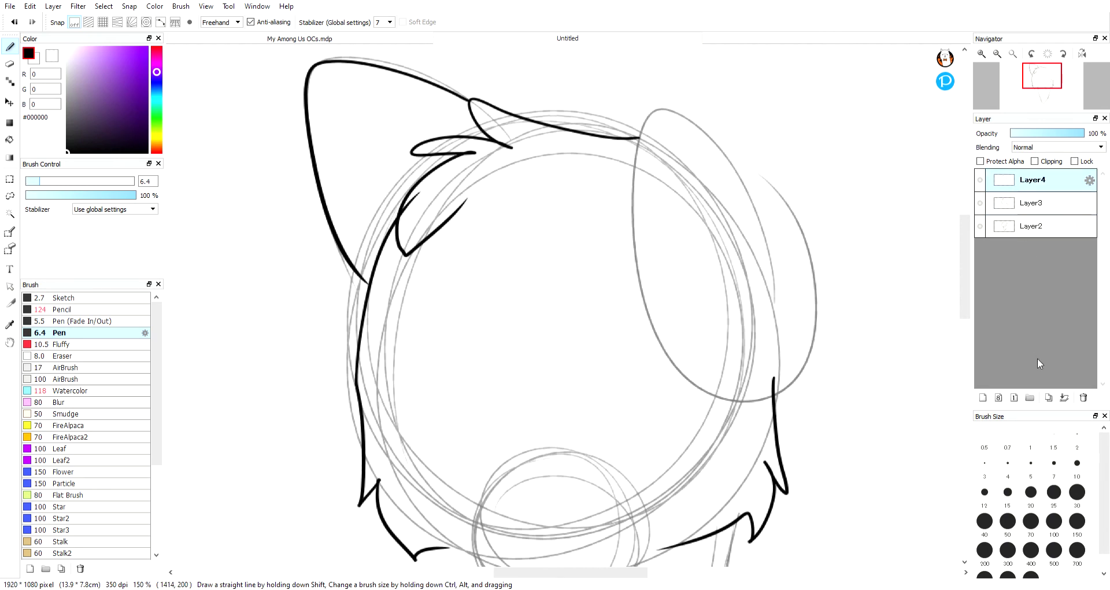
key("e")
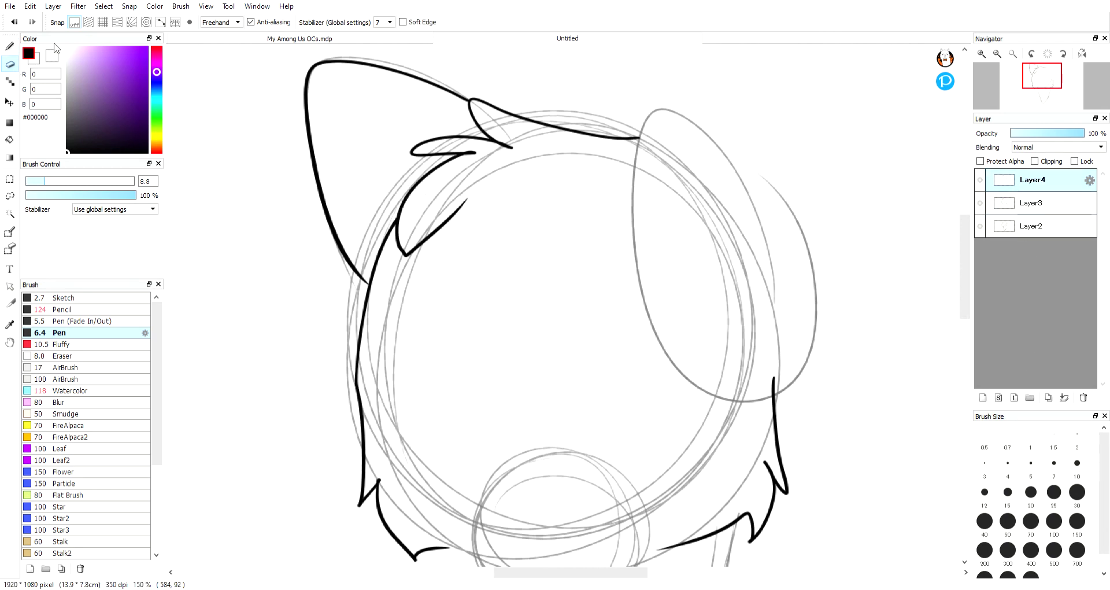
key("b")
key("ctrl+z")
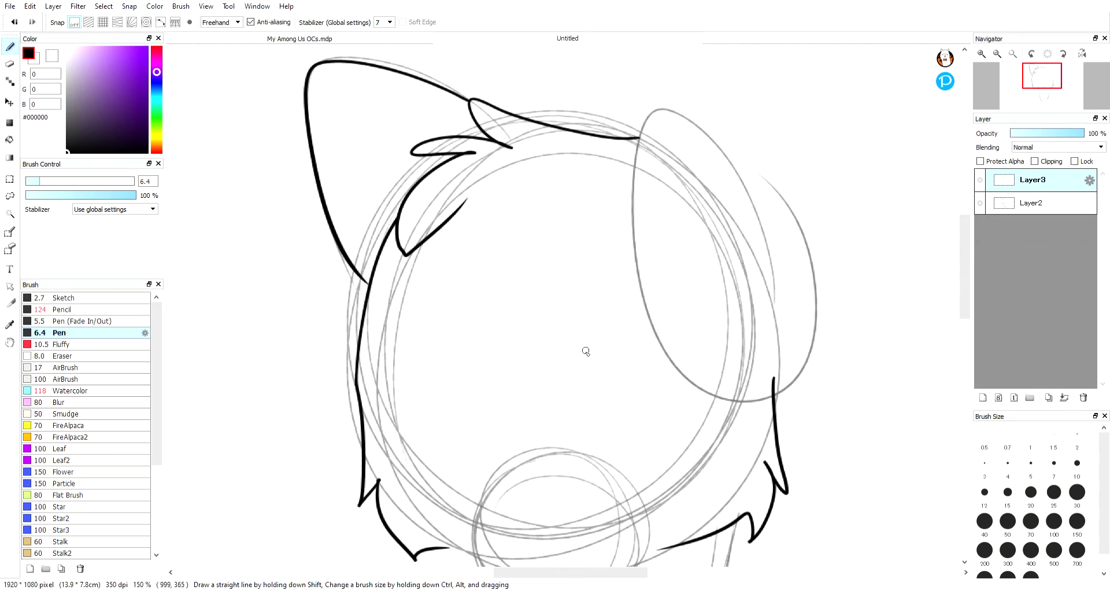
- Ink the rounded drooping right ear with the Pen on a new layer, redrawing the outline until it follows the sketch oval
left_click_drag(641, 341, 611, 329)
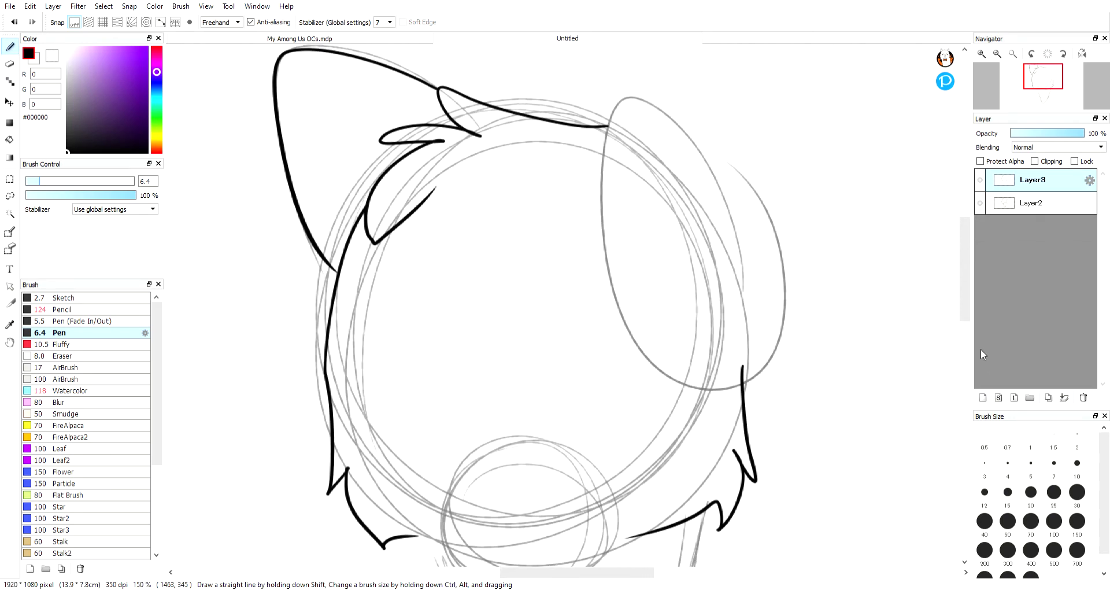
left_click(983, 397)
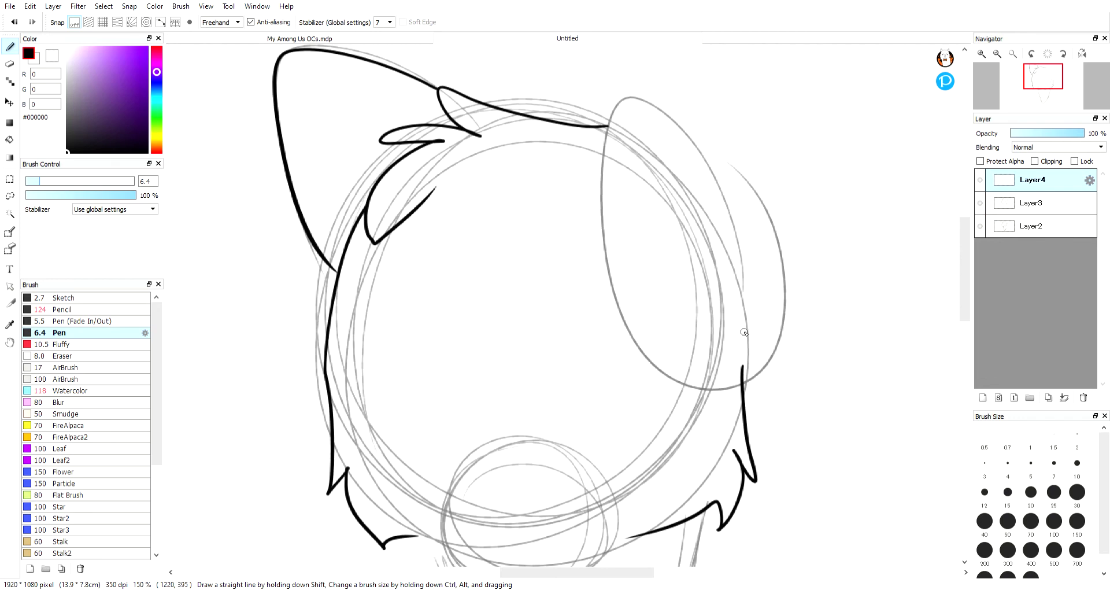
left_click_drag(753, 299, 729, 391)
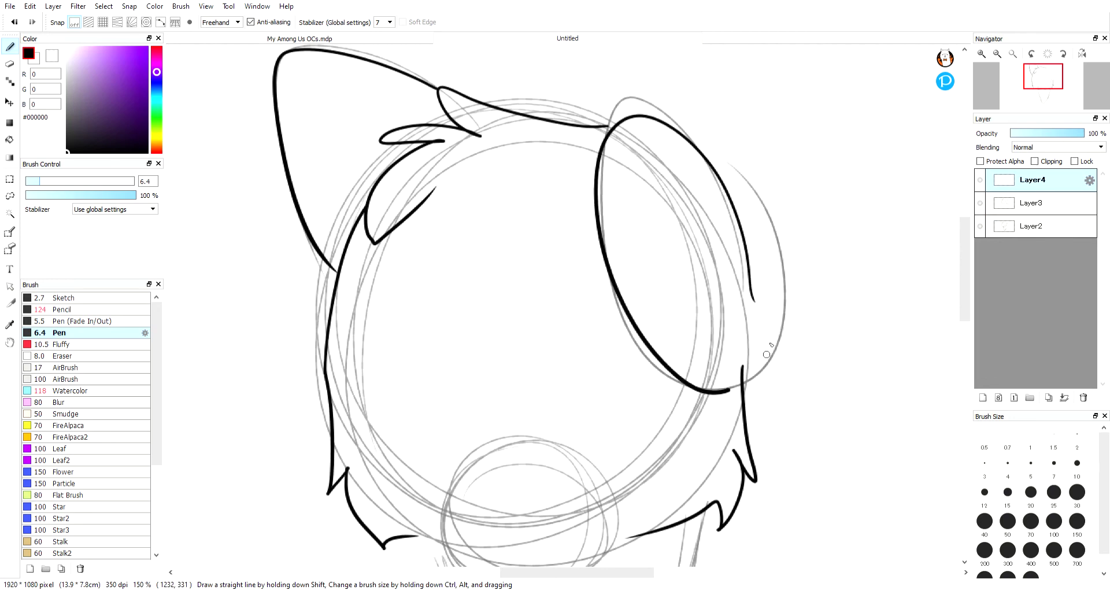
key("ctrl+z")
left_click_drag(759, 299, 731, 166)
mouse_move(706, 122)
left_mouse_down()
mouse_move(776, 261)
mouse_move(723, 190)
mouse_move(769, 297)
mouse_move(731, 192)
left_mouse_up()
left_click(14, 22)
left_click(15, 22)
mouse_move(710, 149)
left_mouse_down()
mouse_move(617, 264)
mouse_move(765, 270)
left_mouse_up()
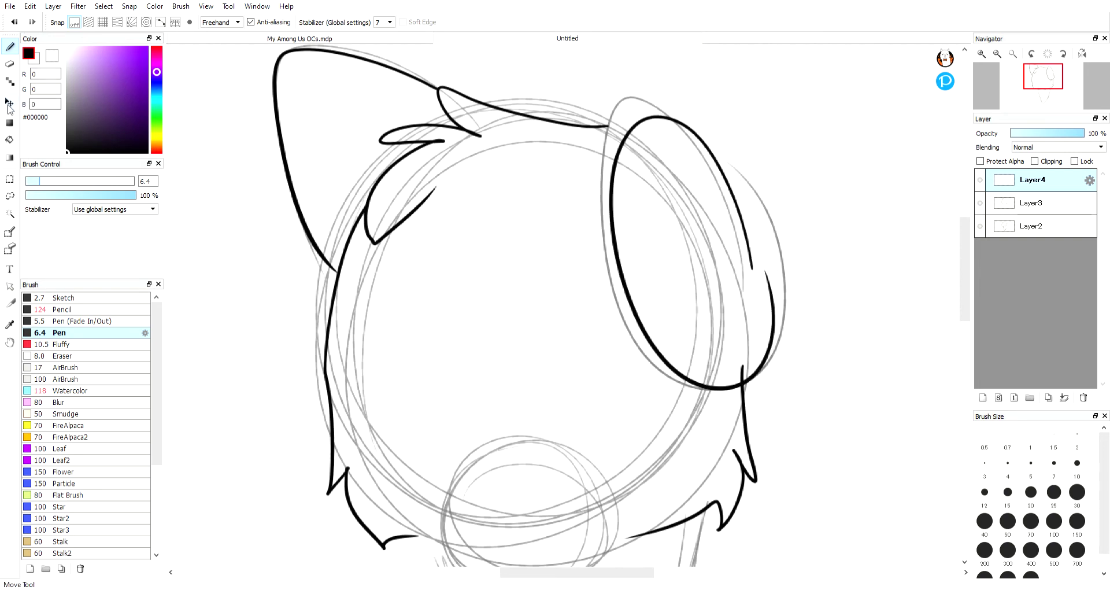
- Move the inked right ear up and slightly left to meet the head's top line, returning to the brush
key("v")
left_click_drag(678, 257, 664, 224)
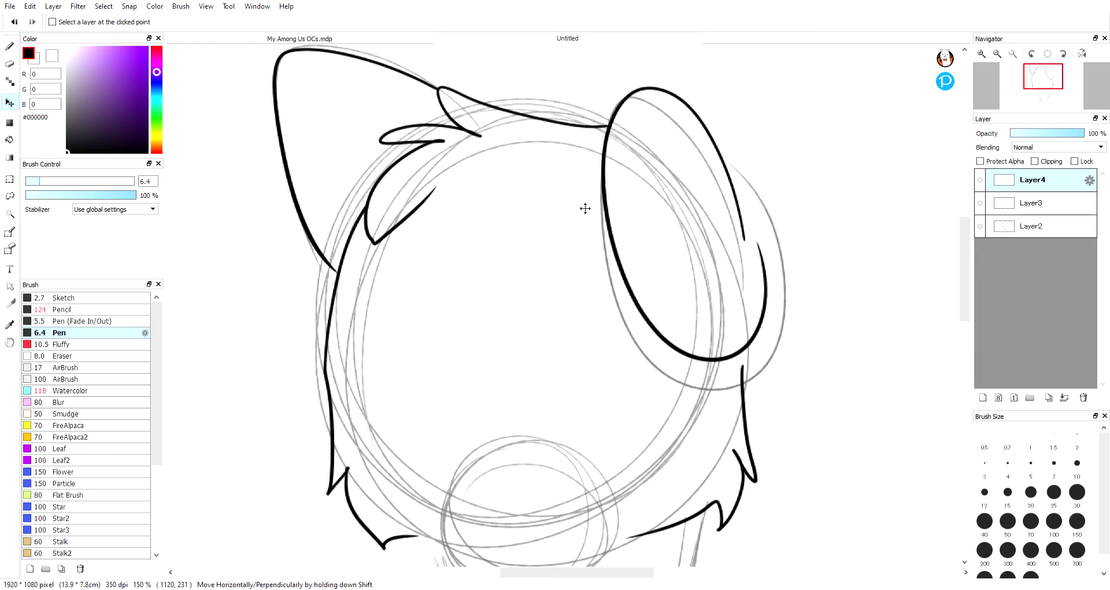
left_click(9, 46)
- Extend the right cheek line up to the ear on Layer3, redrawing it once and erasing the part inside the ear
key("ctrl+Down")
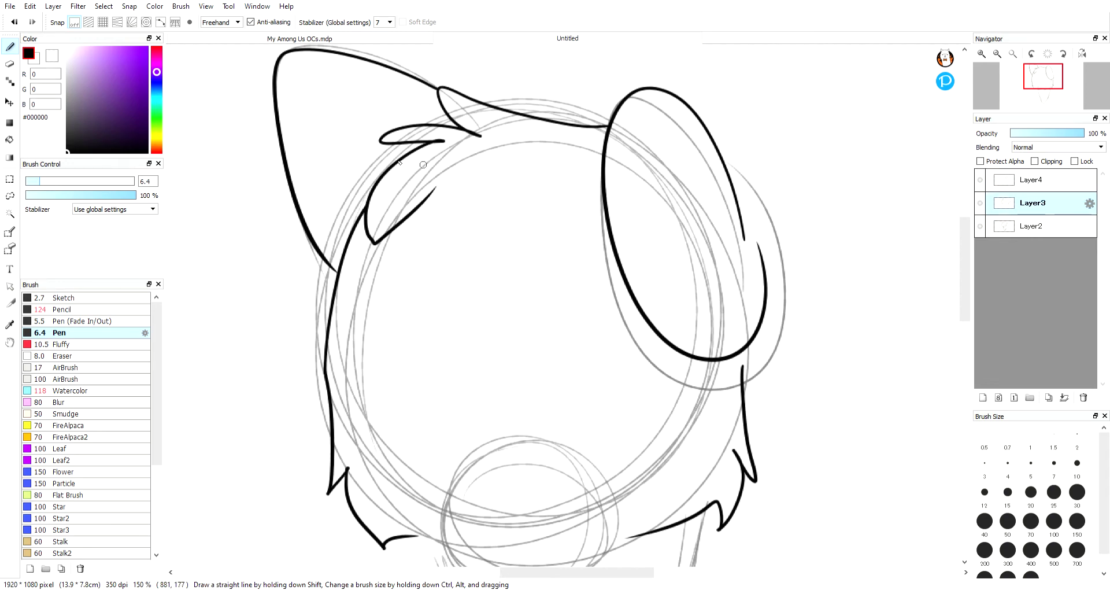
key("e")
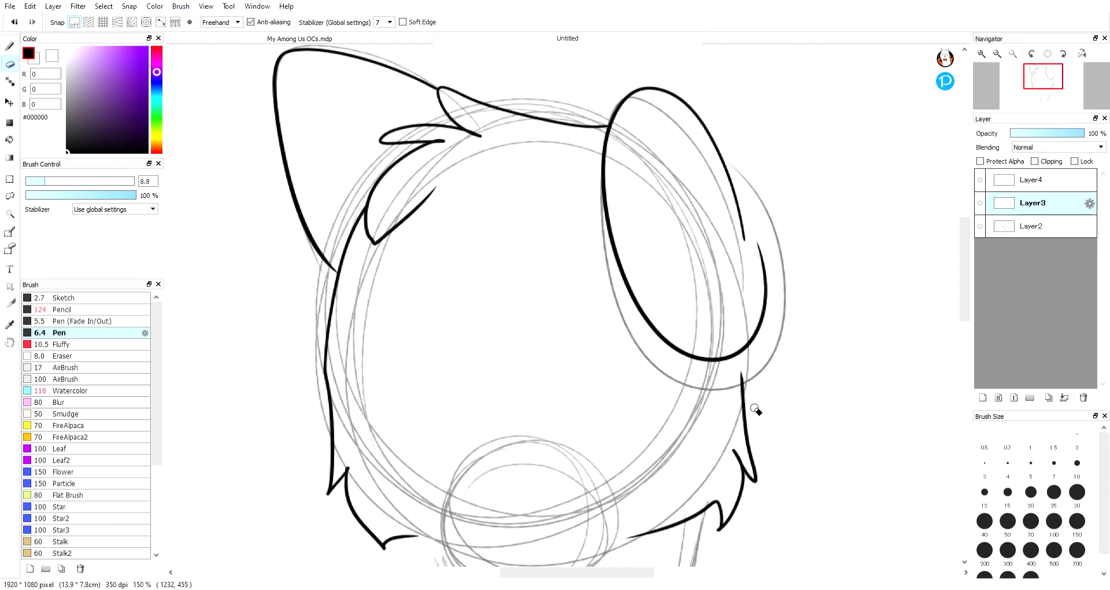
left_click(11, 42)
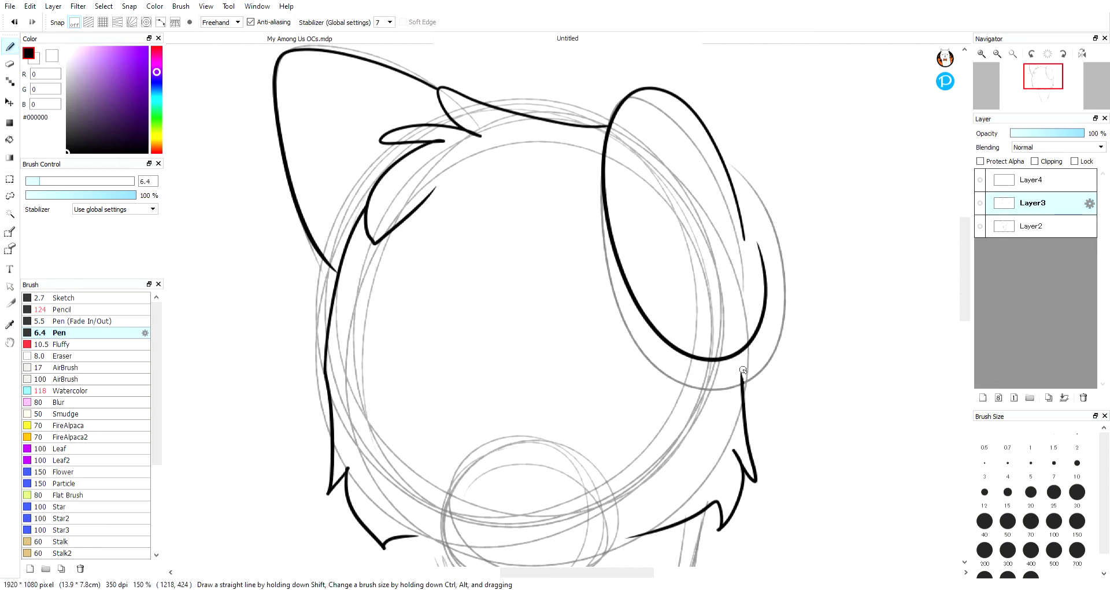
left_click_drag(743, 370, 740, 329)
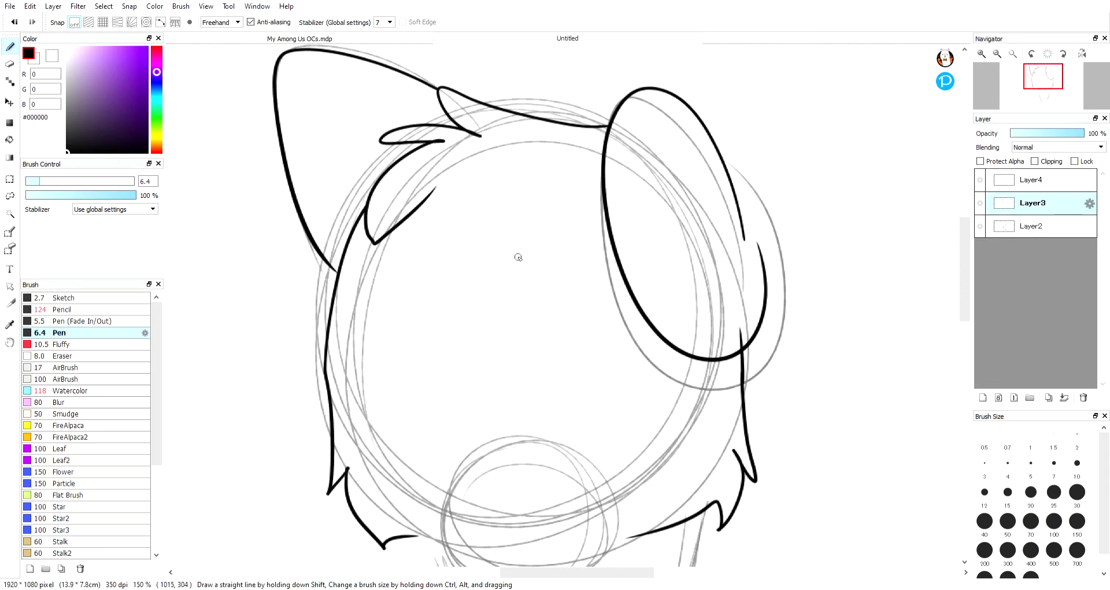
left_click(19, 24)
mouse_move(743, 380)
left_mouse_down()
mouse_move(724, 302)
mouse_move(740, 300)
mouse_move(734, 342)
left_mouse_up()
key("e")
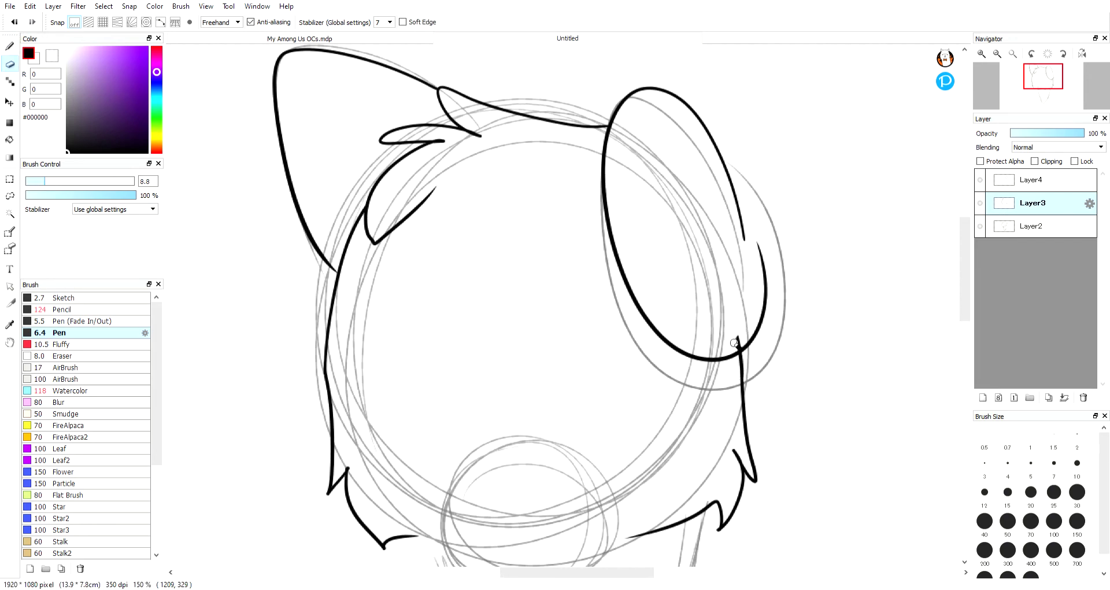
- Merge the right ear's layer down into Layer3
left_click(1003, 180)
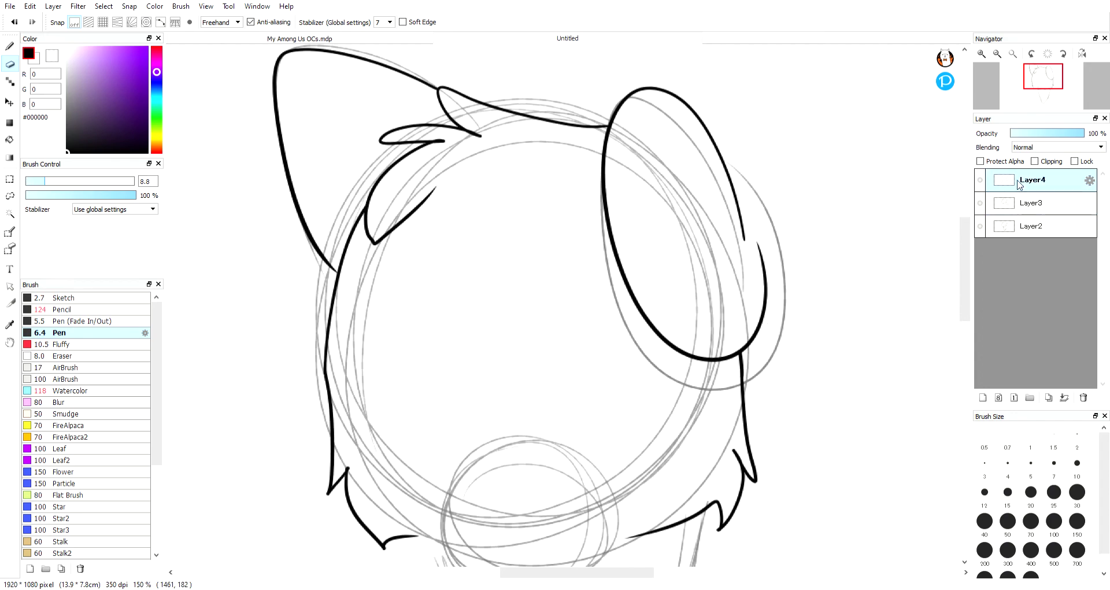
left_click(1064, 397)
left_click(983, 204)
left_click(982, 204)
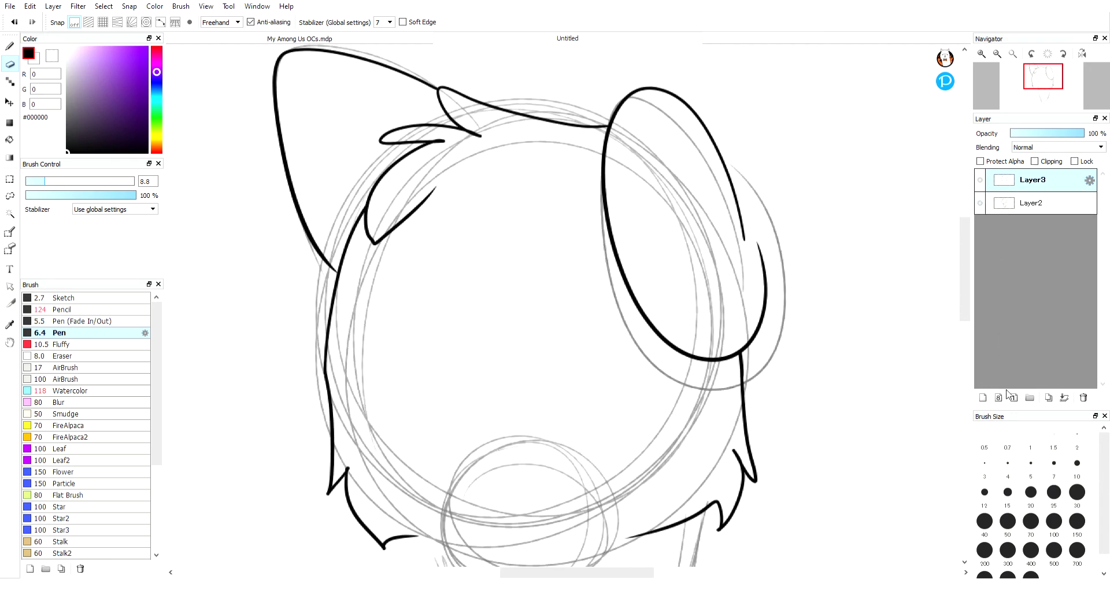
- Add a new layer above Layer3 for the muzzle and switch back to the Pen brush
left_click(983, 397)
left_click_drag(961, 265, 961, 309)
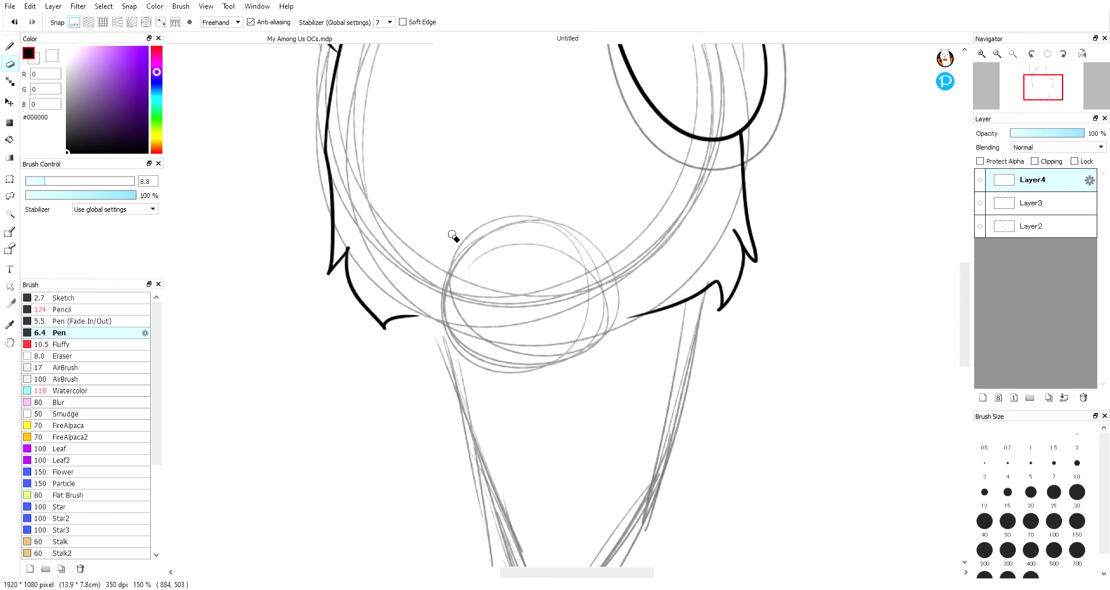
key("b")
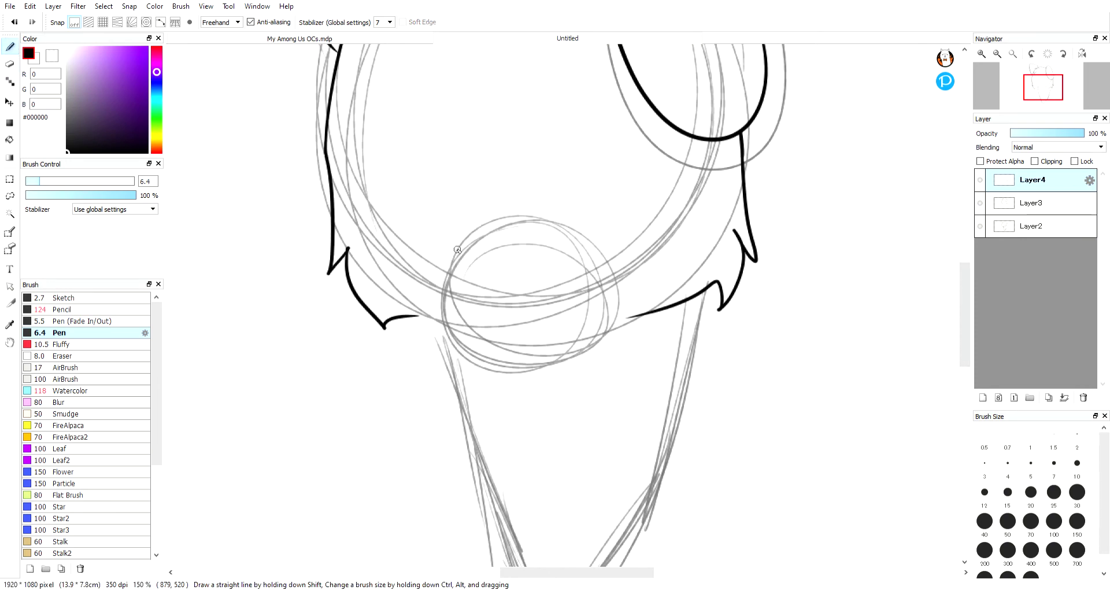
- Try inking muzzle strokes around the sketched snout circle and undo them
left_click_drag(435, 249, 563, 293)
left_click(15, 22)
left_click_drag(506, 191, 495, 258)
key("ctrl+z")
left_click_drag(481, 223, 523, 282)
left_click(15, 22)
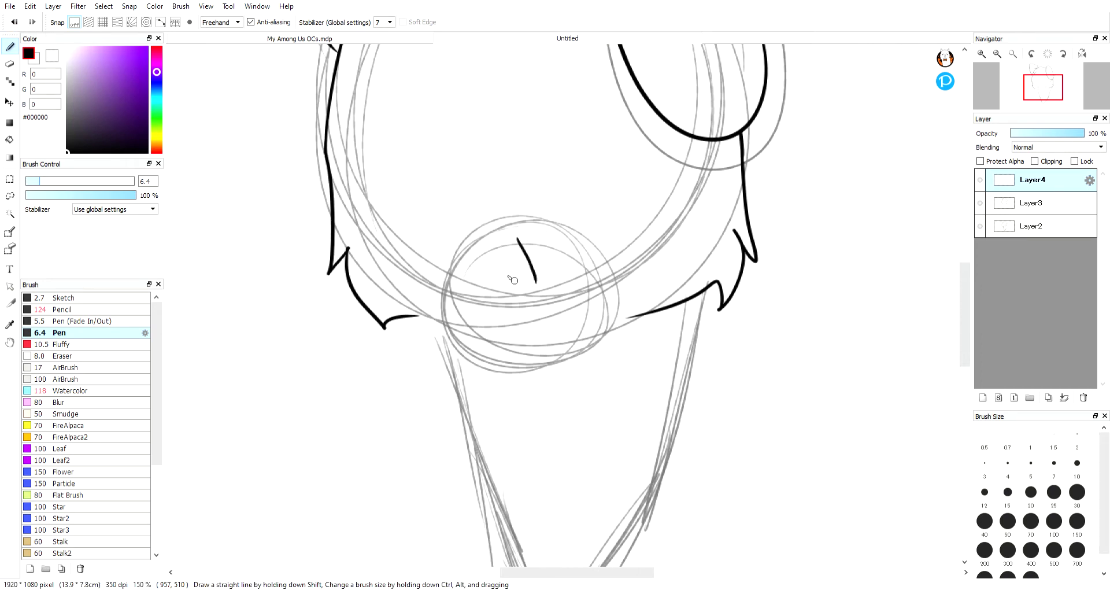
left_click(14, 22)
- Ink the muzzle outline curving to the right cheek fur, plus a short slanted nose line inside it, redoing the inner line
mouse_move(429, 226)
left_mouse_down()
mouse_move(593, 343)
mouse_move(624, 288)
mouse_move(556, 294)
mouse_move(600, 336)
mouse_move(577, 347)
mouse_move(644, 313)
left_mouse_up()
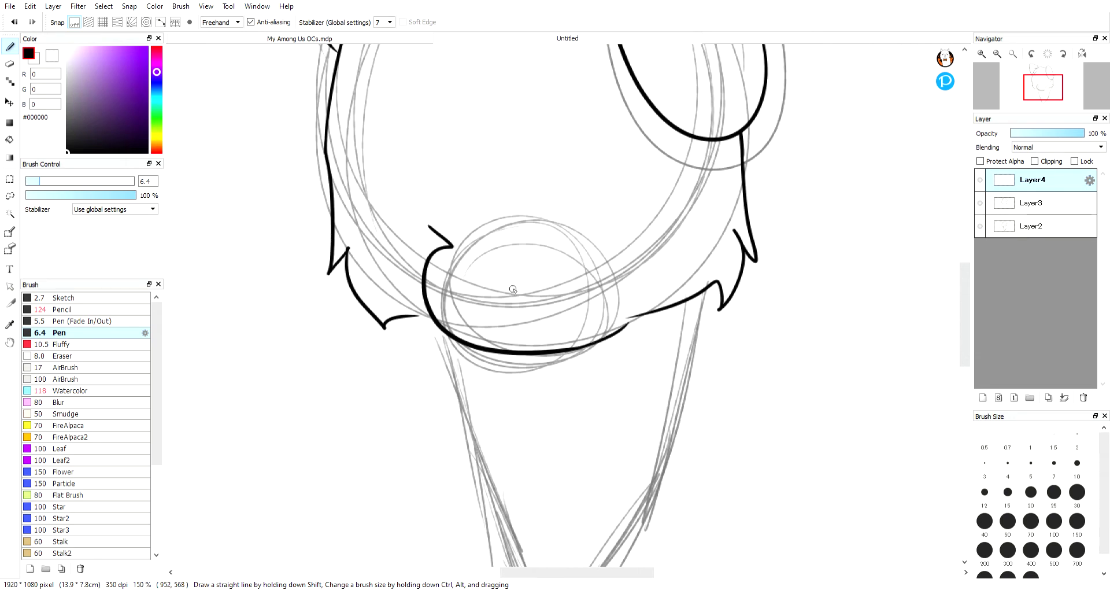
left_click_drag(447, 275, 526, 255)
left_click(14, 22)
left_click(14, 22)
left_click_drag(457, 260, 533, 241)
- Ink an open, slanted grin with a pointed upper corner below the nose line, undoing and redrawing its shape
mouse_move(484, 297)
left_mouse_down()
mouse_move(622, 192)
mouse_move(557, 322)
mouse_move(548, 253)
mouse_move(602, 260)
mouse_move(480, 285)
mouse_move(601, 224)
mouse_move(565, 317)
mouse_move(506, 281)
left_mouse_up()
left_click(14, 22)
left_click(14, 22)
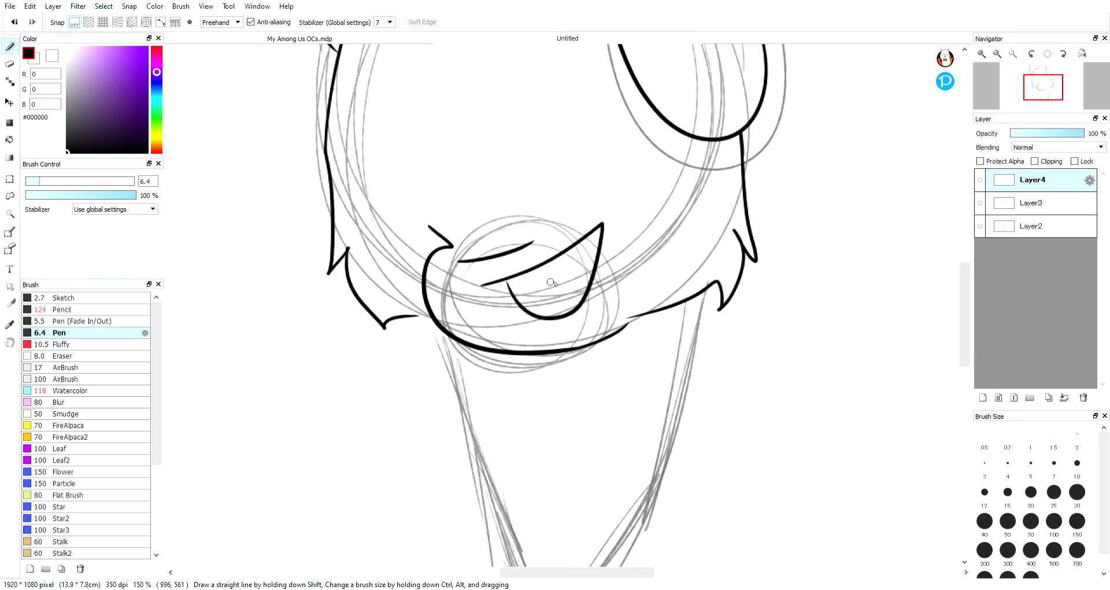
left_click(14, 22)
mouse_move(527, 264)
left_mouse_down()
mouse_move(539, 319)
mouse_move(500, 281)
left_mouse_up()
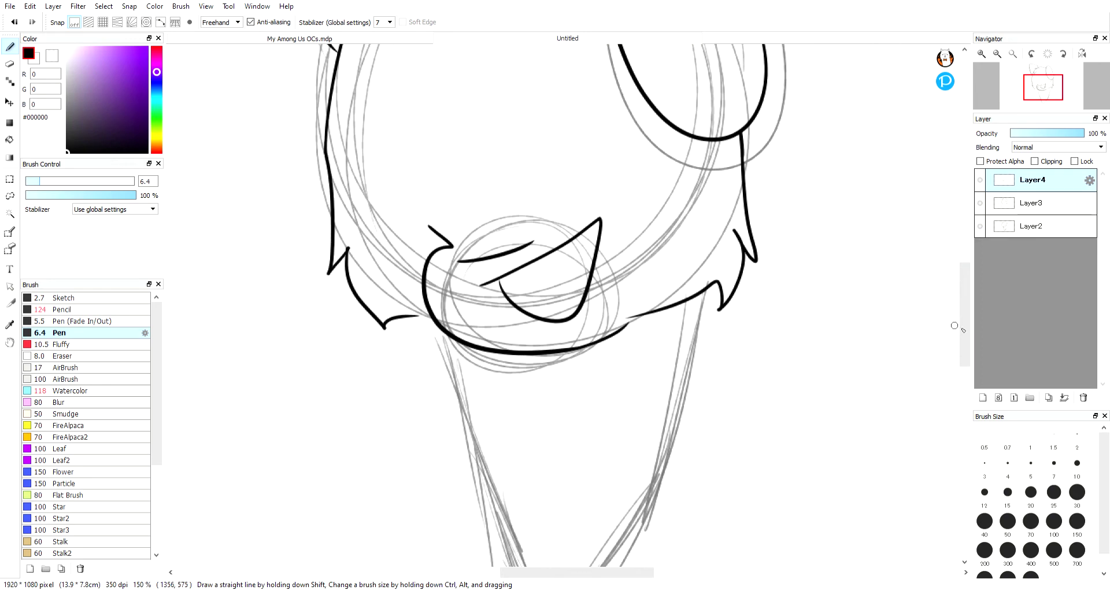
- Draw zigzag teeth lines across the grin on a new layer and erase the parts outside the mouth outline
left_click(983, 397)
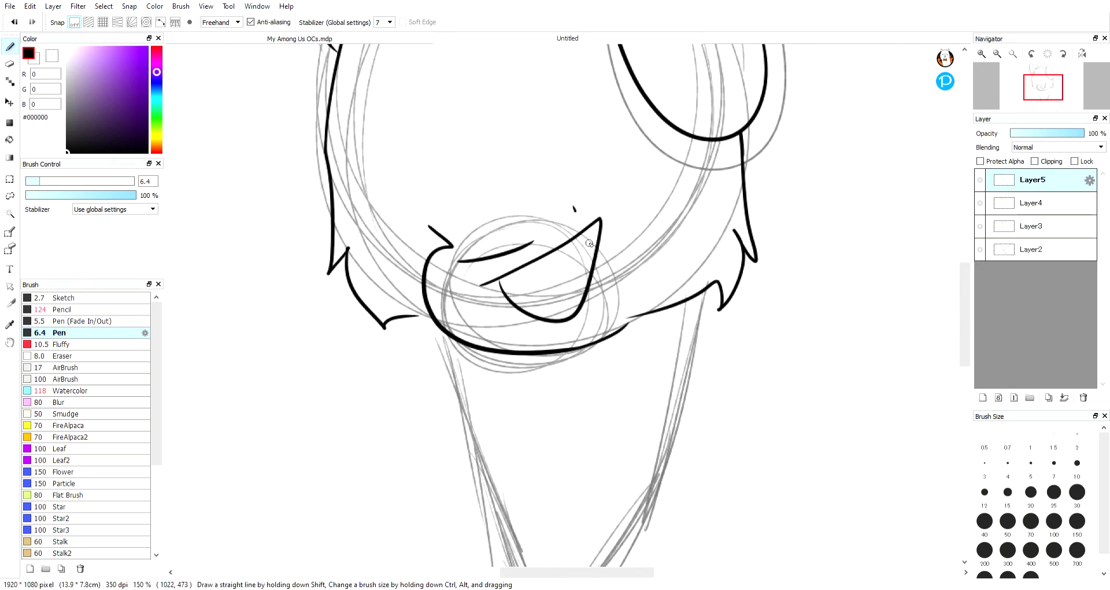
mouse_move(589, 243)
left_mouse_down()
mouse_move(595, 287)
mouse_move(554, 231)
mouse_move(578, 328)
mouse_move(527, 257)
mouse_move(549, 344)
mouse_move(503, 261)
left_mouse_up()
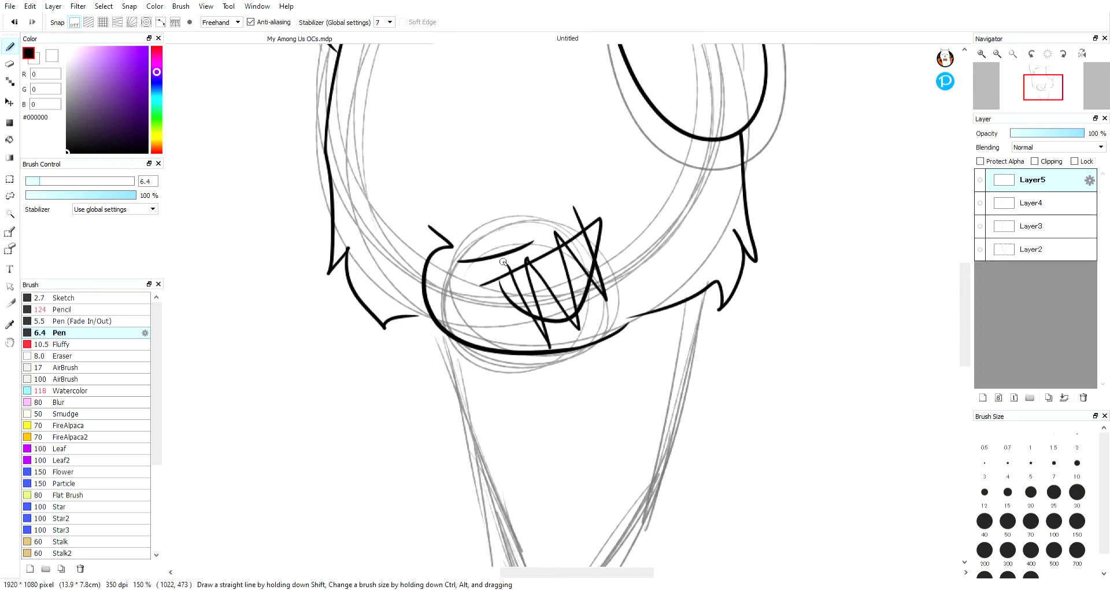
left_click(10, 64)
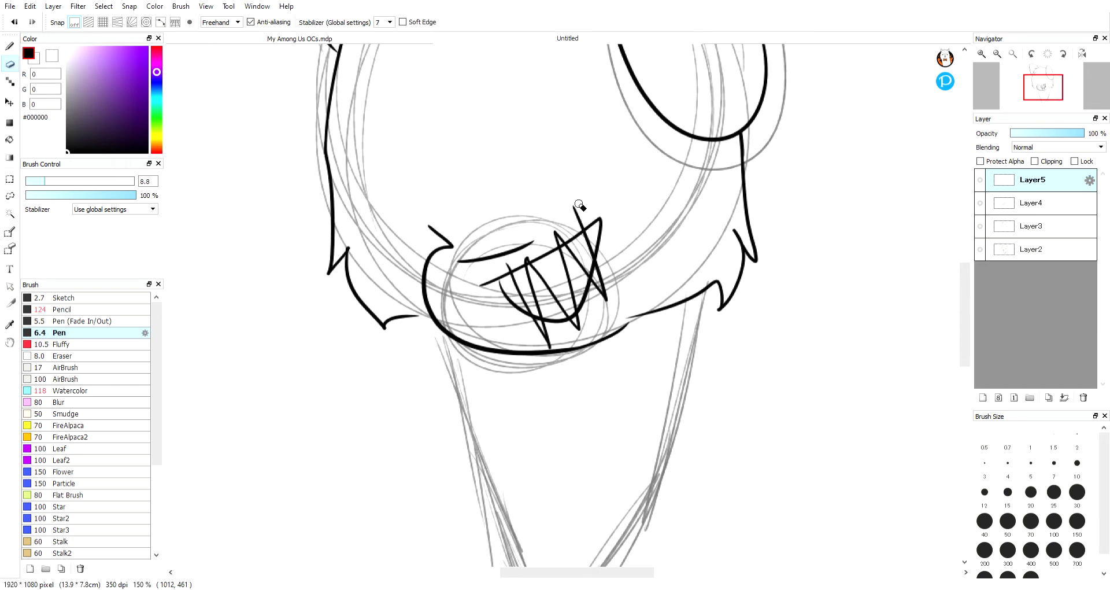
mouse_move(579, 204)
left_mouse_down()
mouse_move(595, 204)
mouse_move(581, 225)
left_mouse_up()
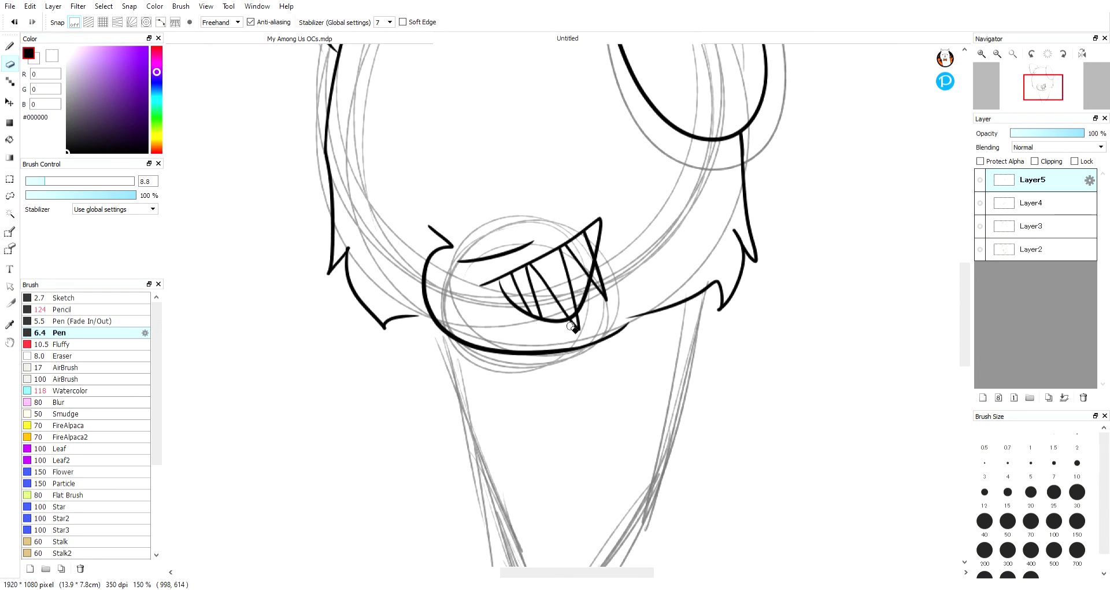
mouse_move(578, 324)
left_mouse_down()
mouse_move(609, 290)
mouse_move(602, 257)
left_mouse_up()
- Merge the teeth and muzzle layers down into Layer3 and switch to the Eraser
left_click(1064, 398)
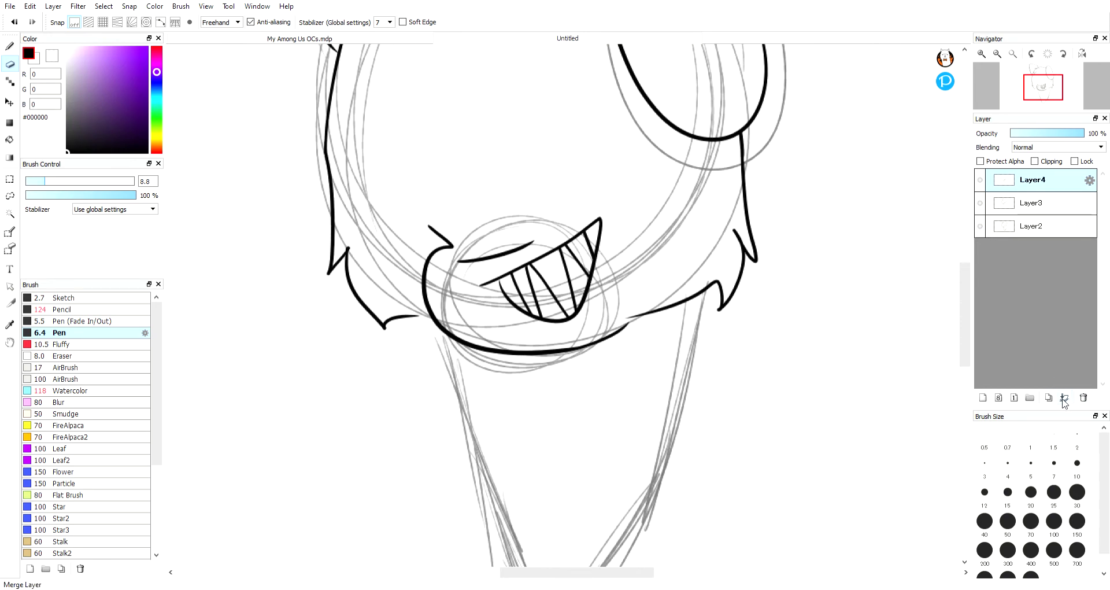
left_click(1064, 398)
left_click(10, 82)
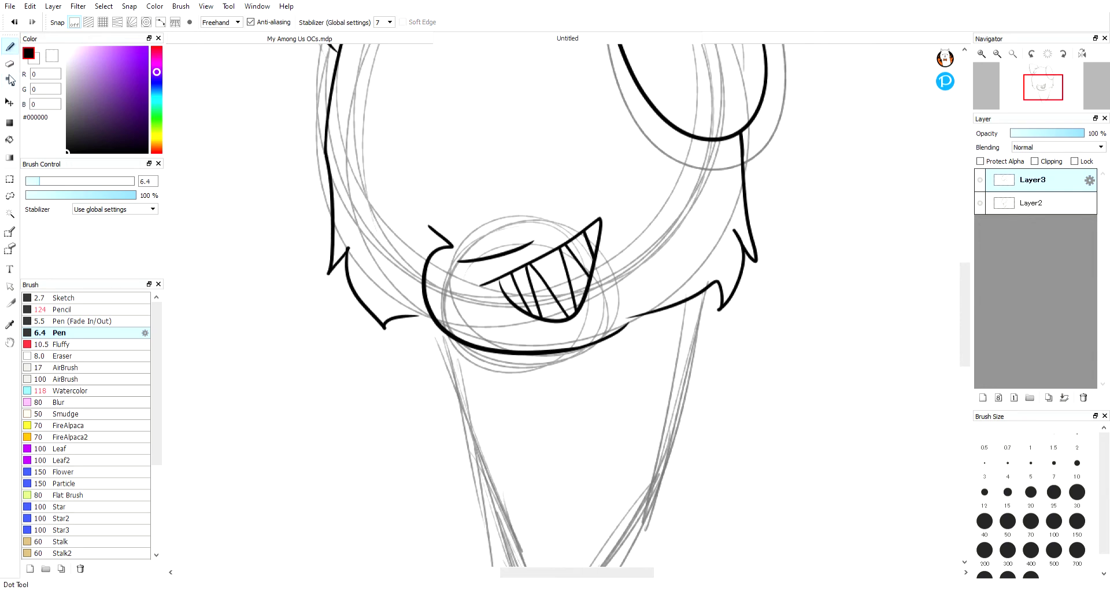
left_click(10, 64)
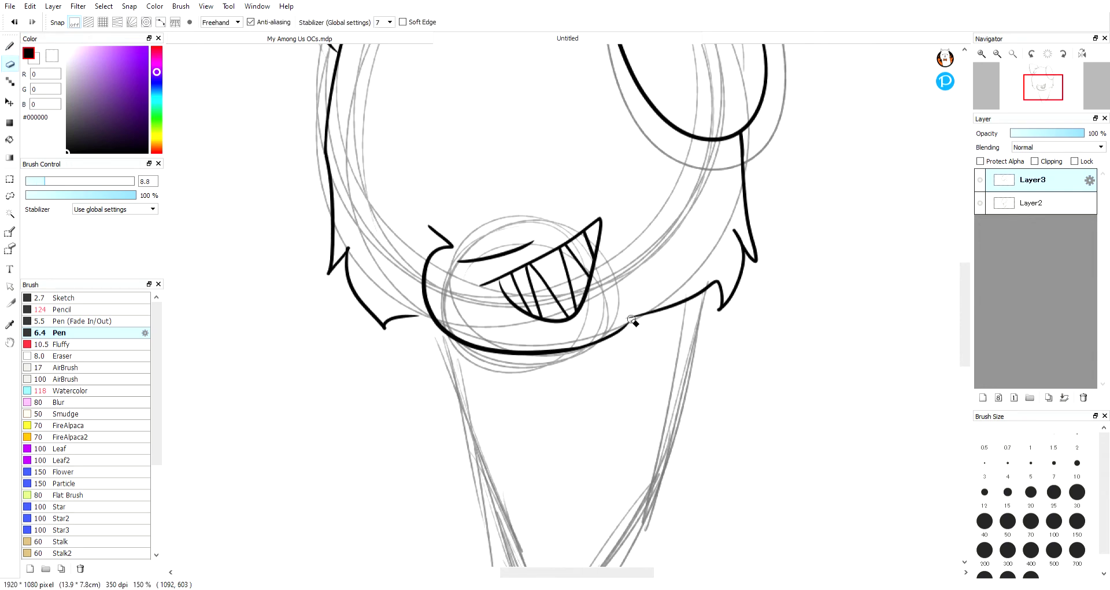
- On a new layer, ink the left neck line with jagged fur tufts and the chest edge down to its lower point
left_click(10, 46)
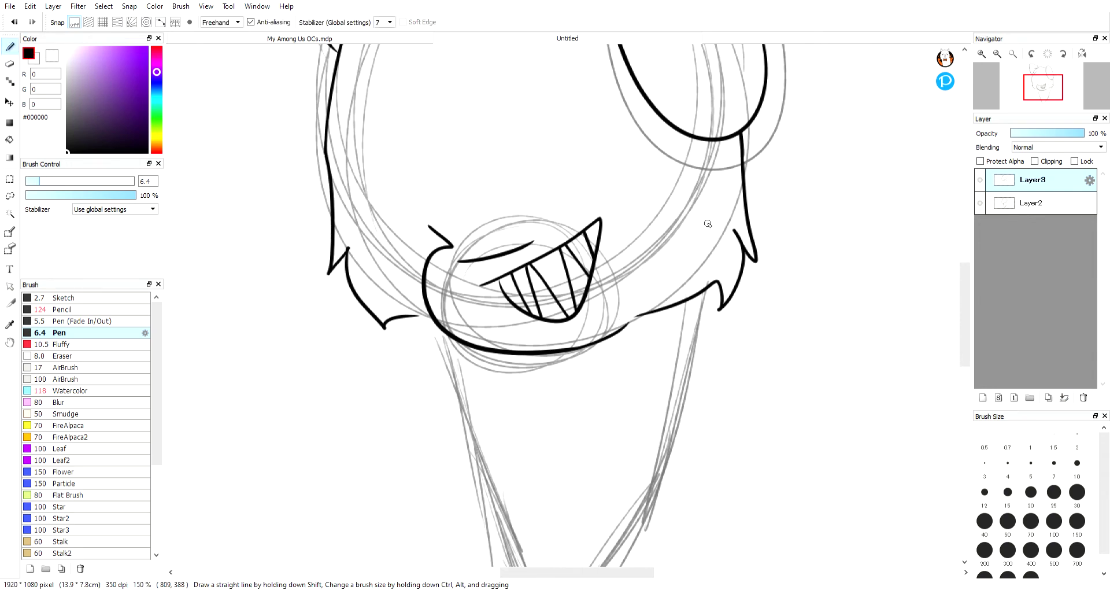
left_click(982, 397)
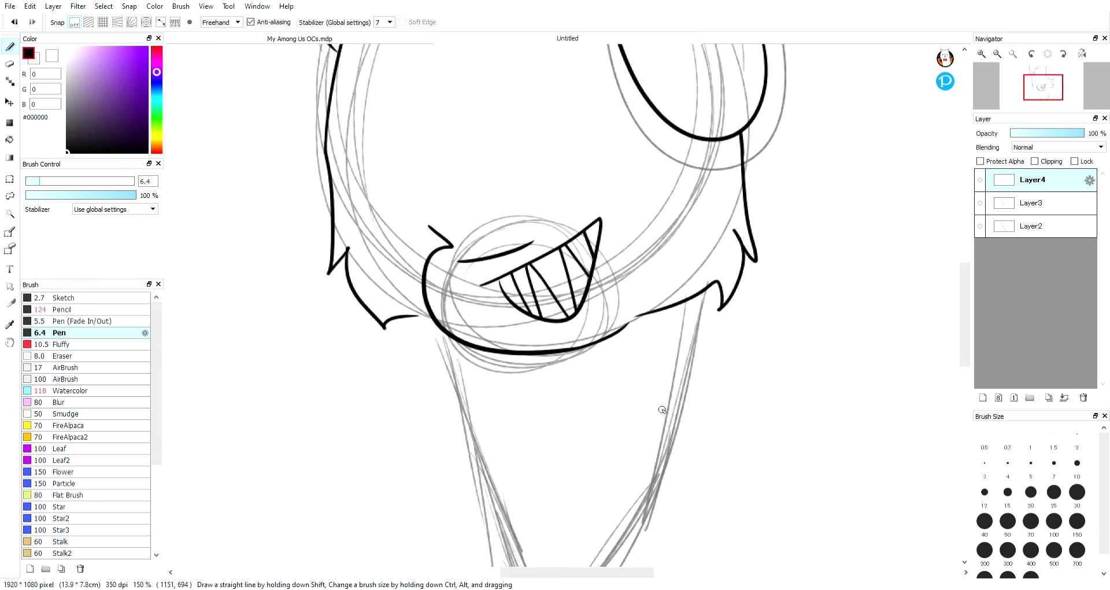
scroll(662, 410, "down", 5)
mouse_move(430, 232)
left_mouse_down()
mouse_move(441, 340)
mouse_move(463, 334)
mouse_move(463, 386)
left_mouse_up()
mouse_move(467, 360)
left_mouse_down()
mouse_move(470, 392)
mouse_move(542, 512)
left_mouse_up()
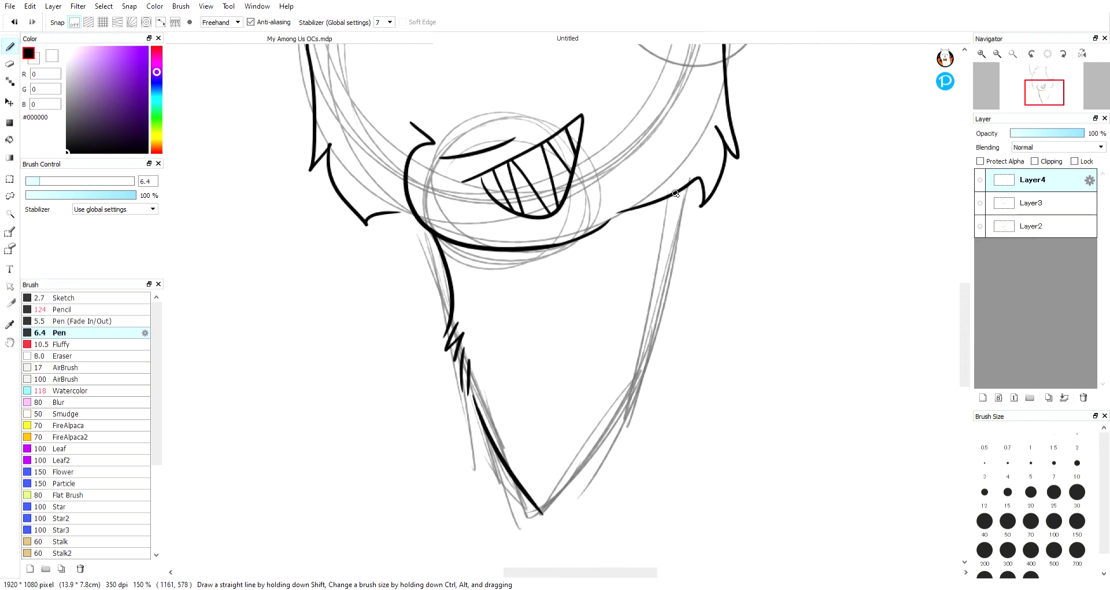
- Ink the right neck fur, angular shoulder outline and curved inner chest line, redoing the inner line, and merge the layer into Layer3
mouse_move(675, 194)
left_mouse_down()
mouse_move(756, 381)
mouse_move(616, 539)
left_mouse_up()
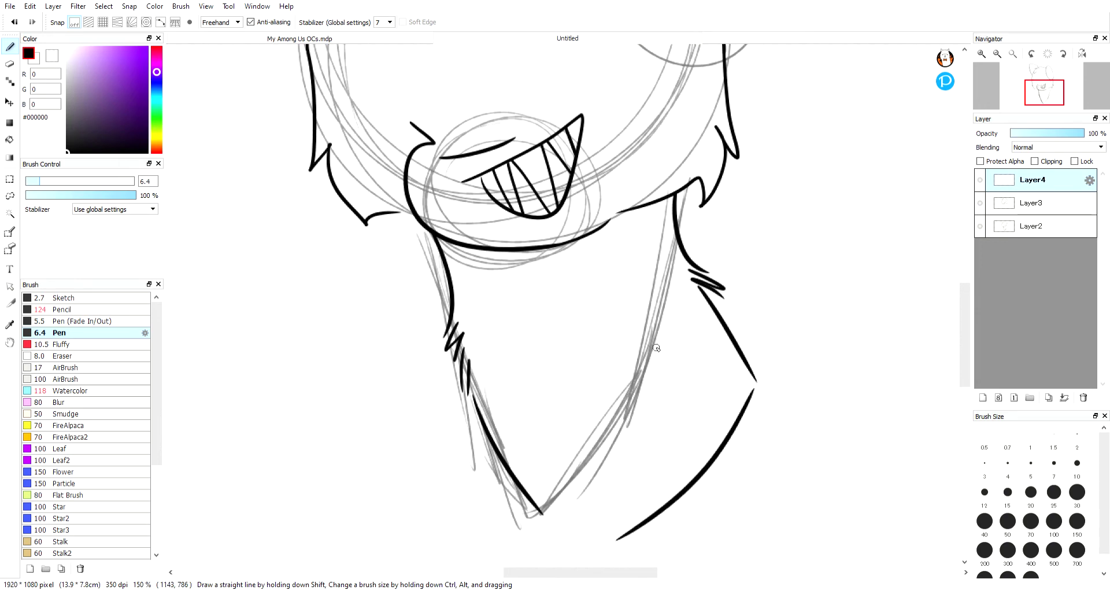
mouse_move(673, 265)
left_mouse_down()
mouse_move(605, 322)
mouse_move(594, 386)
left_mouse_up()
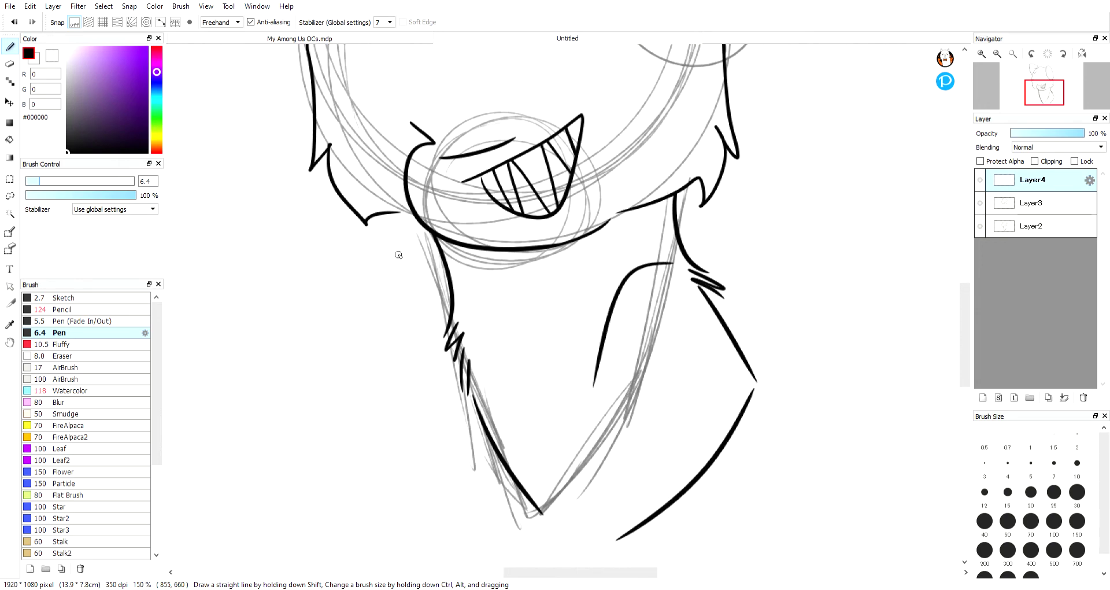
left_click(15, 22)
mouse_move(656, 263)
left_mouse_down()
mouse_move(570, 404)
mouse_move(558, 492)
left_mouse_up()
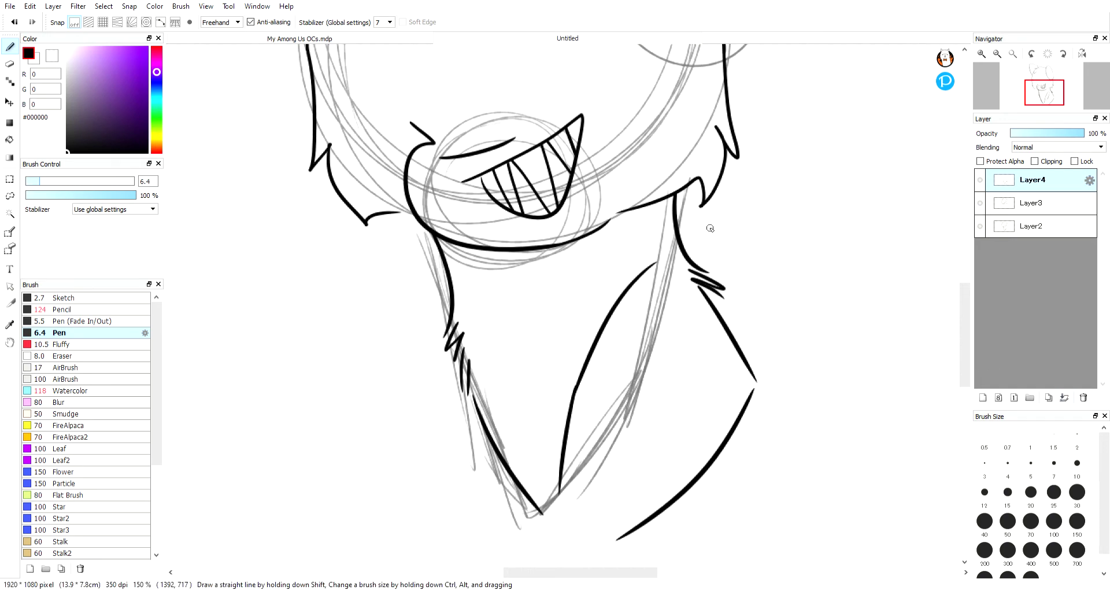
left_click_drag(673, 195, 673, 223)
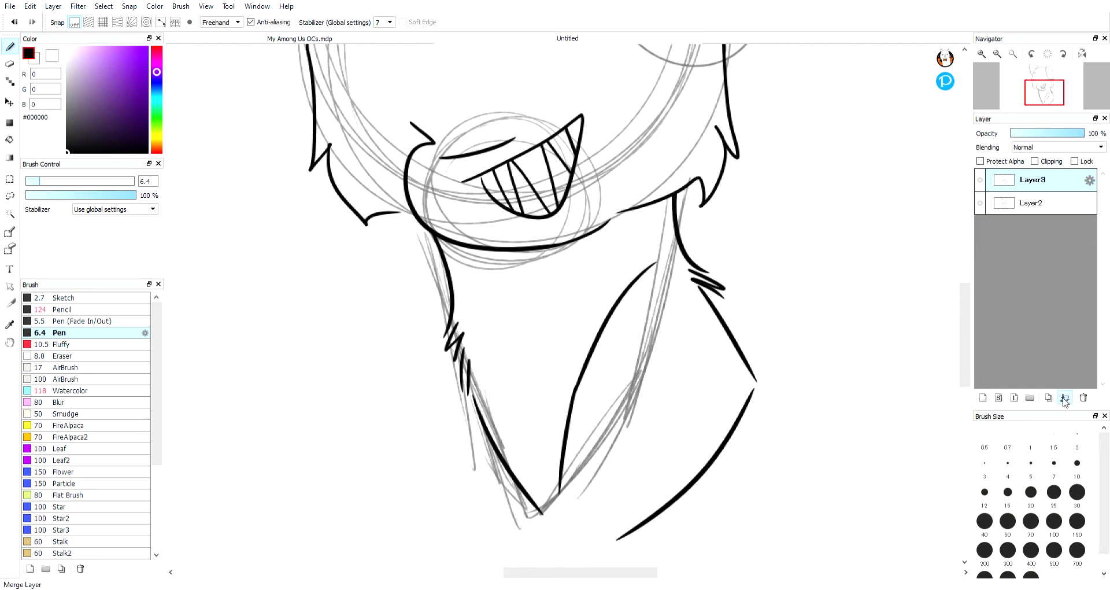
- On a new layer, ink open oval outlines for both eyes, repositioning the large right eye before drawing the narrower left one
left_click_drag(638, 99, 648, 361)
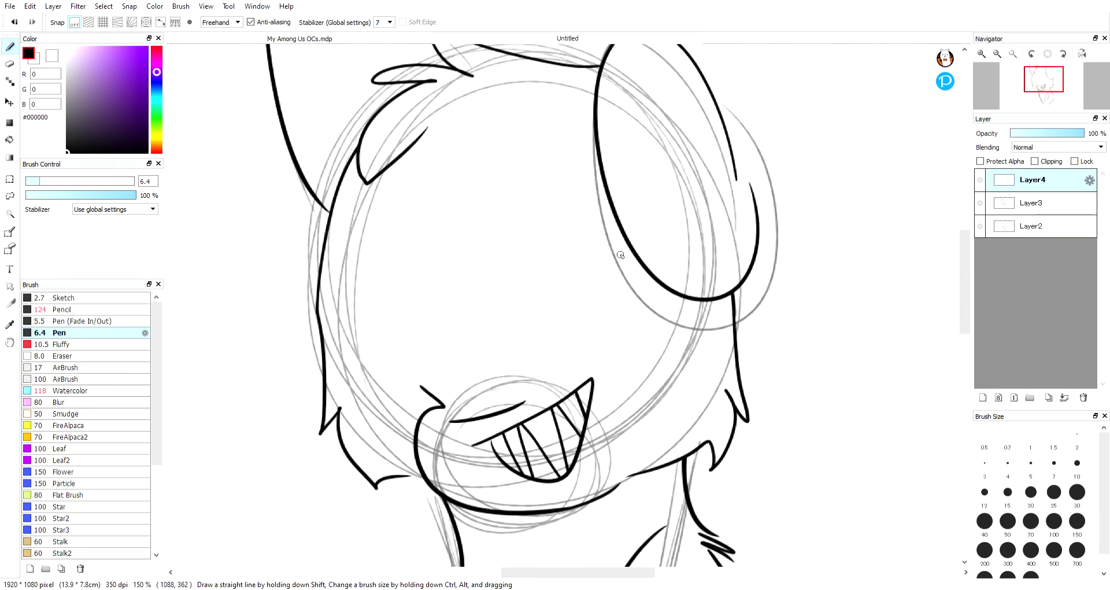
mouse_move(534, 299)
left_mouse_down()
mouse_move(670, 226)
mouse_move(571, 326)
mouse_move(594, 329)
mouse_move(583, 326)
left_mouse_up()
left_click(9, 102)
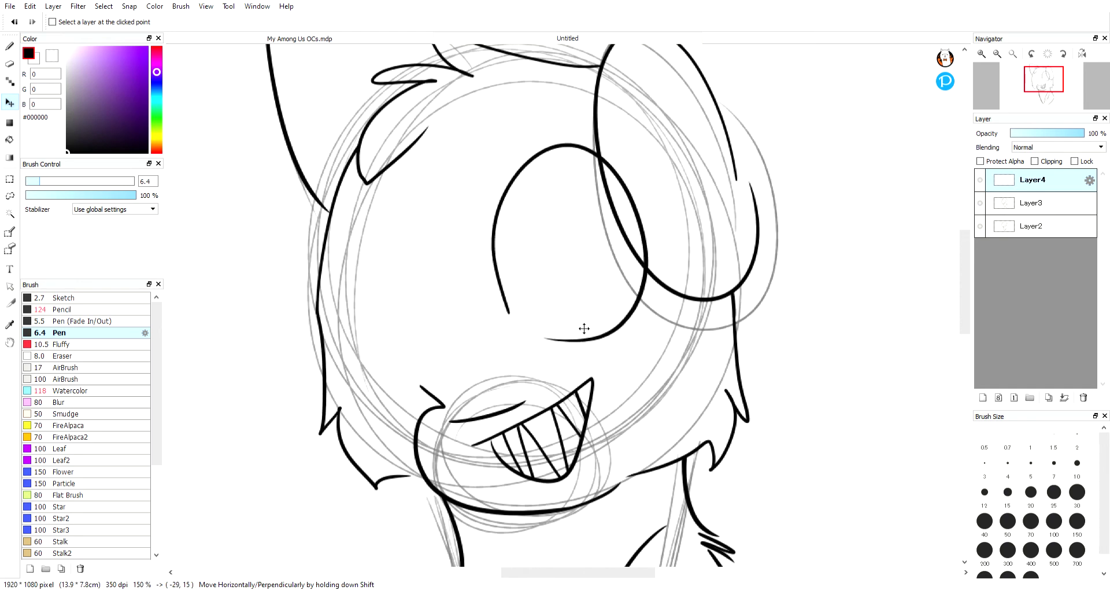
left_click(9, 46)
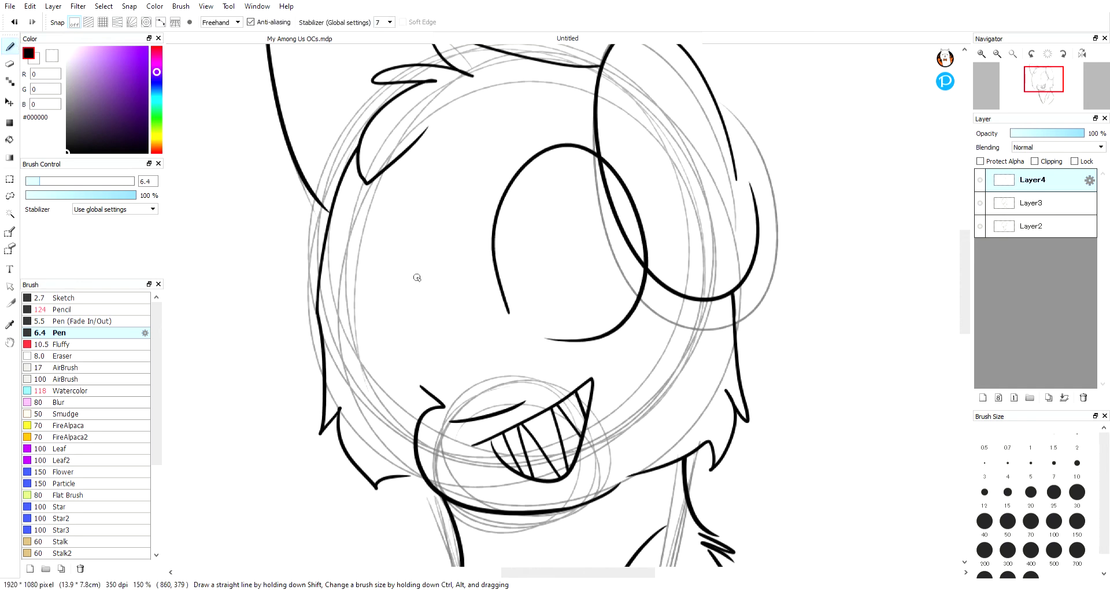
mouse_move(437, 294)
left_mouse_down()
mouse_move(431, 268)
mouse_move(424, 332)
left_mouse_up()
left_click(15, 22)
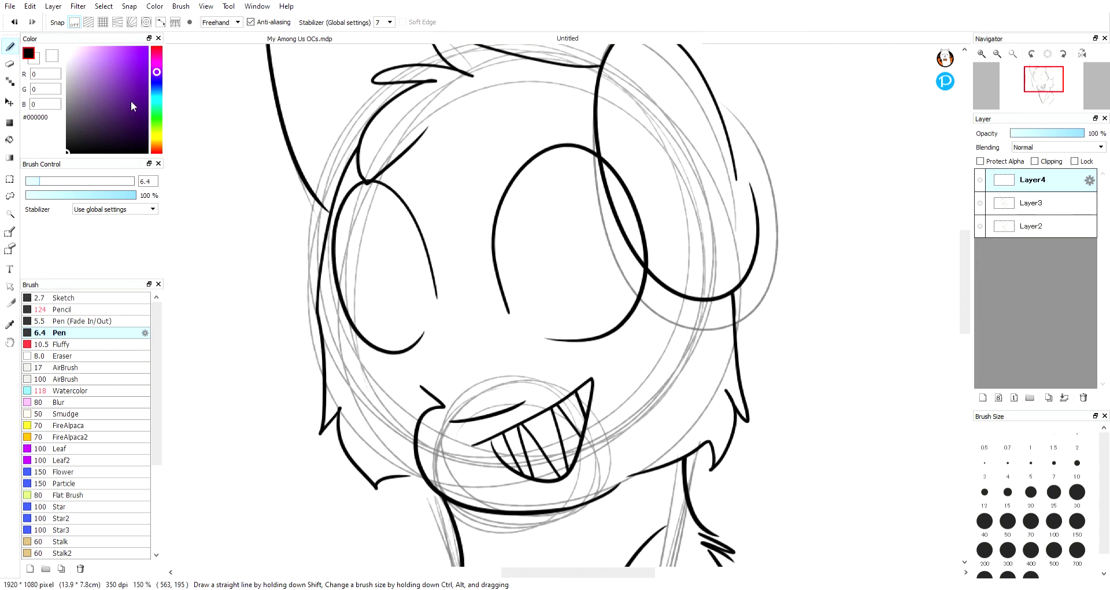
- Try to erase the ear outline where it crosses the right eye on Layer3
key("v")
key("e")
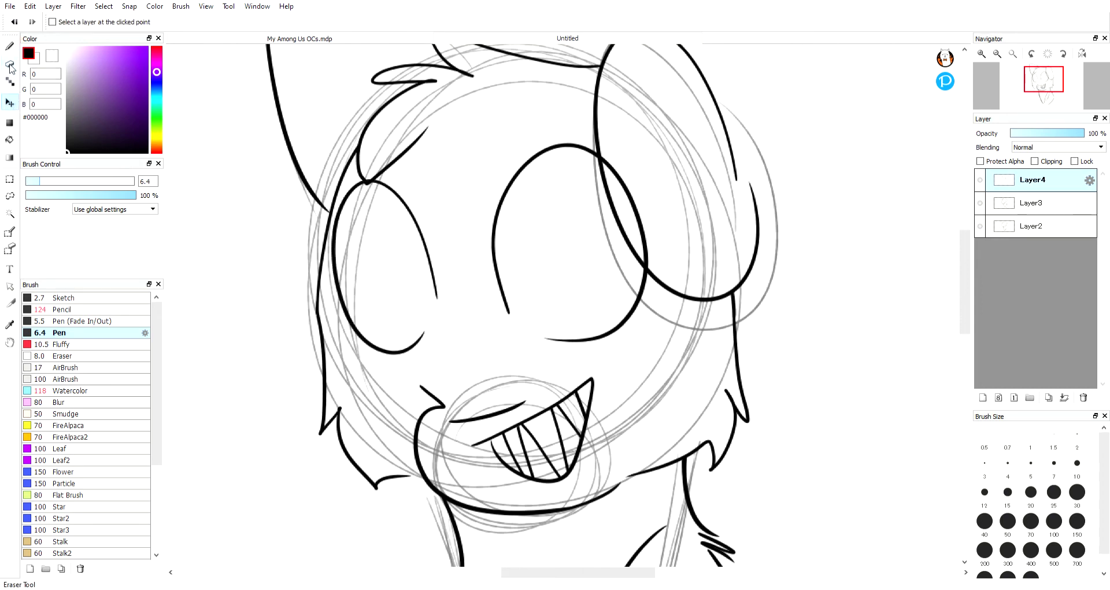
left_click(1050, 207)
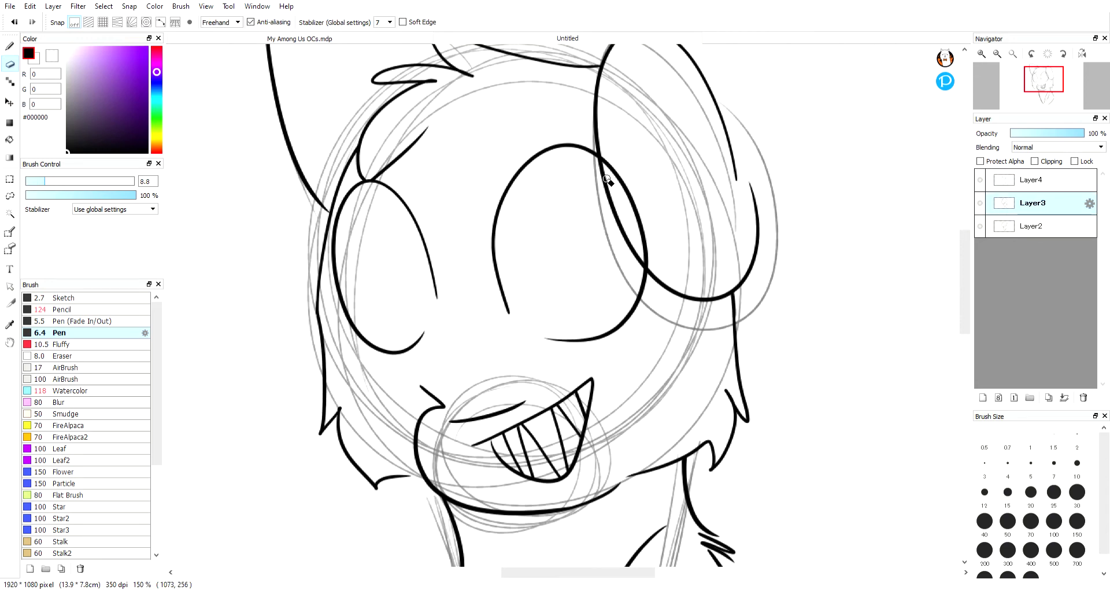
mouse_move(607, 179)
left_mouse_down()
mouse_move(595, 161)
mouse_move(640, 265)
left_mouse_up()
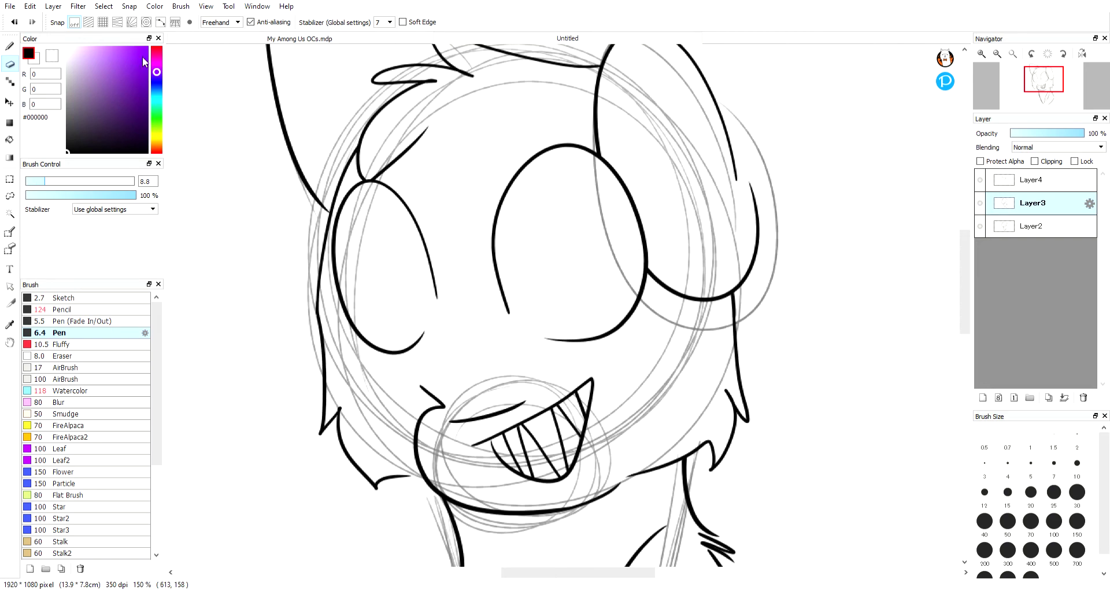
left_click(14, 23)
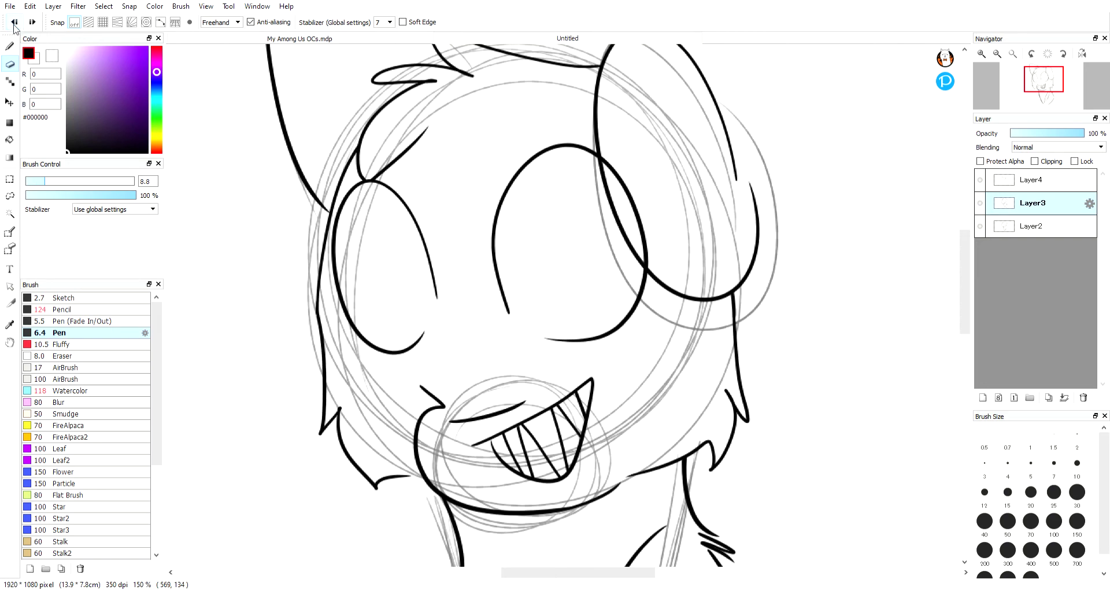
- Shift the eyes on Layer4 slightly down and to the right and erase the part of the right eye overlapping the ear
left_click(1030, 180)
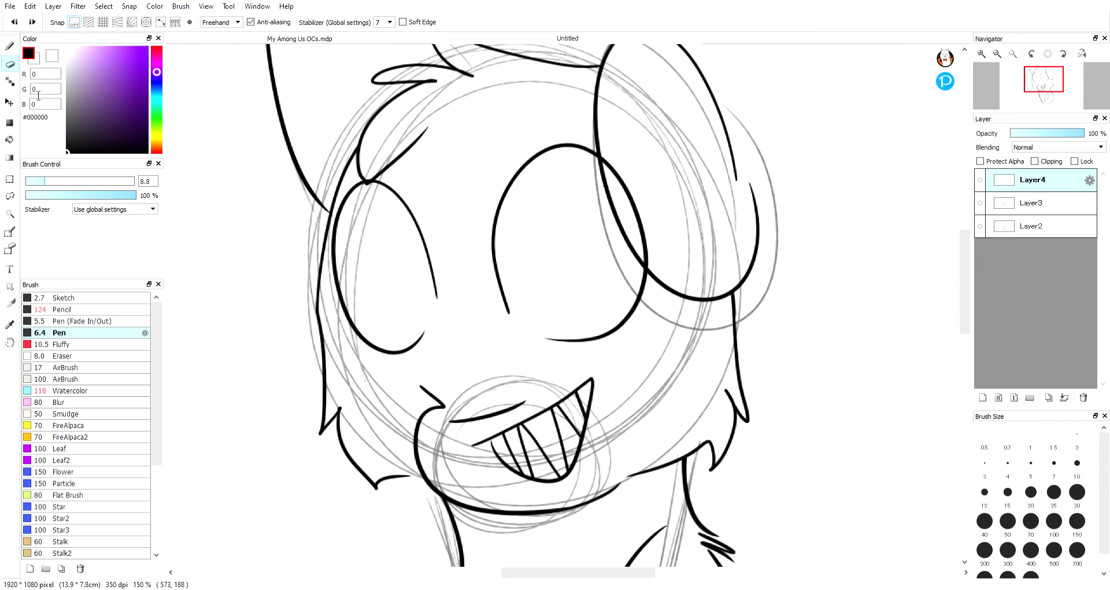
left_click(9, 102)
left_click_drag(445, 242, 450, 246)
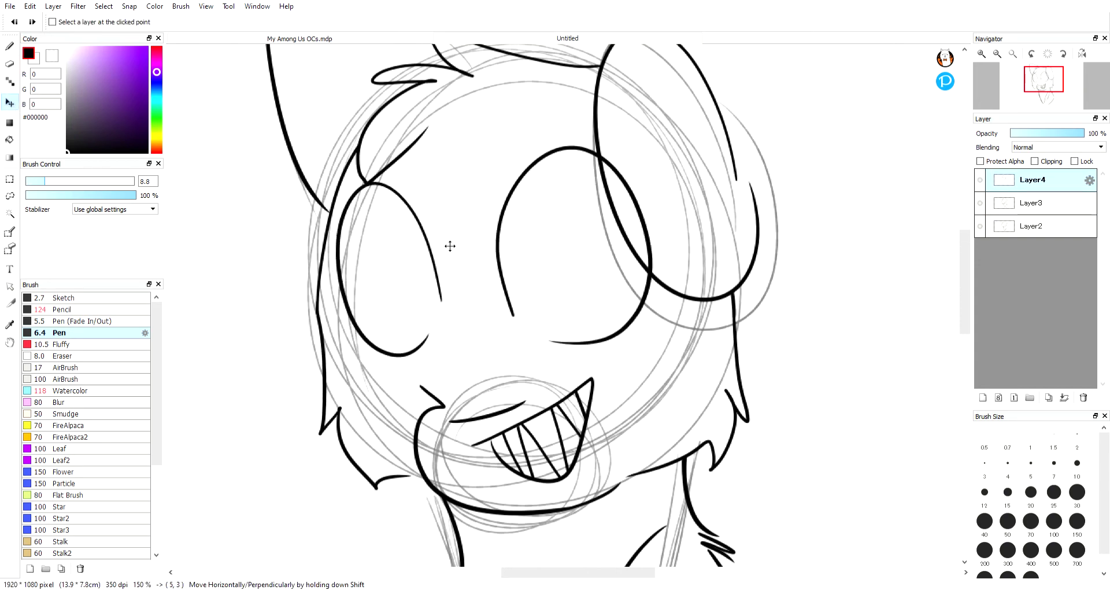
left_click(10, 66)
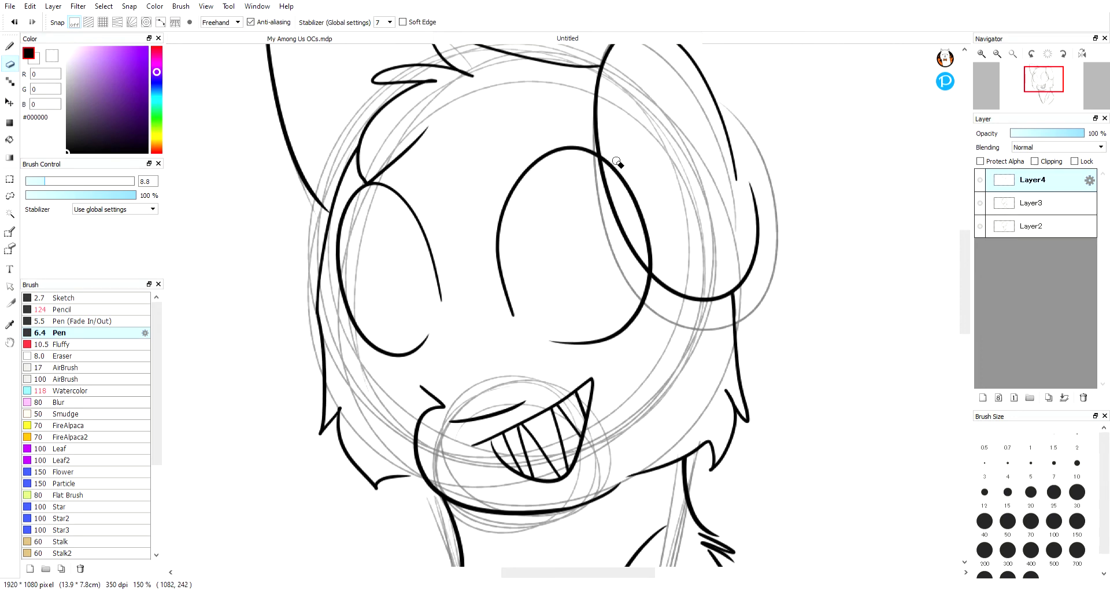
mouse_move(635, 159)
left_mouse_down()
mouse_move(605, 140)
mouse_move(609, 189)
mouse_move(616, 159)
mouse_move(649, 264)
left_mouse_up()
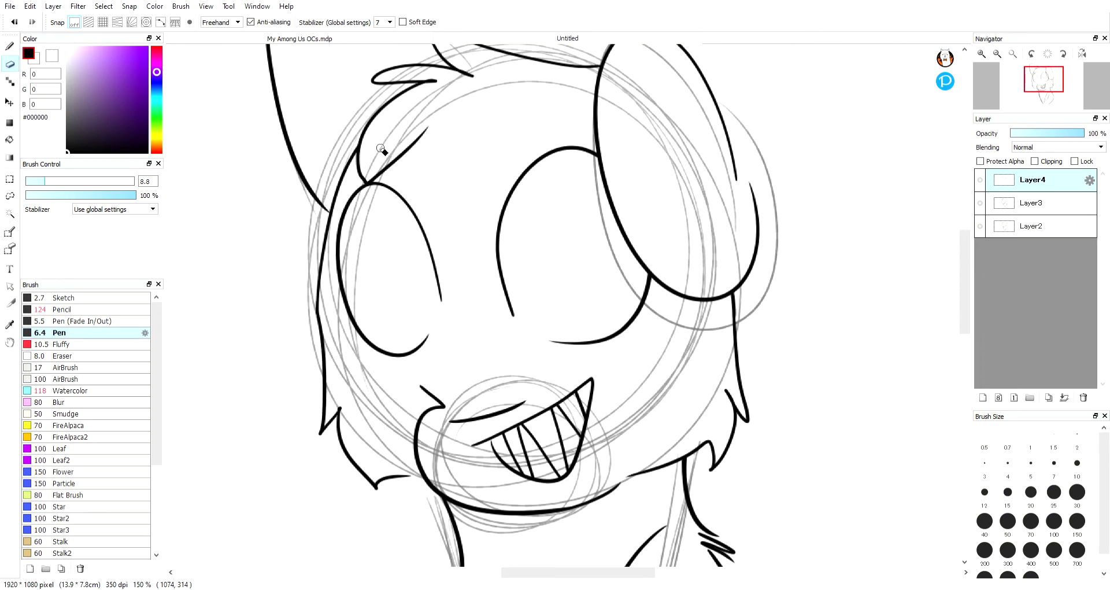
- Ink a small oval pupil inside each eye with the Pen, undoing stray strokes and redrawing the right pupil rounder
left_click(10, 46)
mouse_move(605, 172)
left_mouse_down()
mouse_move(613, 262)
mouse_move(641, 245)
left_mouse_up()
key("ctrl+z")
key("ctrl+z")
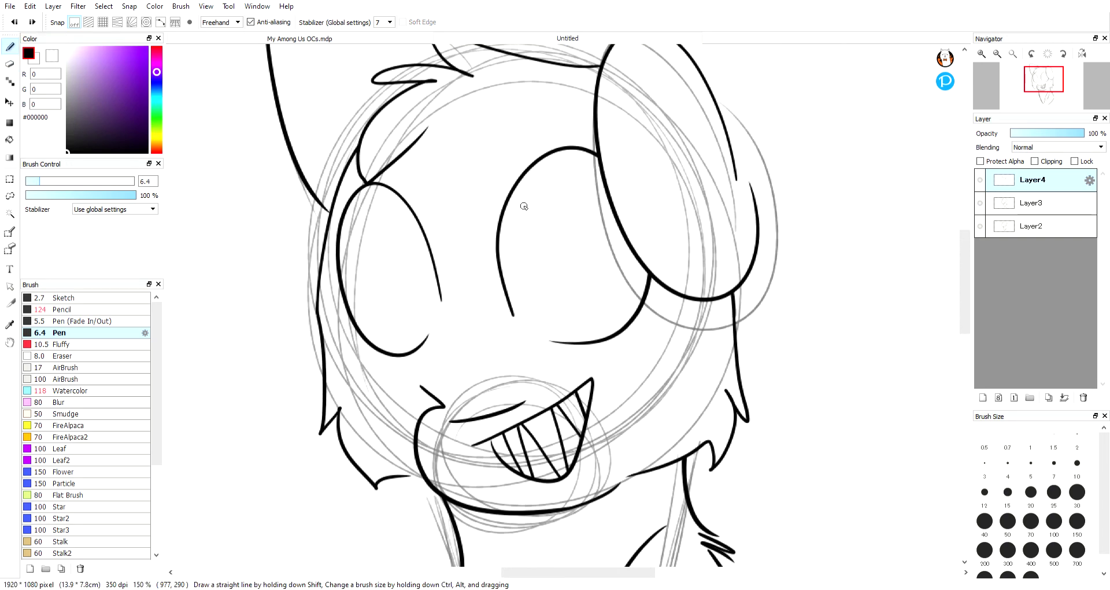
mouse_move(515, 191)
left_mouse_down()
mouse_move(545, 285)
mouse_move(523, 189)
left_mouse_up()
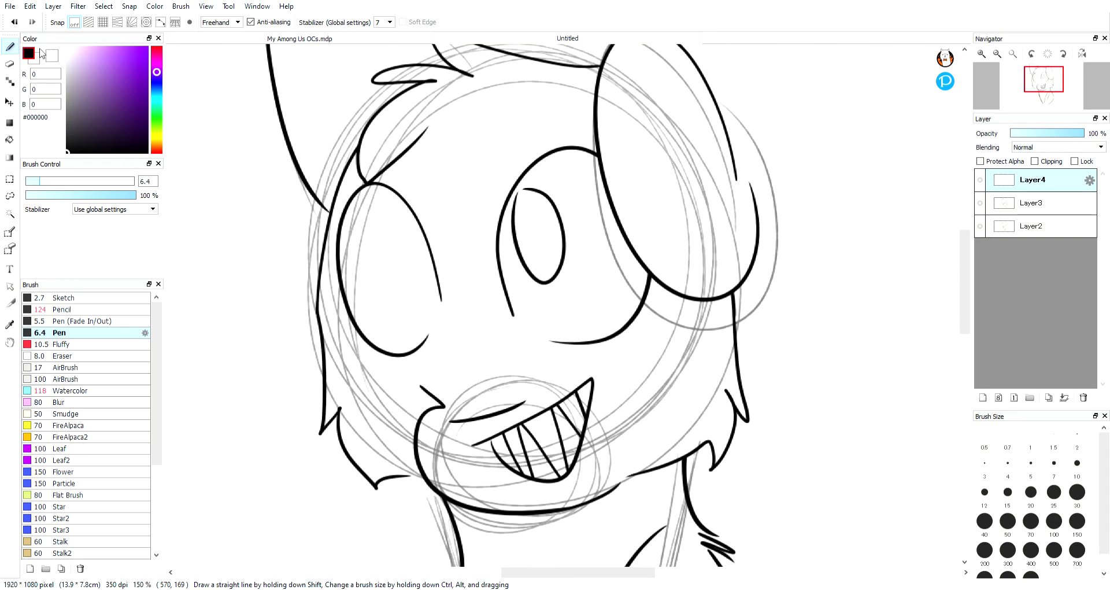
key("ctrl+z")
mouse_move(532, 191)
left_mouse_down()
mouse_move(571, 218)
mouse_move(532, 192)
left_mouse_up()
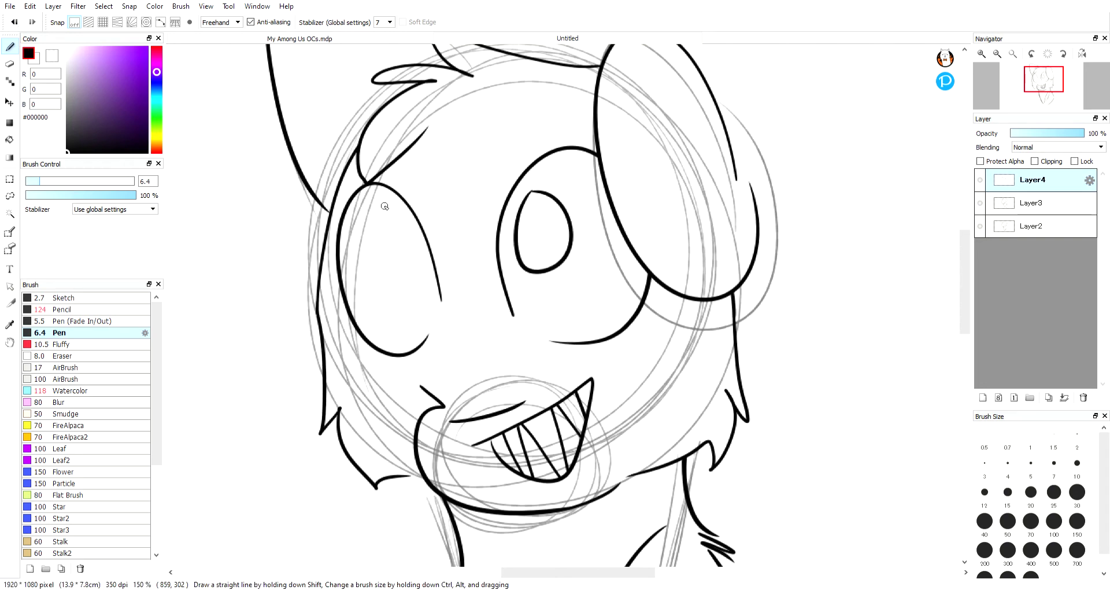
mouse_move(363, 209)
left_mouse_down()
mouse_move(402, 231)
mouse_move(370, 204)
mouse_move(365, 215)
left_mouse_up()
key("ctrl+z")
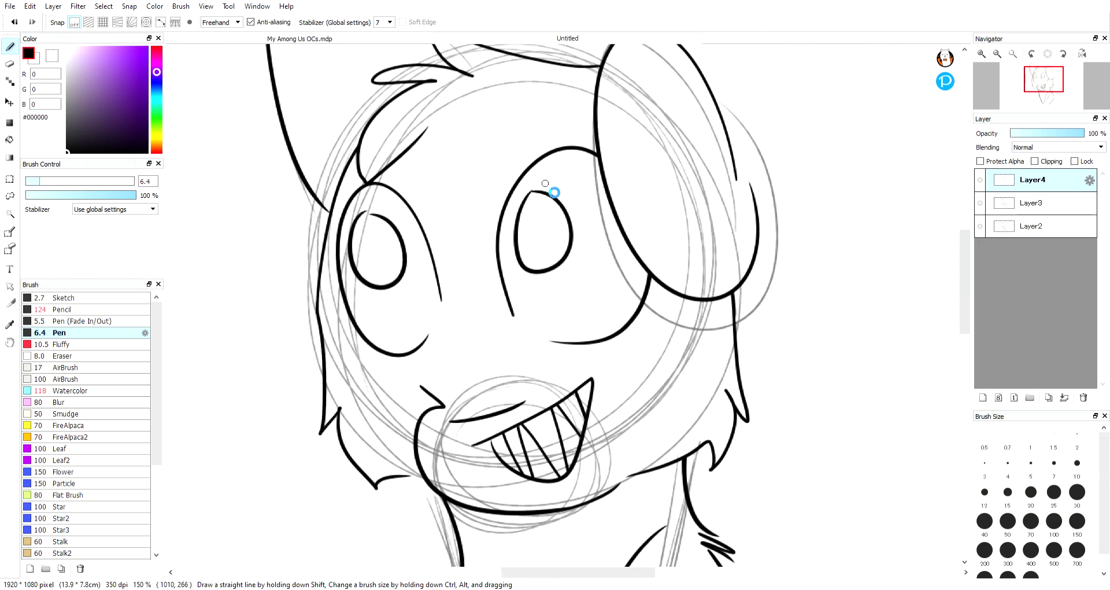
- Merge the eye layer down into Layer3
scroll(509, 173, "down", 3)
scroll(503, 168, "up", 2)
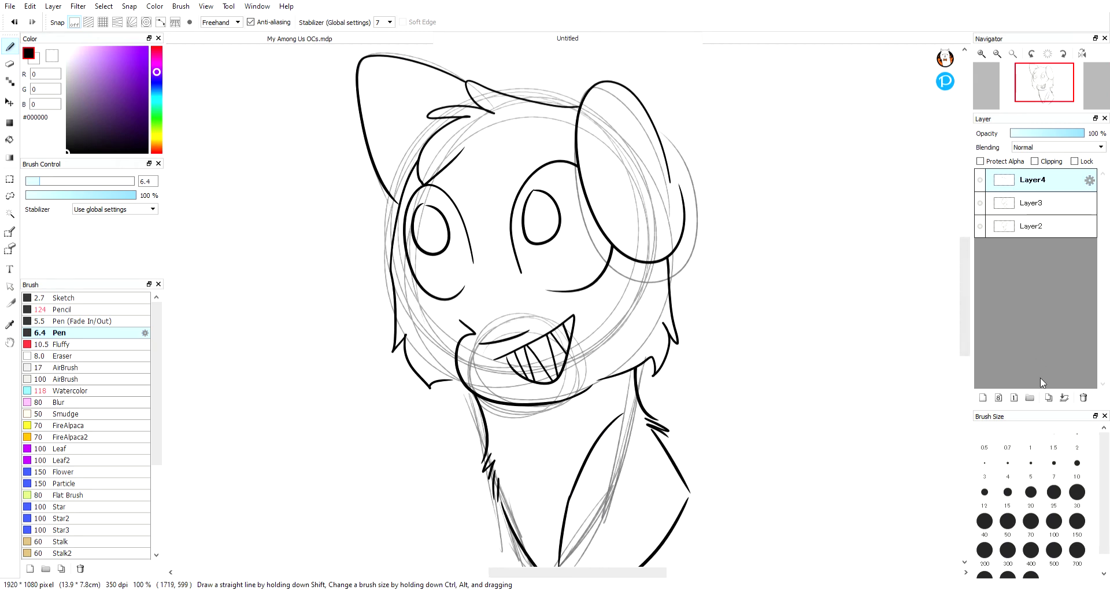
left_click(1066, 399)
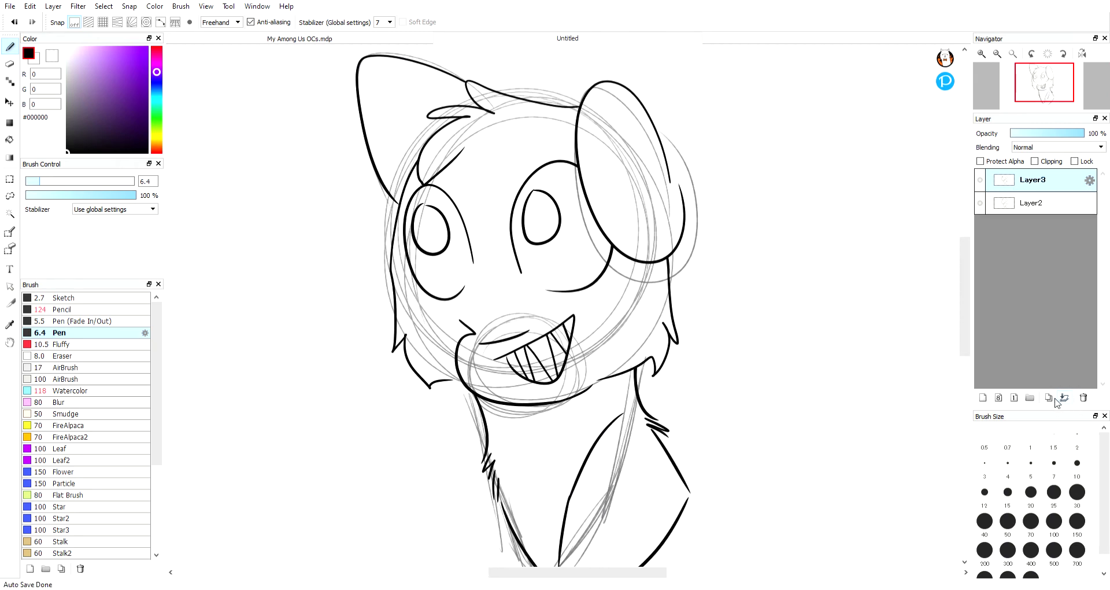
- Lasso the upper head with the ears, then use Transform to reduce its height slightly and lower it 12 px to meet the face lines
left_click(11, 196)
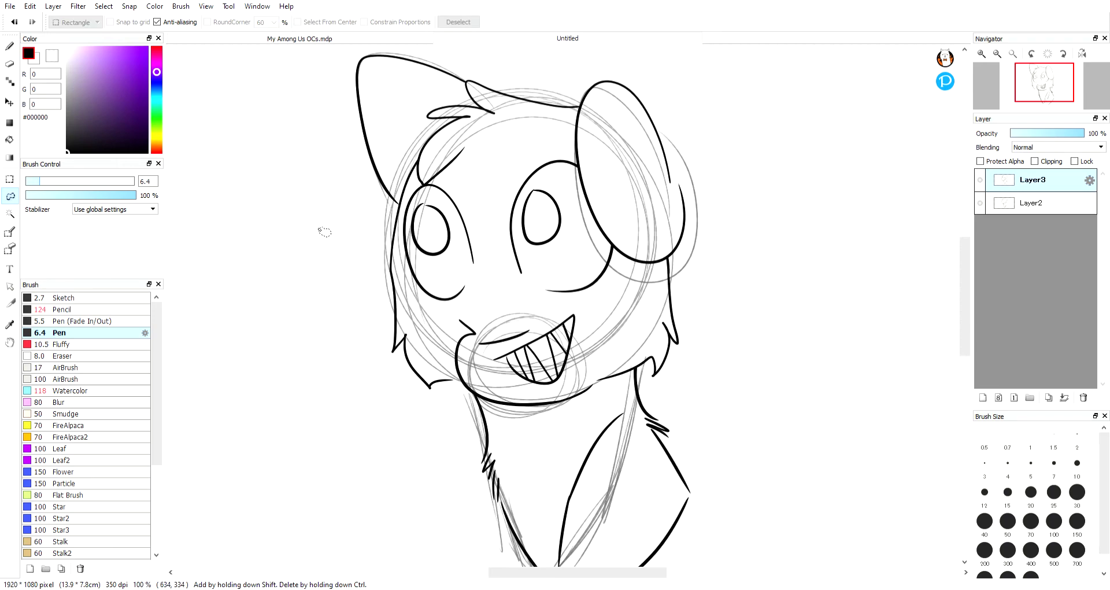
mouse_move(269, 230)
left_mouse_down()
mouse_move(823, 208)
mouse_move(765, 143)
mouse_move(520, 50)
mouse_move(407, 43)
mouse_move(313, 77)
mouse_move(286, 187)
mouse_move(277, 229)
left_mouse_up()
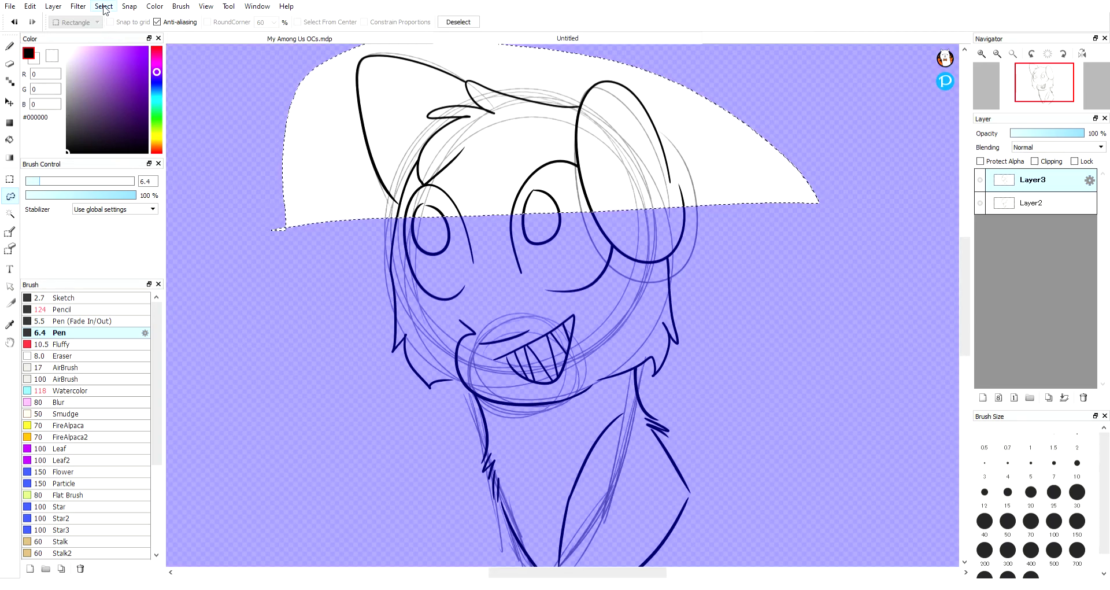
key("ctrl+t")
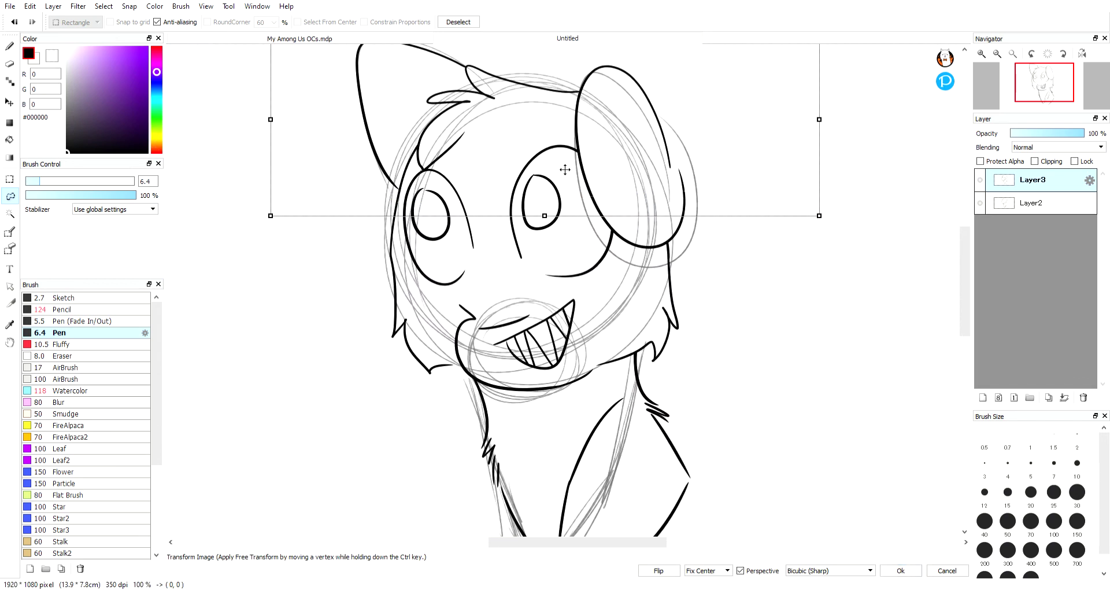
scroll(964, 260, "up", 1)
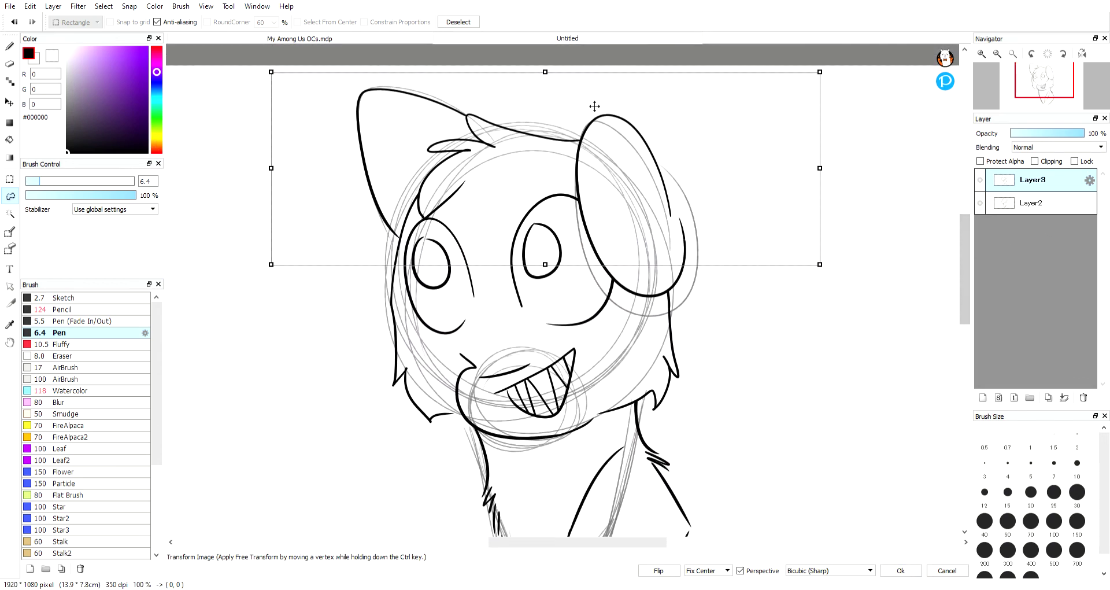
left_click_drag(545, 72, 545, 79)
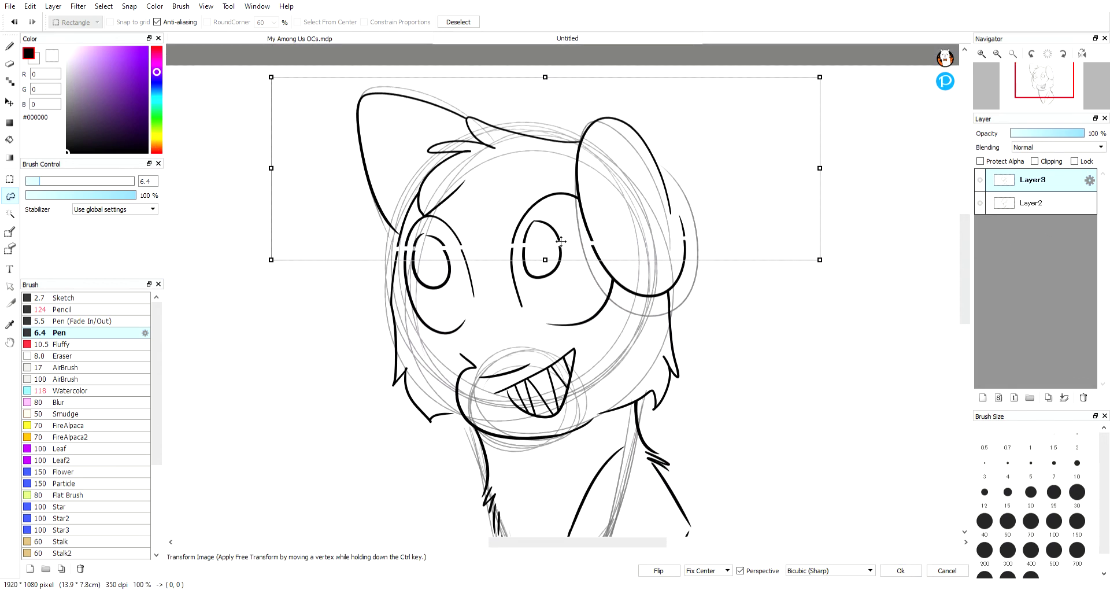
left_click_drag(552, 246, 550, 249)
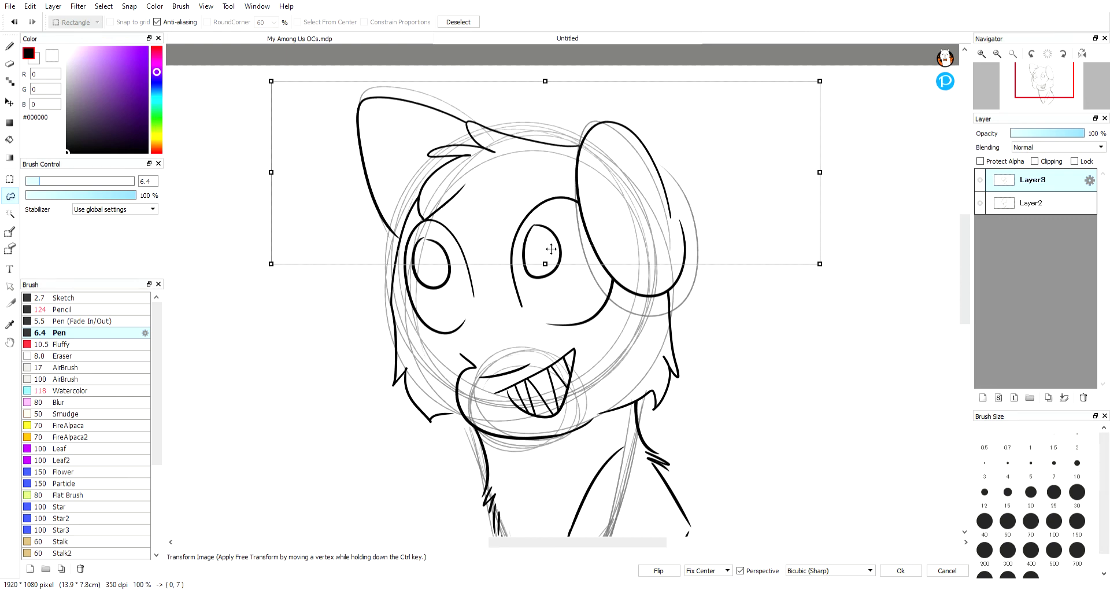
left_click_drag(546, 87, 546, 92)
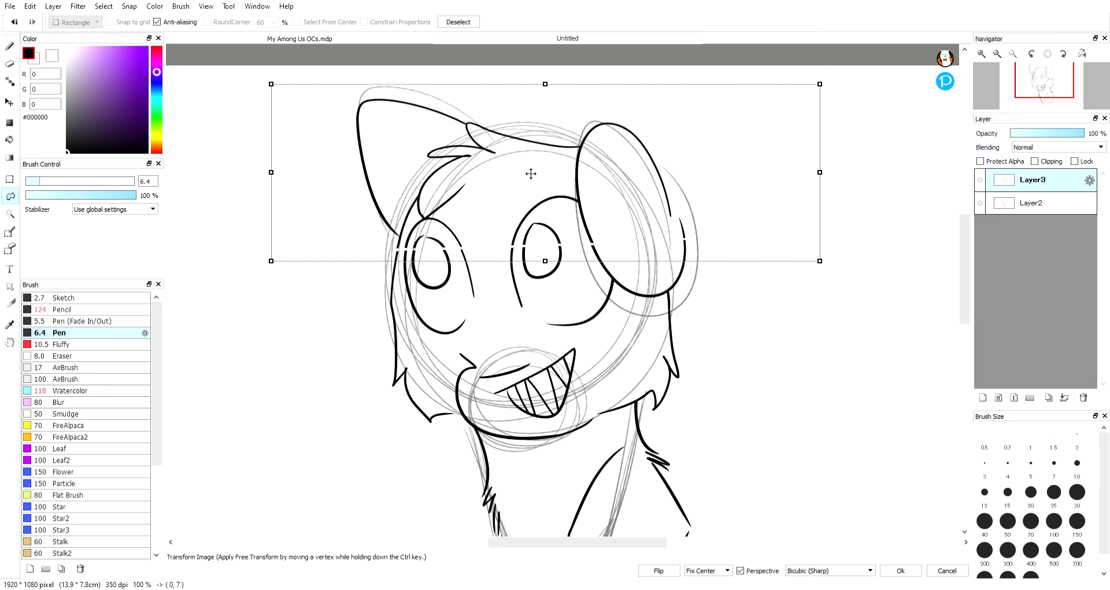
left_click_drag(530, 176, 530, 179)
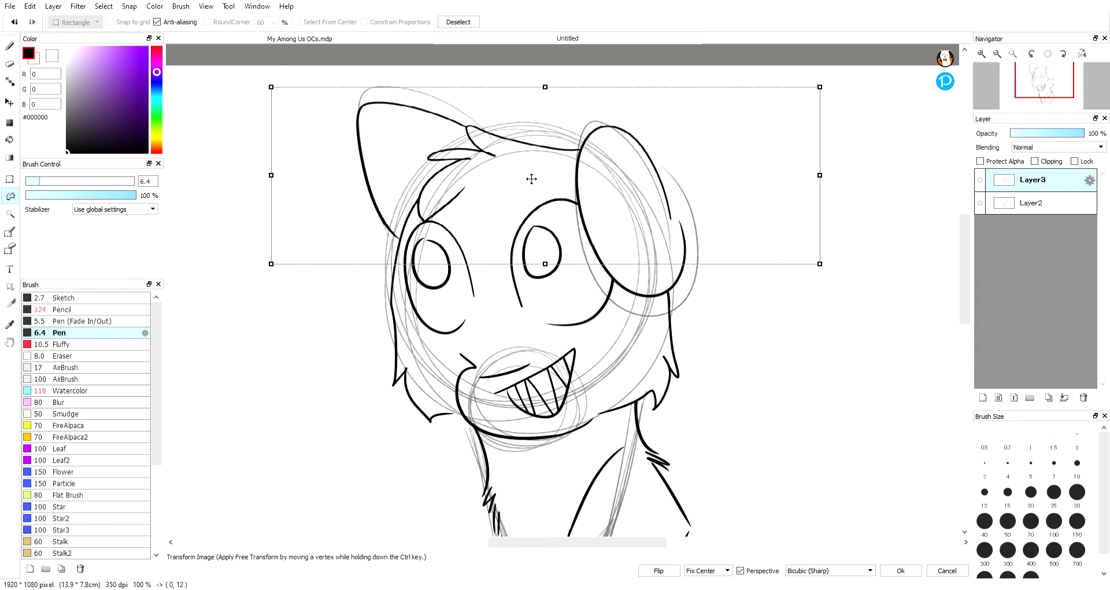
left_click(900, 570)
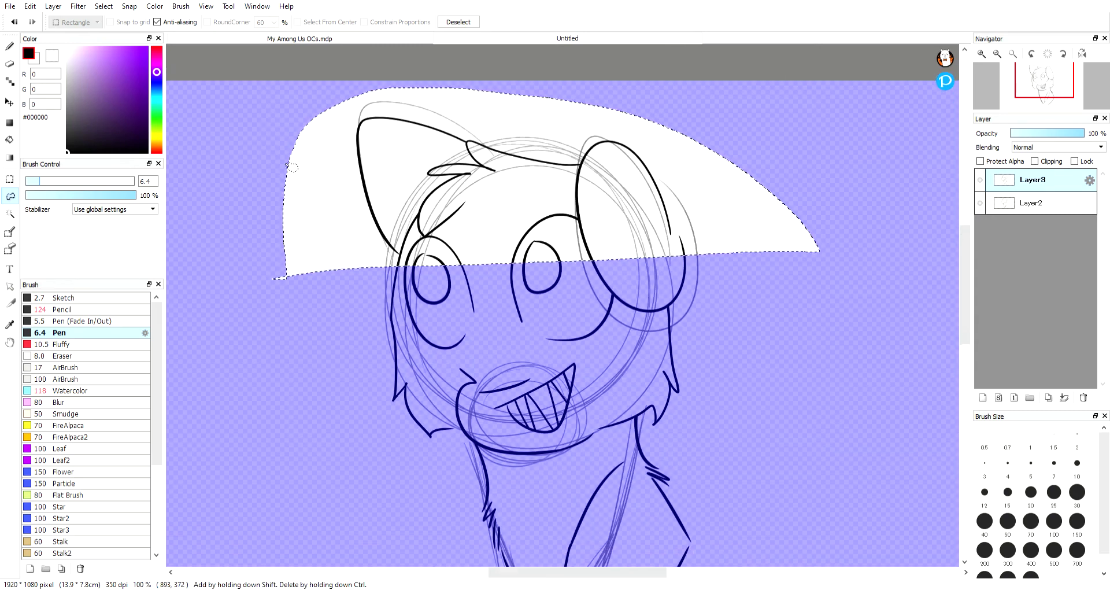
- Clear the lasso selection around the upper head and ears
left_click(9, 46)
left_click(73, 308)
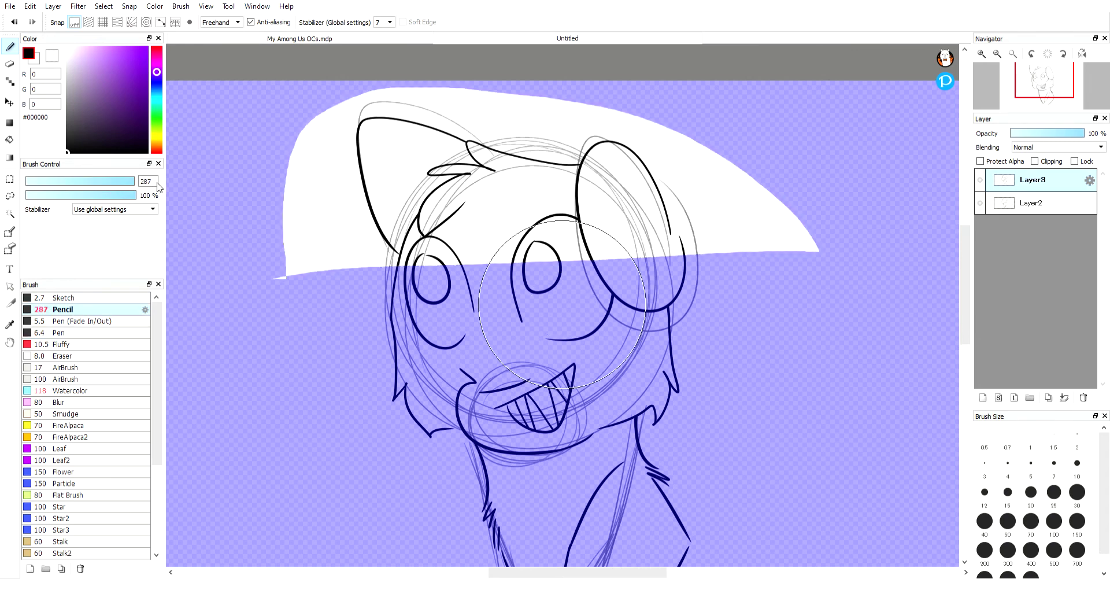
left_click(10, 249)
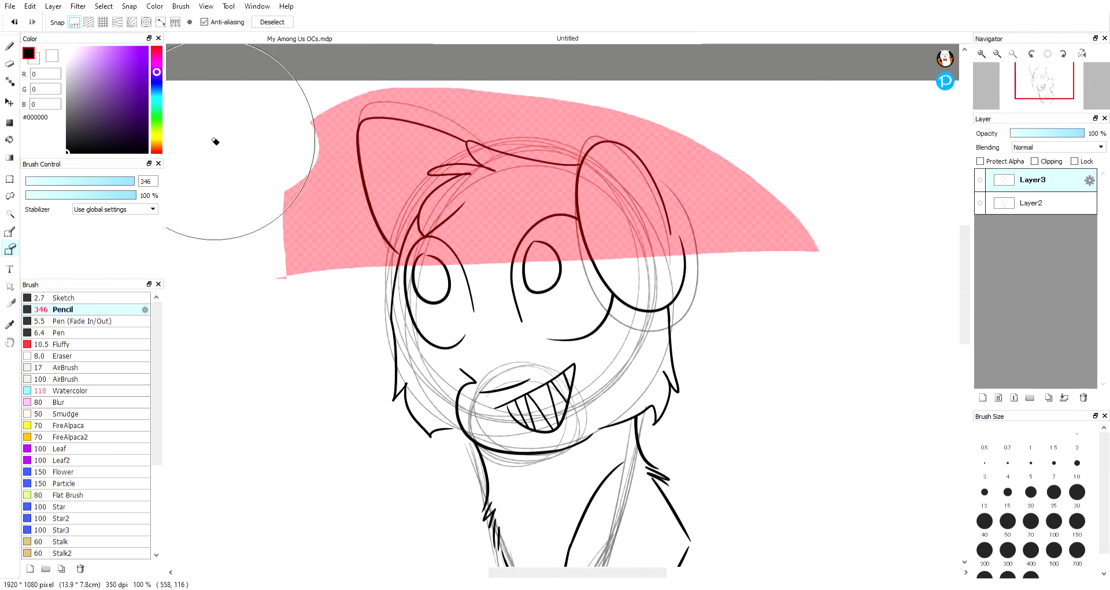
key("ctrl+d")
key("b")
- Set the Pencil size to 12, then add a layer directly above the sketch on Layer2 and hide Layer2
left_click_drag(107, 181, 57, 188)
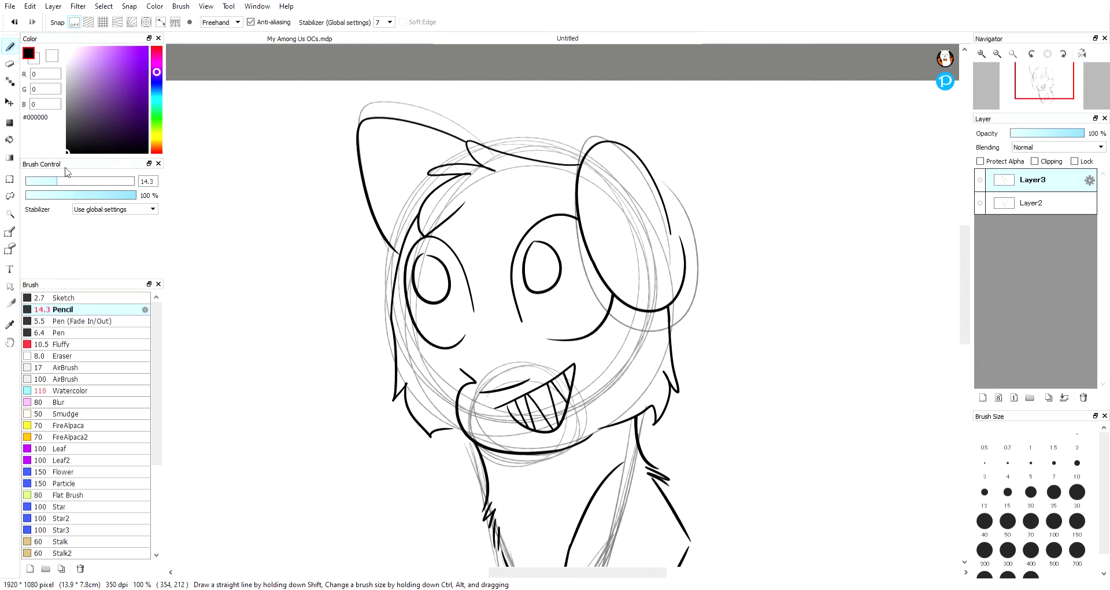
left_click(982, 398)
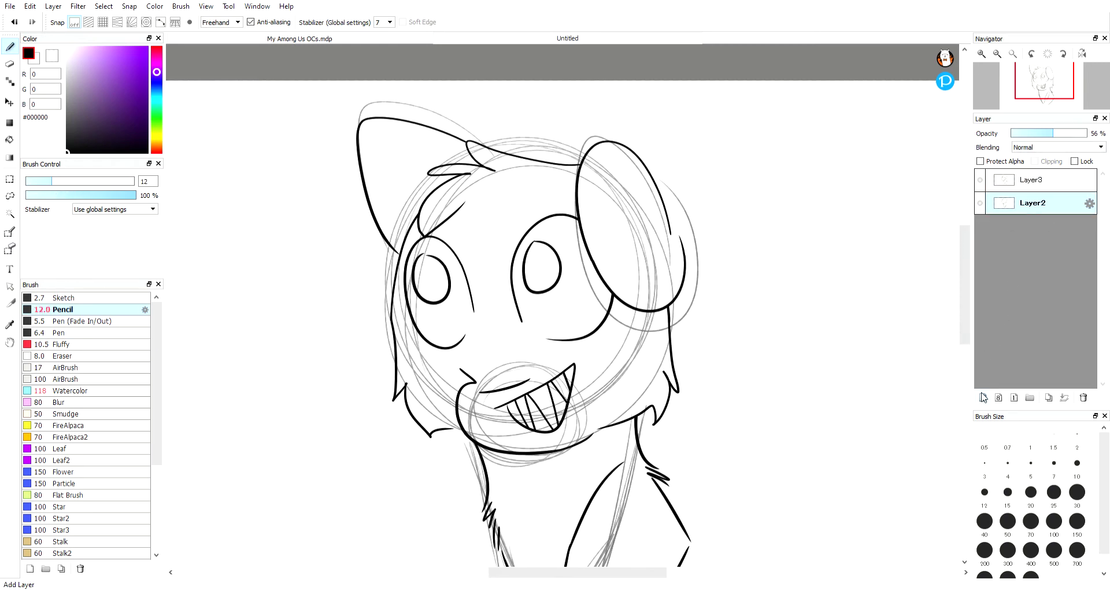
left_click(980, 226)
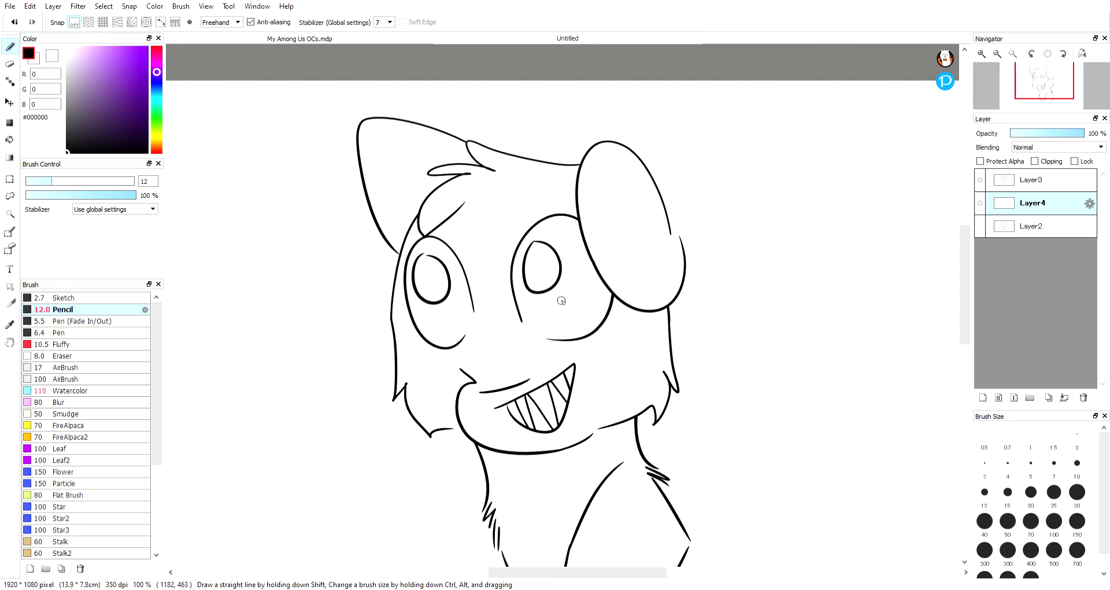
- Add a layer above the line art, show the sketch and try inking jagged cheek fur below the right ear with the 6.4 Pen
left_click(93, 333)
left_click(982, 397)
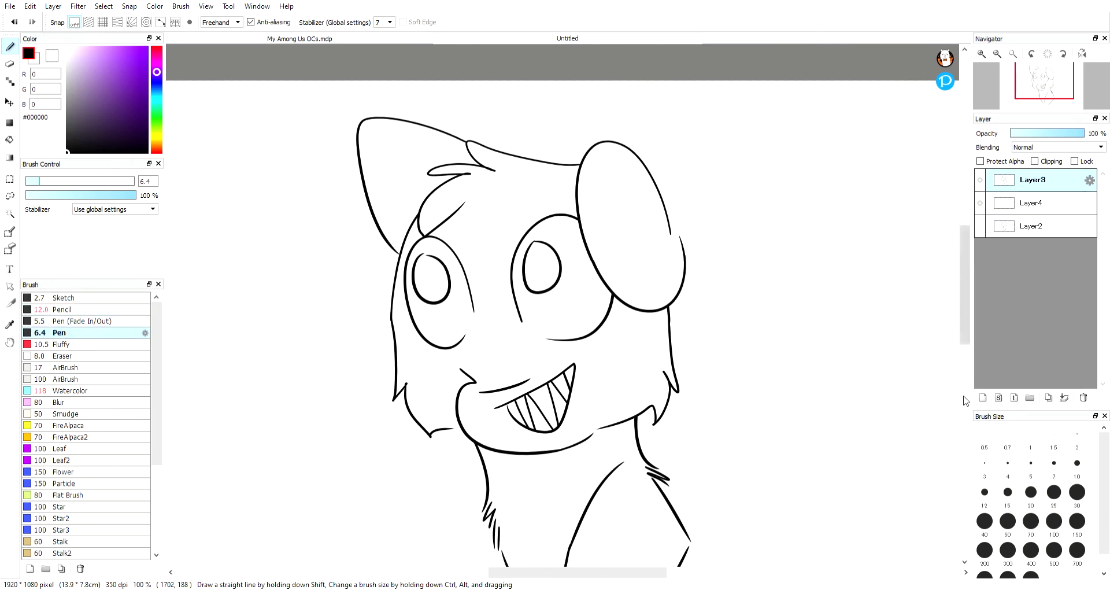
left_click(981, 249)
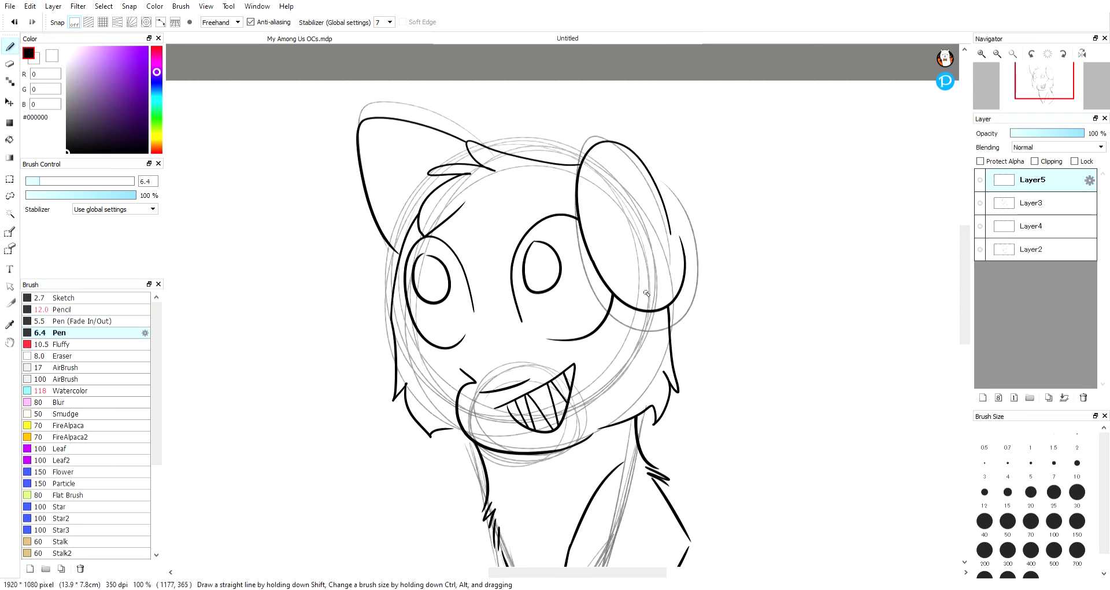
left_click_drag(646, 293, 579, 409)
key("ctrl+z")
left_click_drag(649, 312, 638, 366)
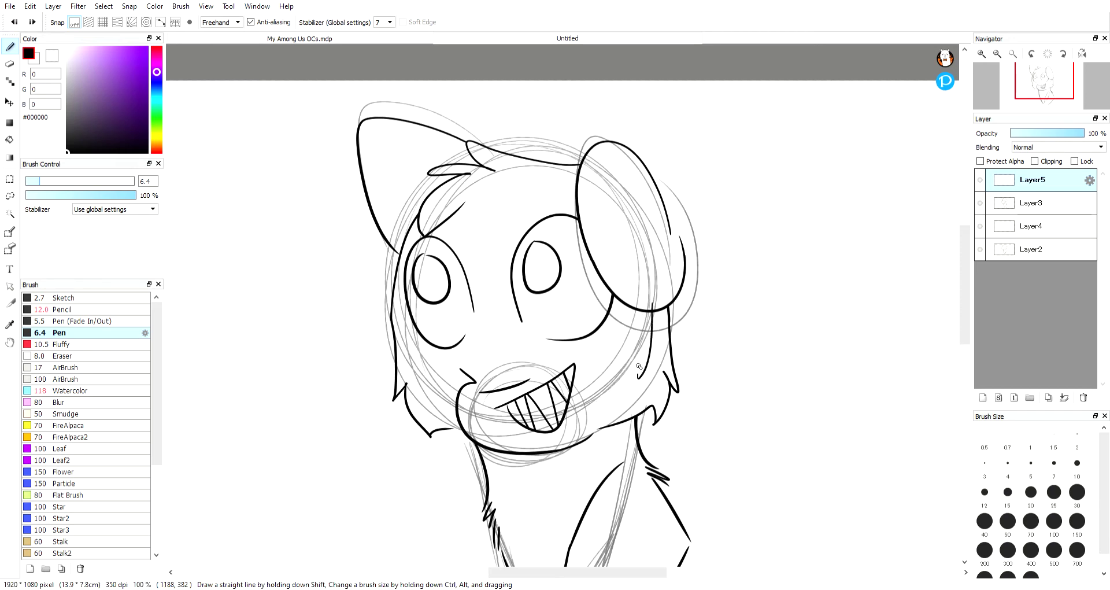
left_click(14, 22)
left_click_drag(644, 363, 601, 407)
left_click_drag(398, 309, 452, 398)
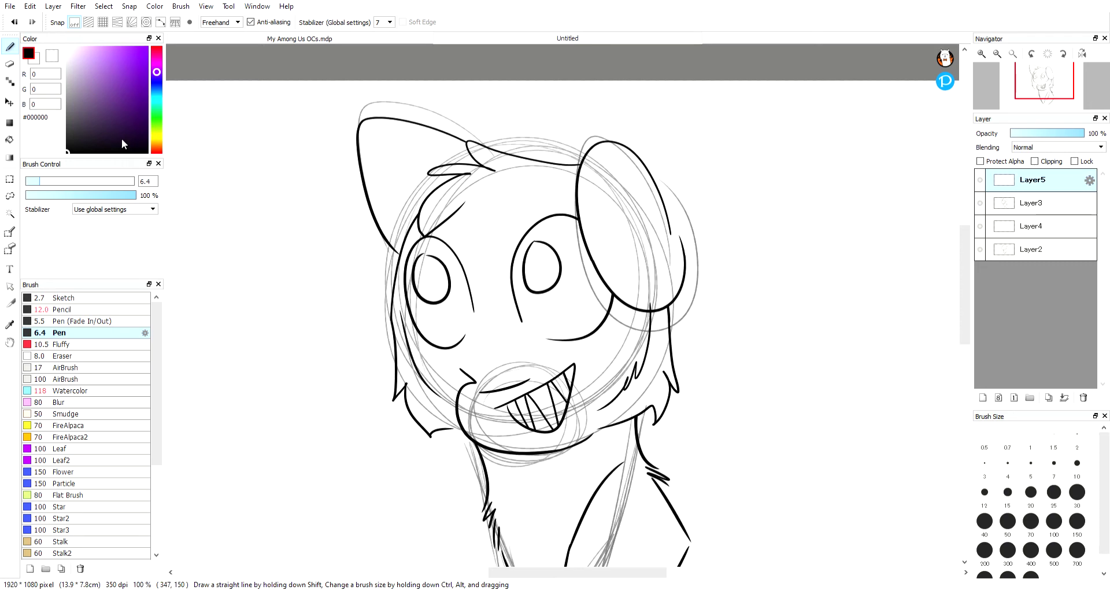
left_click(14, 22)
left_click(14, 22)
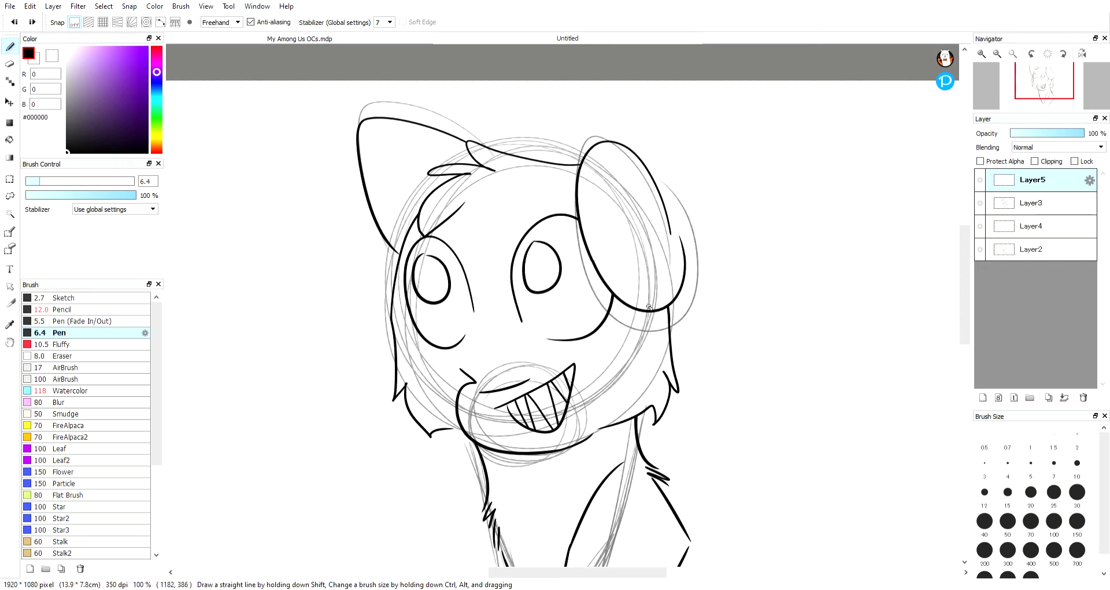
left_click_drag(649, 308, 646, 367)
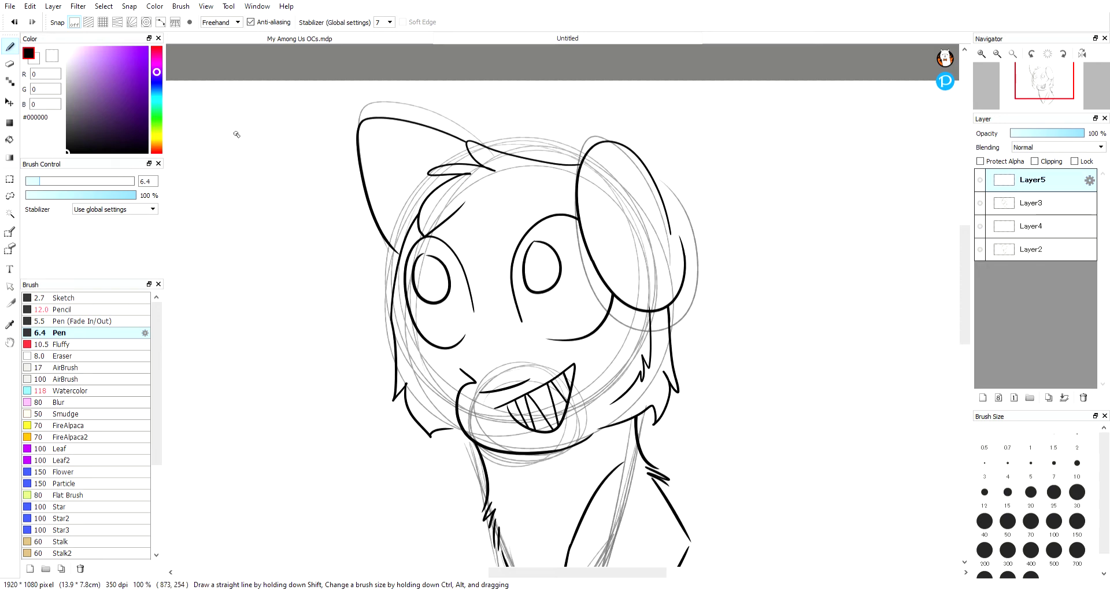
- Merge the cheek fur layer down into Layer3, then undo the merge and discard the fur layer
left_click(9, 63)
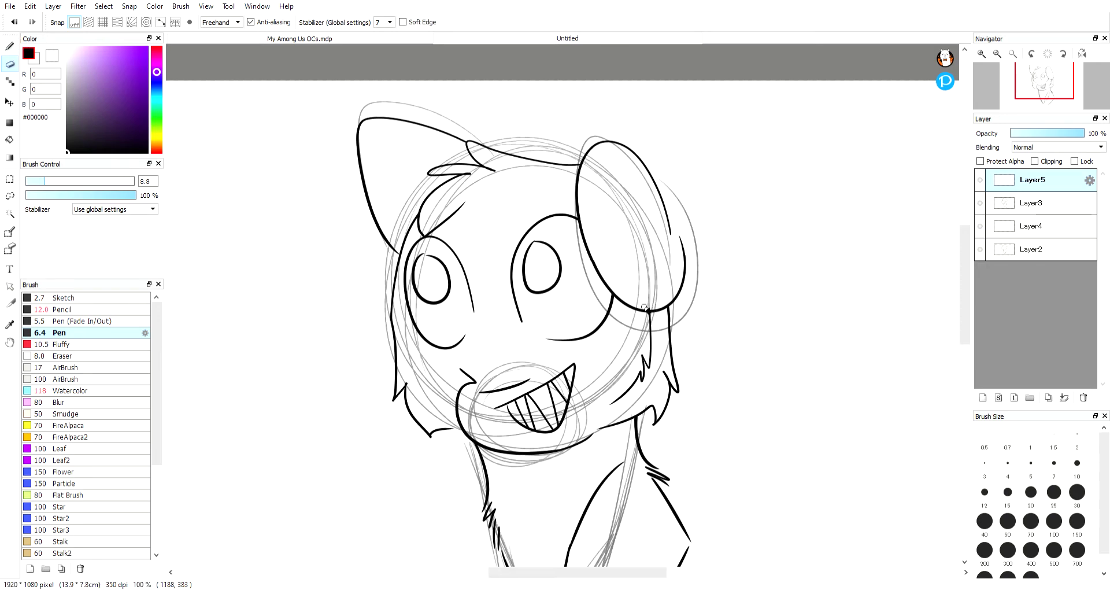
left_click(1064, 397)
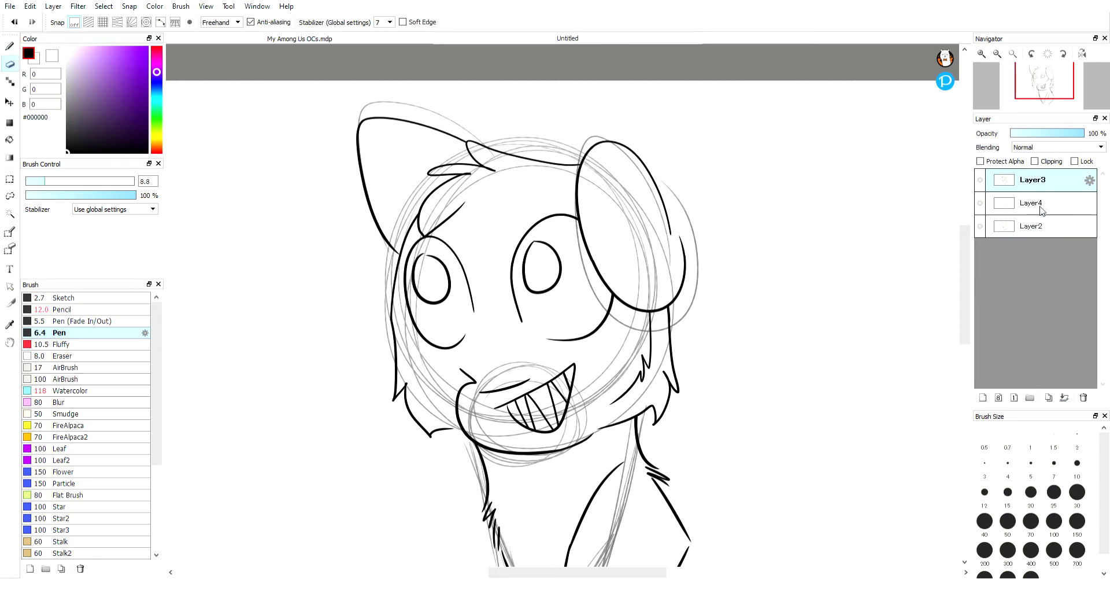
left_click(1041, 208)
left_click(981, 226)
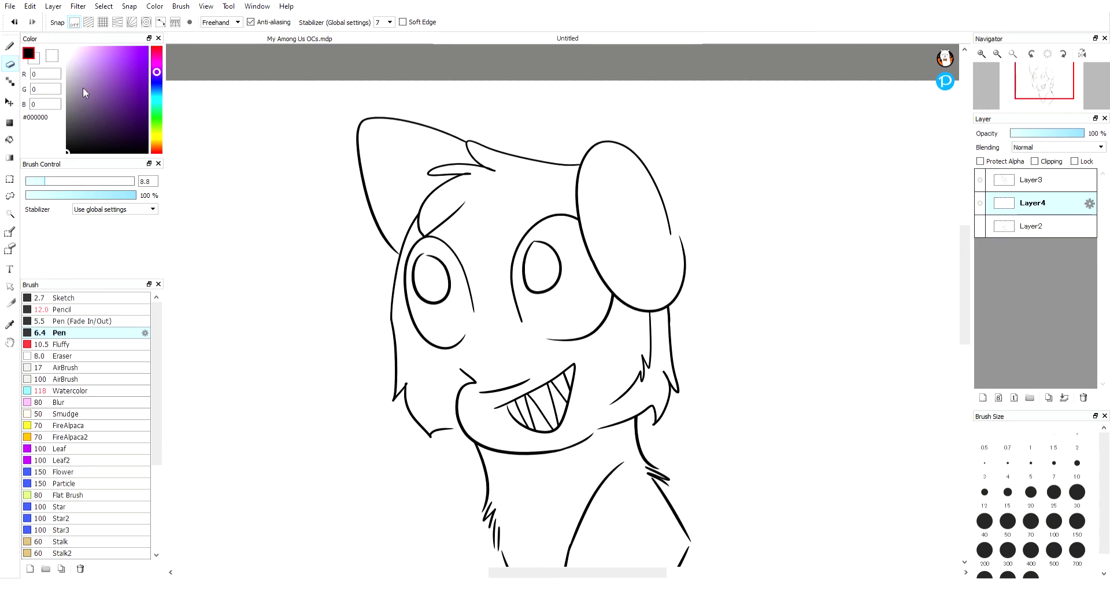
left_click(12, 22)
left_click(12, 23)
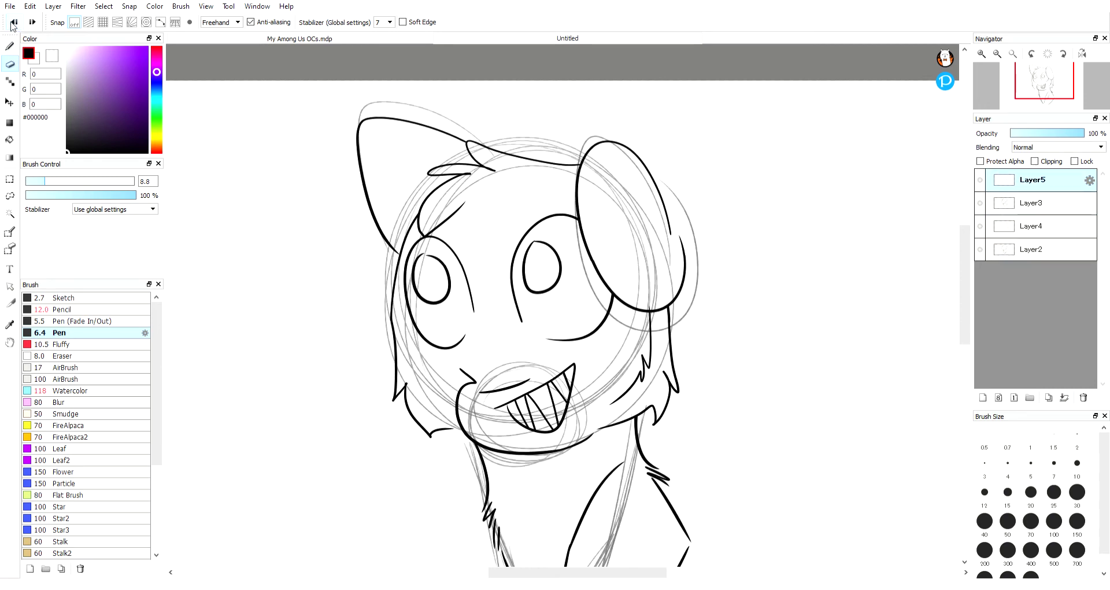
left_click(33, 22)
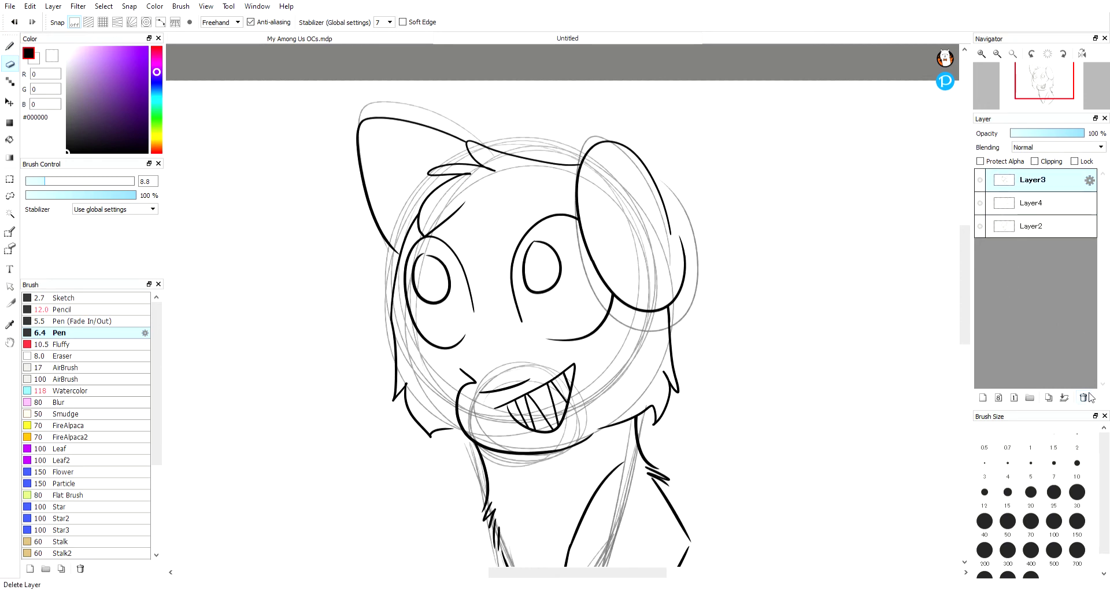
- Make Layer4 active, hide the sketch on Layer2 and choose the Pencil brush at size 12
left_click(1037, 208)
left_click(981, 226)
left_click(9, 46)
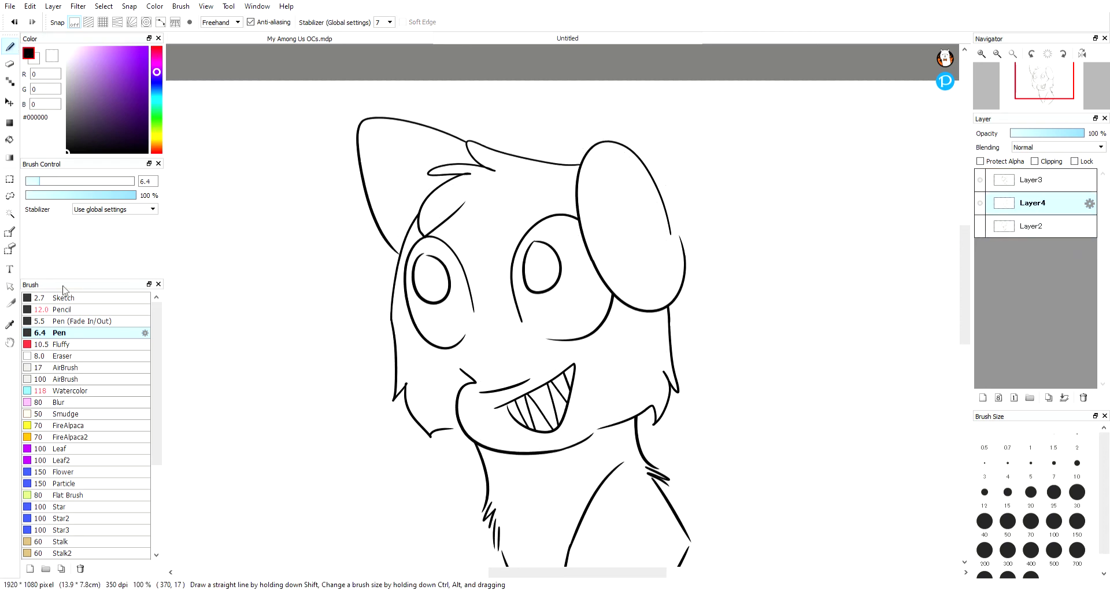
left_click(70, 309)
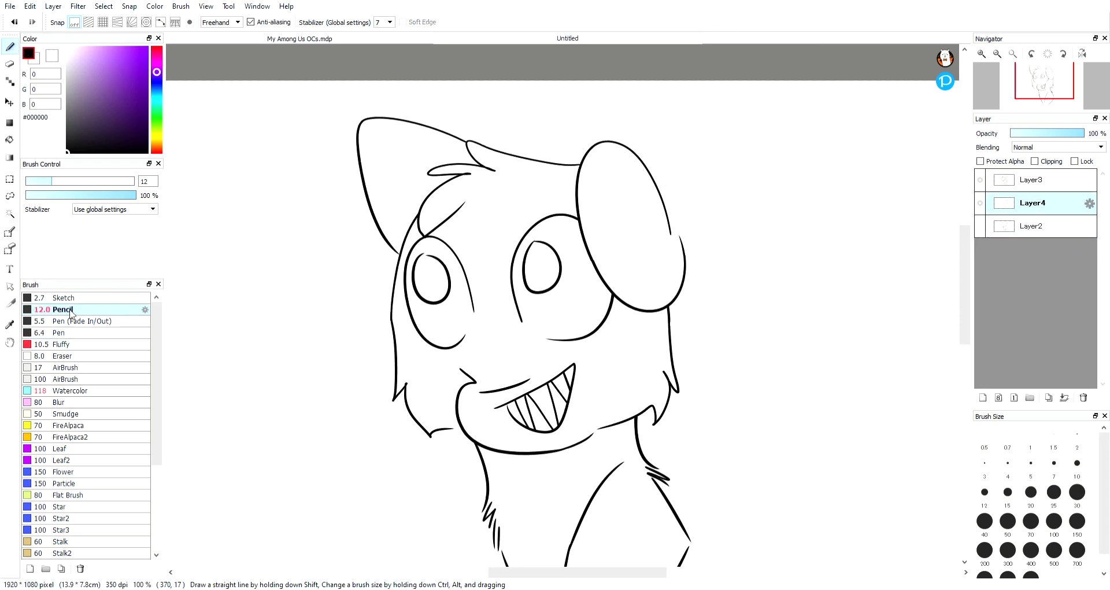
- Open Clover ref.png, sample the light gray #C0C0C0 from the cat's face and return to the Untitled drawing
left_click(31, 51)
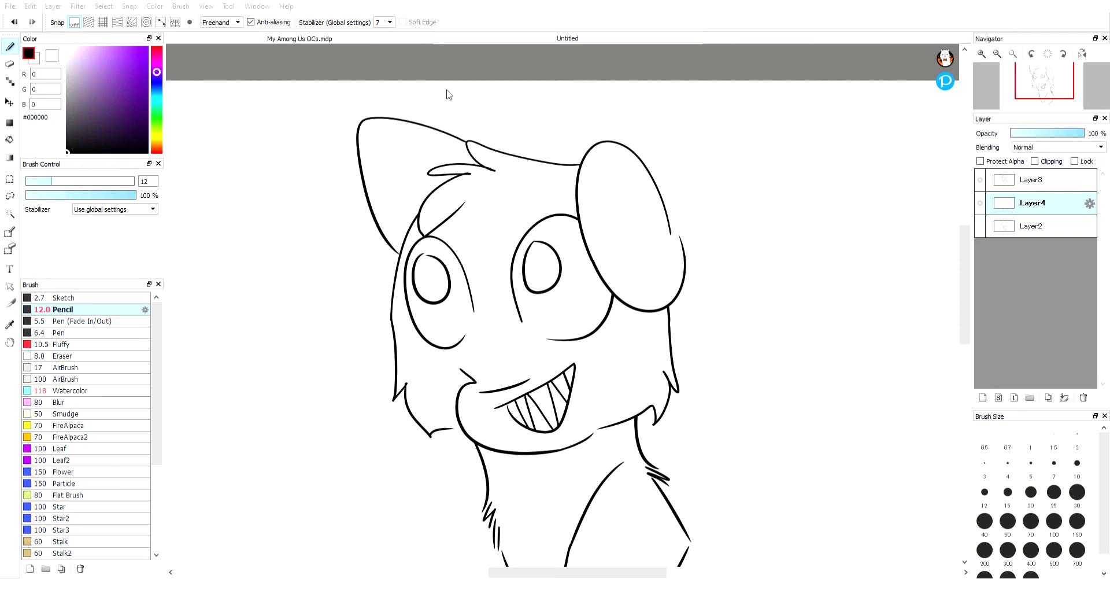
double_click(372, 256)
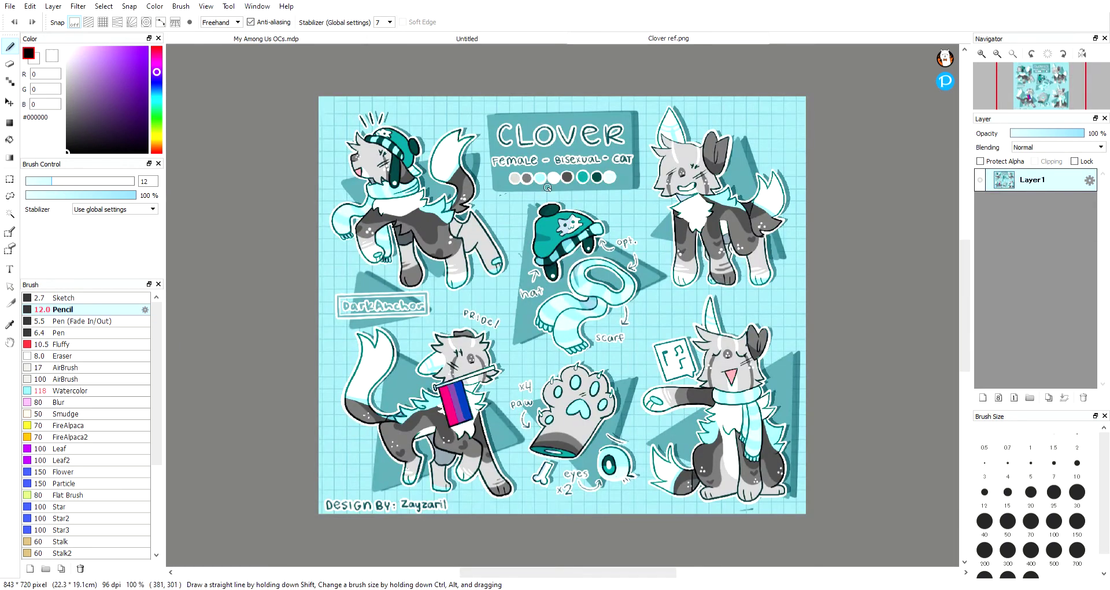
scroll(573, 145, "up", 1)
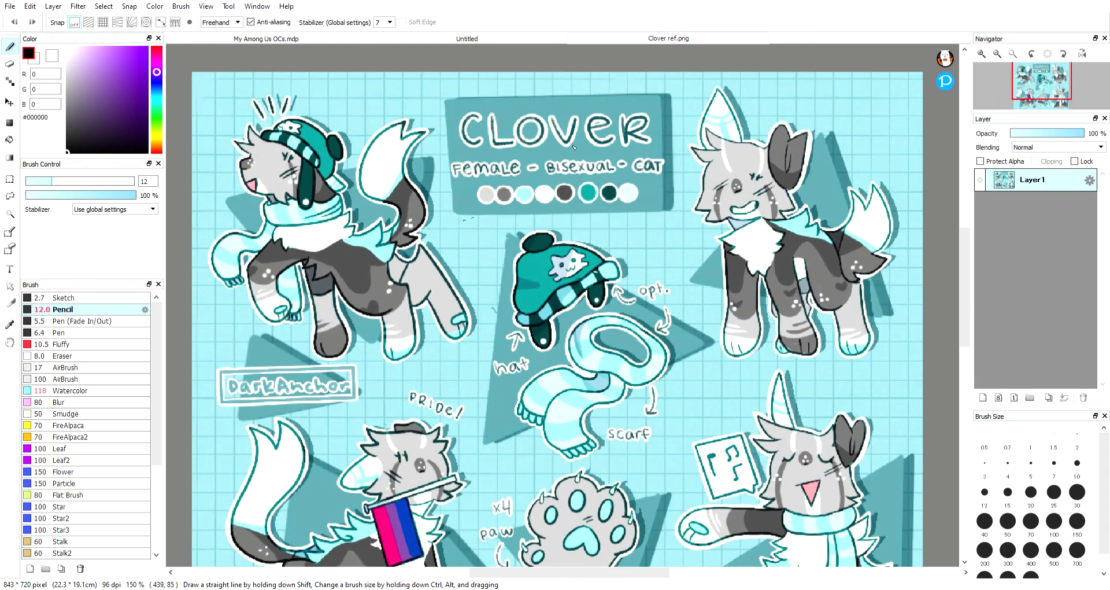
left_click(742, 163, "alt")
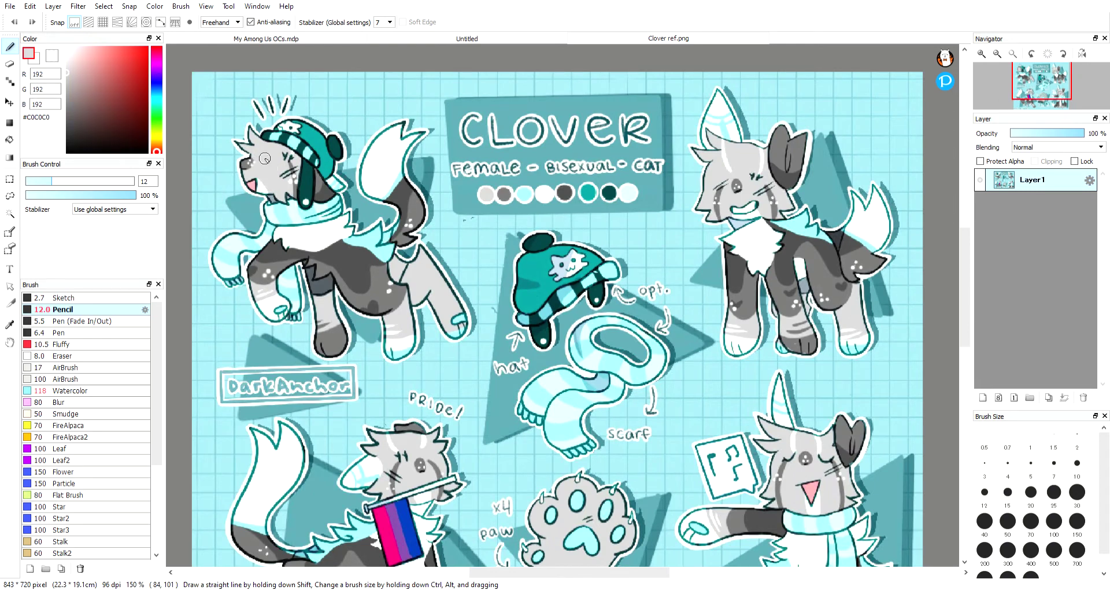
left_click(540, 40)
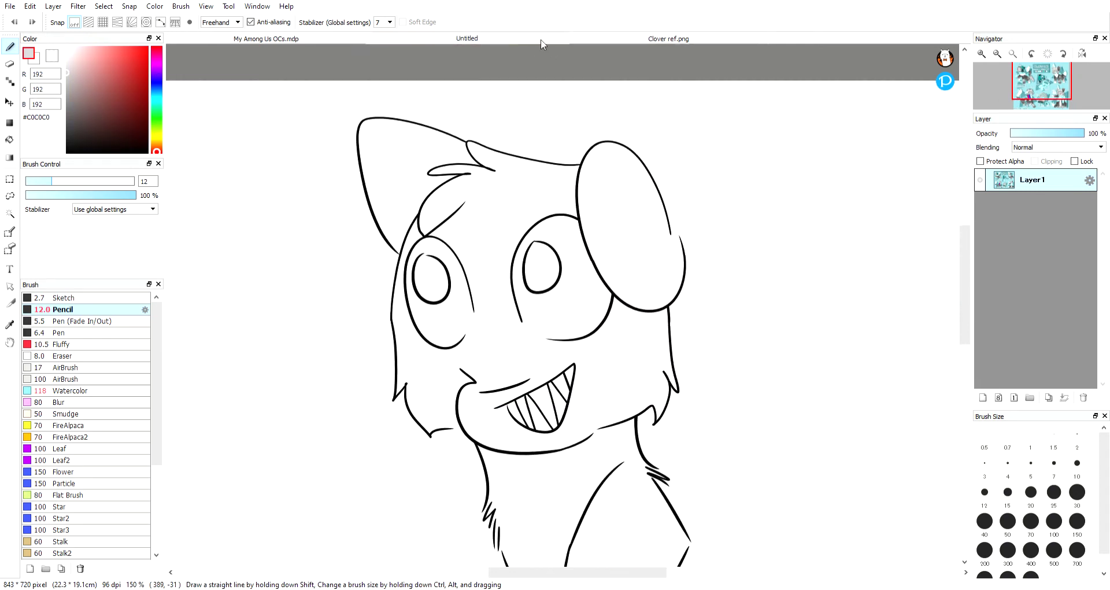
left_click(592, 40)
left_click(534, 40)
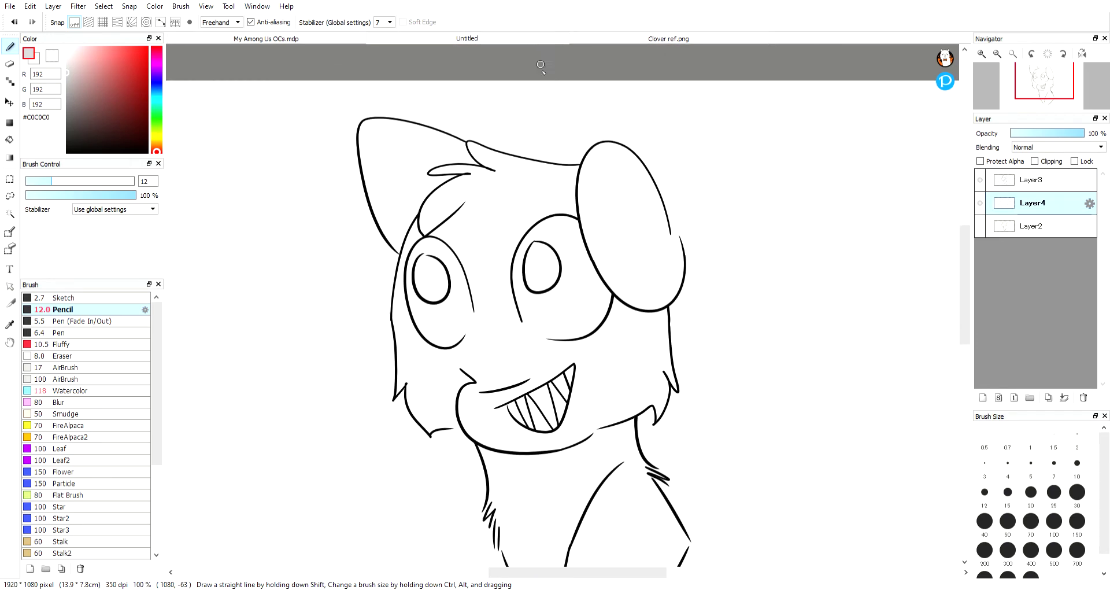
- Hide the line art on Layer3, bucket-fill the whole of Layer4 with the sampled gray and show Layer3 again
scroll(528, 185, "up", 1)
scroll(560, 215, "down", 2)
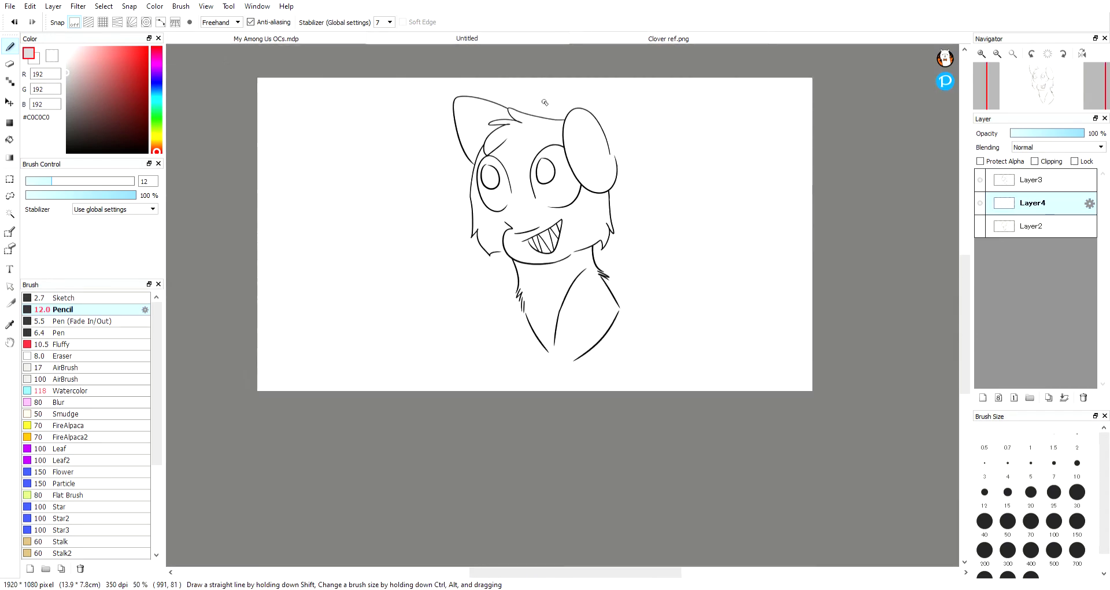
scroll(549, 115, "up", 1)
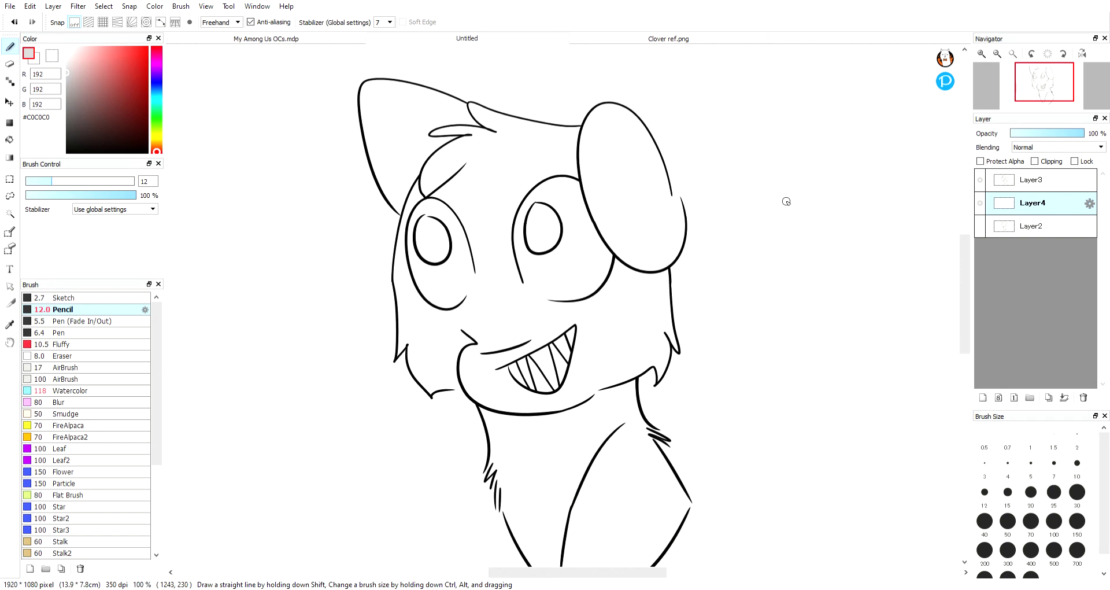
left_click(980, 181)
left_click(9, 140)
left_click(657, 194)
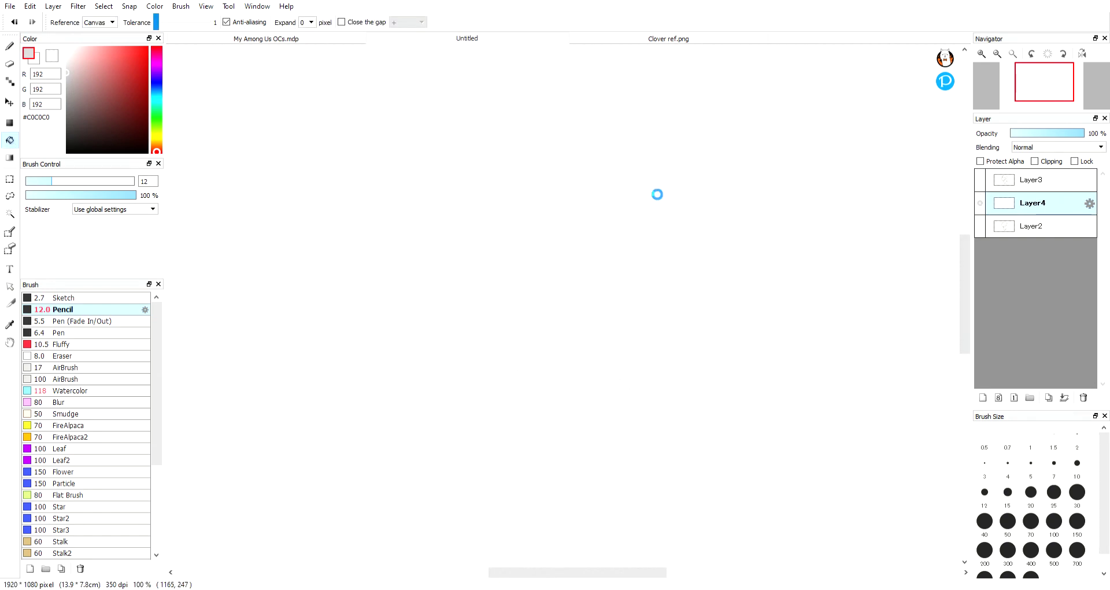
left_click(979, 181)
- Erase the gray fill outside the chest's right corner and open bottom end and along both neck fur tufts to separate the outline gaps
left_click(9, 63)
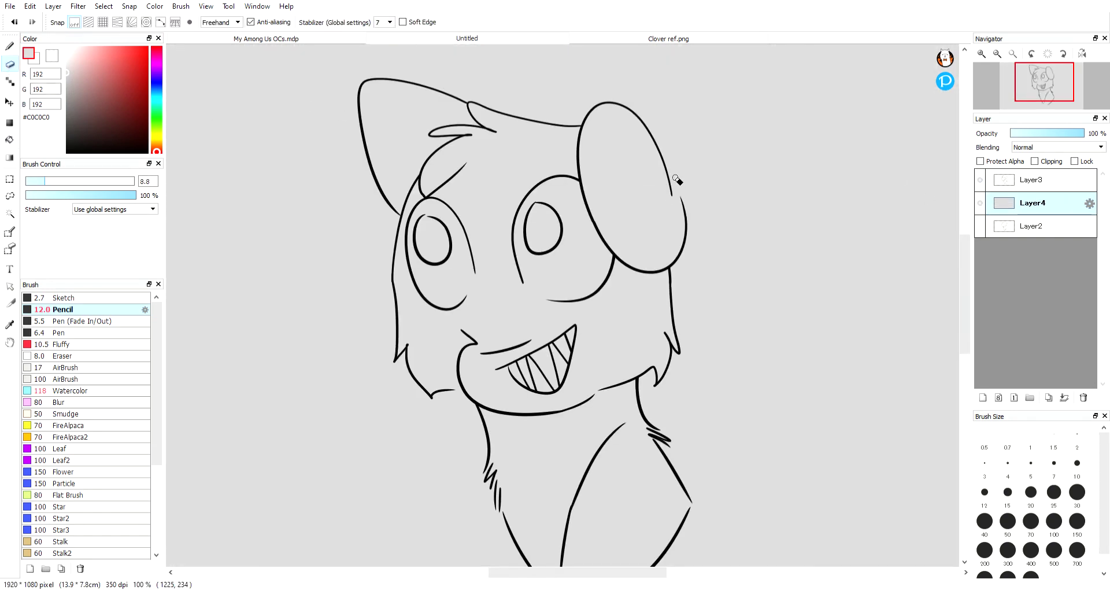
scroll(598, 201, "down", 1)
scroll(647, 428, "up", 3)
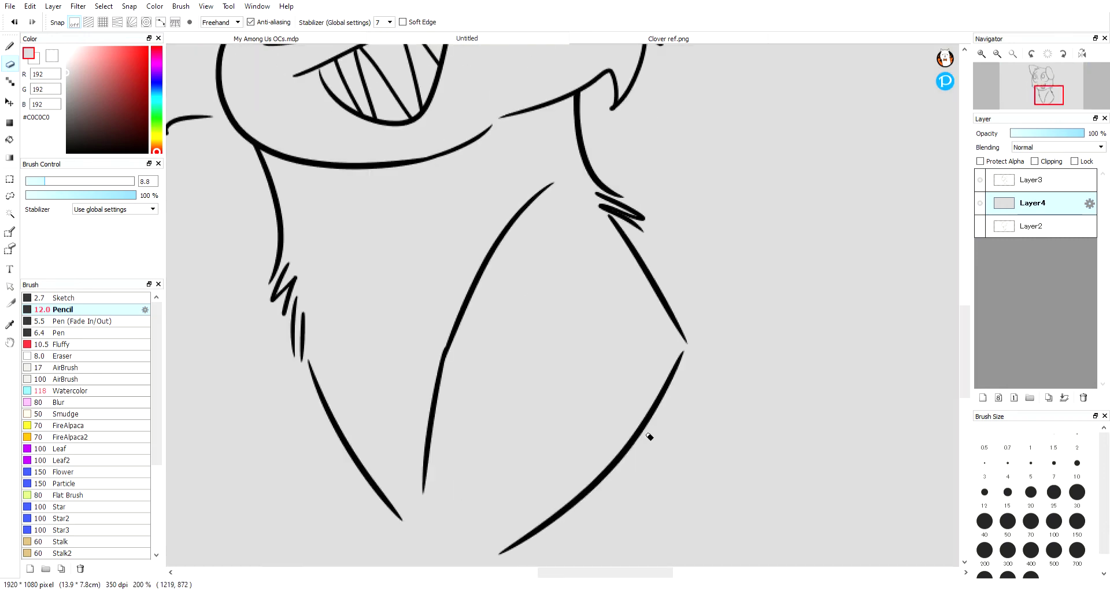
mouse_move(693, 341)
left_mouse_down()
mouse_move(687, 372)
mouse_move(693, 345)
left_mouse_up()
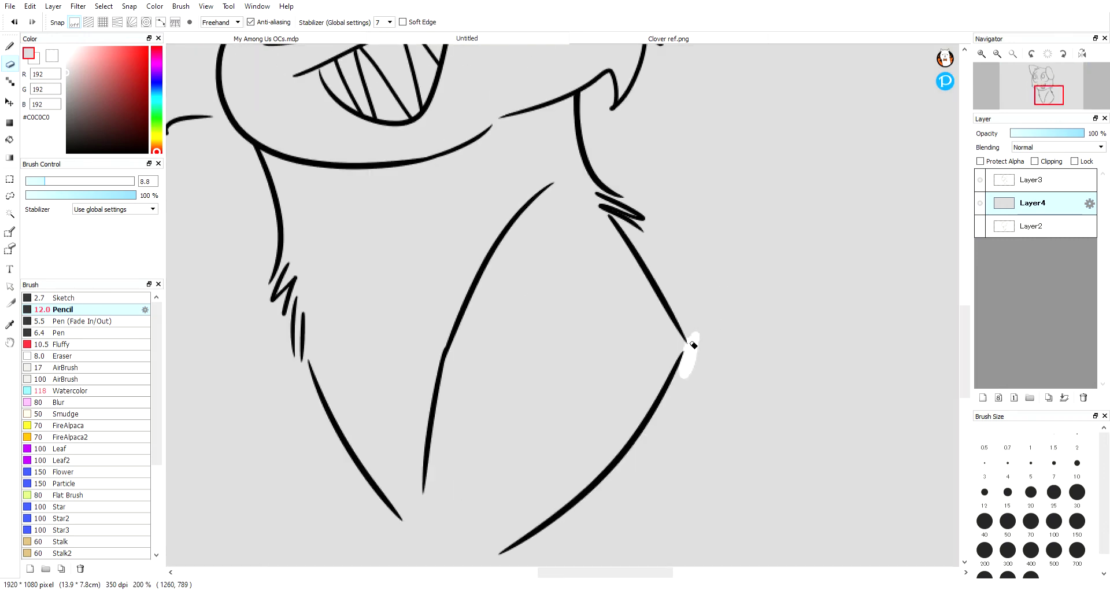
mouse_move(387, 523)
left_mouse_down()
mouse_move(416, 543)
mouse_move(509, 559)
left_mouse_up()
left_click_drag(426, 543, 535, 559)
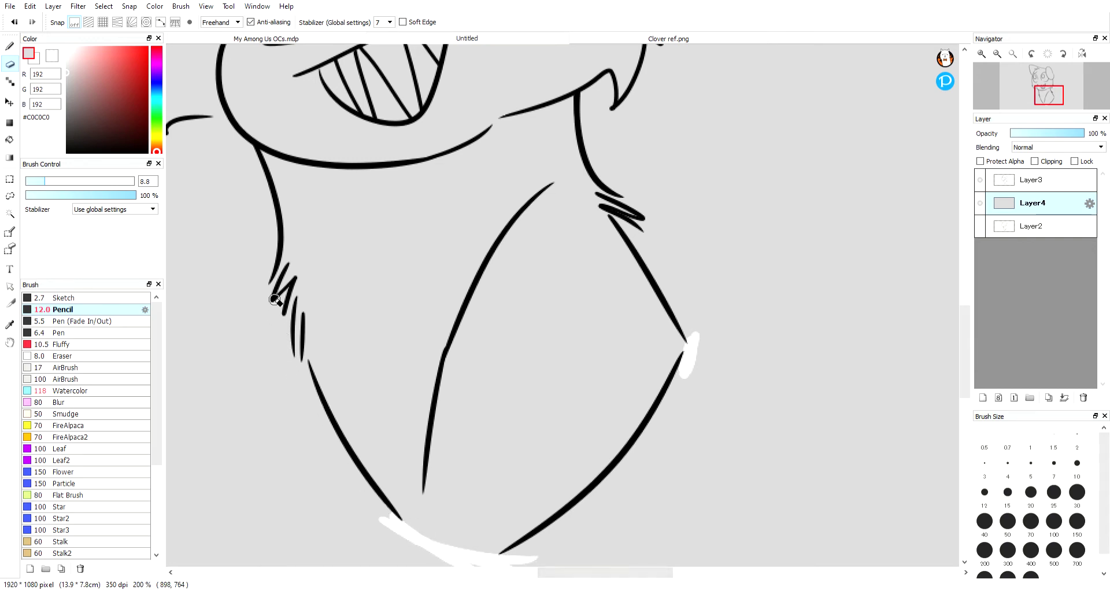
mouse_move(274, 298)
left_mouse_down()
mouse_move(267, 272)
mouse_move(269, 316)
mouse_move(301, 372)
mouse_move(275, 306)
mouse_move(289, 289)
mouse_move(275, 317)
left_mouse_up()
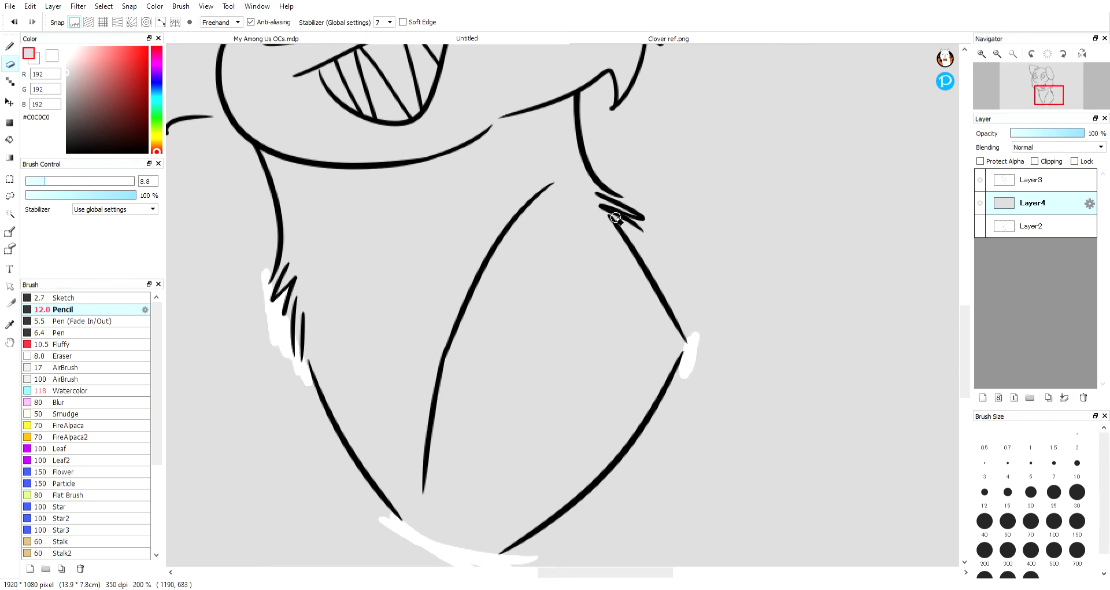
mouse_move(615, 221)
left_mouse_down()
mouse_move(635, 240)
mouse_move(614, 188)
left_mouse_up()
- Erase the gray fill just outside the gap between left cheek and muzzle and beside the gap in the right ear's outer edge
scroll(507, 197, "up", 5)
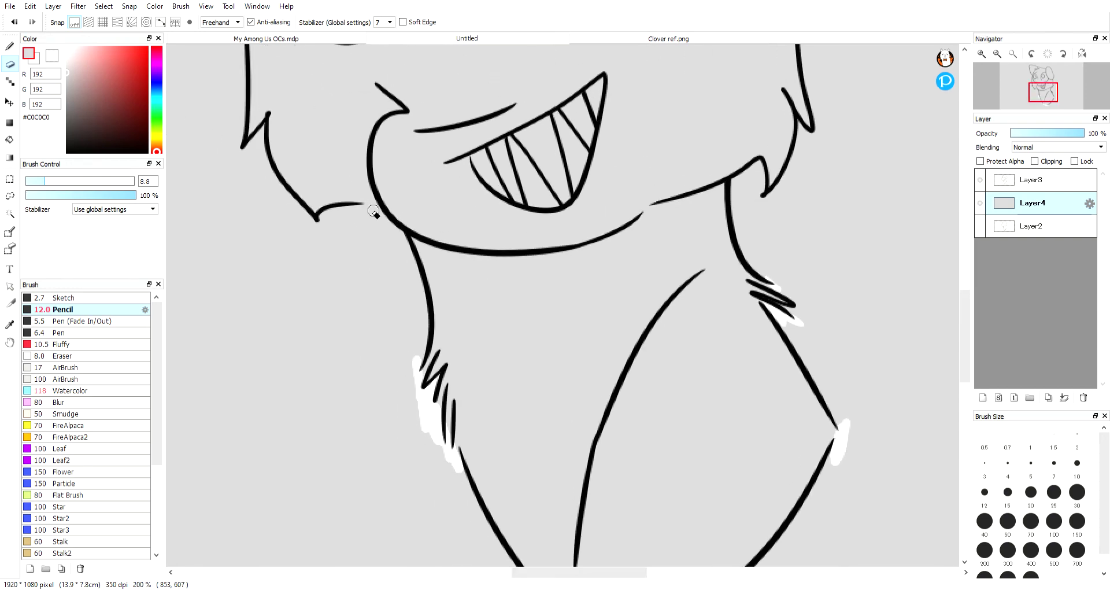
left_click_drag(355, 207, 399, 239)
scroll(371, 154, "up", 10)
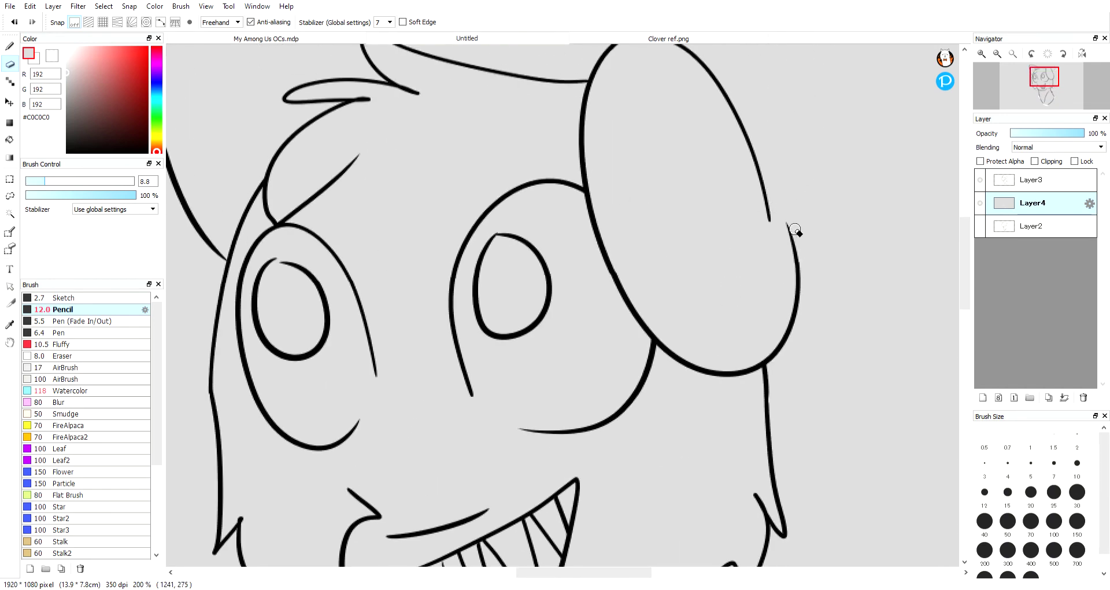
left_click_drag(794, 236, 768, 173)
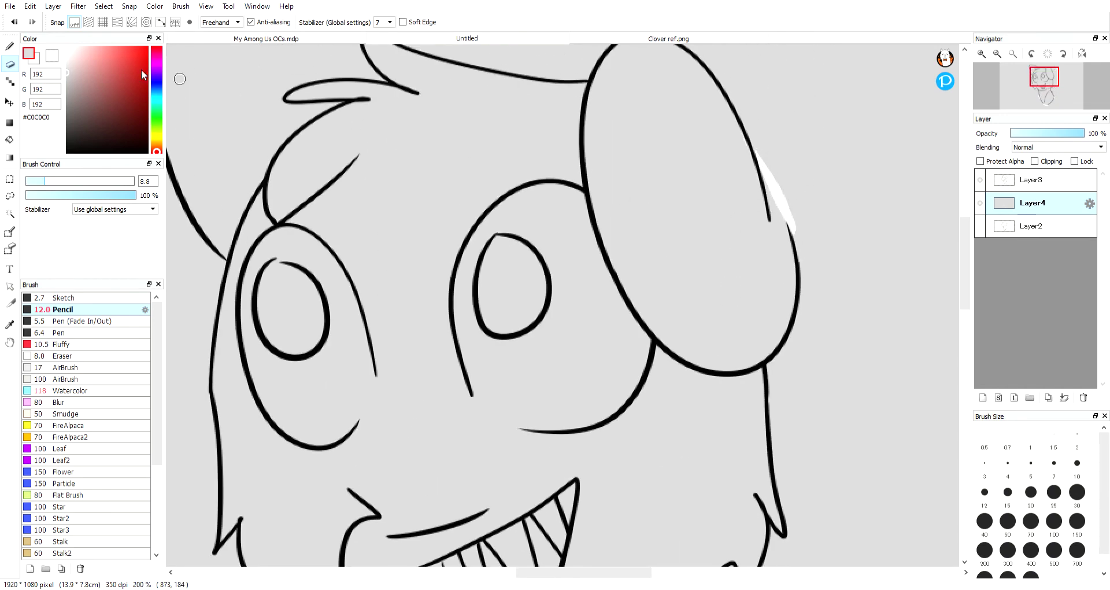
- Finish erasing gray beside the gap in the right ear's outer edge and bucket-fill the area outside the character with transparency
left_click(27, 23)
left_click_drag(761, 162, 794, 223)
mouse_move(594, 181)
left_mouse_down()
mouse_move(675, 283)
mouse_move(534, 170)
left_mouse_up()
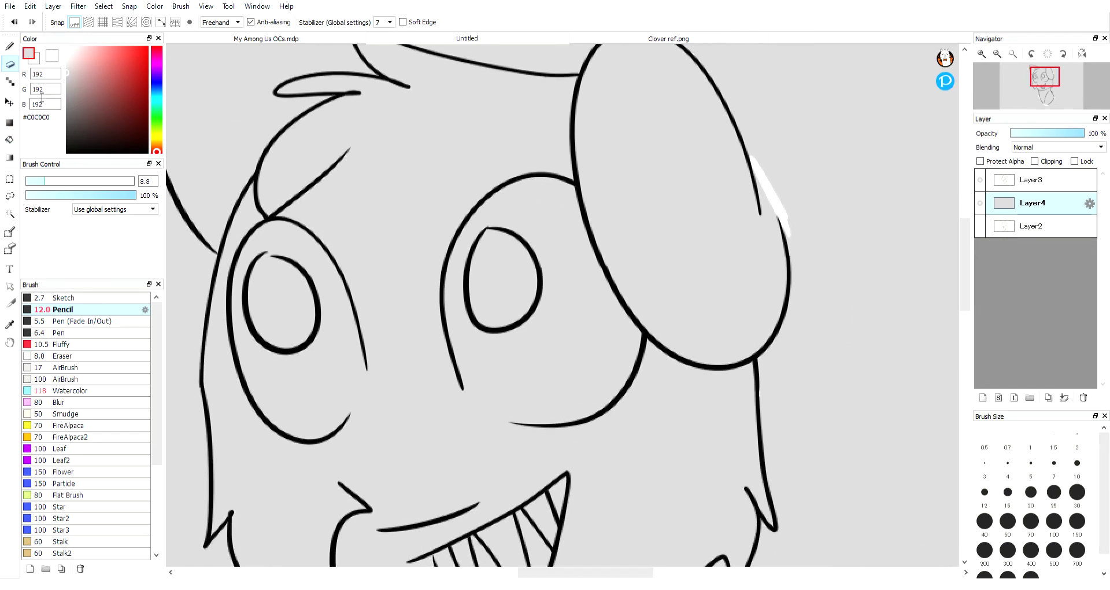
left_click(11, 141)
left_click(53, 55)
left_click(815, 180)
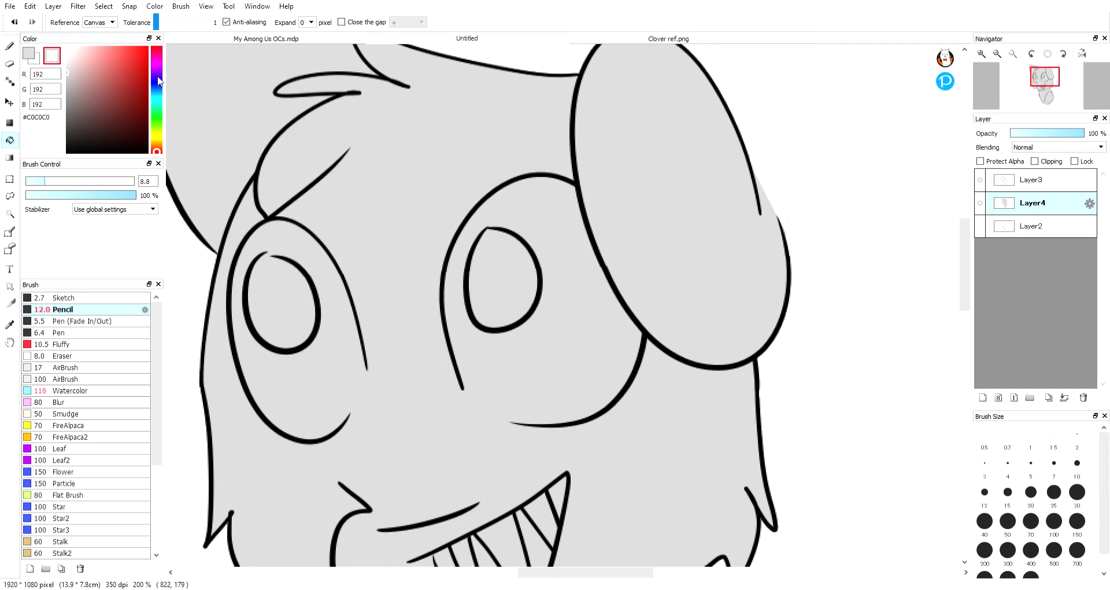
- Return to the Pencil with the gray color, add a new layer directly above Layer4 and turn on its clipping
left_click(27, 56)
key("b")
scroll(680, 146, "down", 2)
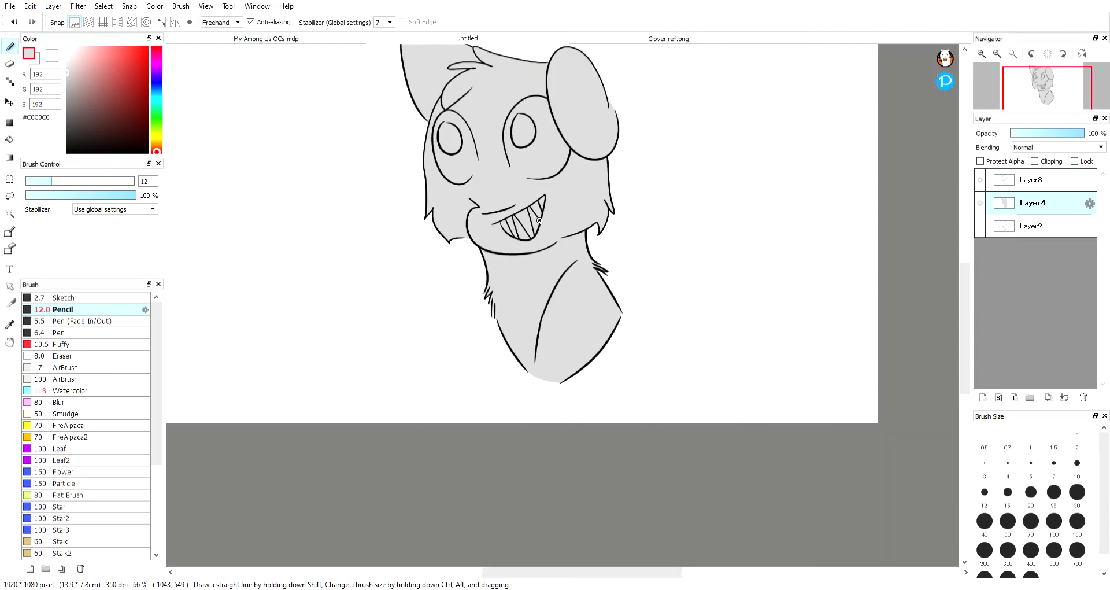
scroll(566, 350, "down", 1)
scroll(527, 168, "up", 3)
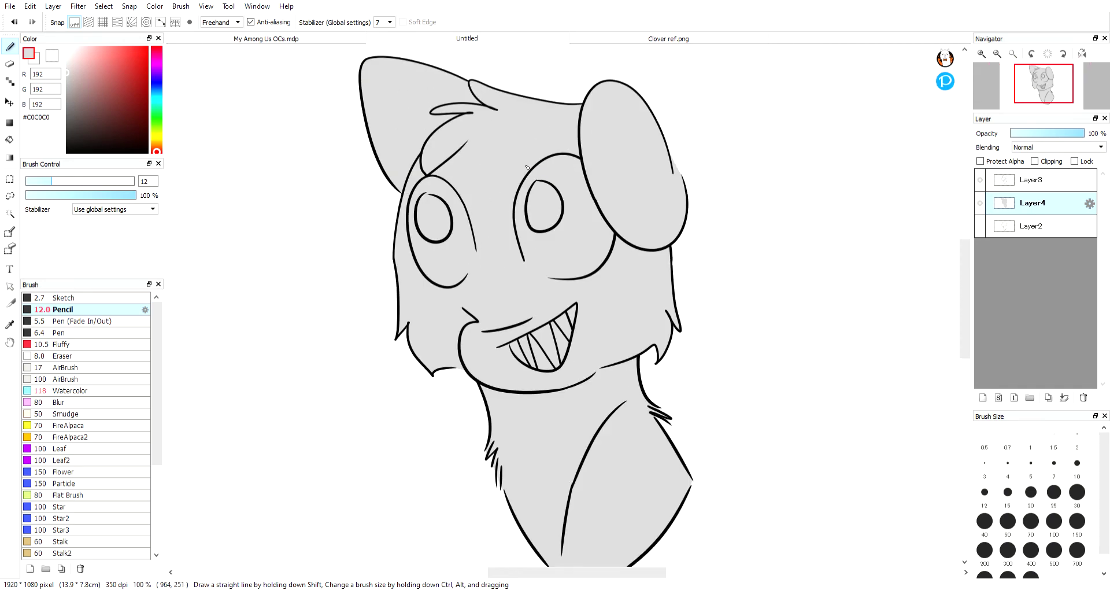
left_click(983, 397)
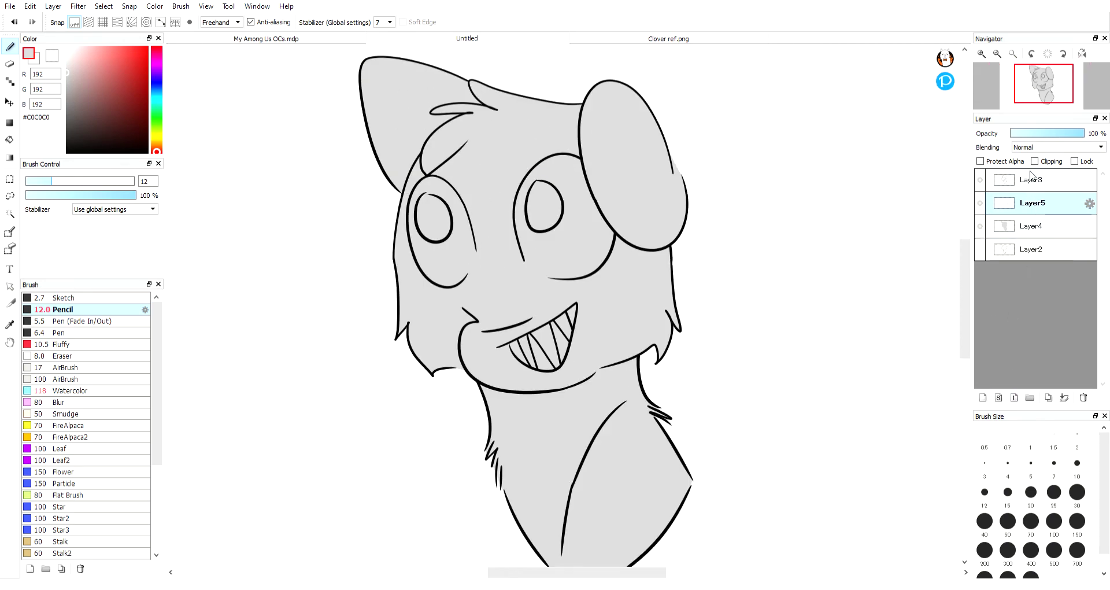
left_click(1034, 162)
- Sample white #FFFFFF from the cat's striped ear in Clover ref.png and set the Pencil size to about 30 in the Untitled drawing
left_click(669, 39)
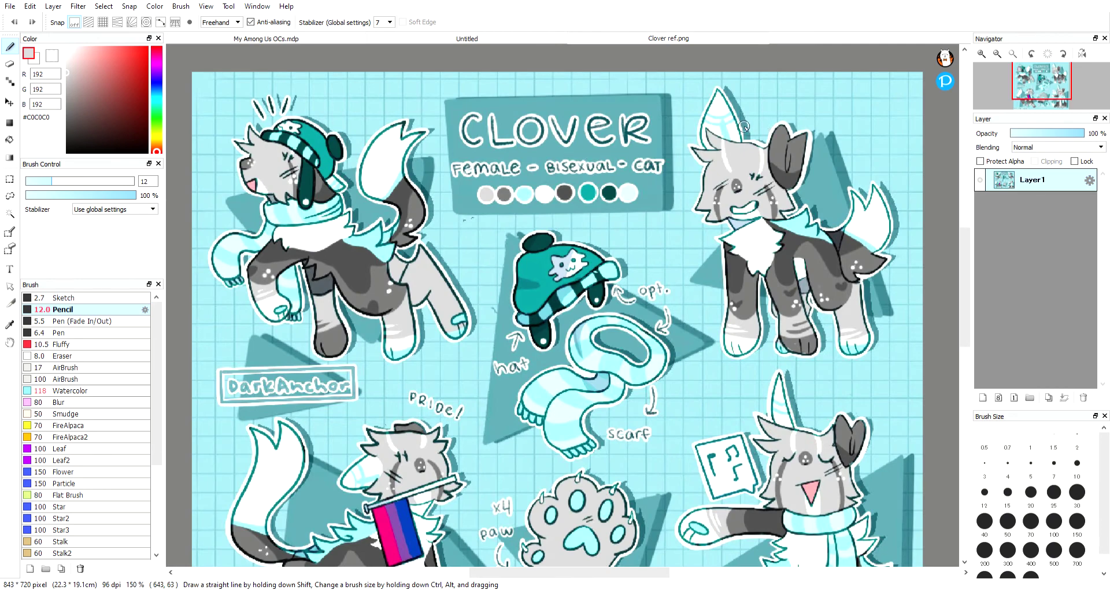
left_click(718, 107, "alt")
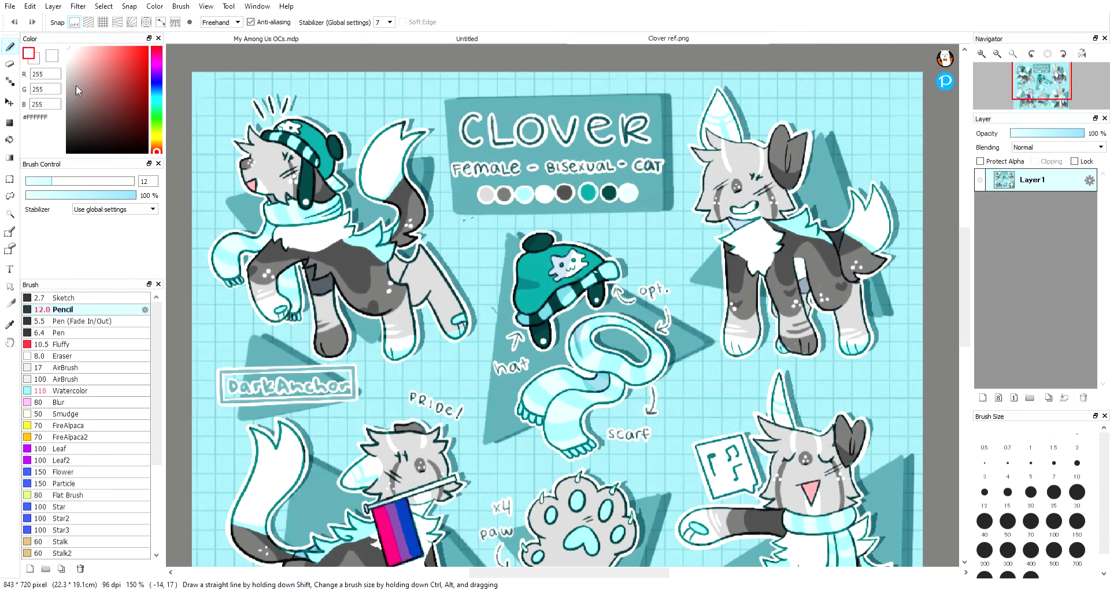
left_click(493, 41)
left_click(669, 39)
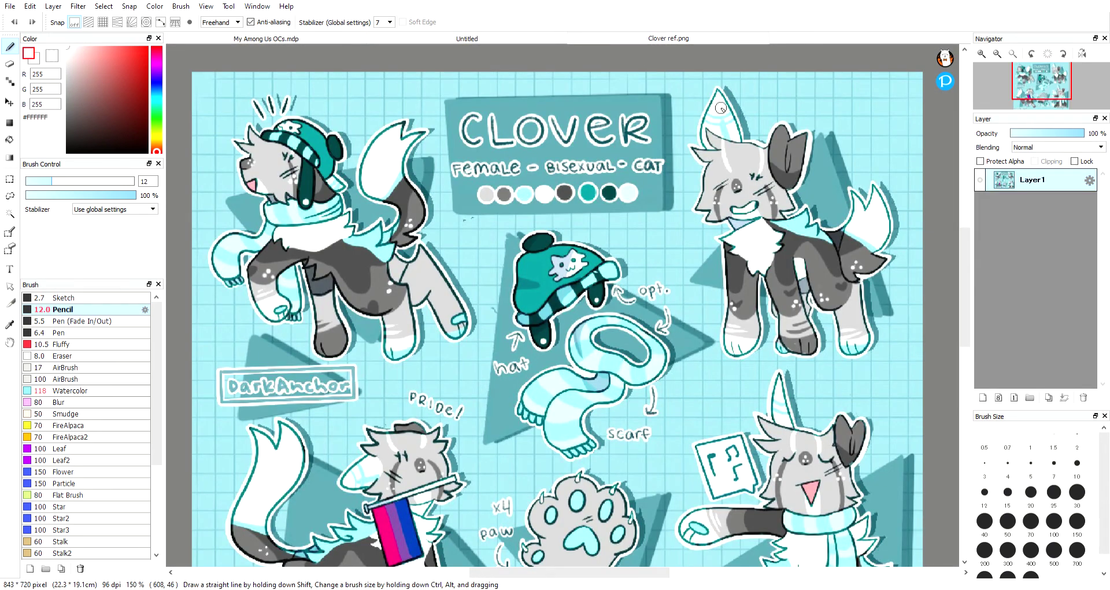
left_click(483, 40)
left_click(87, 181)
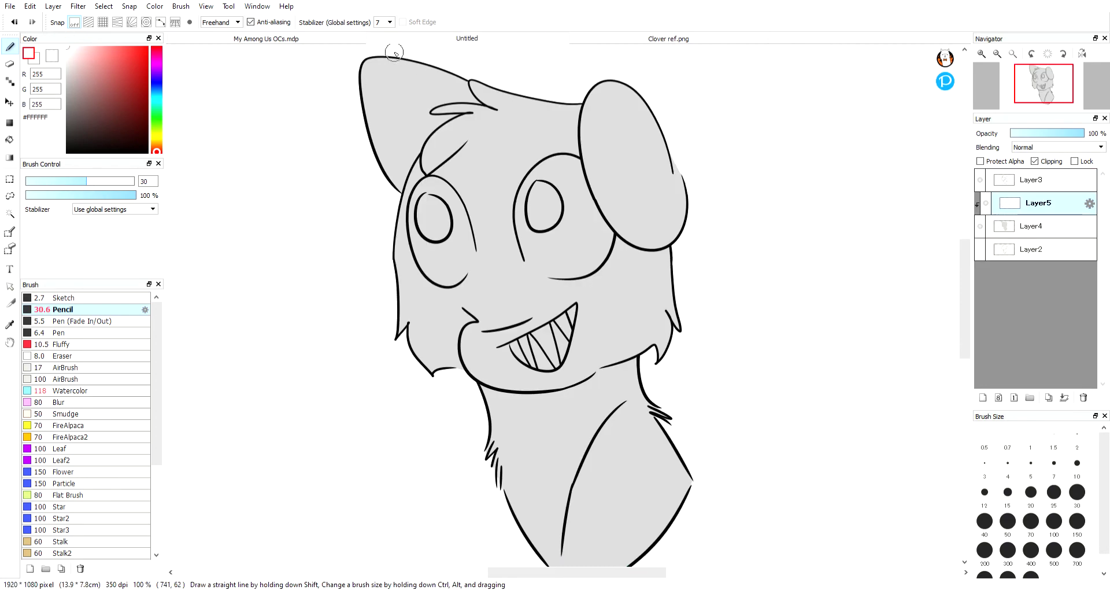
- Paint the outer part of the left ear white on the clipped layer and undo the excess strokes reaching over the forehead
mouse_move(373, 96)
left_mouse_down()
mouse_move(419, 52)
mouse_move(446, 55)
mouse_move(402, 64)
mouse_move(388, 136)
left_mouse_up()
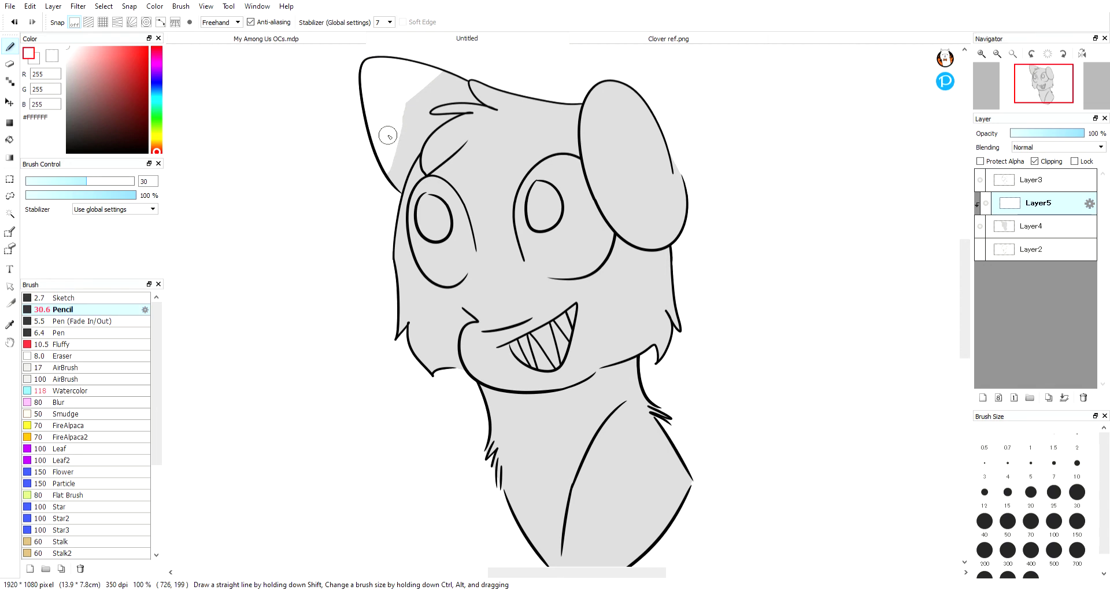
scroll(398, 60, "up", 2)
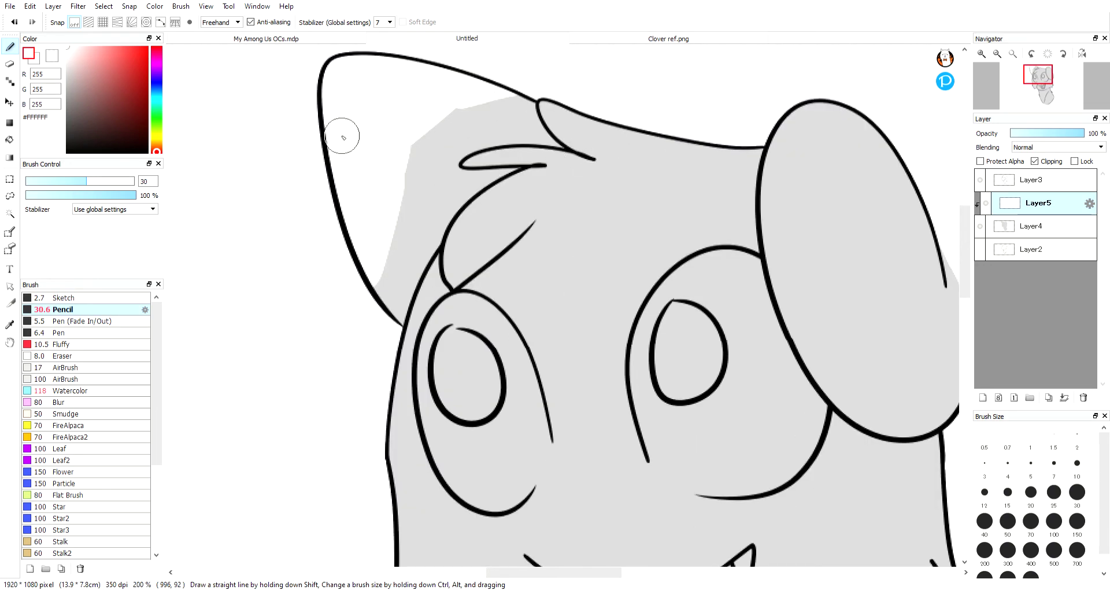
mouse_move(344, 137)
left_mouse_down()
mouse_move(557, 79)
mouse_move(379, 333)
left_mouse_up()
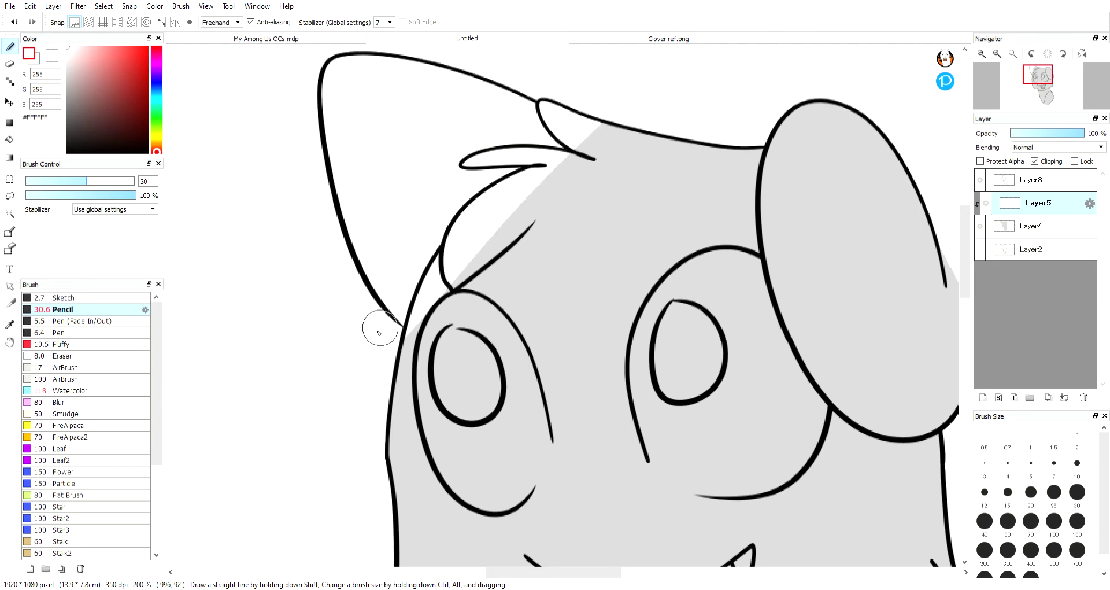
left_click(14, 22)
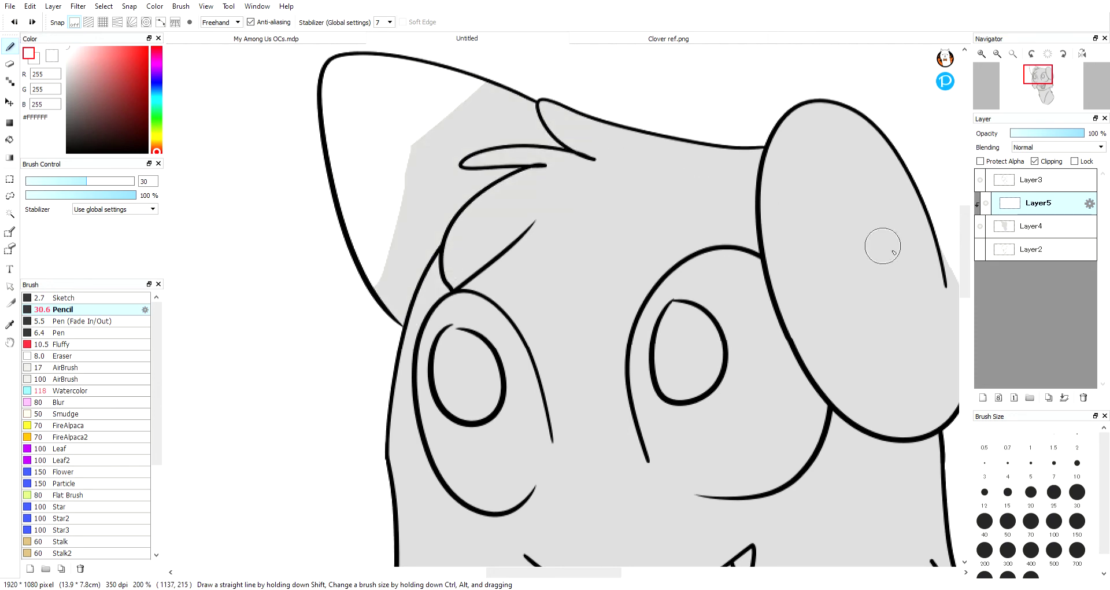
key("ctrl+z")
- Paint a thick red #FF1800 band across the forehead and the top of the right ear on Layer5 and turn off its clipping
left_click(982, 209)
left_click(1035, 161)
left_click(1034, 162)
left_click(147, 47)
mouse_move(688, 191)
left_mouse_down()
mouse_move(461, 237)
mouse_move(528, 241)
mouse_move(850, 124)
left_mouse_up()
left_click(1035, 161)
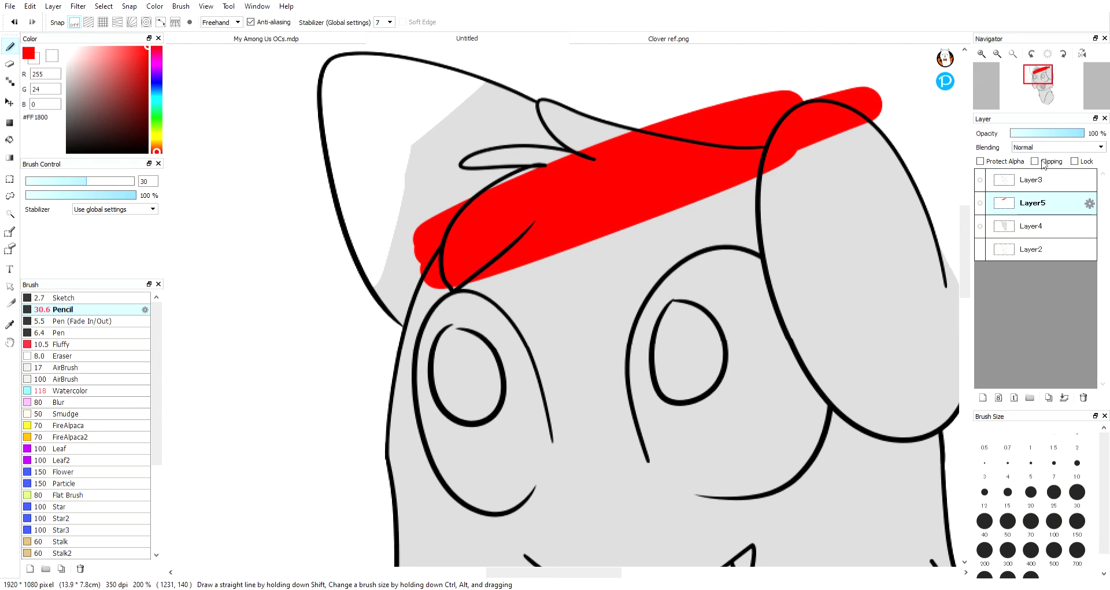
- Clip Layer5 to the layer below and undo the red test strokes across the head
left_click(1042, 164)
left_click(1040, 166)
left_click(1037, 167)
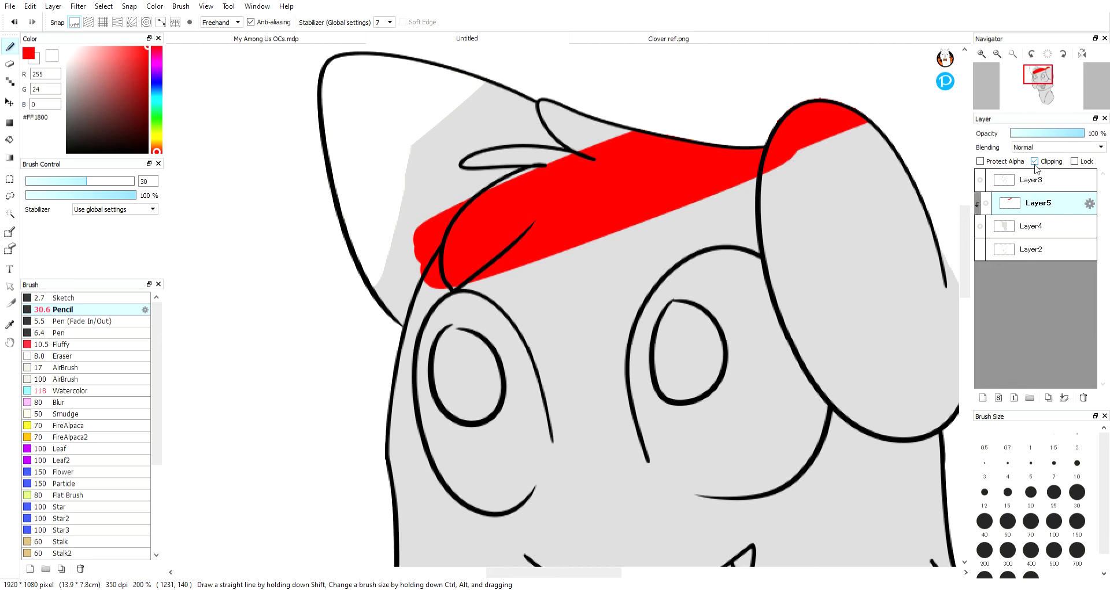
left_click(16, 24)
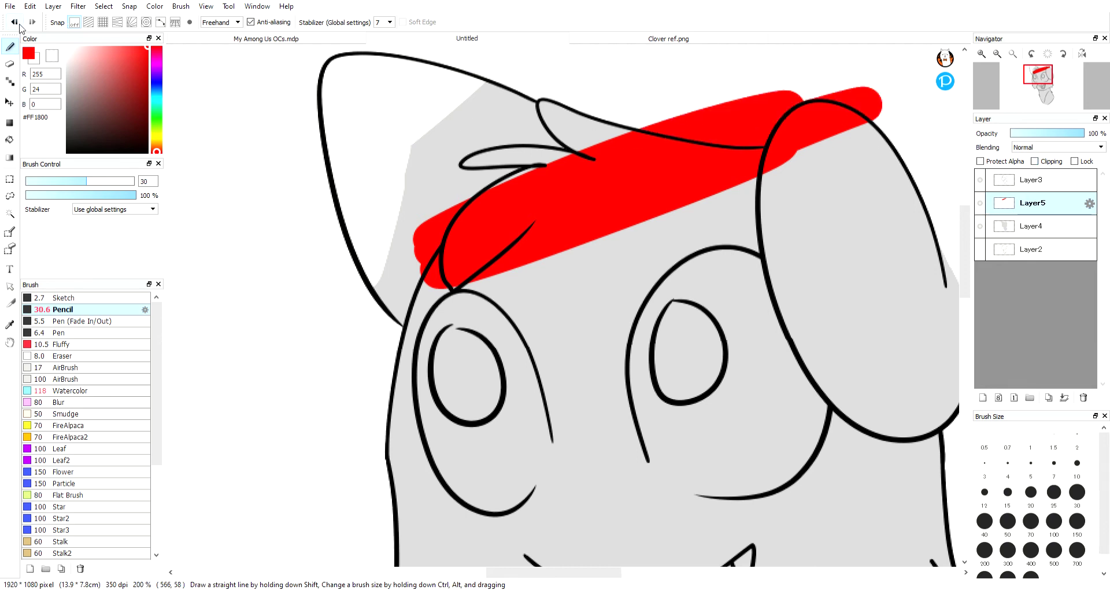
left_click(16, 24)
left_click(16, 23)
left_click(15, 24)
left_click(16, 23)
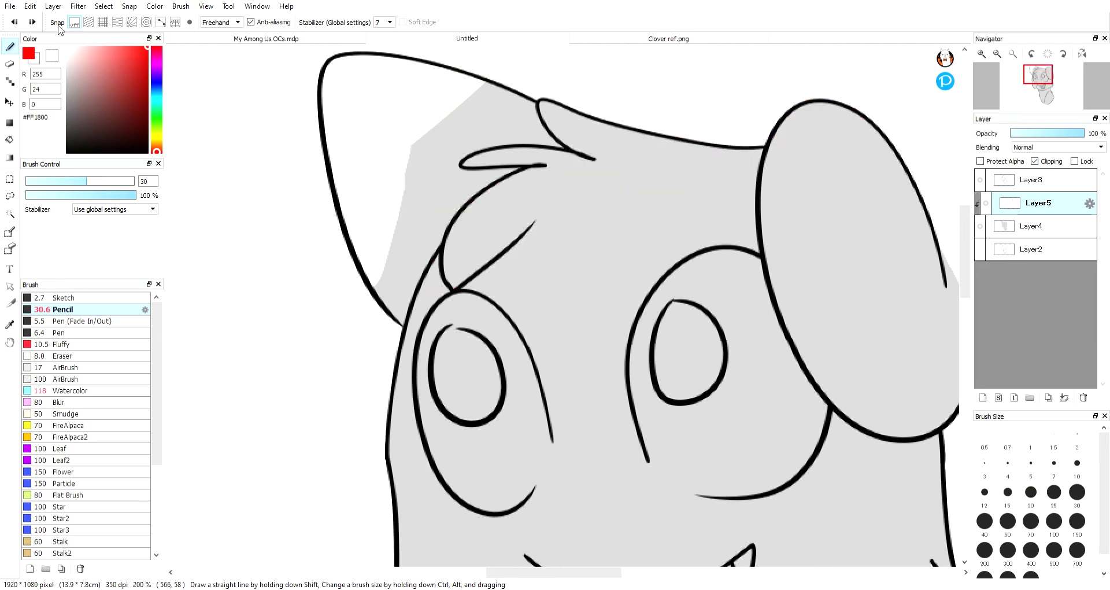
- Switch to white and paint the pointed ear on Layer5, working around the hair tufts with the Pencil at size 6.4
key("x")
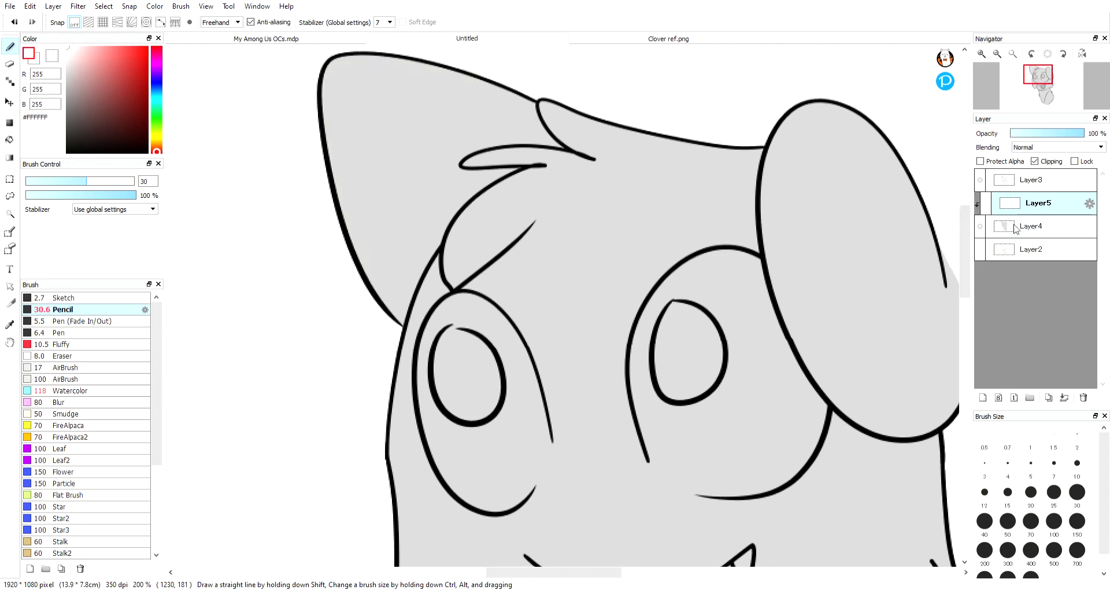
left_click(985, 203)
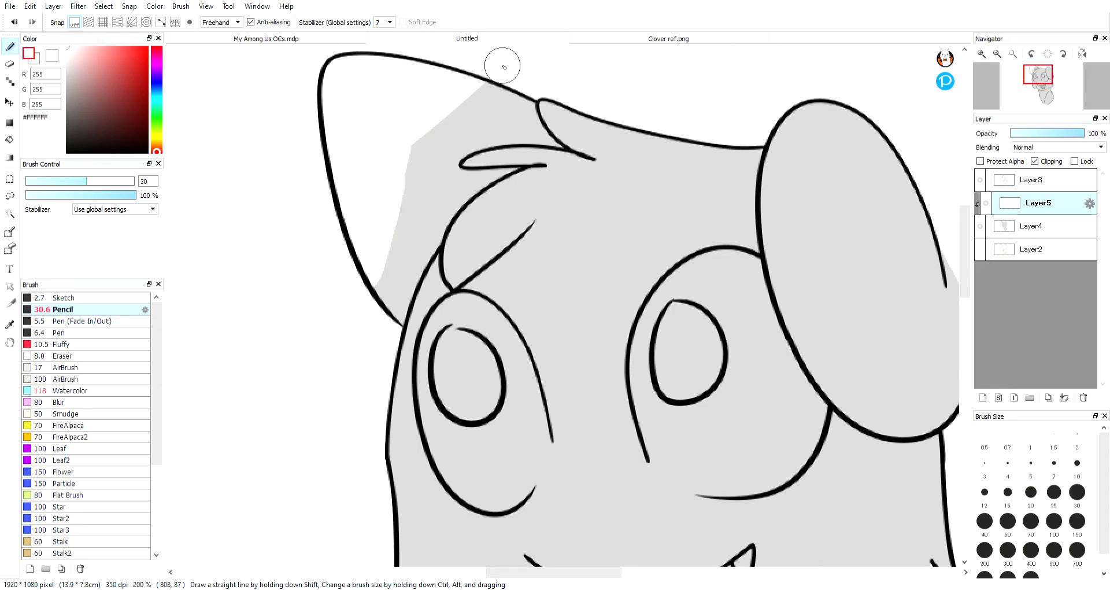
mouse_move(508, 62)
left_mouse_down()
mouse_move(441, 124)
mouse_move(387, 260)
mouse_move(395, 312)
left_mouse_up()
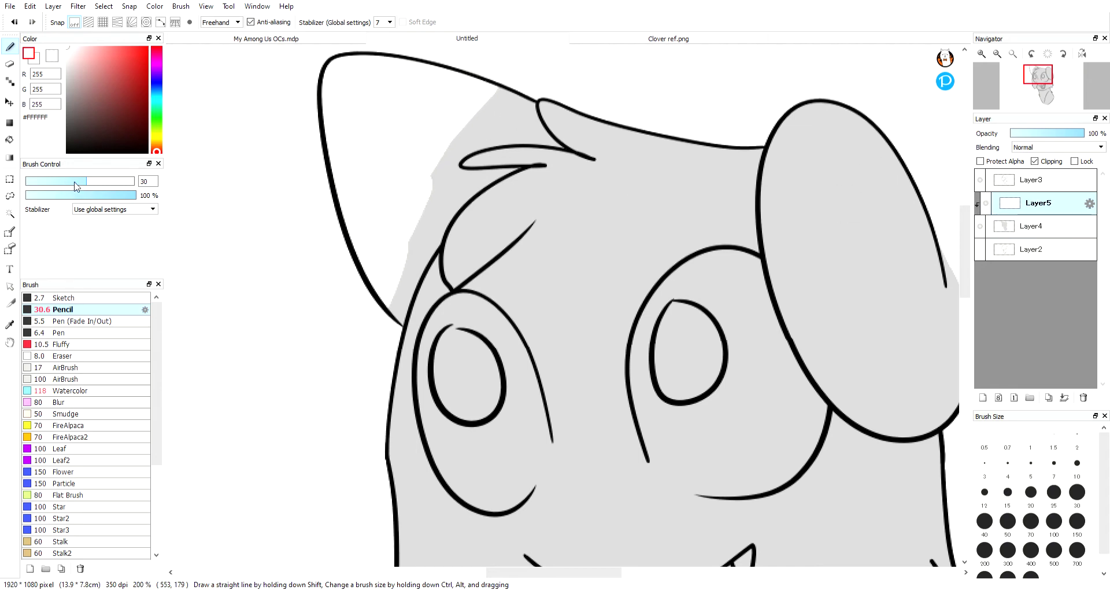
left_click_drag(77, 185, 40, 185)
mouse_move(481, 173)
left_mouse_down()
mouse_move(448, 173)
mouse_move(478, 174)
left_mouse_up()
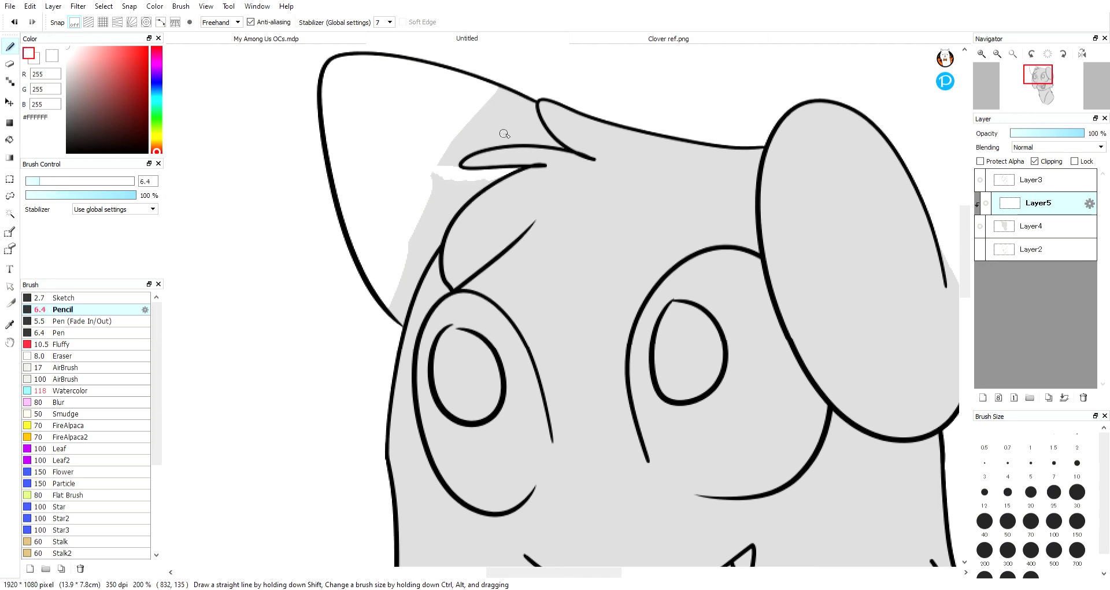
mouse_move(562, 149)
left_mouse_down()
mouse_move(506, 115)
mouse_move(515, 104)
mouse_move(495, 88)
mouse_move(532, 94)
left_mouse_up()
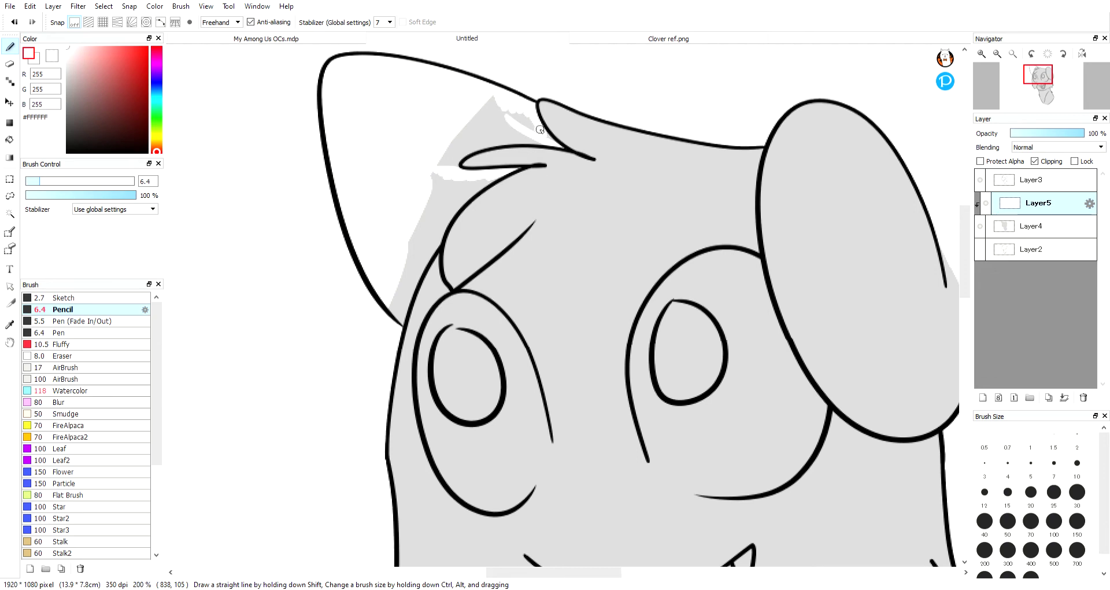
mouse_move(541, 139)
left_mouse_down()
mouse_move(495, 90)
mouse_move(546, 141)
mouse_move(480, 146)
mouse_move(504, 142)
mouse_move(480, 144)
left_mouse_up()
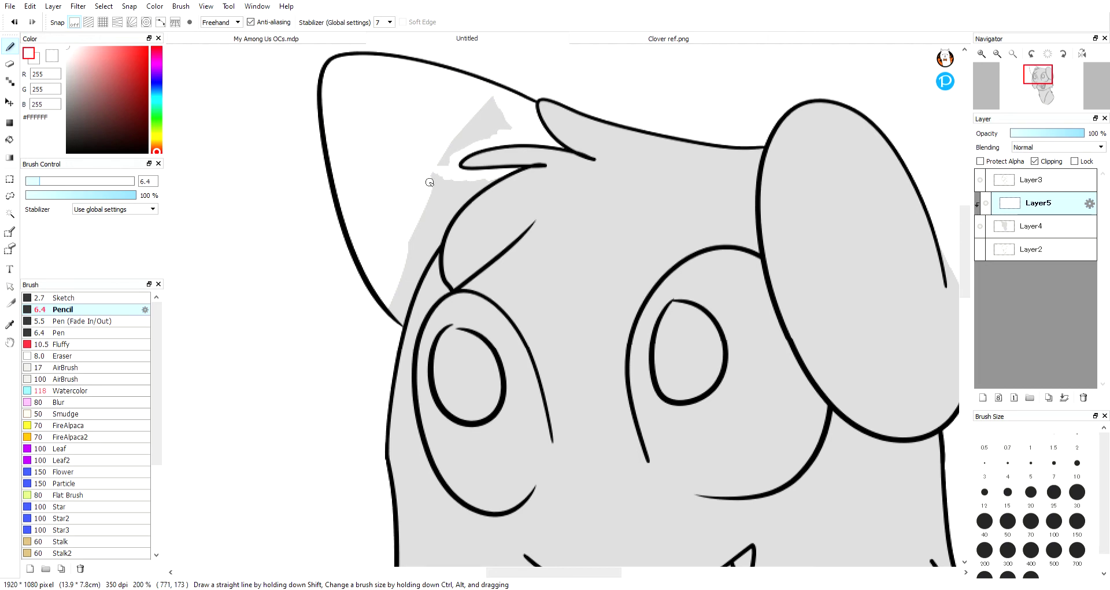
- Cover the remaining grey in the pointed ear with white at brush size 15, down to the side of the head
left_click(60, 182)
mouse_move(432, 186)
left_mouse_down()
mouse_move(447, 143)
mouse_move(486, 122)
mouse_move(499, 128)
mouse_move(490, 129)
mouse_move(509, 98)
left_mouse_up()
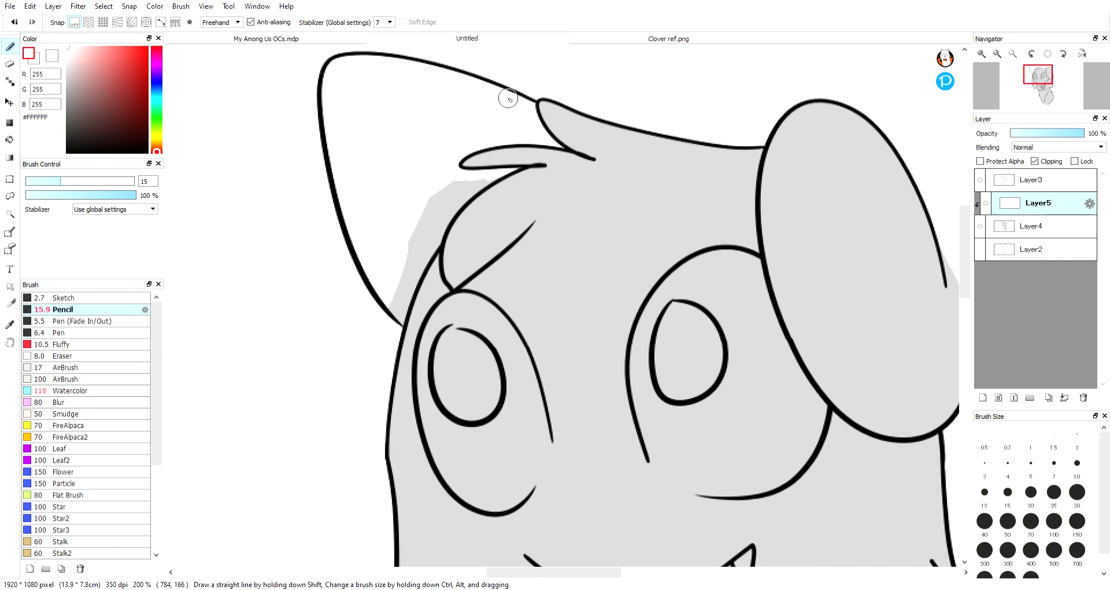
mouse_move(439, 180)
left_mouse_down()
mouse_move(496, 174)
mouse_move(429, 211)
mouse_move(443, 201)
mouse_move(447, 211)
mouse_move(474, 183)
mouse_move(454, 206)
left_mouse_up()
mouse_move(428, 240)
left_mouse_down()
mouse_move(401, 313)
mouse_move(423, 257)
mouse_move(385, 307)
left_mouse_up()
key("e")
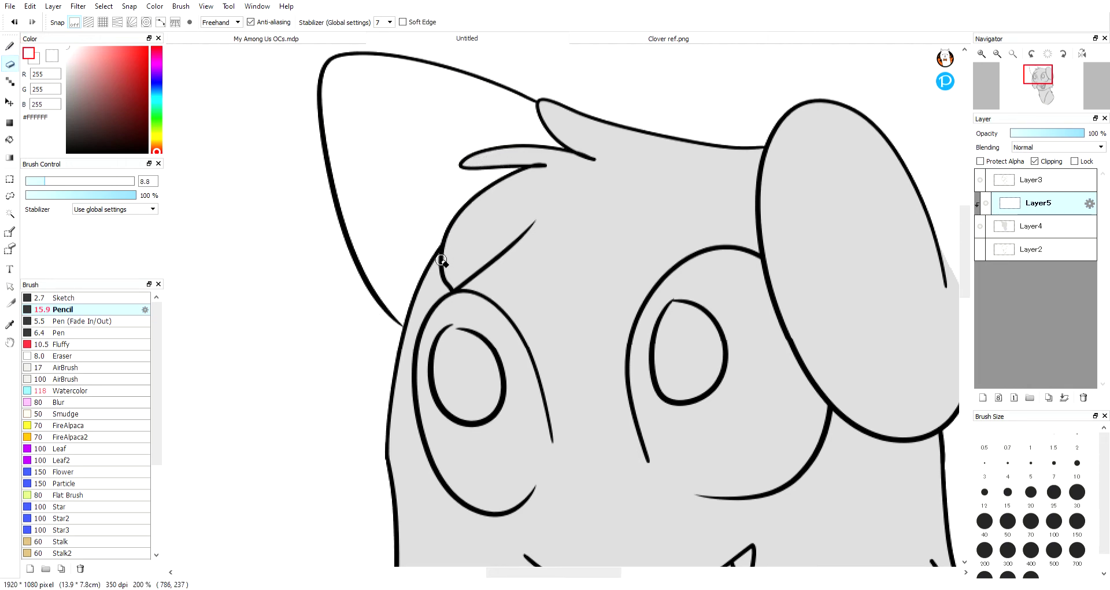
left_click(16, 47)
- Consult the Clover reference and paint a white patch on the neck beneath the jaw, above the shoulder line
left_click(601, 37)
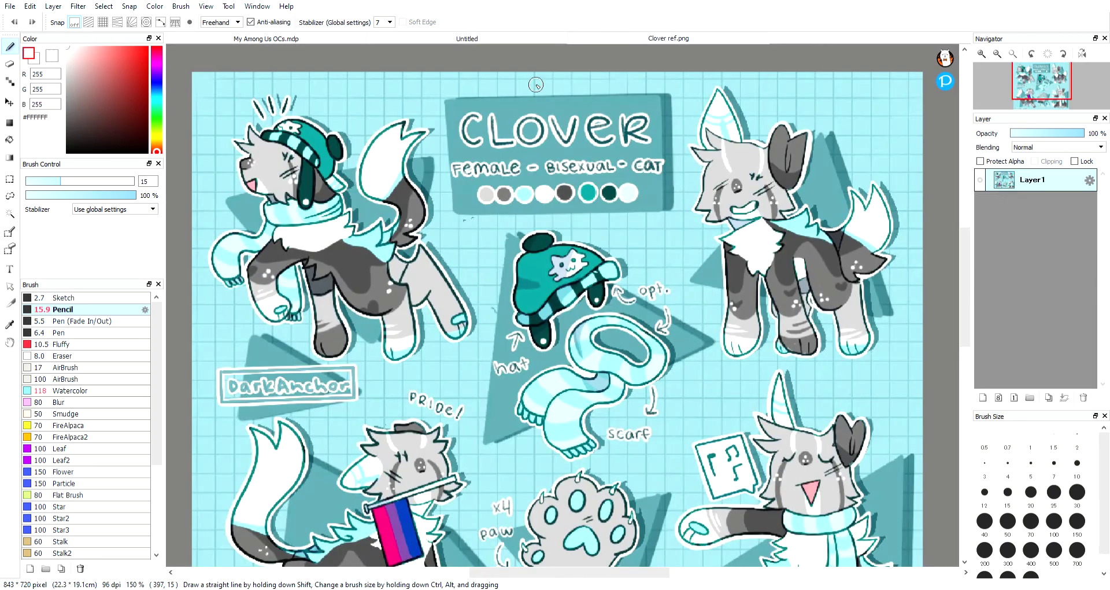
left_click(523, 40)
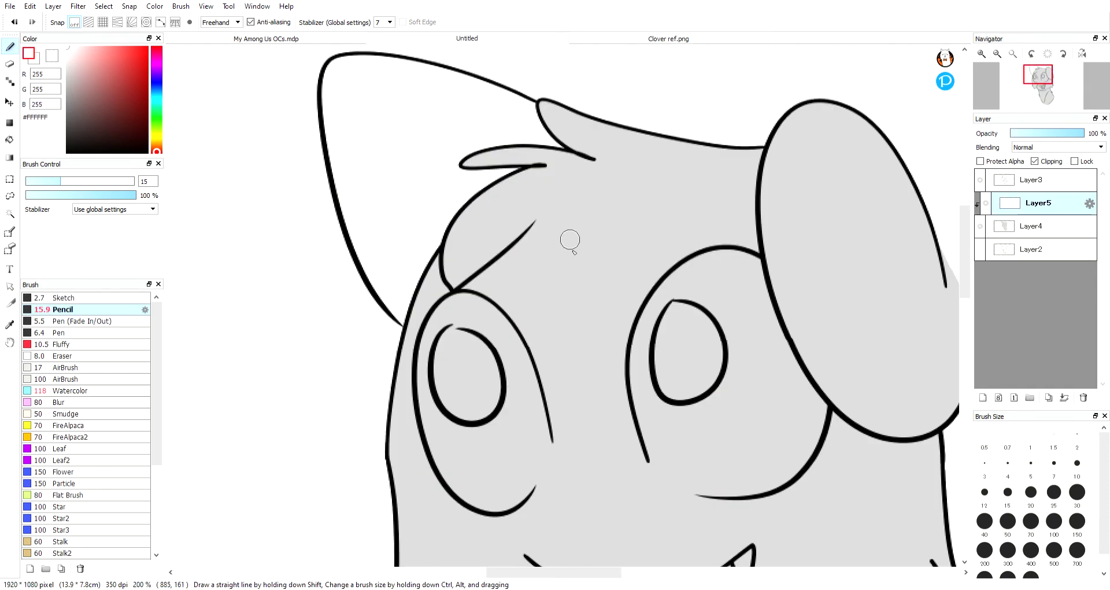
scroll(652, 439, "down", 8)
scroll(652, 438, "right", 4)
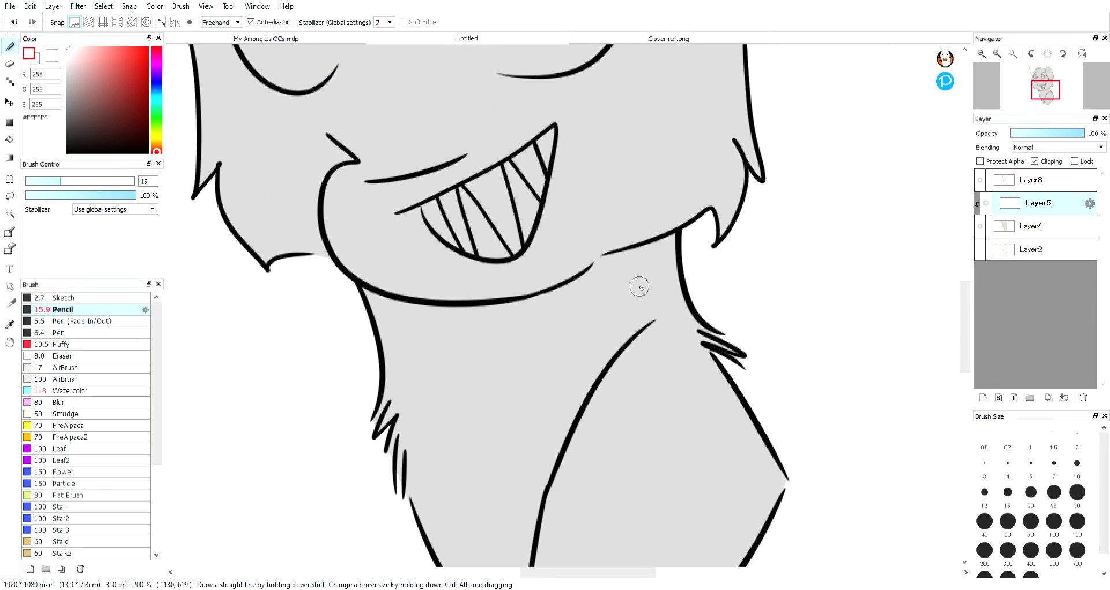
mouse_move(616, 262)
left_mouse_down()
mouse_move(608, 266)
mouse_move(683, 236)
mouse_move(578, 307)
mouse_move(604, 328)
mouse_move(649, 312)
mouse_move(584, 341)
left_mouse_up()
- Compare with the Clover reference and erase the white along the outer edge of the neck behind the shoulder
left_click(651, 40)
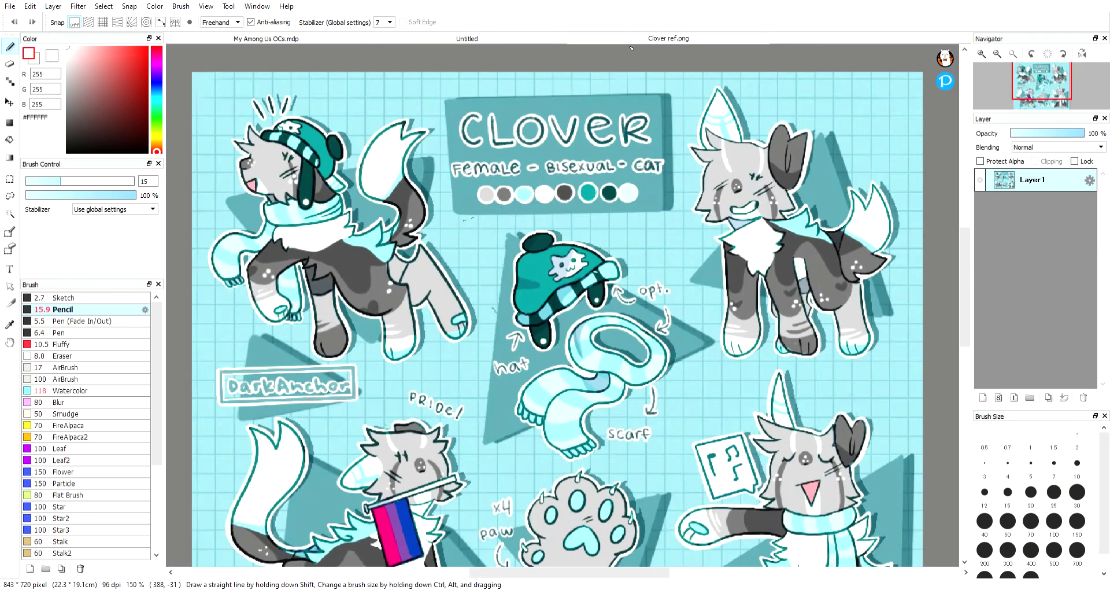
left_click(568, 40)
key("e")
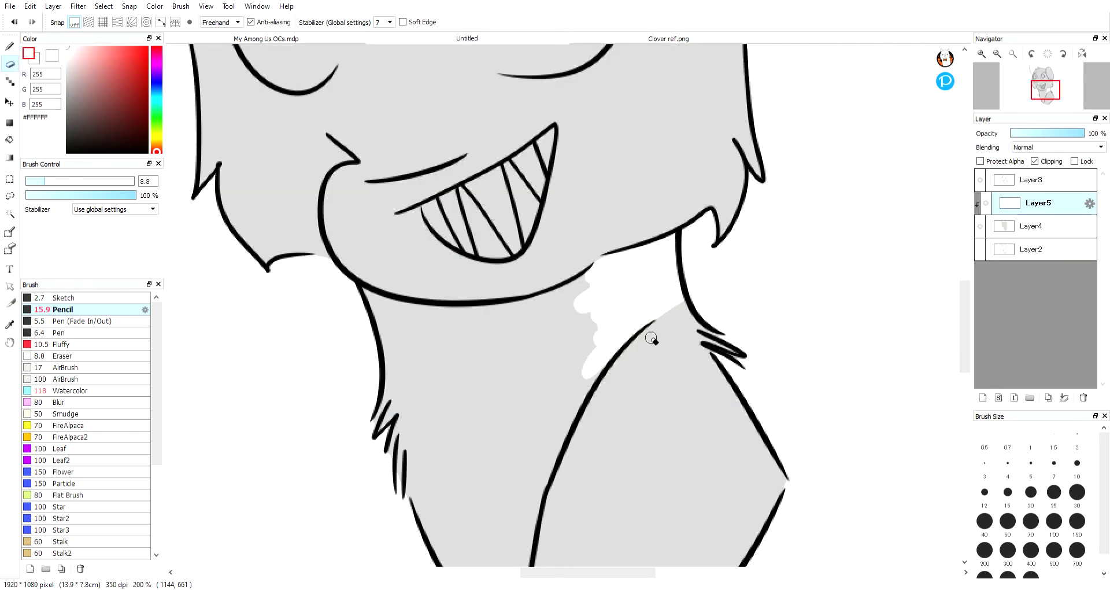
mouse_move(651, 337)
left_mouse_down()
mouse_move(678, 242)
mouse_move(677, 318)
left_mouse_up()
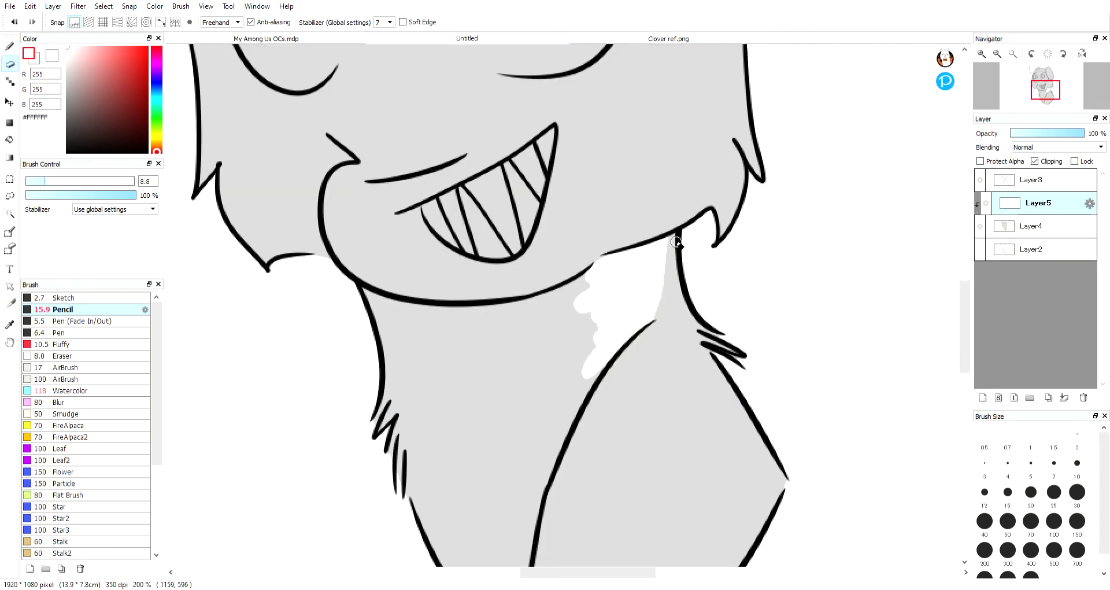
- Paint white across the throat under the chin and at the lower tip of the chest, following the Clover reference
key("b")
mouse_move(384, 318)
left_mouse_down()
mouse_move(360, 290)
mouse_move(401, 326)
mouse_move(360, 319)
mouse_move(369, 335)
mouse_move(386, 308)
mouse_move(463, 323)
mouse_move(506, 315)
mouse_move(435, 322)
mouse_move(589, 285)
left_mouse_up()
scroll(572, 295, "down", 5)
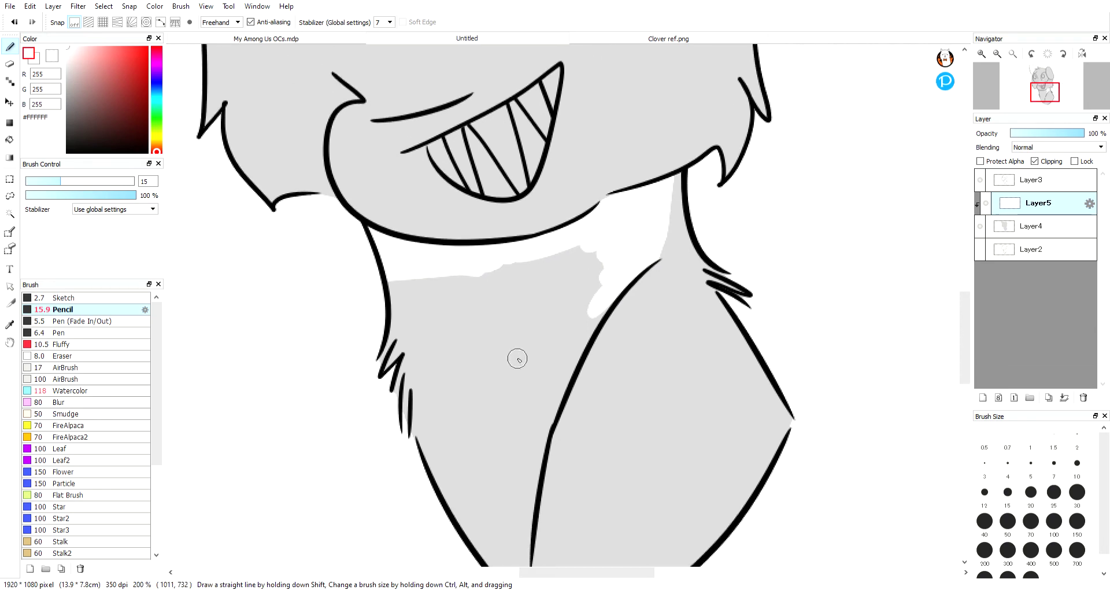
left_click(630, 37)
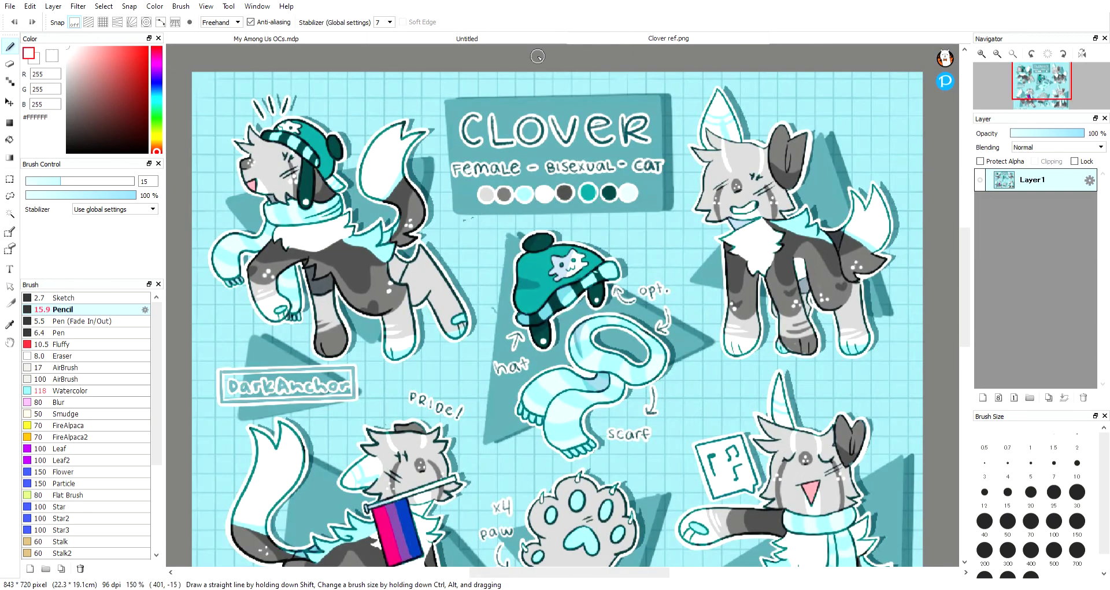
left_click(530, 39)
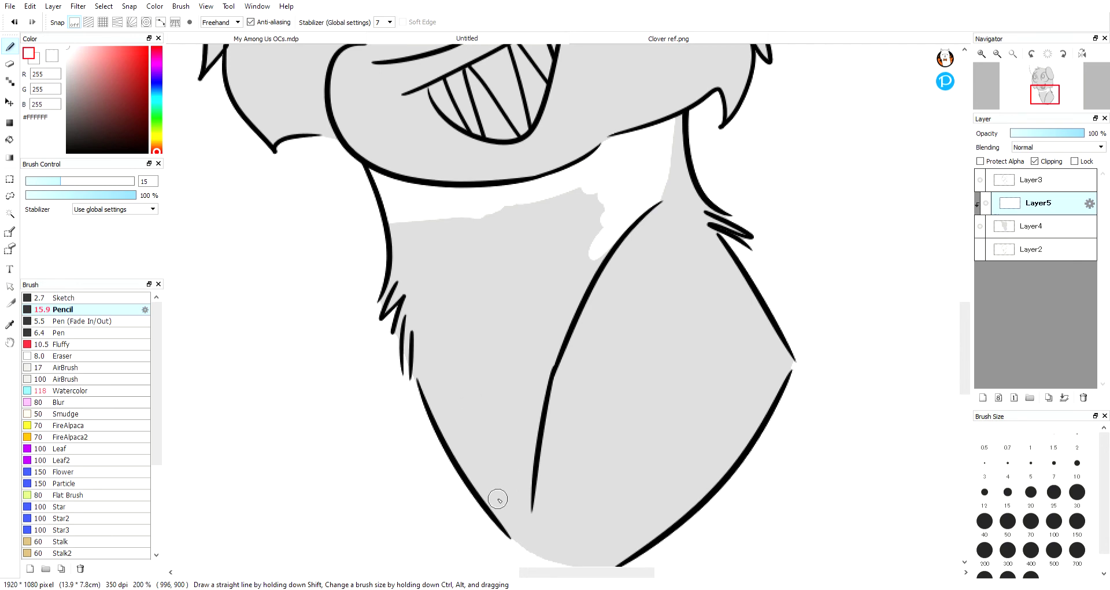
mouse_move(497, 499)
left_mouse_down()
mouse_move(503, 473)
mouse_move(515, 528)
mouse_move(521, 467)
mouse_move(524, 509)
left_mouse_up()
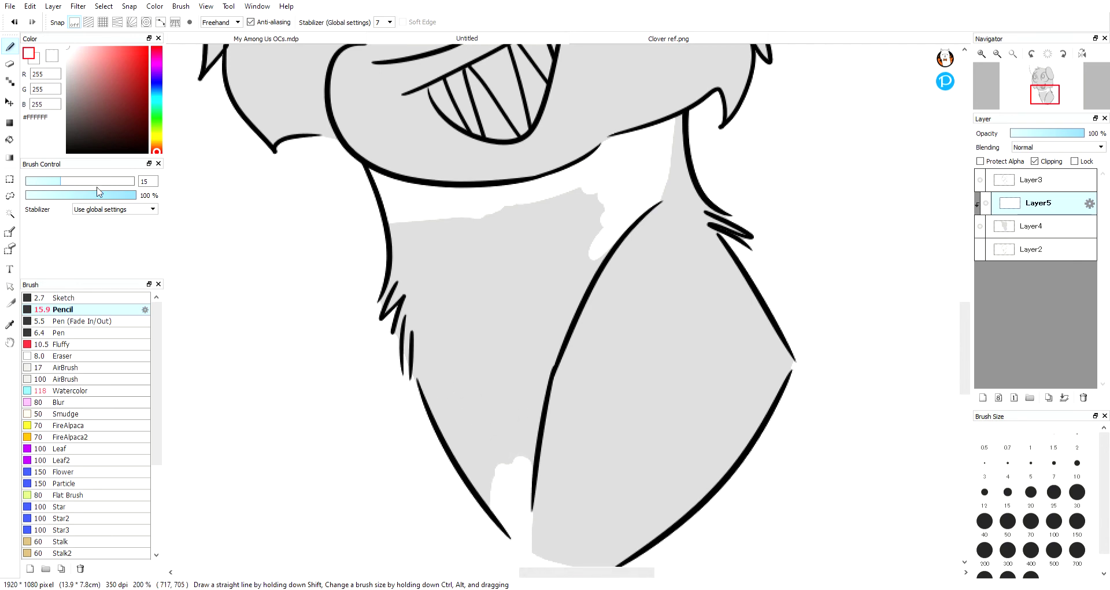
- Fill the rest of the chest with white using a larger brush, refining the edge along the shoulder line at size 19
left_click_drag(98, 181, 111, 181)
mouse_move(573, 208)
left_mouse_down()
mouse_move(438, 228)
mouse_move(397, 281)
mouse_move(476, 492)
mouse_move(454, 329)
mouse_move(586, 216)
mouse_move(507, 344)
mouse_move(481, 452)
mouse_move(499, 403)
mouse_move(354, 272)
left_mouse_up()
left_click_drag(96, 184, 69, 184)
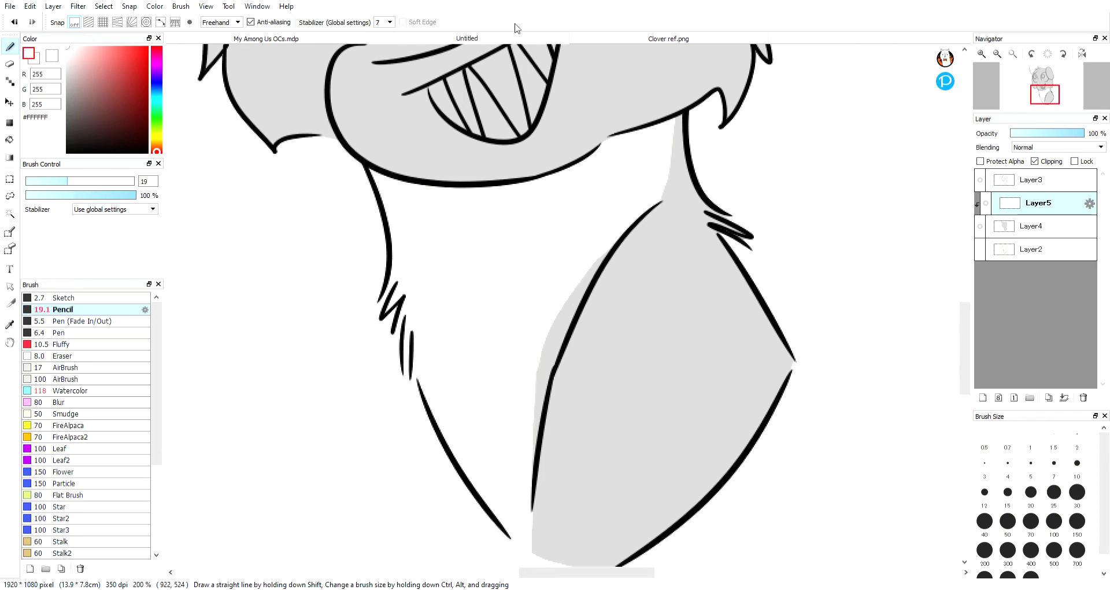
left_click(559, 36)
left_click(542, 40)
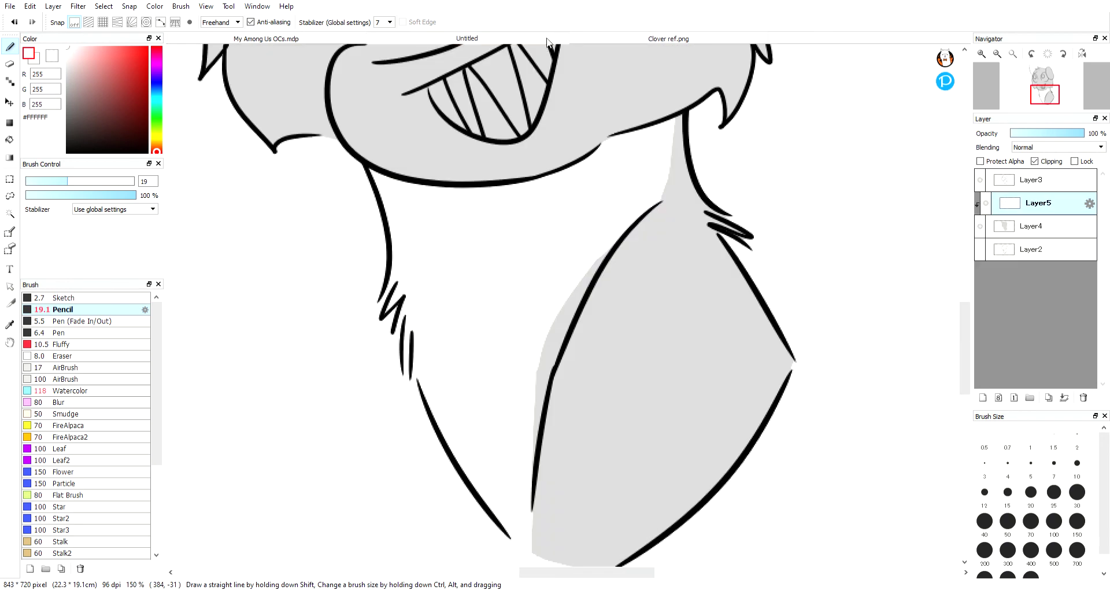
left_click_drag(611, 235, 554, 335)
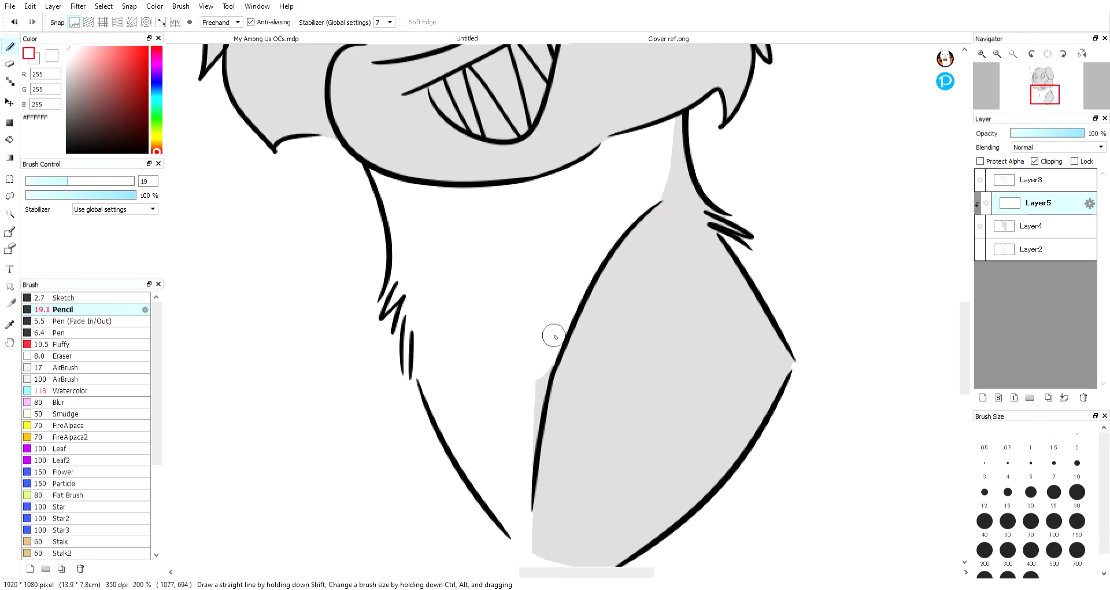
left_click_drag(534, 392, 533, 414)
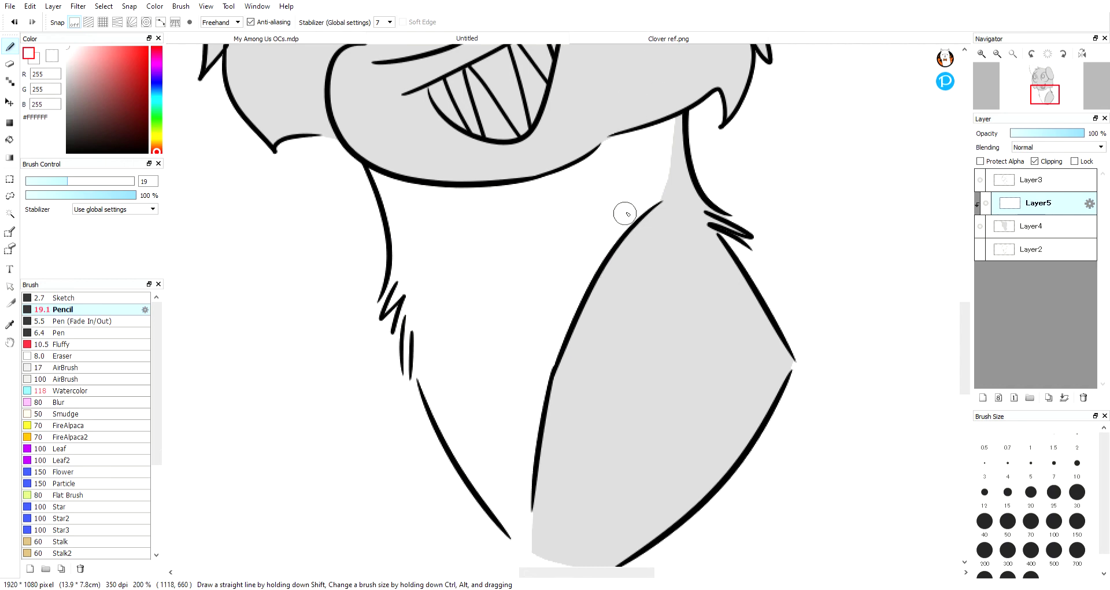
- Sample the dark grey #464646 from the Clover reference palette and return to the untitled drawing
left_click(634, 40)
left_click(543, 38)
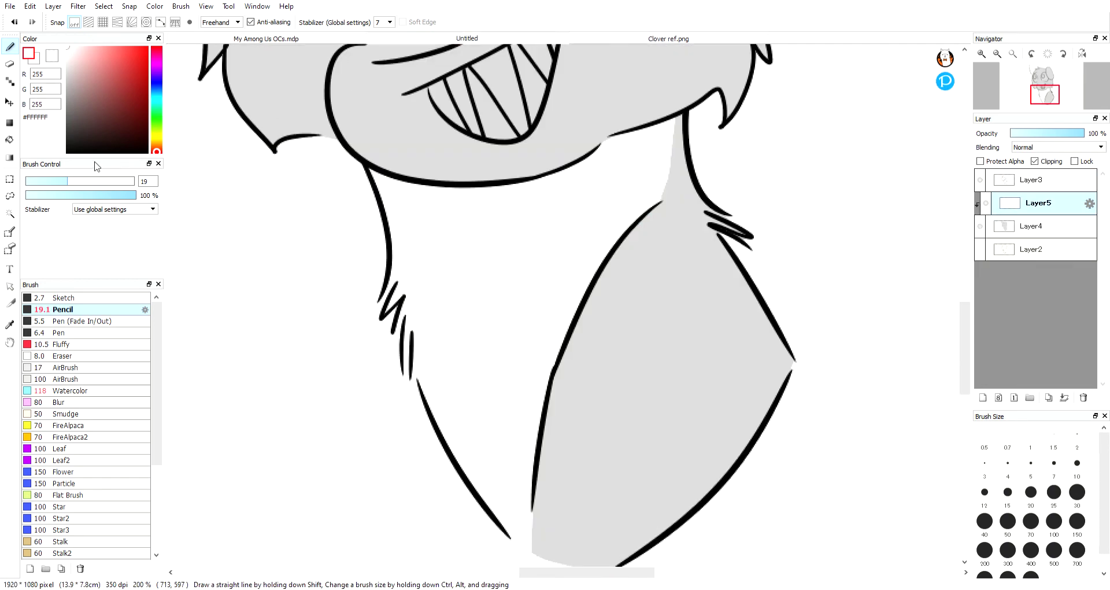
left_click(661, 39)
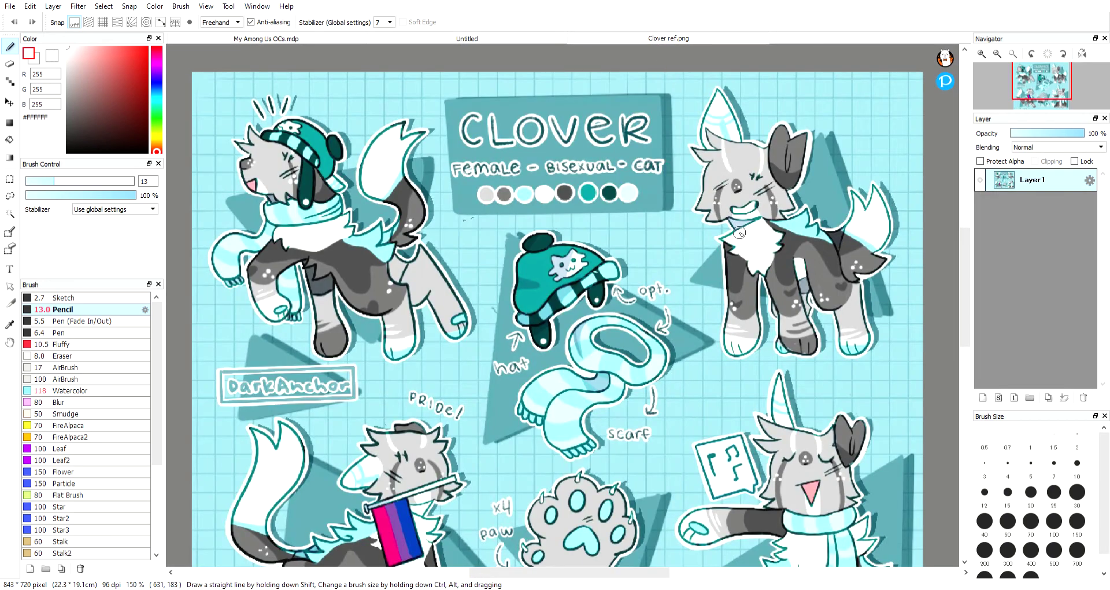
left_click(563, 194, "alt")
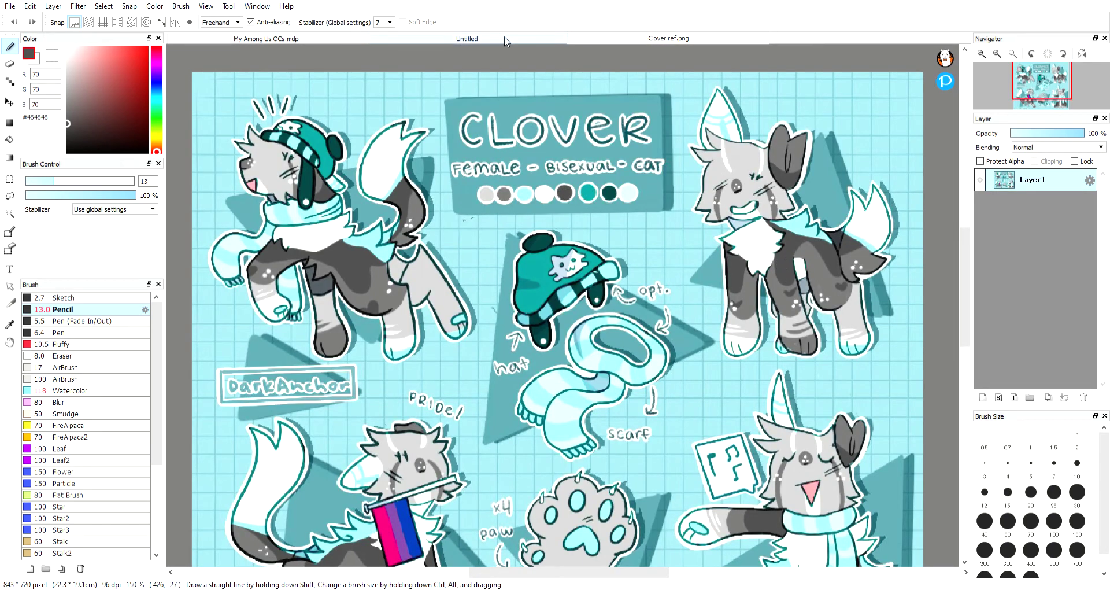
left_click(540, 39)
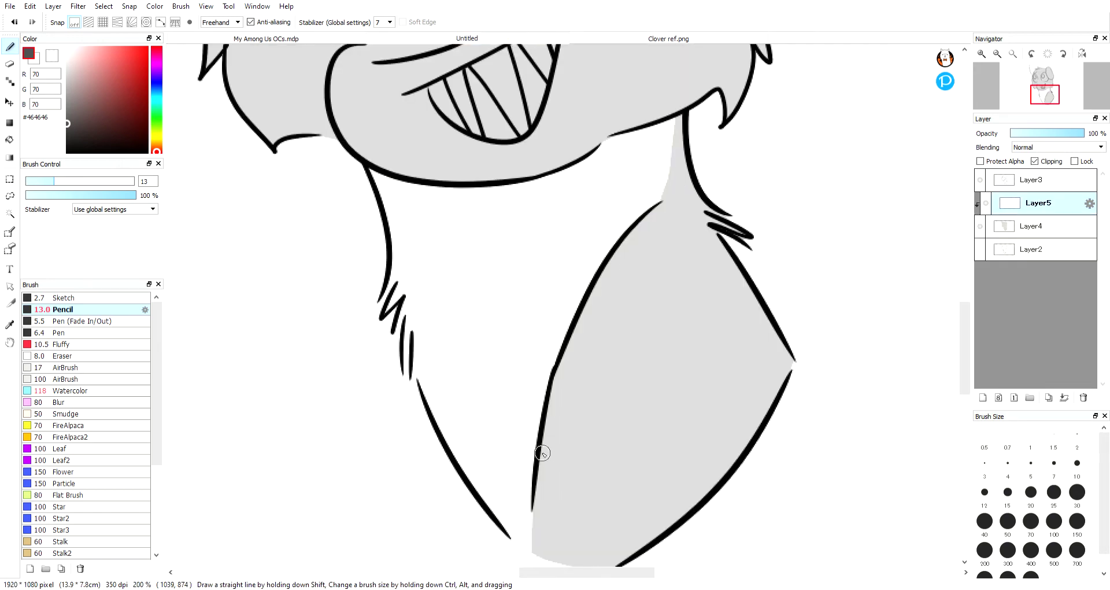
- Paint the shoulder and back dark grey inside the outline, enlarging the brush to 82 for the interior
left_click_drag(543, 453, 630, 562)
left_click_drag(548, 441, 556, 409)
mouse_move(662, 212)
left_mouse_down()
mouse_move(654, 218)
mouse_move(696, 187)
mouse_move(703, 231)
mouse_move(722, 226)
left_mouse_up()
mouse_move(670, 261)
left_mouse_down("ctrl+alt")
mouse_move(707, 262)
mouse_move(706, 233)
mouse_move(778, 347)
mouse_move(701, 490)
mouse_move(777, 368)
mouse_move(622, 340)
mouse_move(659, 272)
mouse_move(604, 367)
mouse_move(590, 441)
mouse_move(615, 508)
mouse_move(688, 379)
left_mouse_up("ctrl+alt")
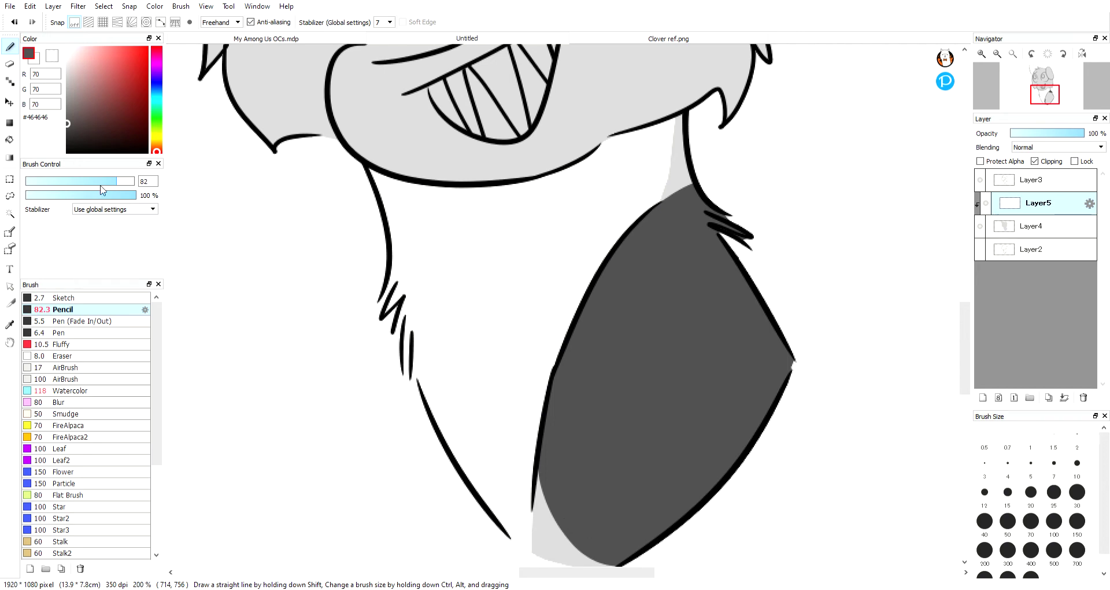
- Set the brush size to 10.4 and sample the grey #6C6C6C from the folded ear in the Clover reference
left_click_drag(562, 303, 562, 303)
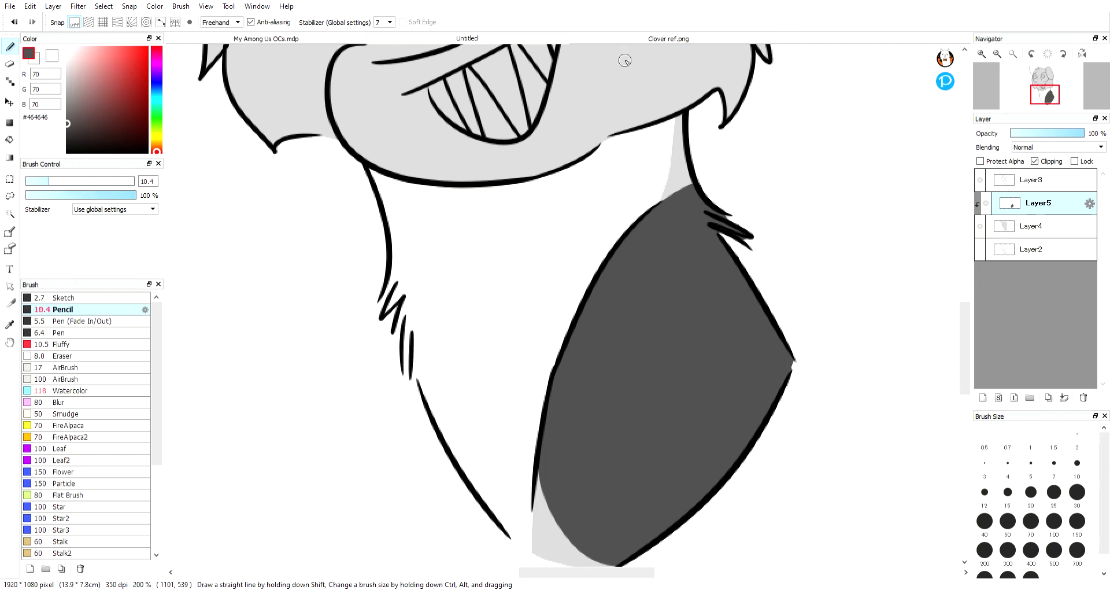
left_click_drag(519, 171, 539, 322)
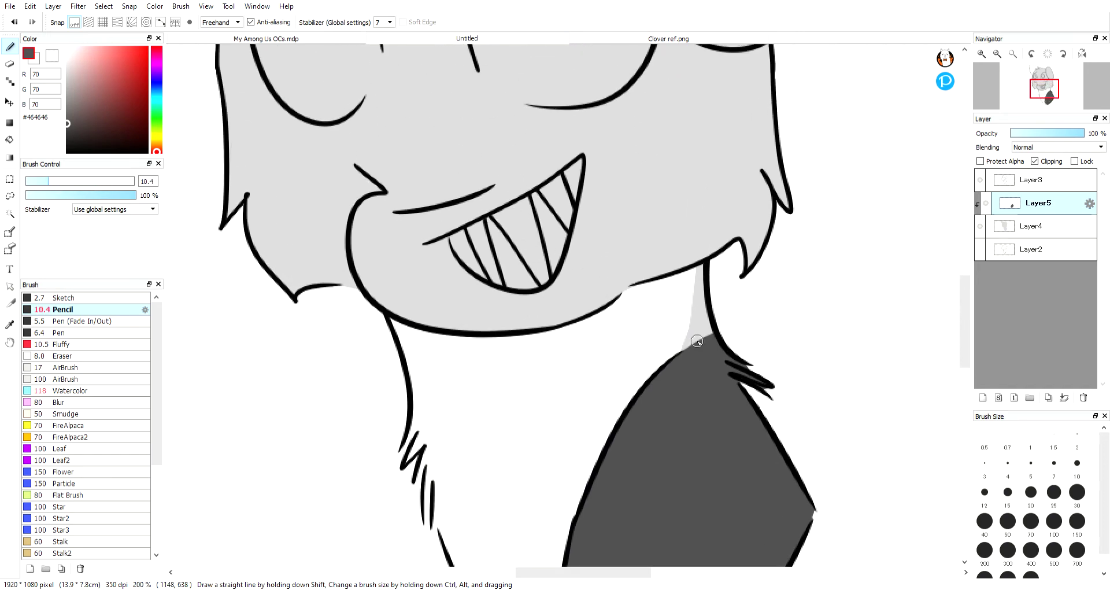
left_click(631, 38)
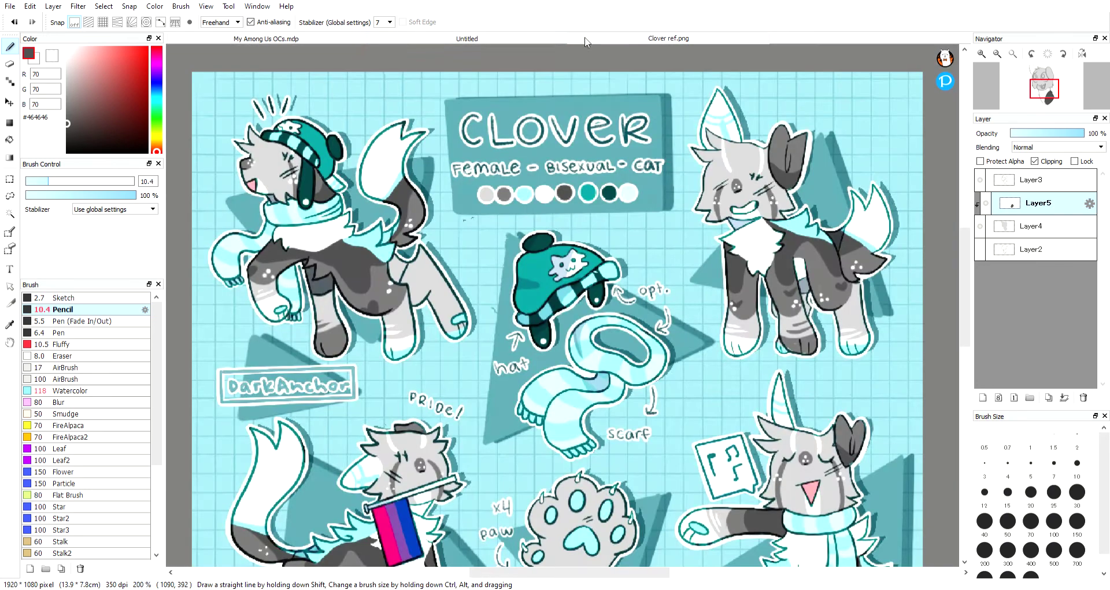
left_click(558, 40)
mouse_move(697, 138)
left_mouse_down()
mouse_move(692, 157)
mouse_move(640, 148)
left_mouse_up()
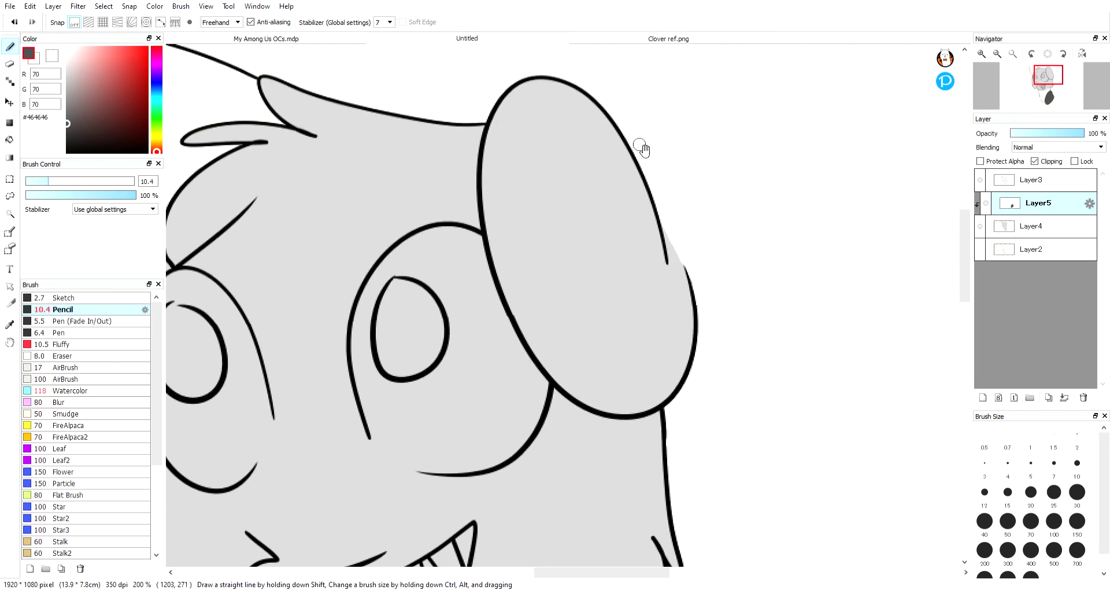
left_click(666, 38)
left_click(777, 144, "alt")
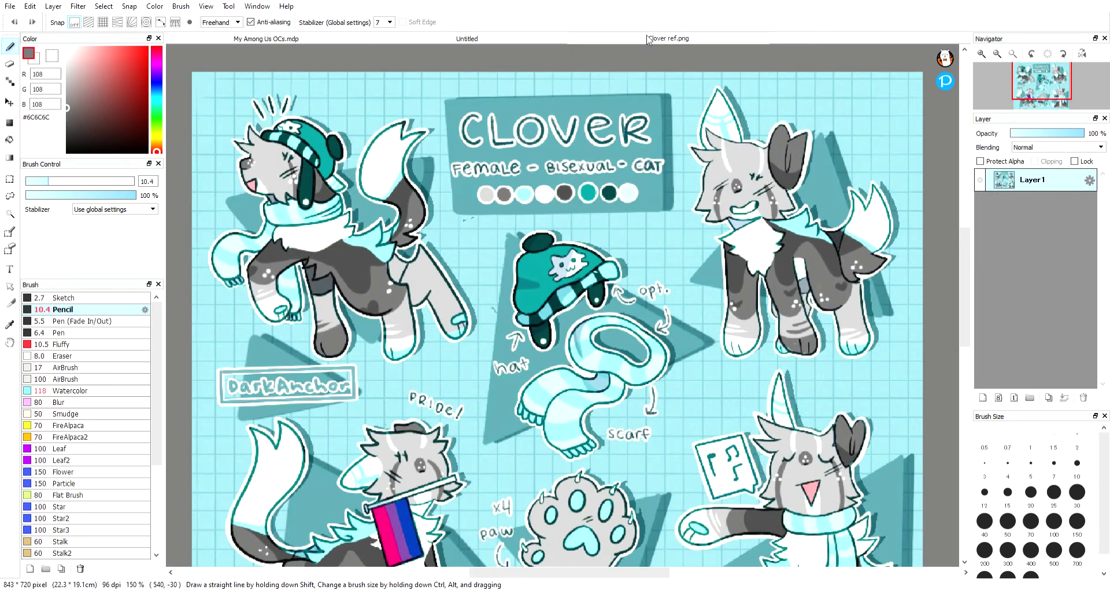
- Paint the folded ear's tip and a band across its middle grey on the clipped Layer5 at brush size 10.4
left_click(537, 40)
mouse_move(495, 123)
left_mouse_down()
mouse_move(521, 86)
mouse_move(503, 128)
mouse_move(565, 88)
left_mouse_up()
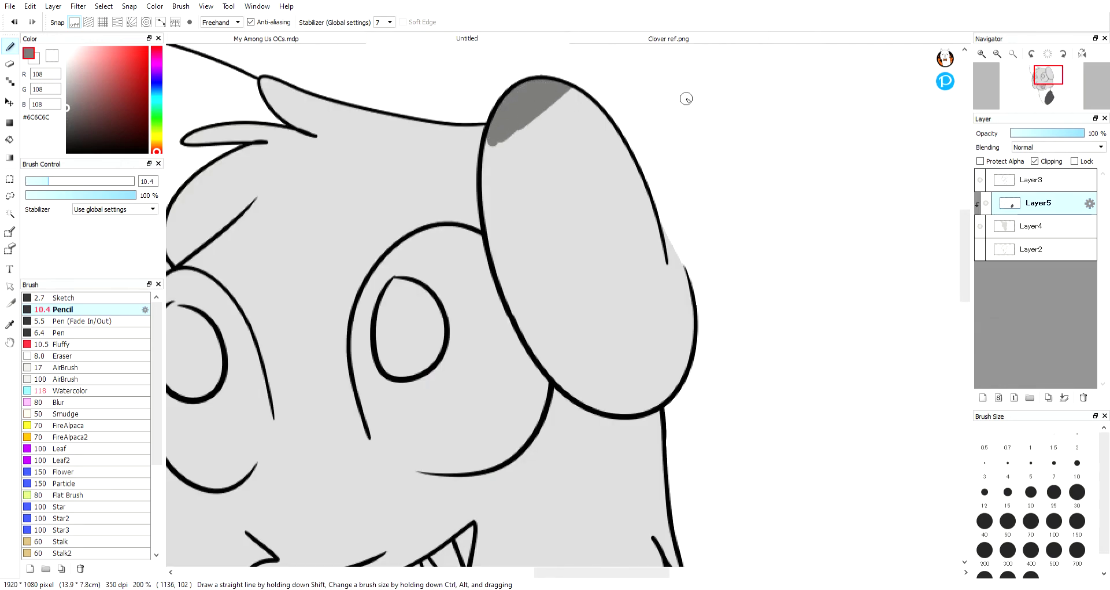
left_click(1023, 227)
key("e")
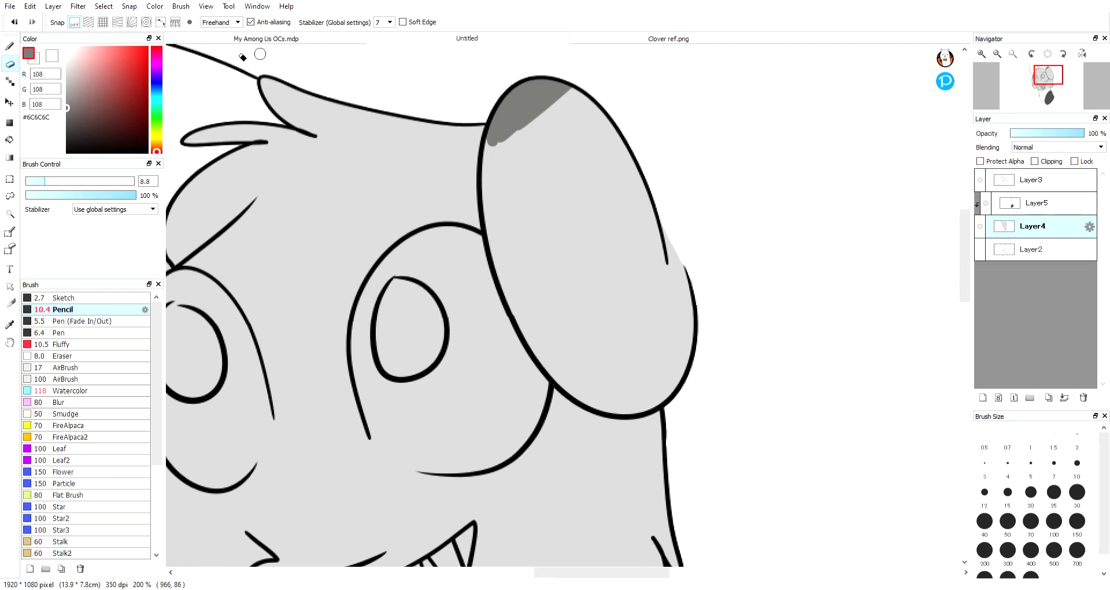
key("b")
left_click(1063, 208)
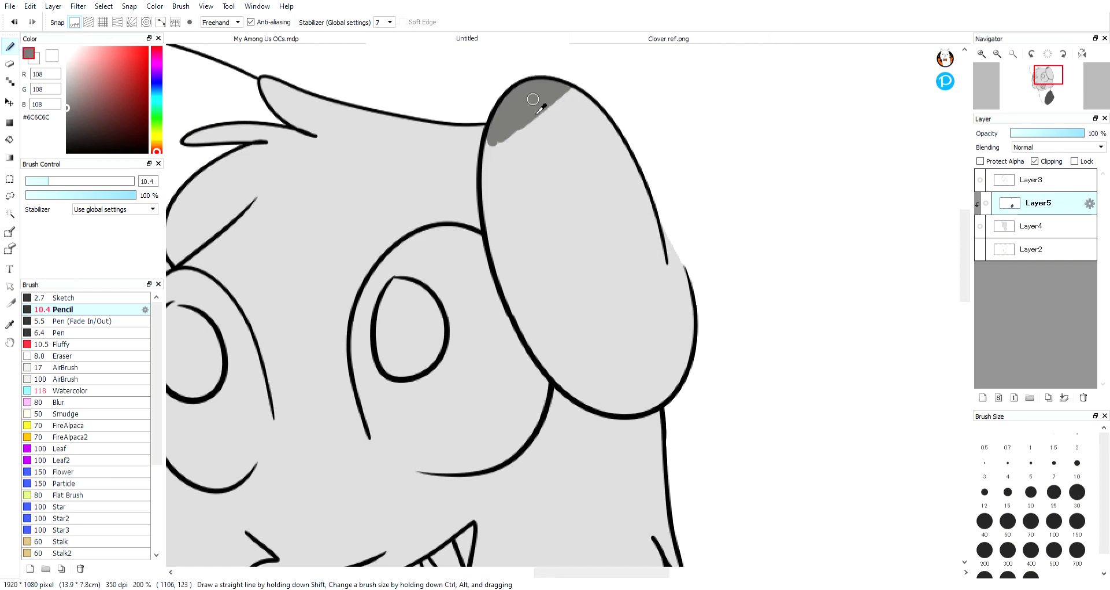
mouse_move(499, 257)
left_mouse_down()
mouse_move(509, 292)
mouse_move(505, 246)
mouse_move(524, 242)
mouse_move(574, 291)
mouse_move(596, 263)
mouse_move(583, 271)
mouse_move(683, 255)
mouse_move(565, 274)
mouse_move(672, 208)
mouse_move(655, 205)
mouse_move(657, 182)
left_mouse_up()
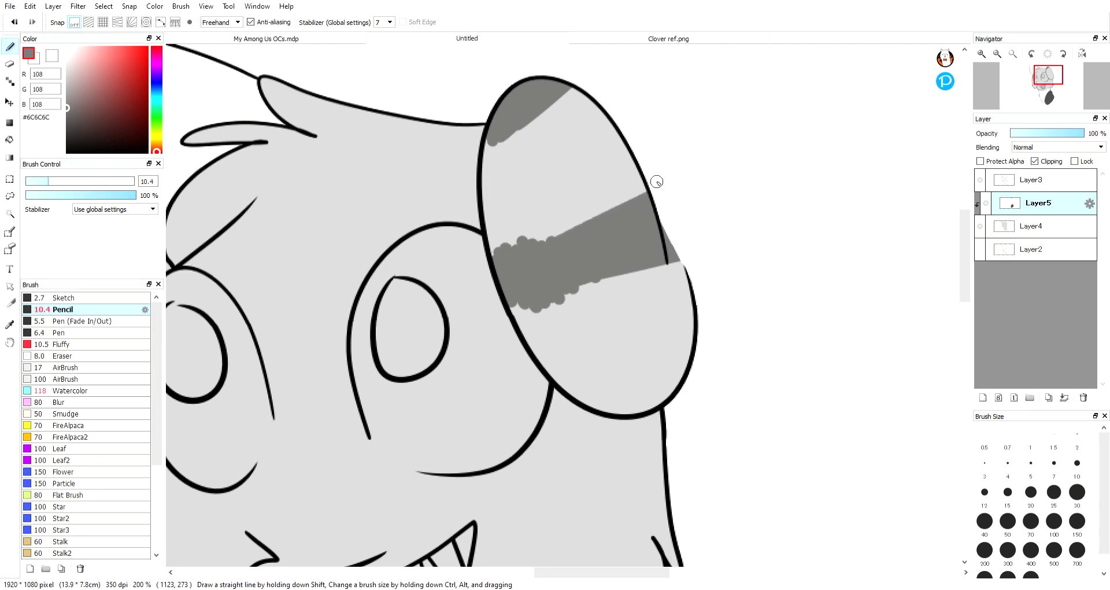
- Fill the rest of the folded ear's upper half with the same grey, enlarging the brush to 33
left_click(670, 41)
left_click(507, 41)
left_click_drag(380, 179, 422, 178)
mouse_move(545, 134)
left_mouse_down()
mouse_move(533, 133)
mouse_move(517, 228)
left_mouse_up()
mouse_move(502, 137)
left_mouse_down()
mouse_move(511, 262)
mouse_move(543, 226)
mouse_move(574, 237)
mouse_move(593, 207)
mouse_move(647, 208)
mouse_move(670, 145)
left_mouse_up()
- Sample the dark grey #464646 from the folded ear in the Clover reference and return to the untitled drawing
left_click(668, 39)
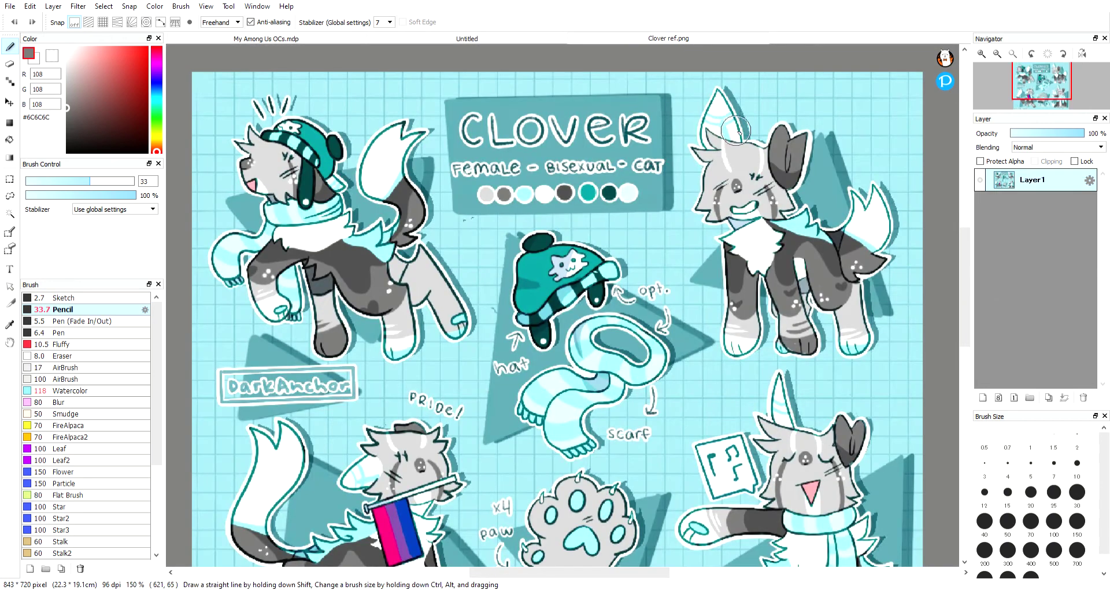
left_click(785, 177, "alt")
left_click(467, 39)
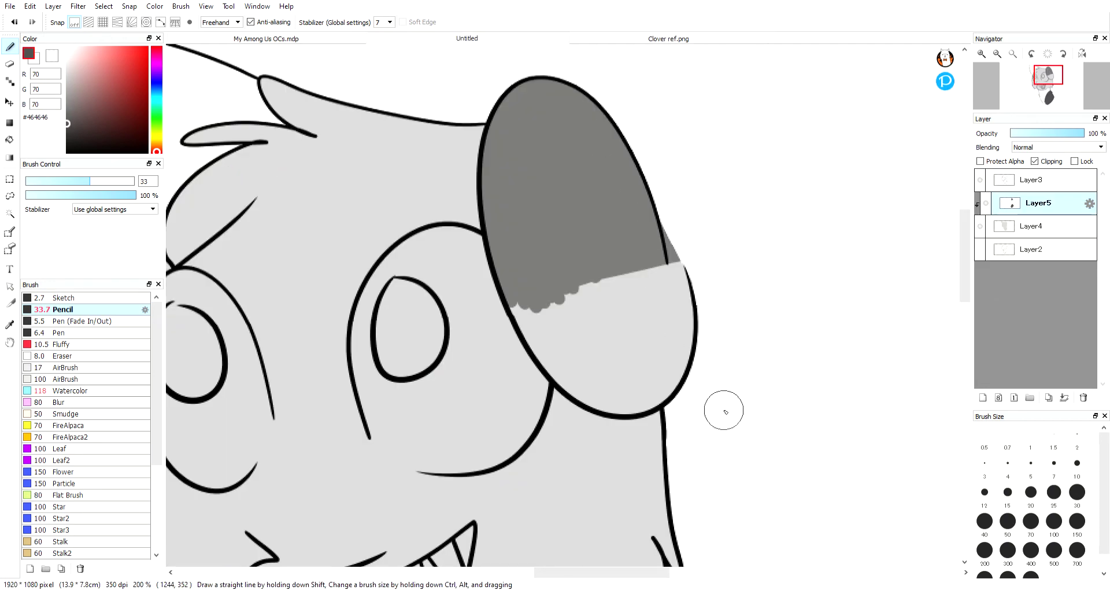
- Paint the lower half of the folded ear dark grey with a curved upper boundary, reducing the brush to 18 for the edges
mouse_move(964, 231)
left_mouse_down()
mouse_move(965, 329)
mouse_move(964, 260)
left_mouse_up()
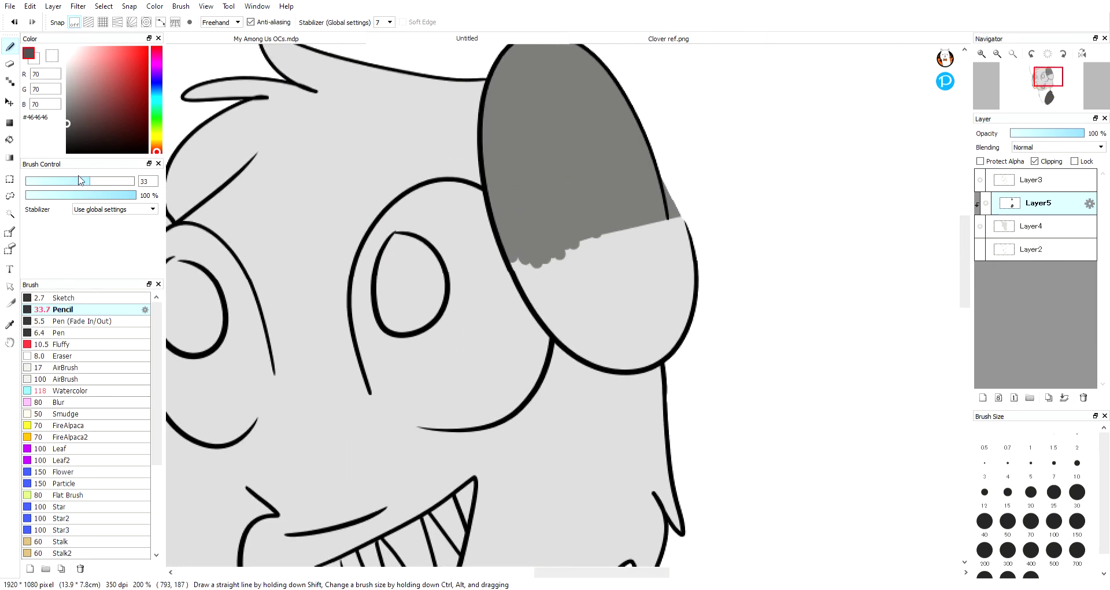
mouse_move(559, 303)
left_mouse_down()
mouse_move(544, 302)
mouse_move(502, 222)
mouse_move(662, 220)
left_mouse_up()
mouse_move(503, 215)
left_mouse_down()
mouse_move(492, 205)
mouse_move(520, 219)
mouse_move(643, 229)
mouse_move(519, 247)
mouse_move(544, 271)
mouse_move(512, 250)
mouse_move(561, 329)
mouse_move(630, 346)
left_mouse_up()
left_click(665, 39)
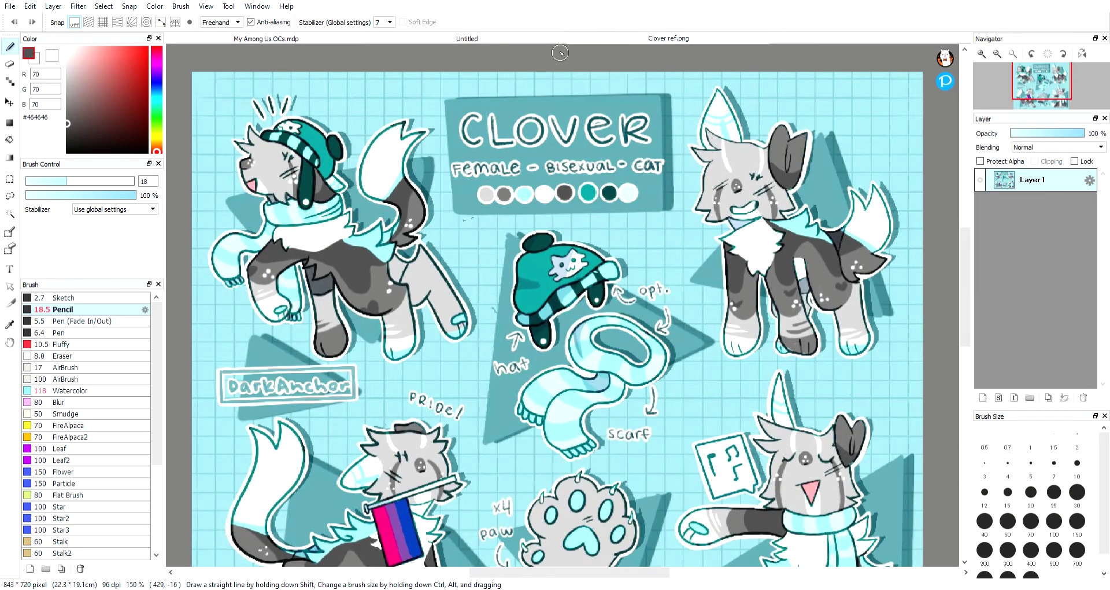
key("ctrl+Tab")
mouse_move(578, 267)
left_mouse_down()
mouse_move(539, 254)
mouse_move(561, 268)
mouse_move(590, 261)
mouse_move(597, 288)
mouse_move(633, 292)
mouse_move(699, 268)
mouse_move(704, 288)
mouse_move(687, 318)
mouse_move(568, 318)
left_mouse_up()
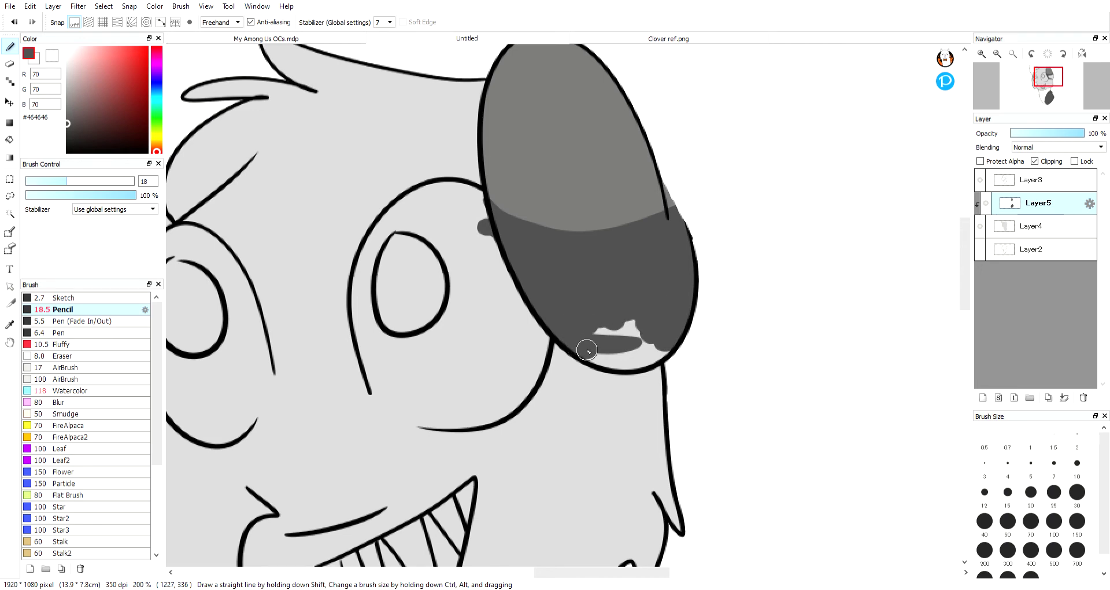
mouse_move(595, 354)
left_mouse_down()
mouse_move(628, 362)
mouse_move(656, 346)
mouse_move(638, 329)
mouse_move(601, 331)
left_mouse_up()
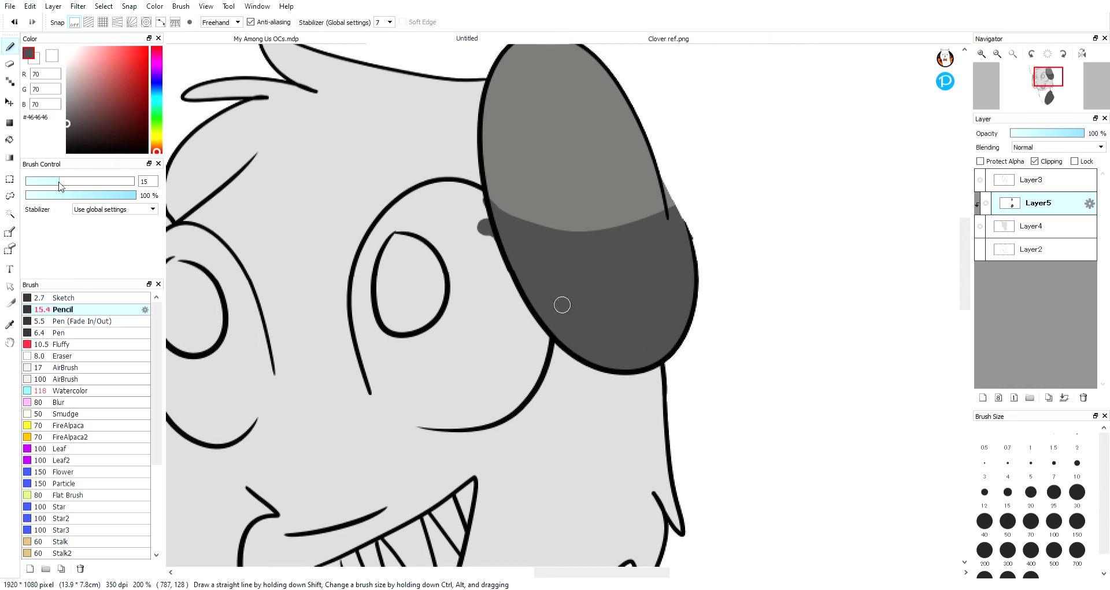
- Set the brush size to 6.2 and sample the light blue #95ECF2 from the Clover reference for the upright ear
left_click_drag(59, 183, 38, 183)
left_click_drag(220, 96, 433, 193)
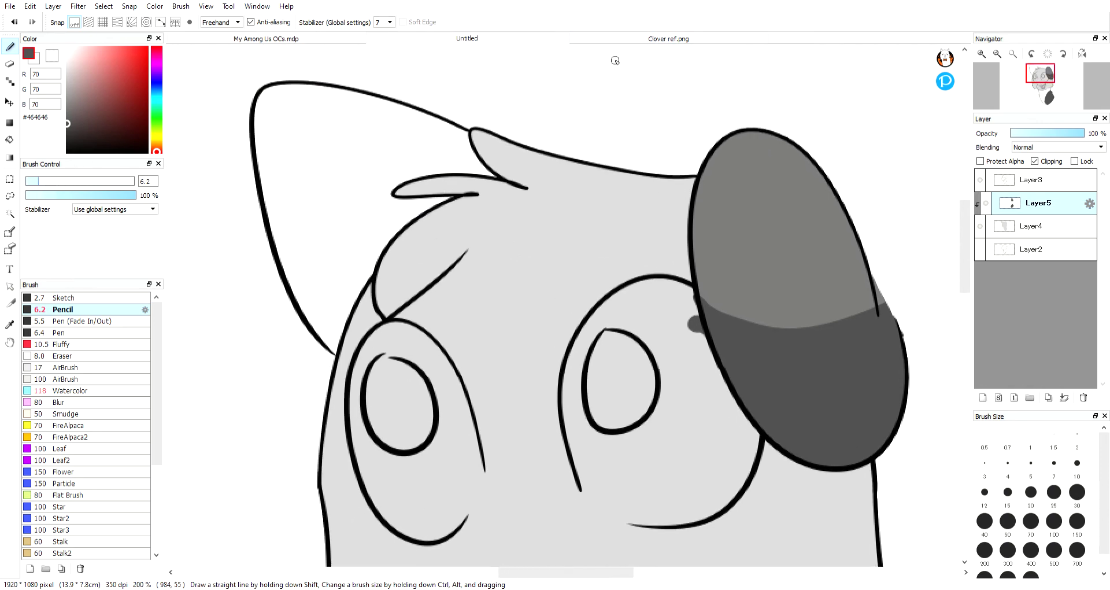
left_click(615, 38)
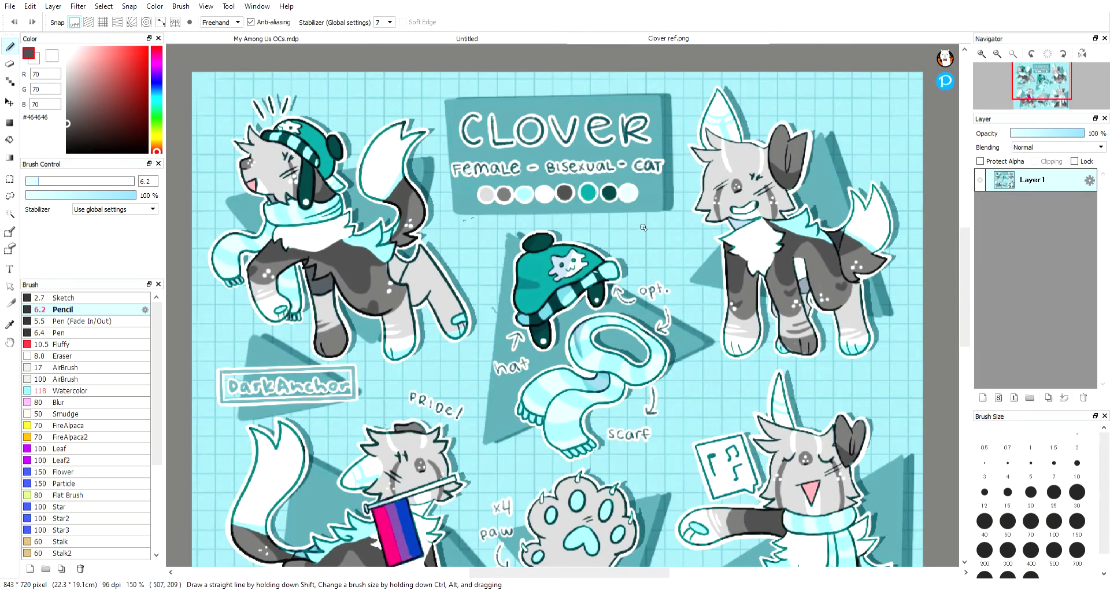
left_click(730, 138, "alt")
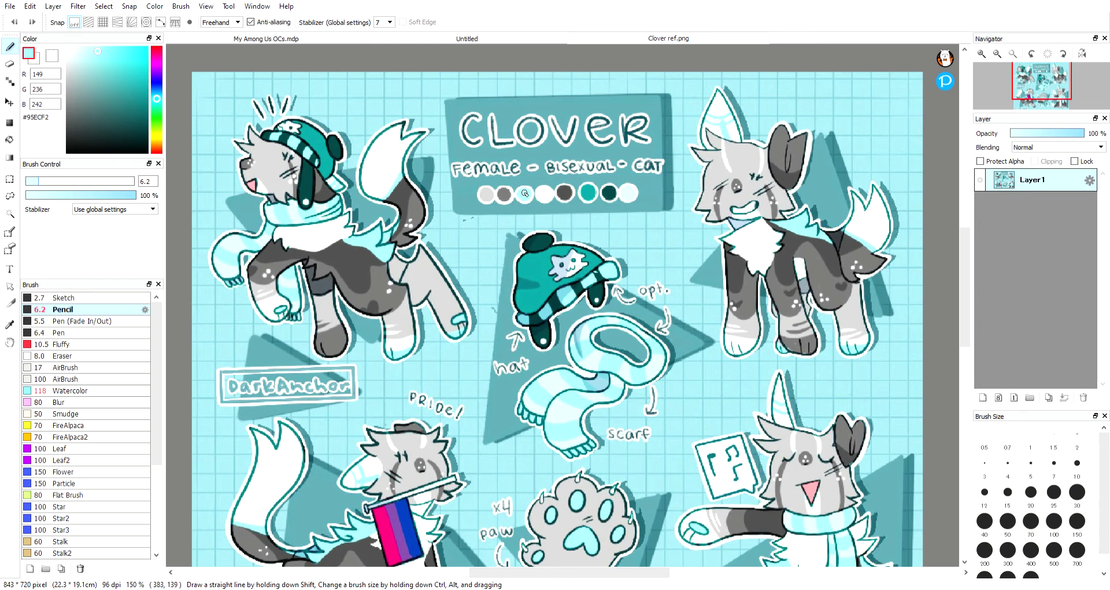
left_click(525, 41)
left_click(625, 39)
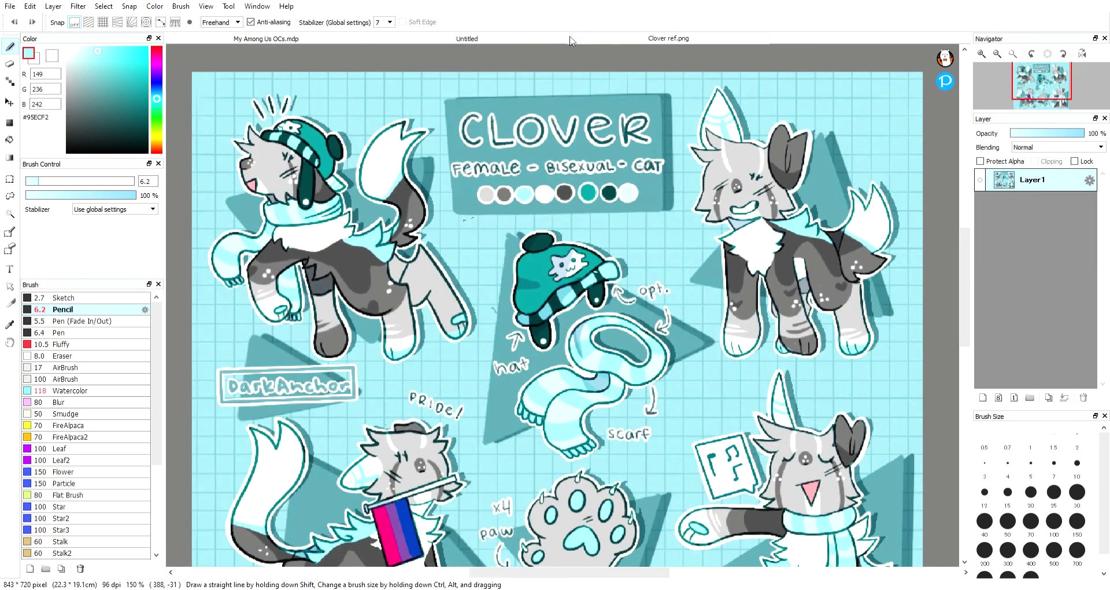
left_click(558, 41)
left_click_drag(378, 98, 268, 217)
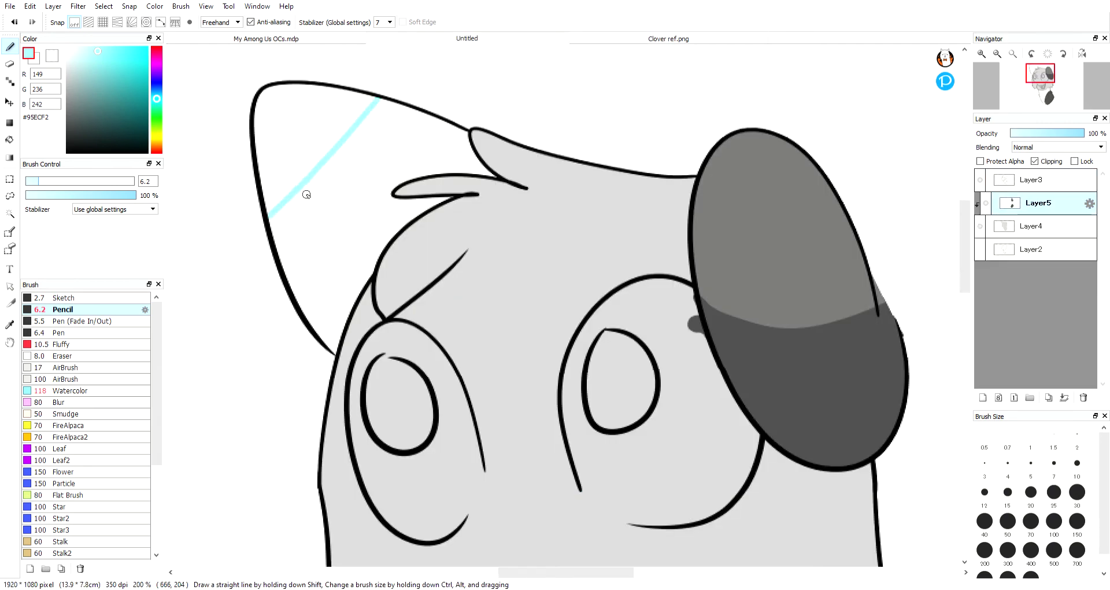
left_click_drag(432, 116, 292, 292)
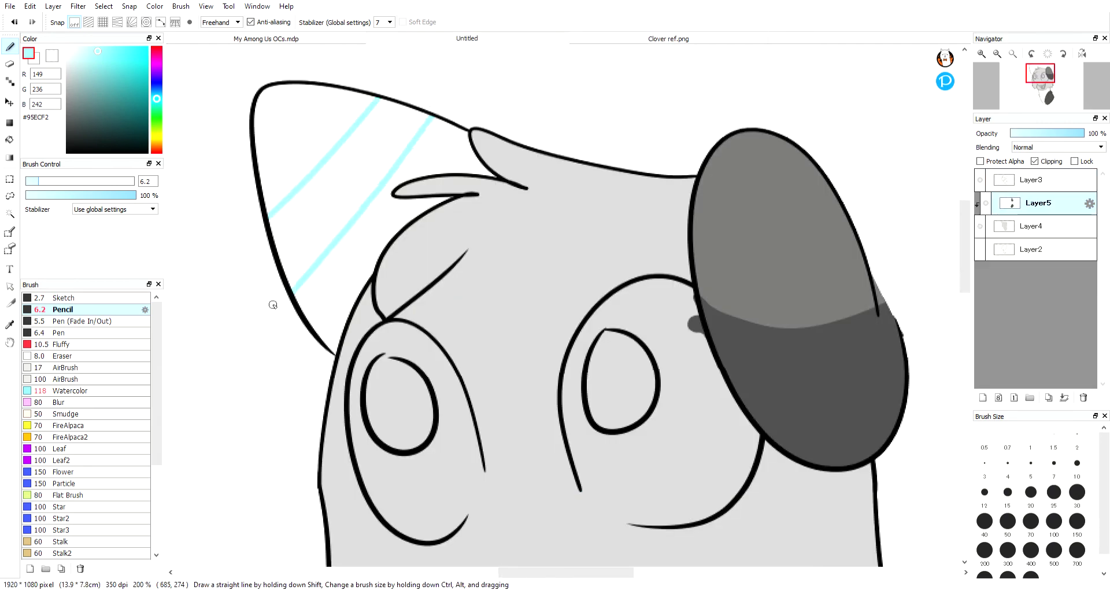
left_click(16, 23)
left_click(16, 22)
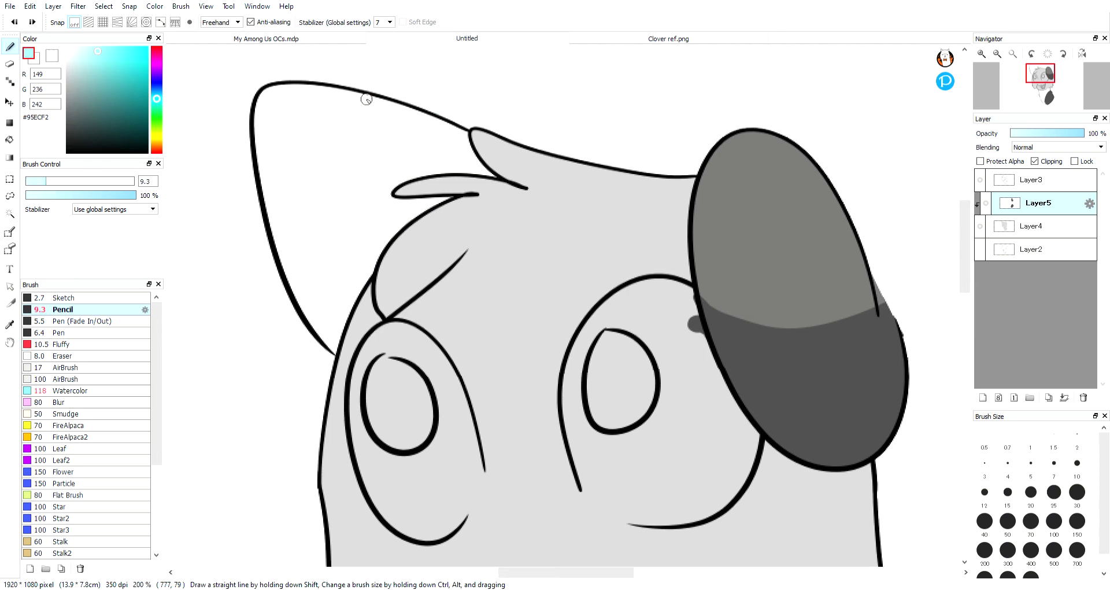
left_click_drag(389, 99, 269, 219)
left_click_drag(448, 122, 291, 292)
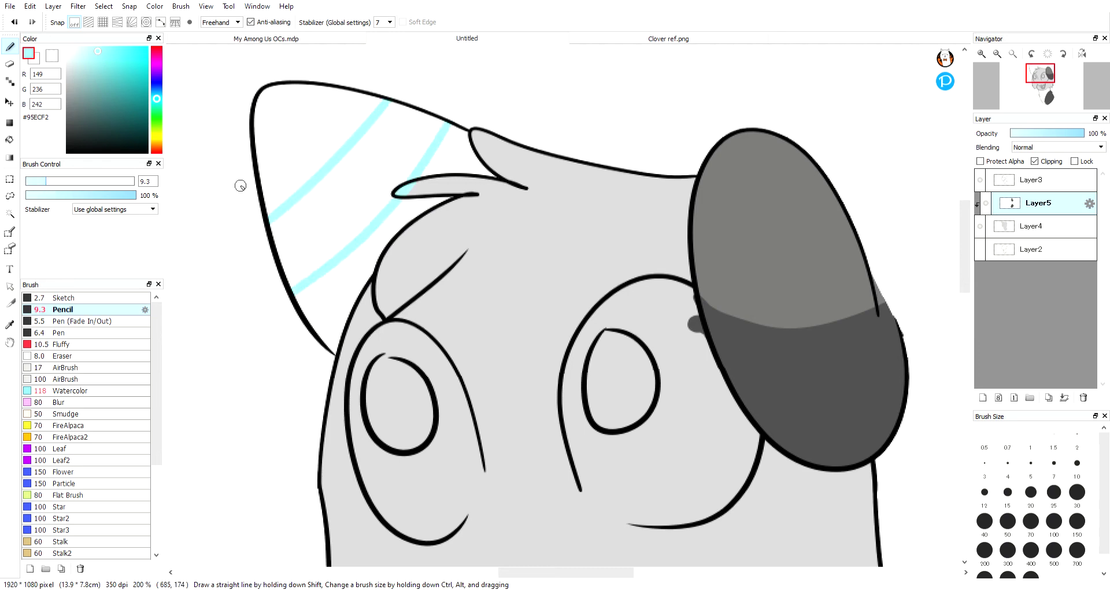
key("e")
left_click(20, 22)
key("b")
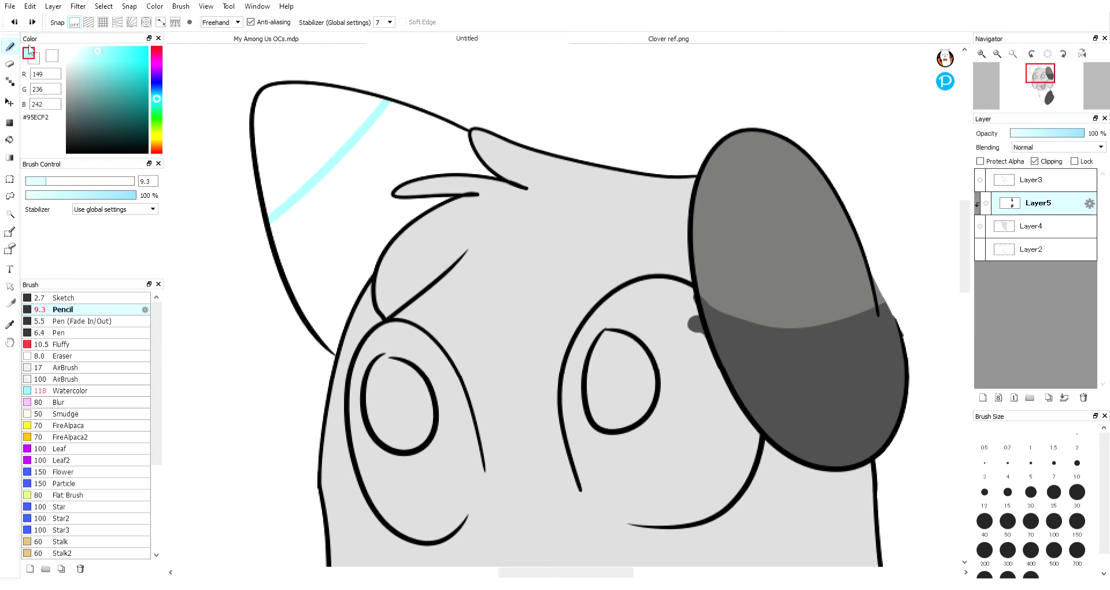
left_click_drag(434, 116, 283, 267)
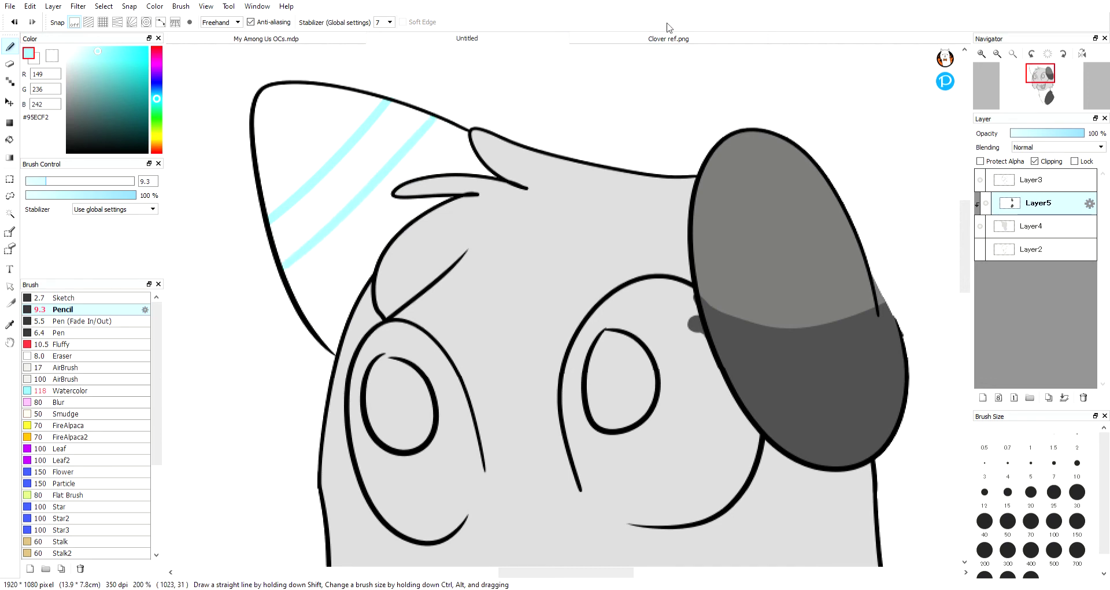
left_click(21, 24)
key("ctrl+z")
- Paint two curved light blue diagonal stripes across the upright ear at brush size 9.3
left_click_drag(386, 100, 263, 200)
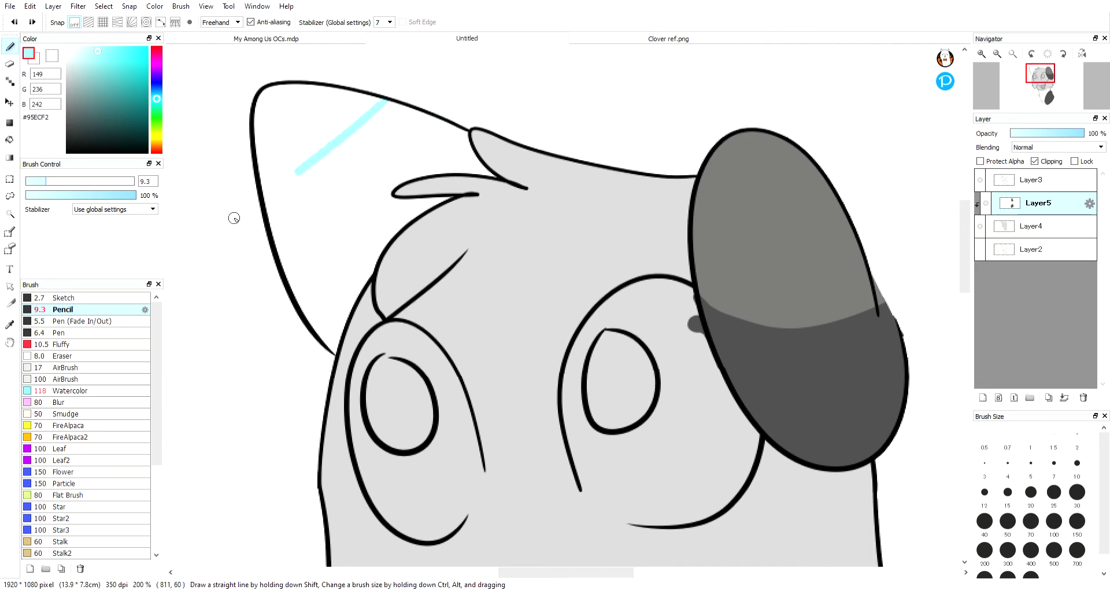
left_click(17, 23)
left_click_drag(387, 99, 267, 215)
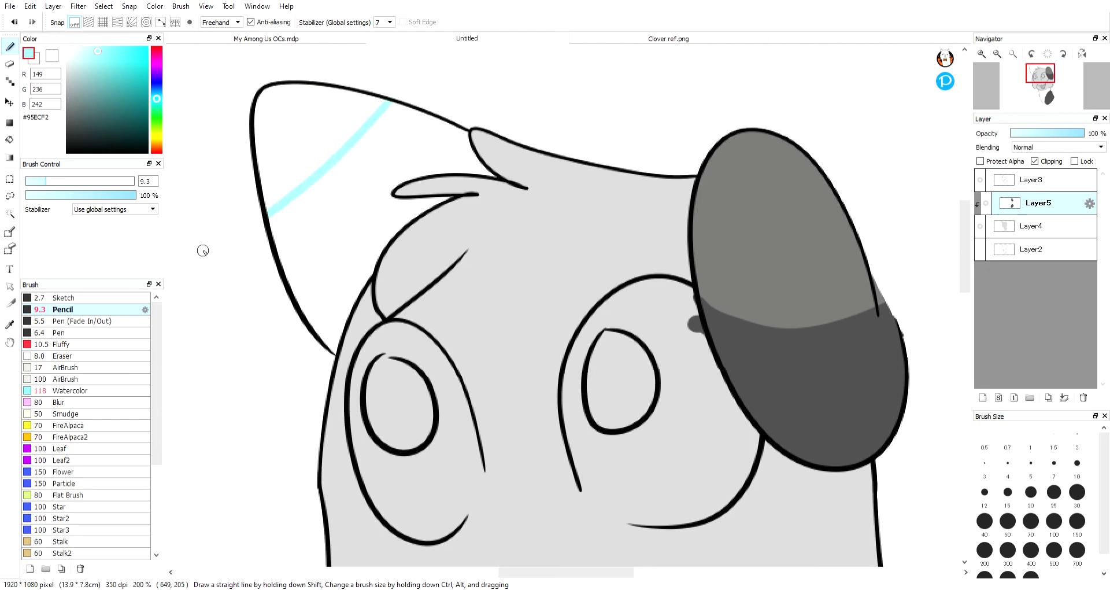
left_click_drag(436, 115, 284, 268)
- Sample the pale blue #C7F4F6 from the Clover reference sheet and return to the untitled drawing
left_click(638, 39)
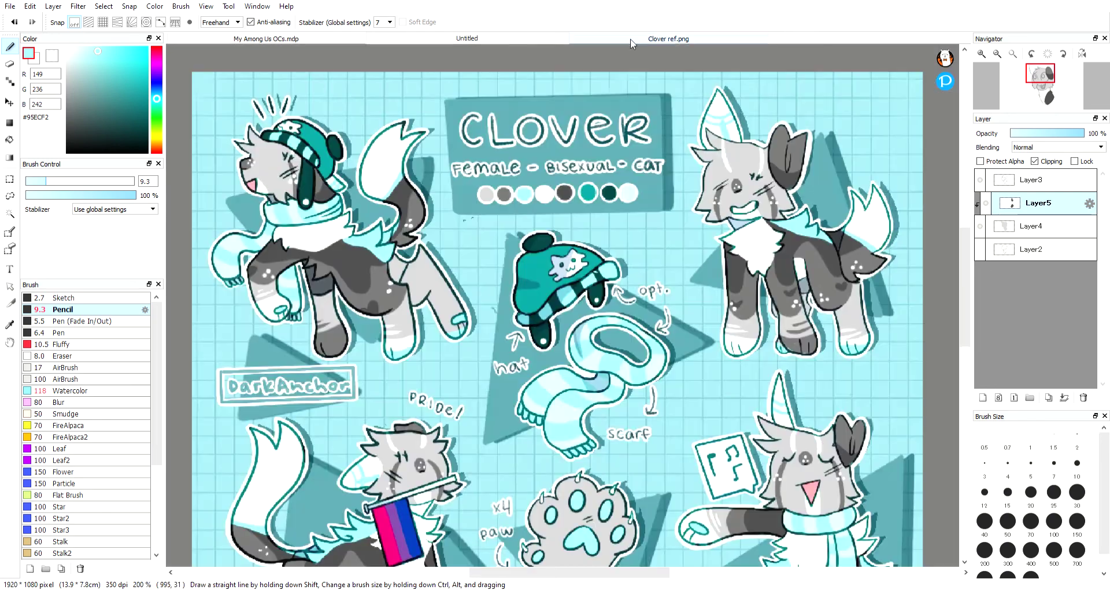
left_click(544, 40)
left_click(628, 40)
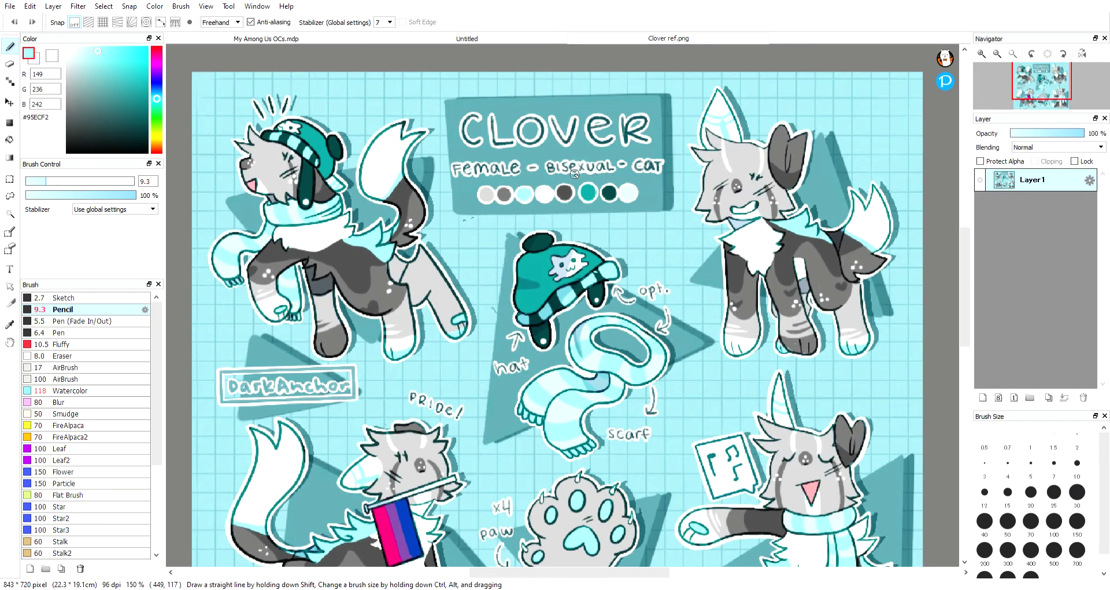
left_click_drag(612, 448, 557, 244)
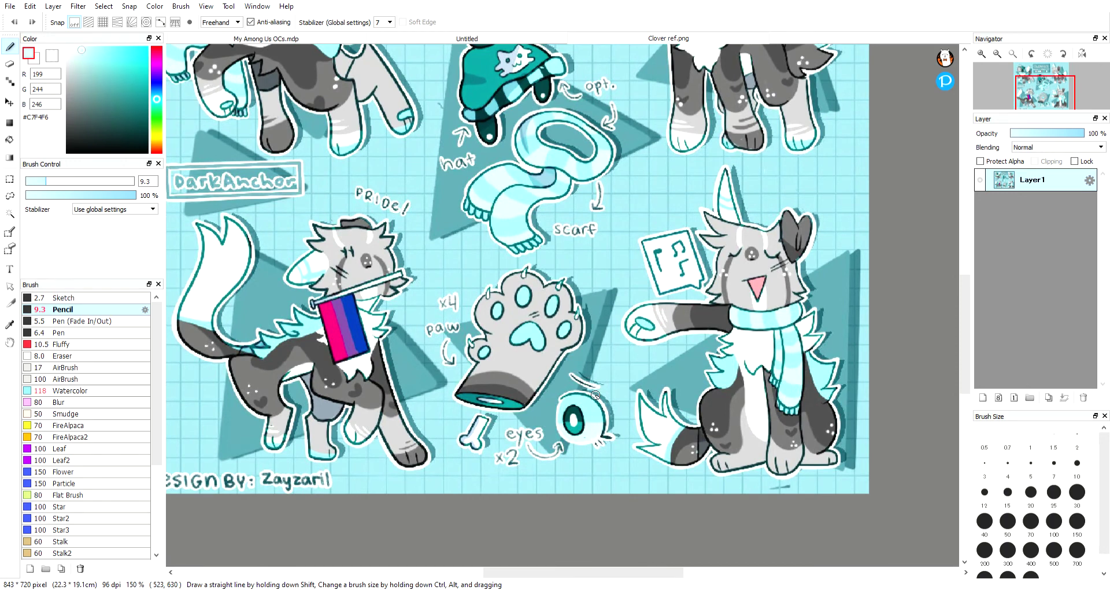
left_click(411, 42)
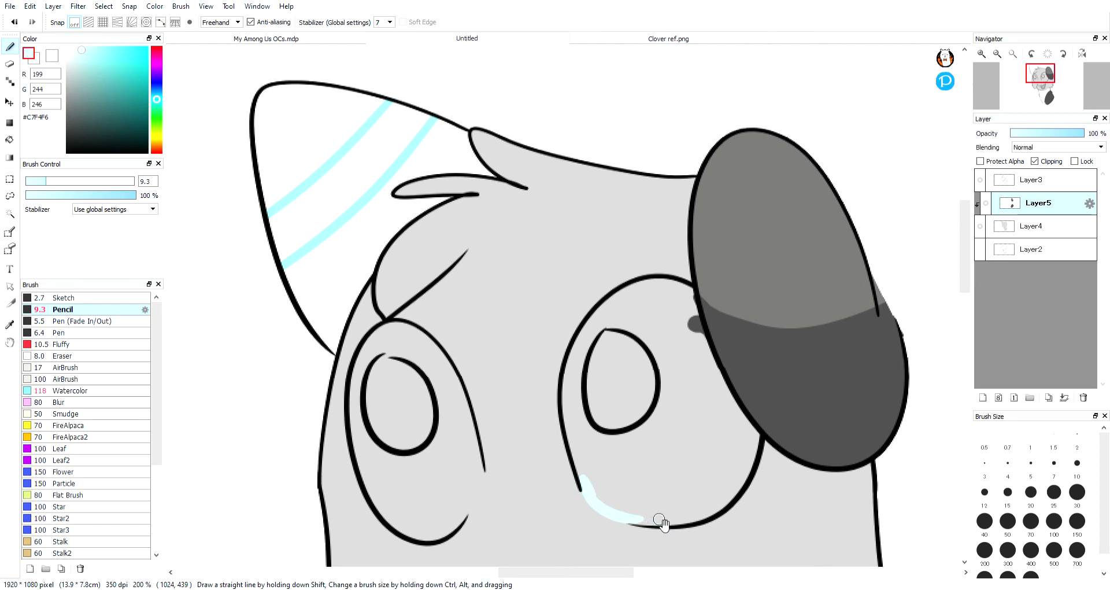
- Bridge the lower outline gaps of both eyes with pale blue, and block in the left eye's upper area at brush size 43
left_click_drag(652, 515, 571, 408)
mouse_move(387, 373)
left_mouse_down()
mouse_move(397, 352)
mouse_move(383, 408)
left_mouse_up()
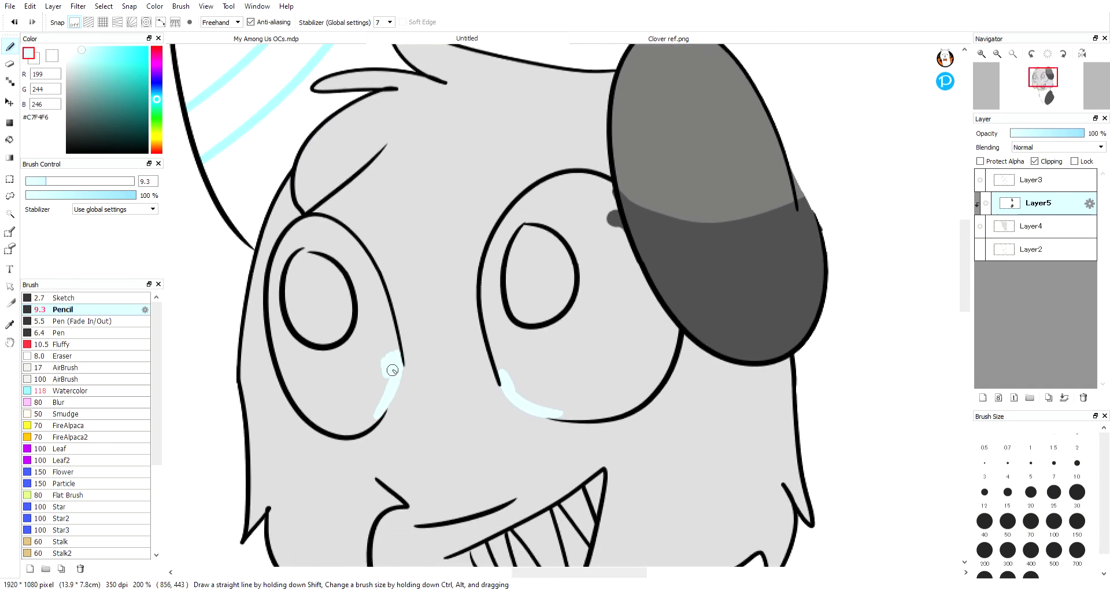
left_click(101, 181)
mouse_move(315, 266)
left_mouse_down()
mouse_move(343, 269)
mouse_move(357, 289)
mouse_move(341, 256)
mouse_move(310, 248)
left_mouse_up()
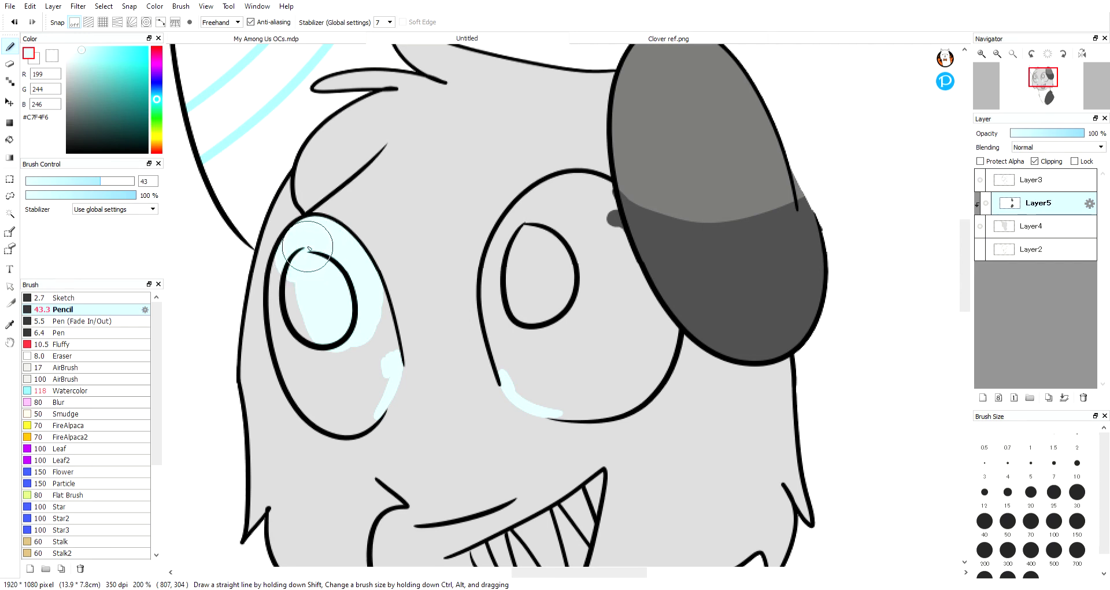
- Extend the pale blue along the inside edge of the left eye's outline with the brush reduced to 12.5
left_click_drag(100, 181, 53, 181)
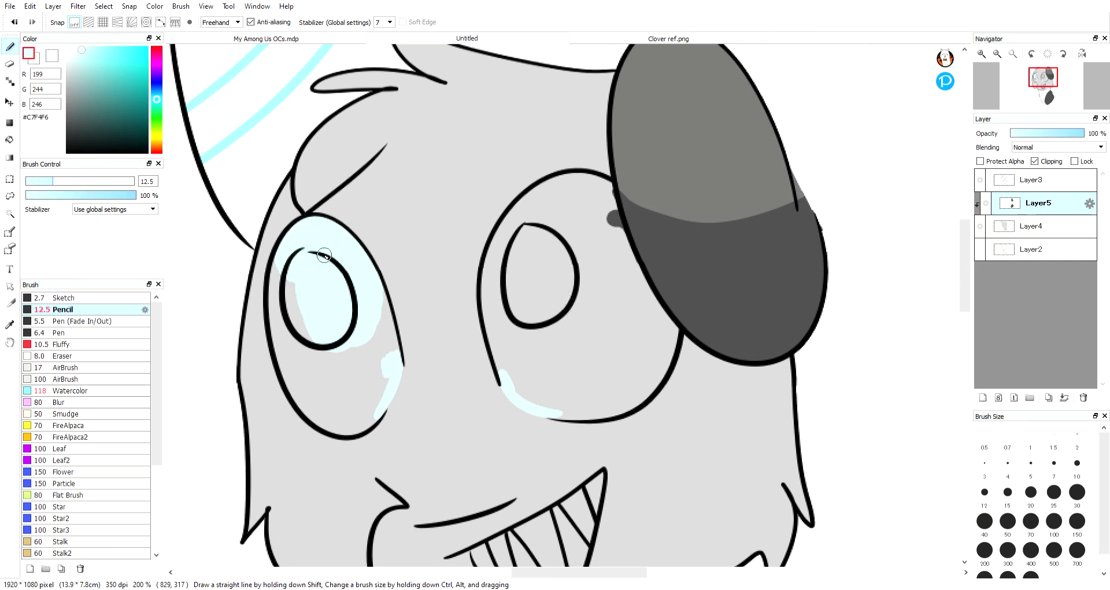
left_click_drag(285, 289, 277, 272)
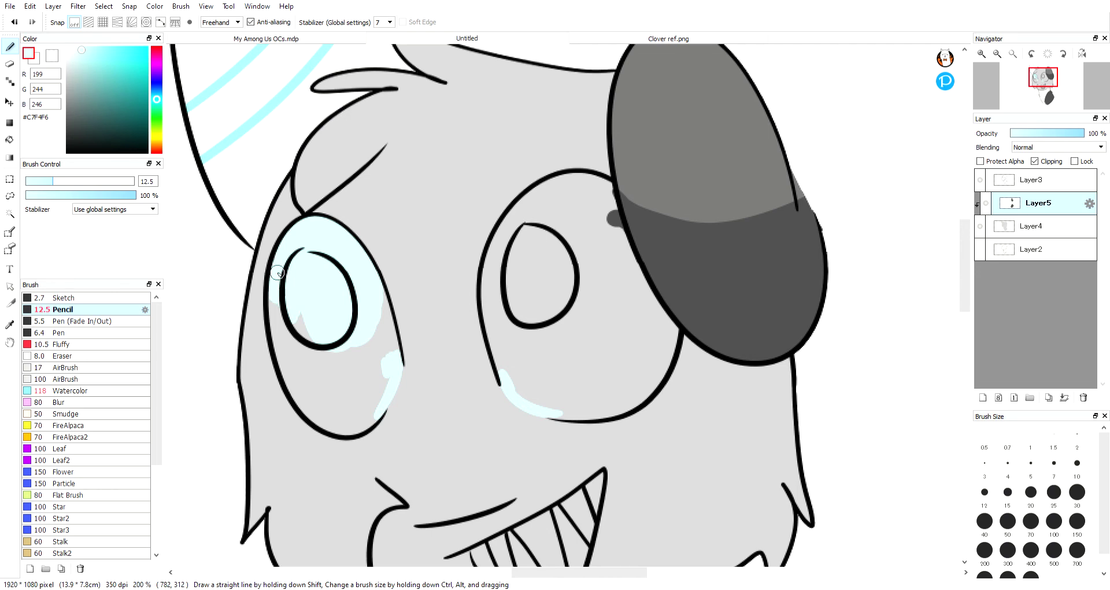
left_click_drag(278, 327, 312, 398)
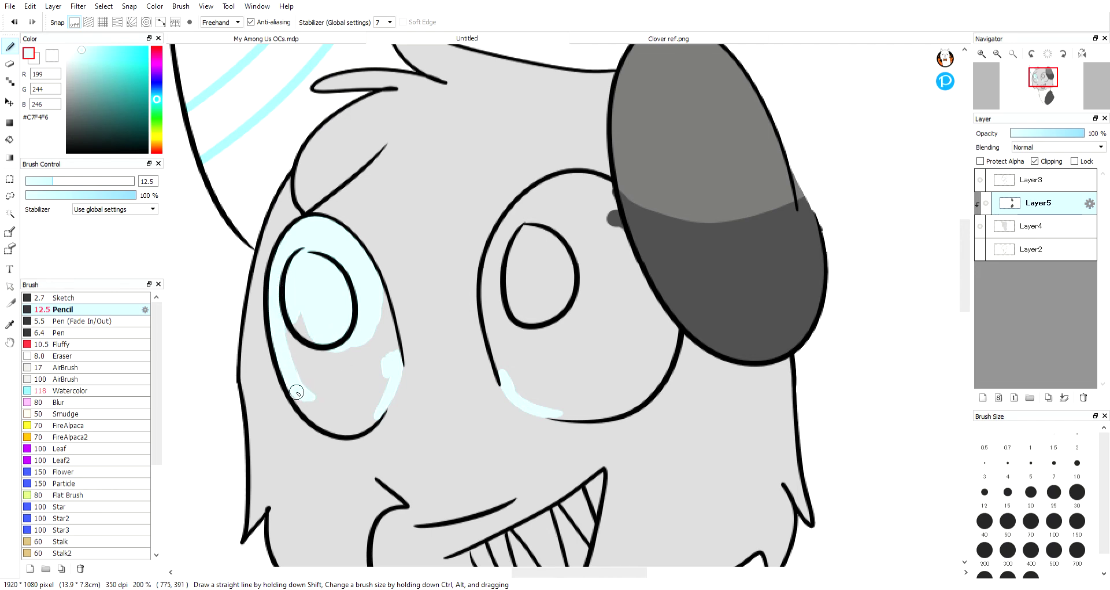
mouse_move(308, 412)
left_mouse_down()
mouse_move(342, 428)
mouse_move(372, 416)
mouse_move(384, 334)
mouse_move(394, 355)
mouse_move(376, 283)
left_mouse_up()
- Paint a pale blue border along the inside of the right eye's outline, including the edge beside the folded ear
left_click_drag(492, 282, 506, 386)
mouse_move(580, 179)
left_mouse_down()
mouse_move(515, 210)
mouse_move(492, 259)
mouse_move(496, 299)
mouse_move(527, 208)
mouse_move(586, 187)
mouse_move(604, 186)
mouse_move(608, 273)
left_mouse_up()
mouse_move(602, 204)
left_mouse_down()
mouse_move(666, 323)
mouse_move(669, 350)
mouse_move(646, 387)
left_mouse_up()
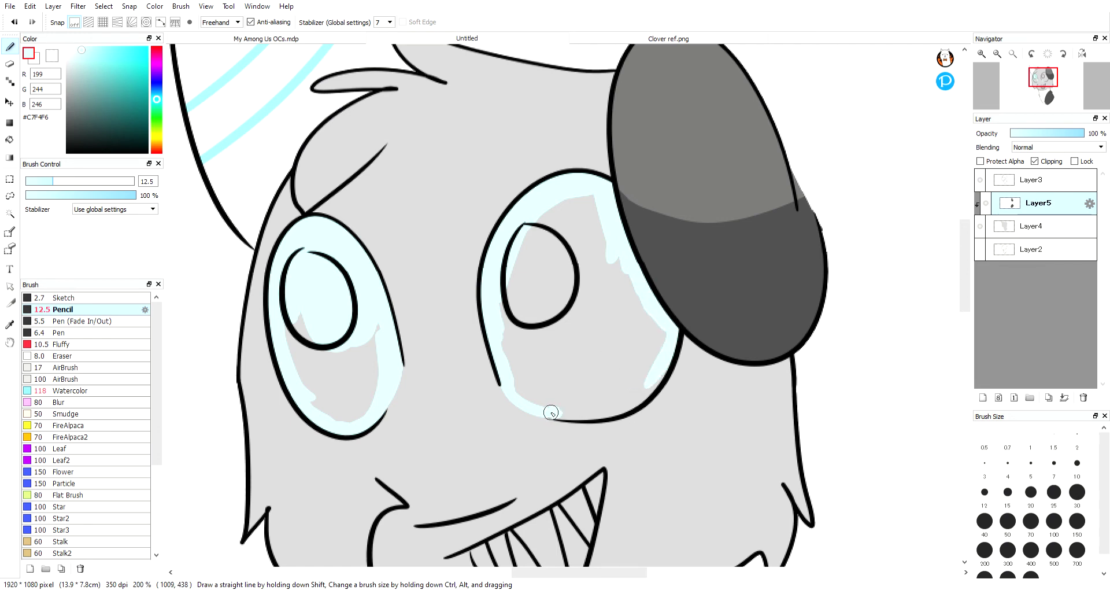
mouse_move(564, 414)
left_mouse_down()
mouse_move(616, 410)
mouse_move(662, 367)
left_mouse_up()
- Fill the remaining interiors of both eyes with pale blue, using a brush size of 45
left_click(103, 181)
mouse_move(318, 266)
left_mouse_down()
mouse_move(302, 328)
mouse_move(311, 368)
mouse_move(352, 397)
mouse_move(368, 370)
mouse_move(347, 350)
left_mouse_up()
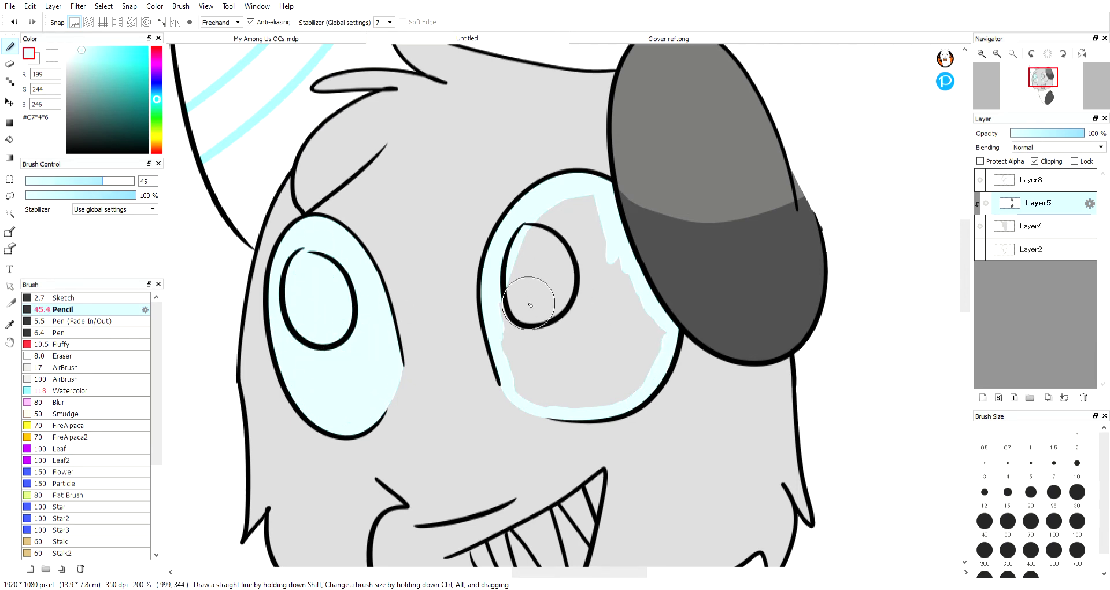
mouse_move(523, 298)
left_mouse_down()
mouse_move(514, 335)
mouse_move(532, 377)
mouse_move(601, 387)
mouse_move(644, 343)
mouse_move(578, 207)
mouse_move(534, 233)
mouse_move(547, 333)
mouse_move(555, 244)
mouse_move(572, 272)
left_mouse_up()
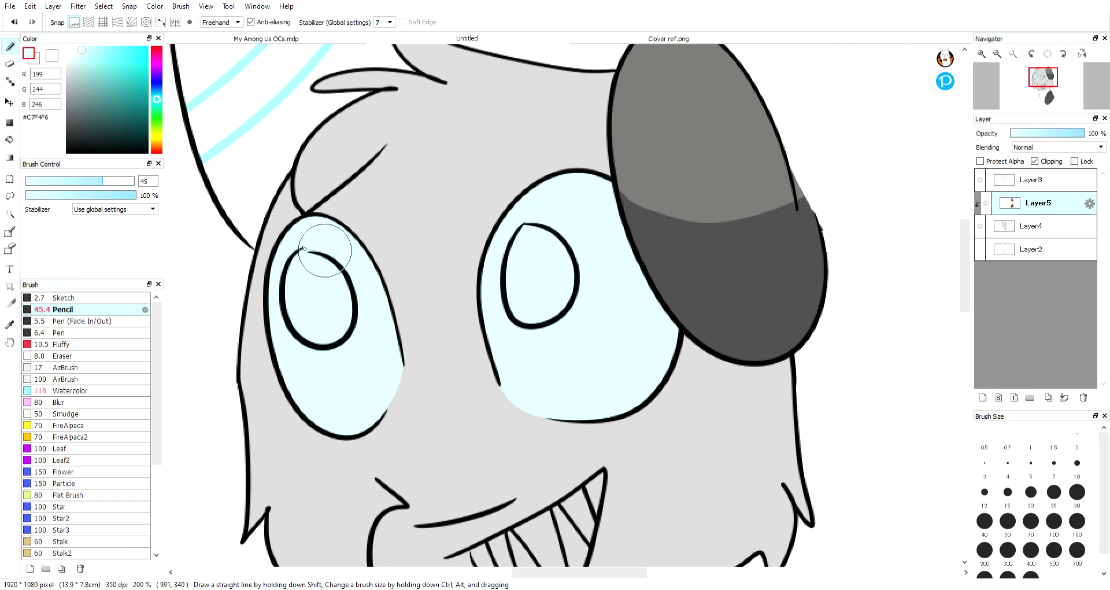
- Fill both irises with teal sampled from the eye on the Clover reference, using a 10.4 pencil
left_click_drag(80, 183, 48, 182)
left_click(558, 40)
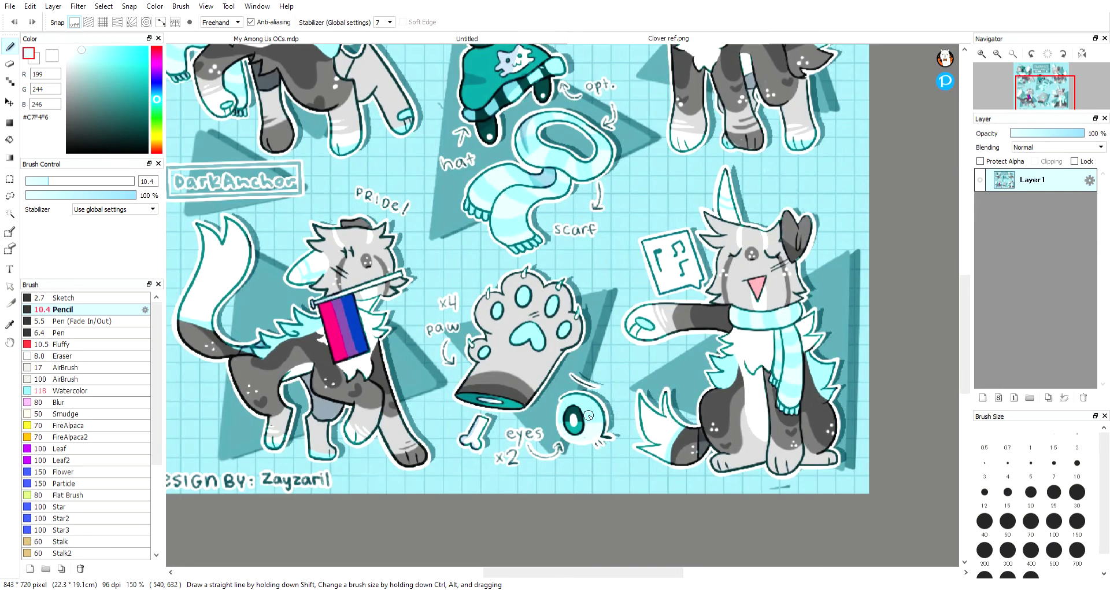
left_click(575, 429, "alt")
left_click(475, 36)
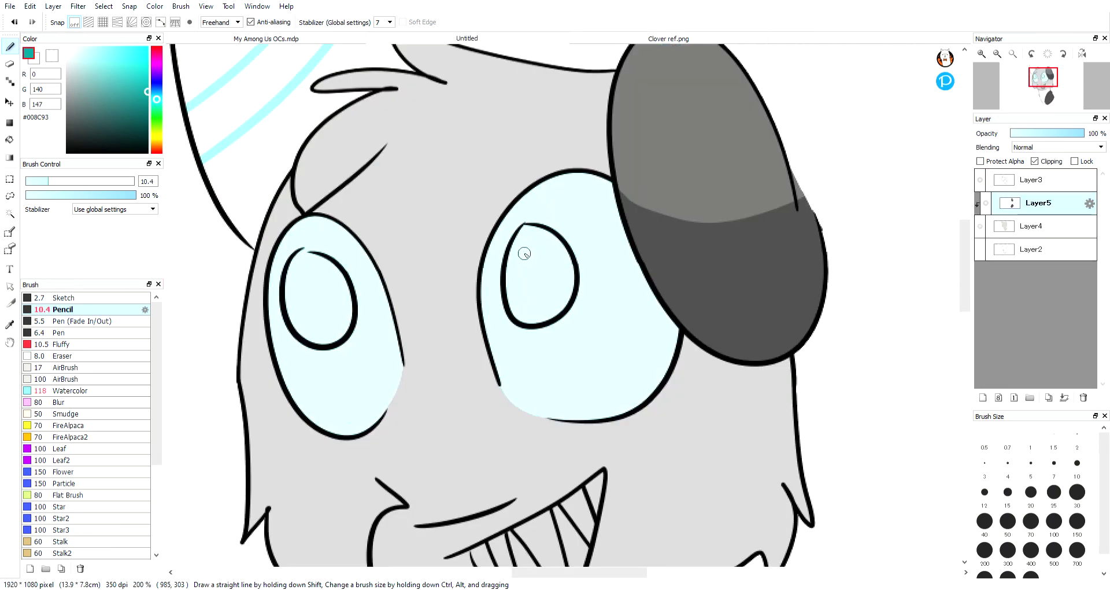
mouse_move(519, 242)
left_mouse_down()
mouse_move(513, 306)
mouse_move(538, 318)
mouse_move(559, 306)
mouse_move(566, 257)
mouse_move(534, 228)
mouse_move(515, 246)
mouse_move(515, 301)
mouse_move(545, 238)
left_mouse_up()
mouse_move(549, 288)
left_mouse_down()
mouse_move(562, 282)
mouse_move(549, 304)
left_mouse_up()
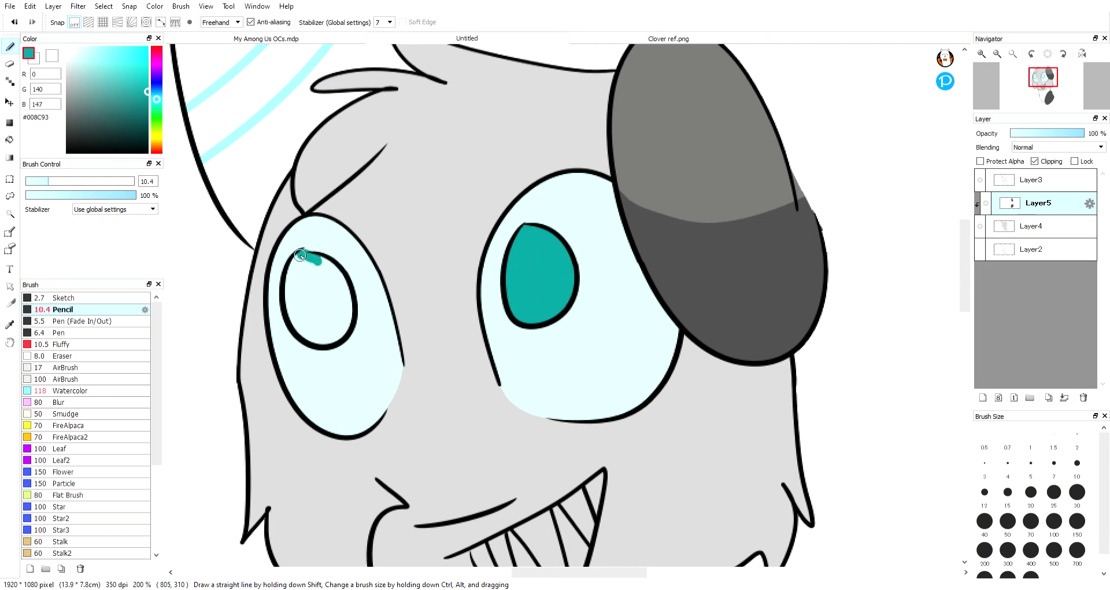
mouse_move(299, 255)
left_mouse_down()
mouse_move(292, 312)
mouse_move(317, 341)
mouse_move(346, 324)
mouse_move(349, 304)
mouse_move(326, 263)
mouse_move(298, 260)
mouse_move(294, 302)
mouse_move(326, 332)
mouse_move(311, 265)
mouse_move(327, 322)
mouse_move(315, 338)
mouse_move(314, 291)
mouse_move(339, 292)
left_mouse_up()
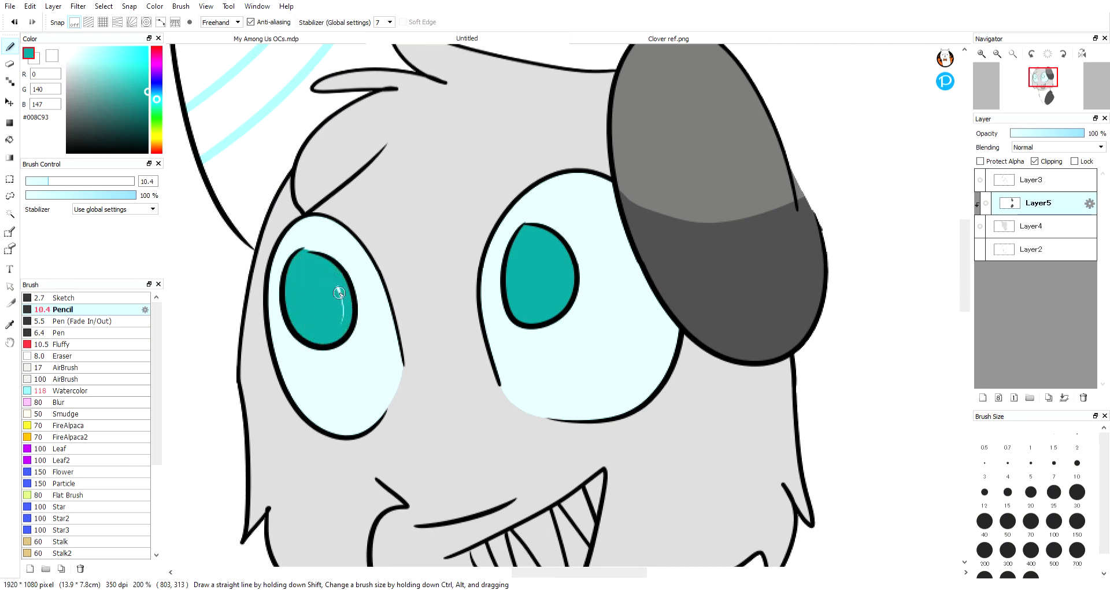
- Paint the upper half of the left iris dark teal (#003B3F), sampled from the eye on the Clover reference
left_click(641, 40)
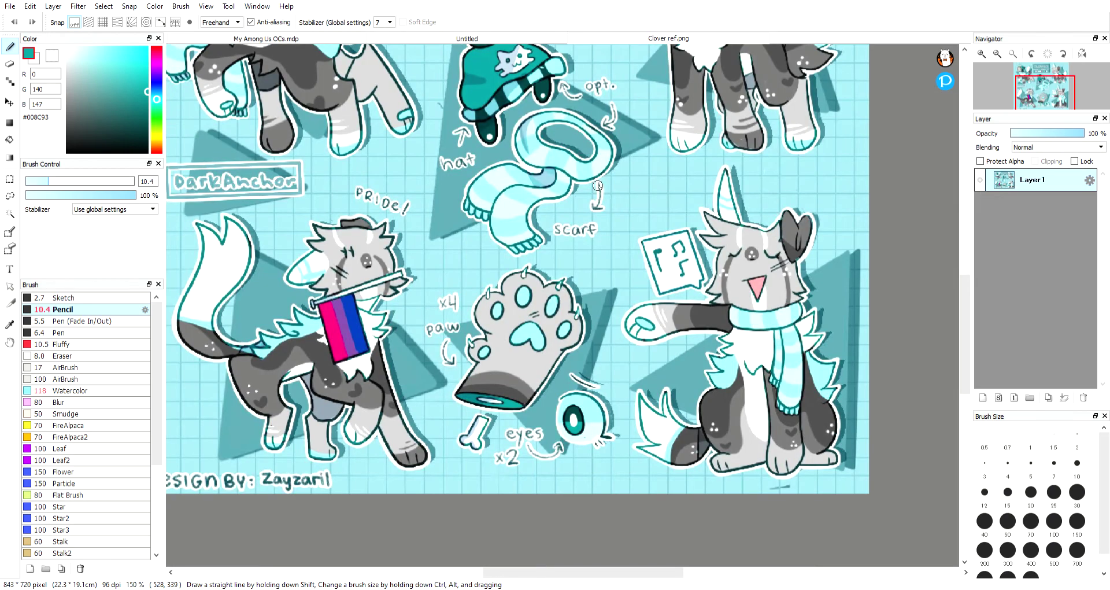
left_click(572, 408, "alt")
left_click(507, 39)
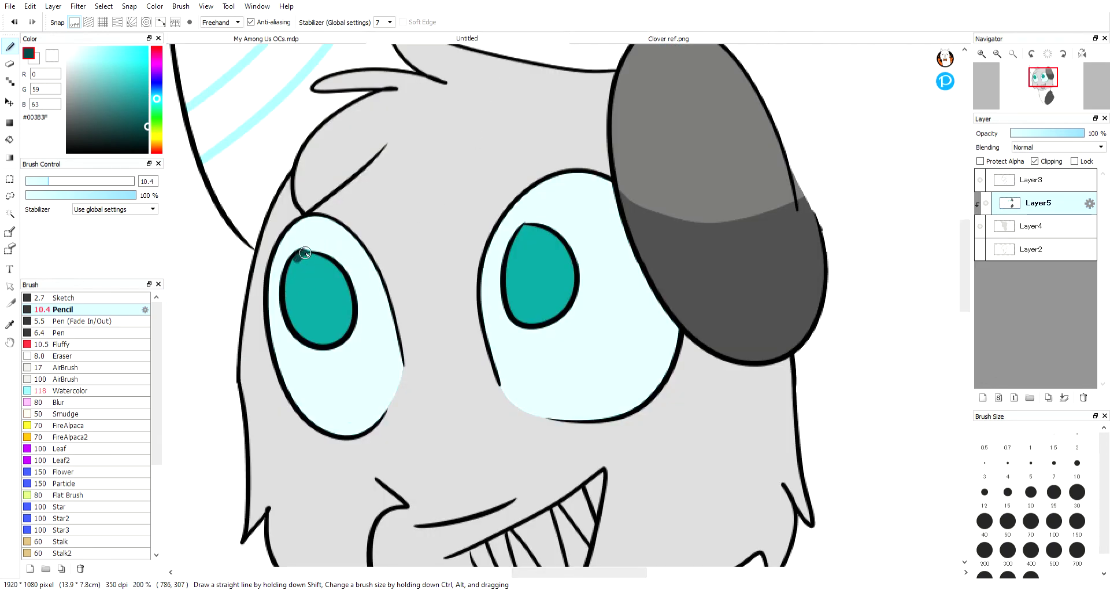
key("ctrl+z")
left_click_drag(318, 254, 310, 254)
left_click(320, 237, "alt")
left_click(299, 254, "alt")
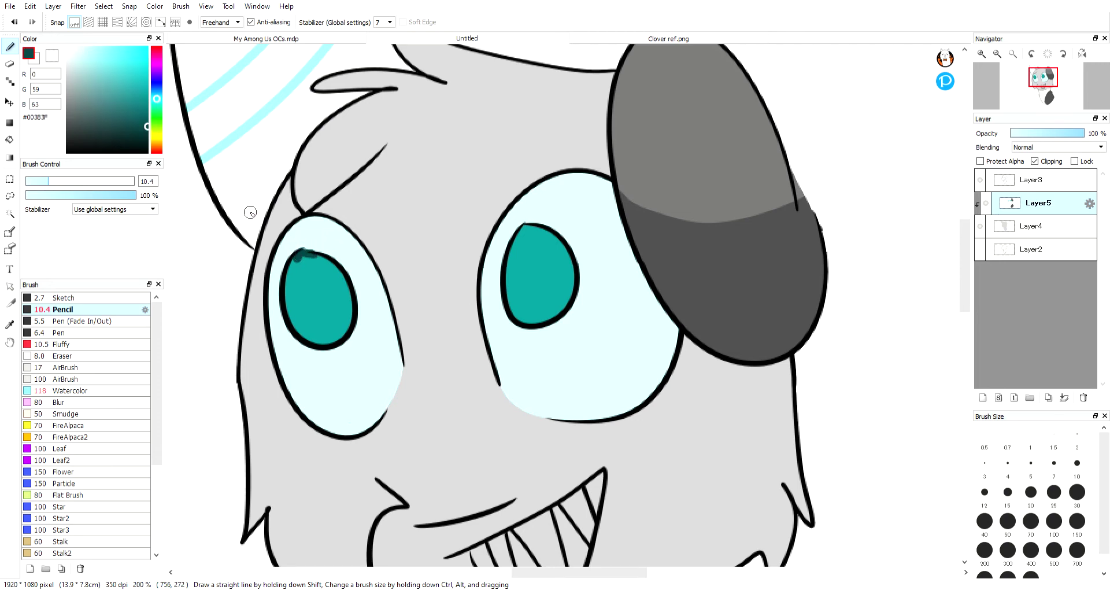
left_click(9, 82)
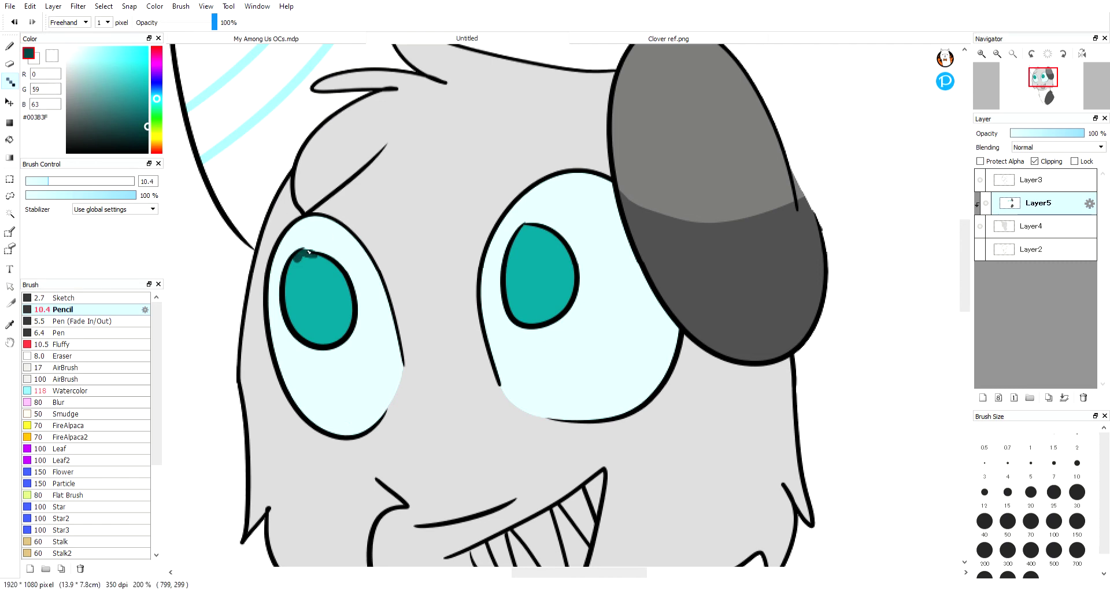
key("b")
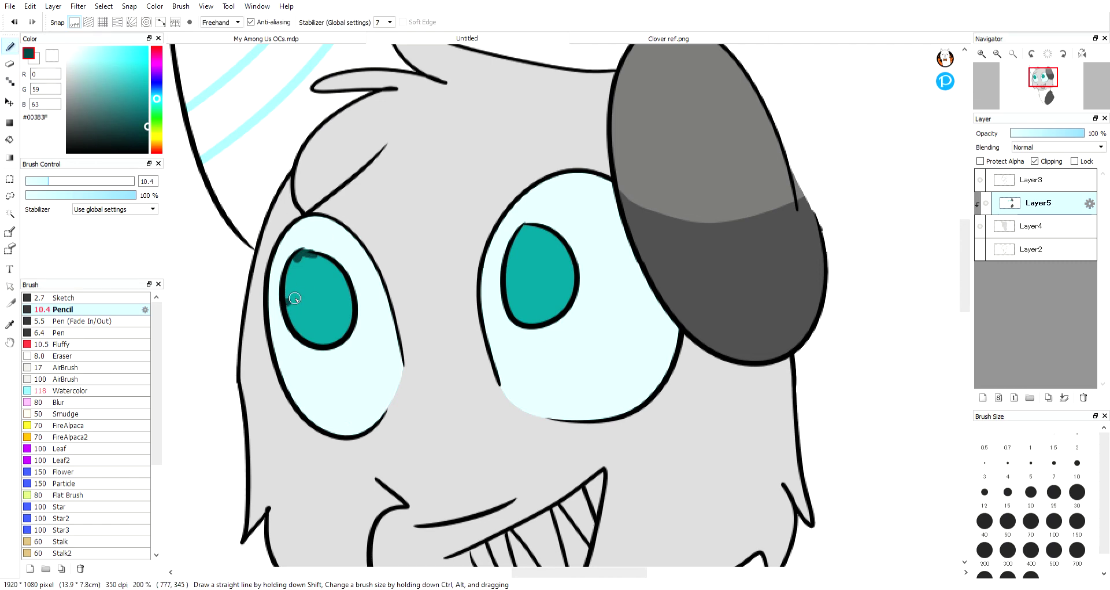
mouse_move(288, 301)
left_mouse_down()
mouse_move(344, 285)
mouse_move(289, 302)
mouse_move(296, 259)
mouse_move(306, 285)
mouse_move(340, 279)
mouse_move(299, 259)
mouse_move(331, 271)
left_mouse_up()
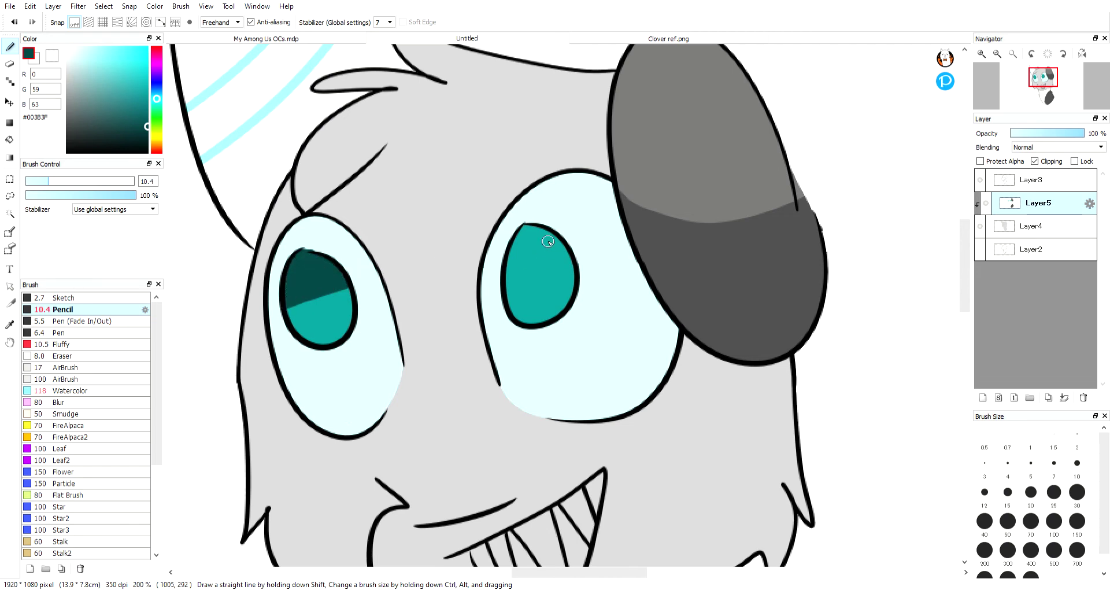
- Paint the upper half of the right iris dark teal with a slanted lower edge, and compare with the Clover reference
mouse_move(506, 276)
left_mouse_down()
mouse_move(572, 263)
mouse_move(530, 274)
left_mouse_up()
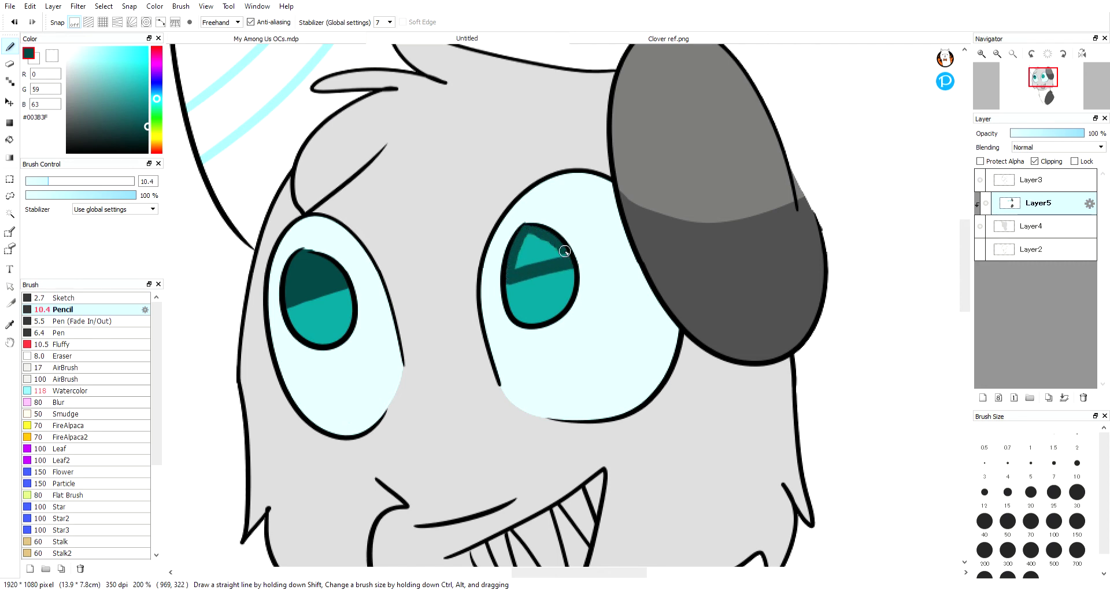
mouse_move(565, 251)
left_mouse_down()
mouse_move(520, 268)
mouse_move(556, 246)
mouse_move(544, 240)
mouse_move(518, 267)
left_mouse_up()
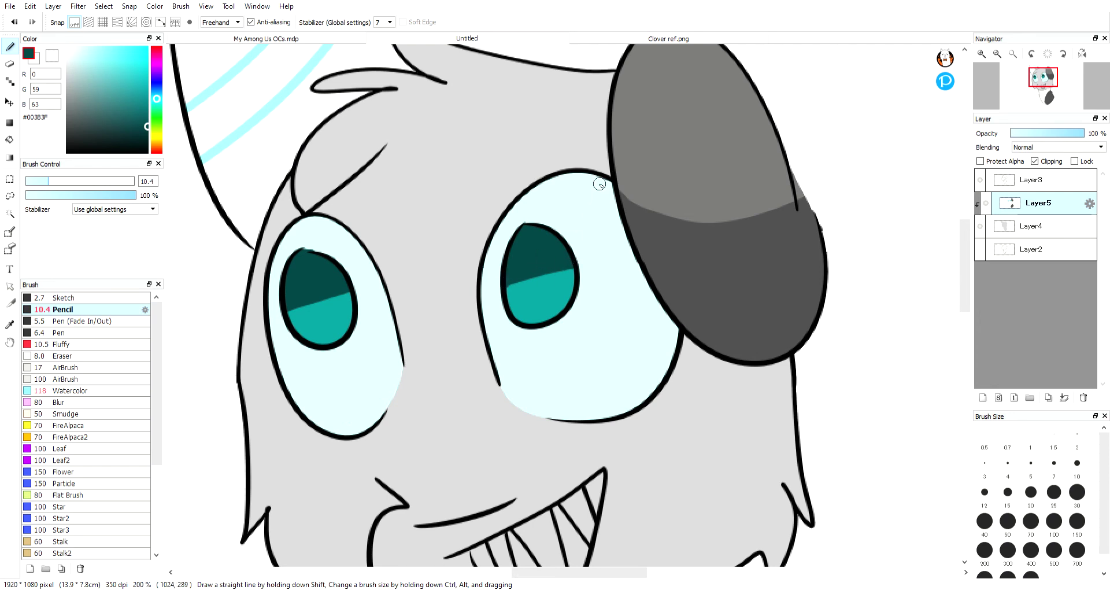
left_click(526, 296, "alt")
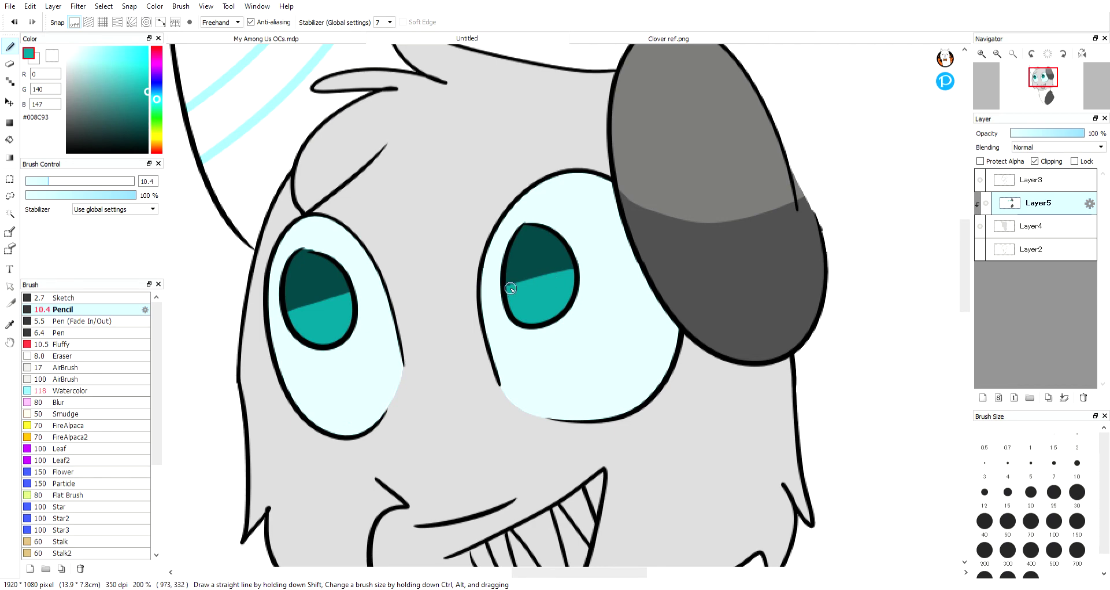
left_click(614, 40)
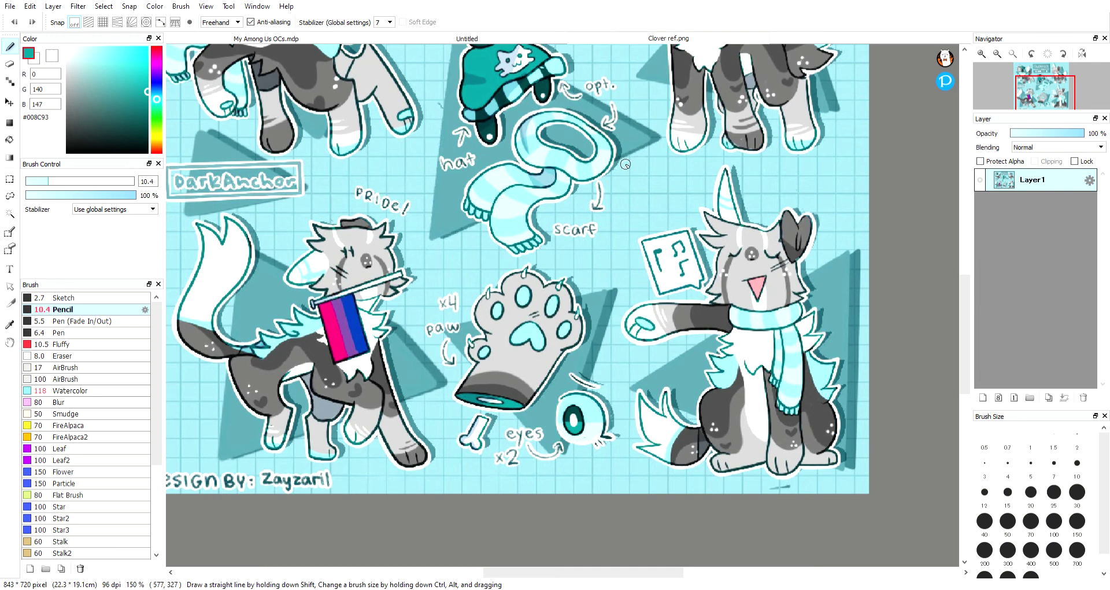
left_click(559, 40)
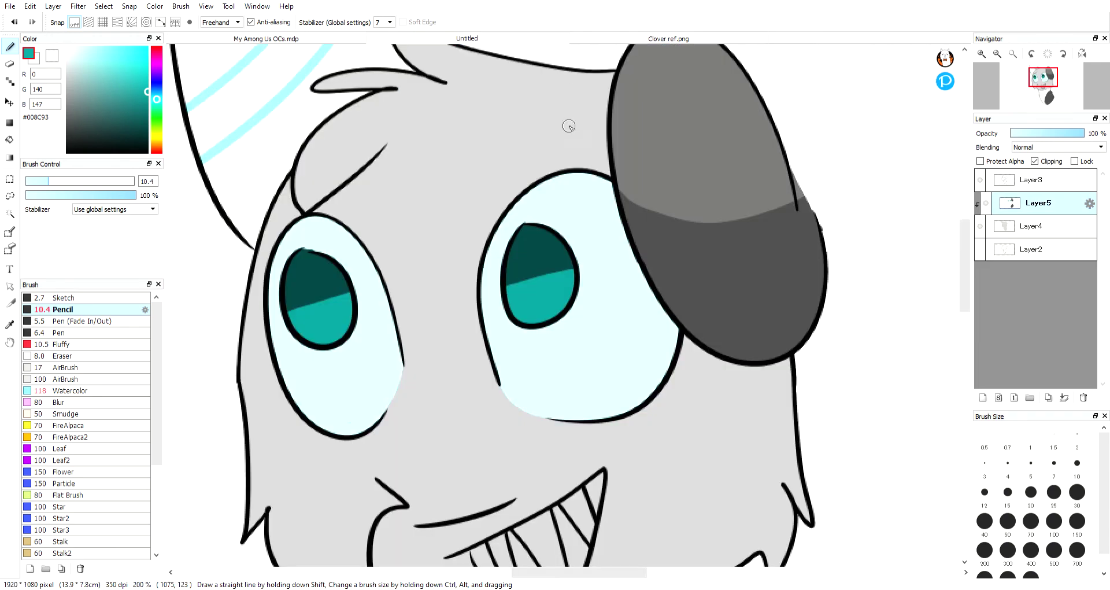
- Fill a white marking across the lower teeth and down to the chin, and erase along its left edge
scroll(587, 320, "down", 5)
left_click(520, 365, "alt")
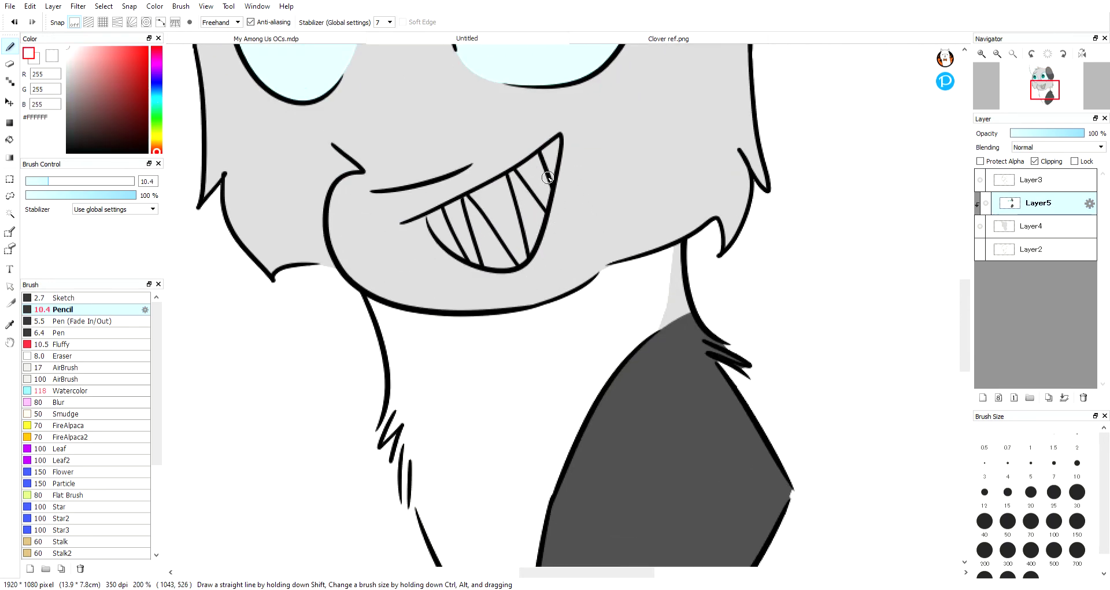
left_click_drag(547, 177, 573, 286)
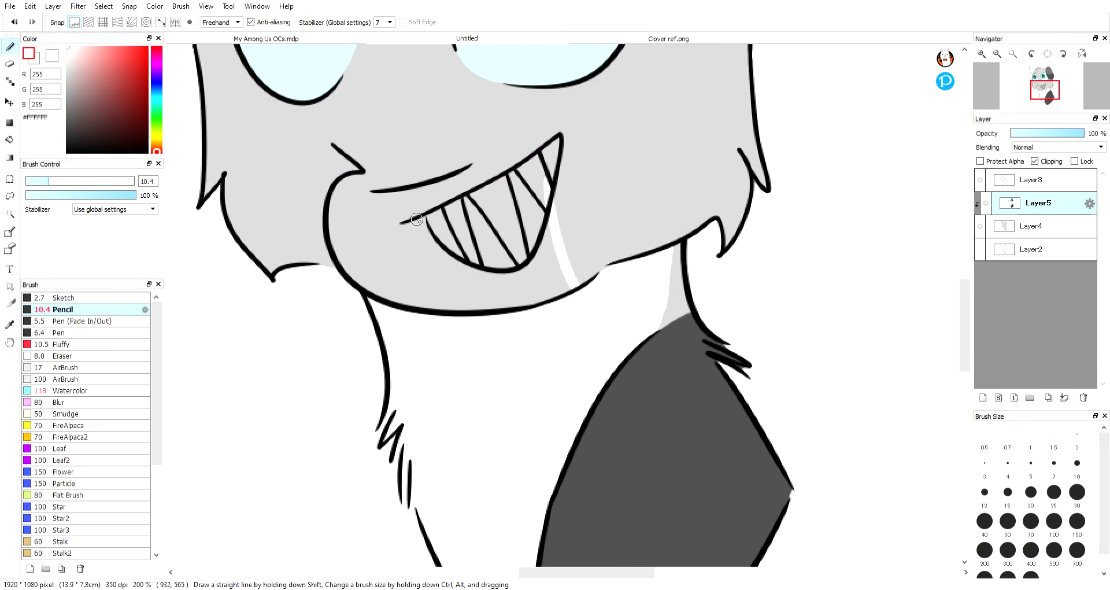
mouse_move(442, 240)
left_mouse_down()
mouse_move(499, 296)
mouse_move(463, 259)
mouse_move(469, 305)
mouse_move(465, 271)
mouse_move(509, 307)
mouse_move(538, 310)
mouse_move(565, 292)
left_mouse_up()
key("e")
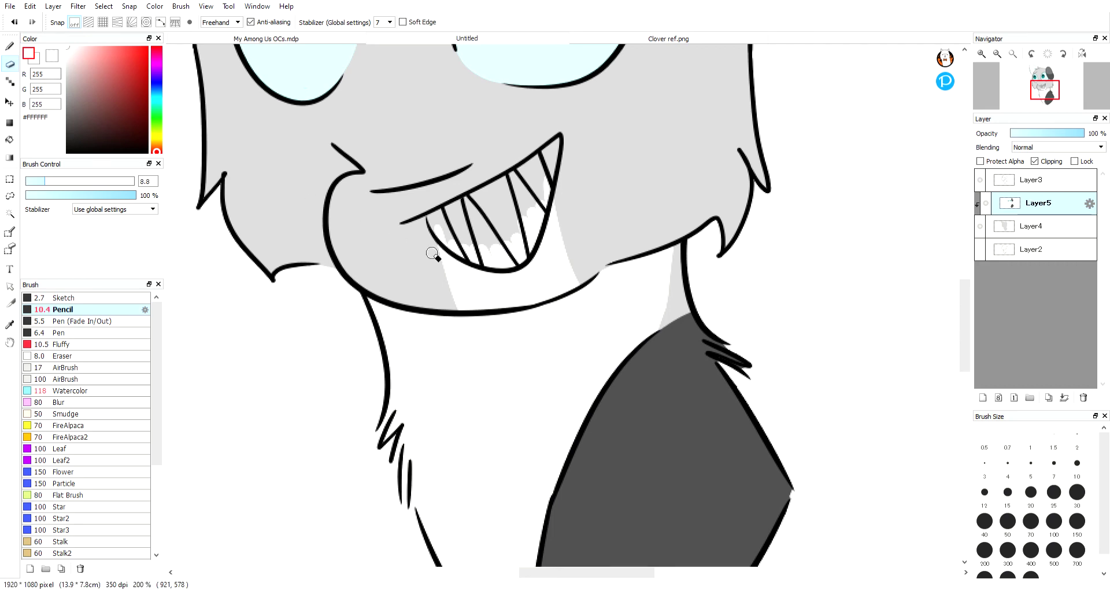
mouse_move(432, 234)
left_mouse_down()
mouse_move(478, 340)
mouse_move(485, 325)
left_mouse_up()
key("b")
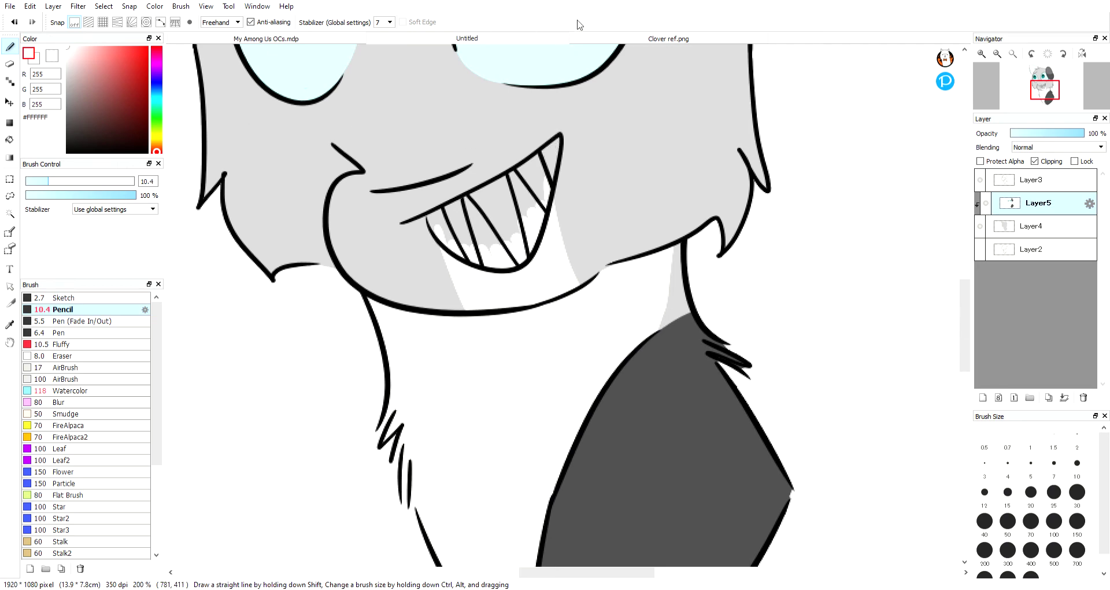
- Trim the right edge of the white chin marking with the eraser and repaint white where the neck was erased
left_click(602, 38)
left_click(562, 39)
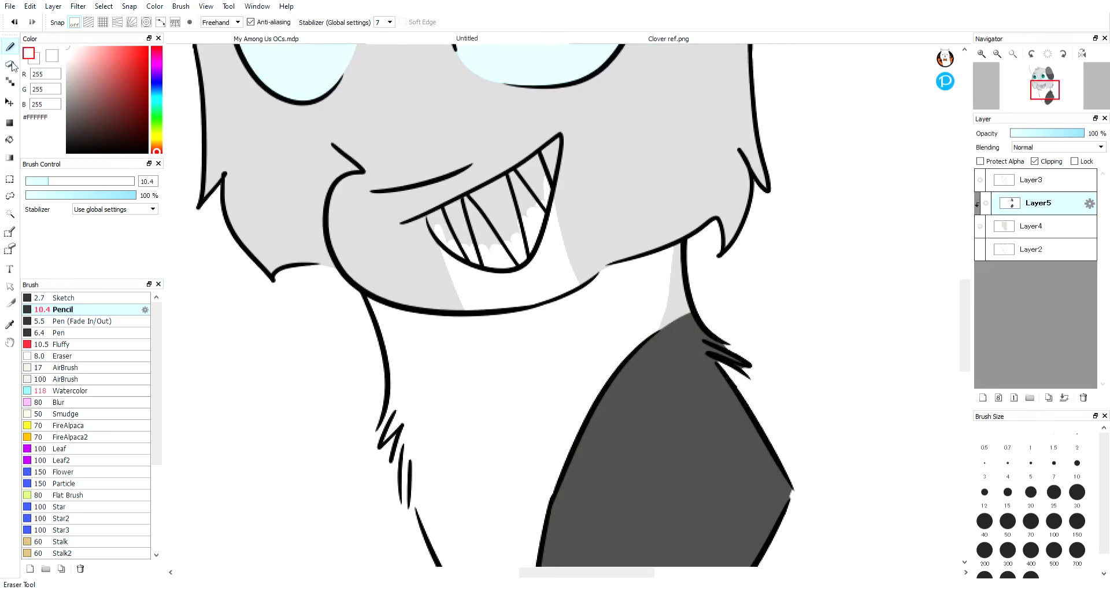
key("e")
mouse_move(554, 210)
left_mouse_down()
mouse_move(541, 166)
mouse_move(600, 323)
mouse_move(542, 200)
left_mouse_up()
key("b")
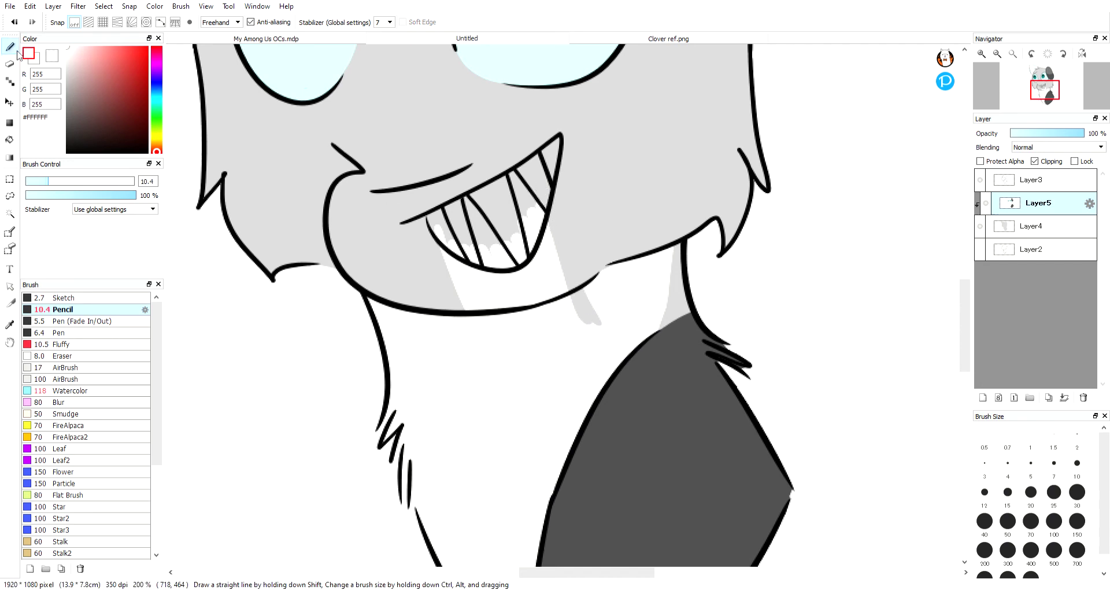
mouse_move(609, 317)
left_mouse_down()
mouse_move(586, 319)
mouse_move(579, 298)
left_mouse_up()
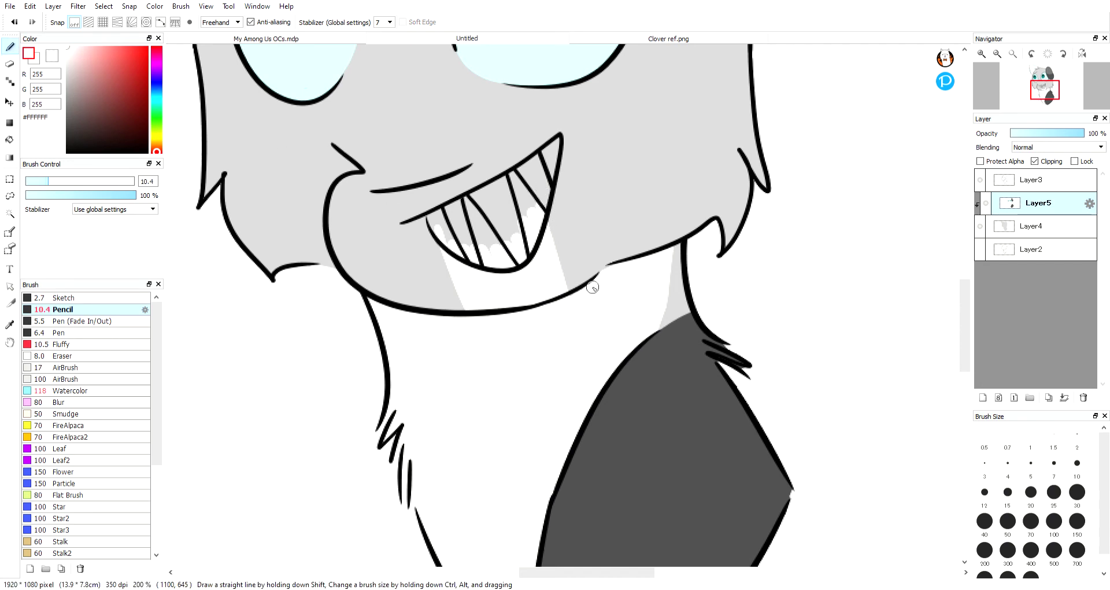
- Airbrush soft light blue (#94EEF6), sampled from the reference eye, over both eyes at size 100 and 16 % opacity
left_click(646, 39)
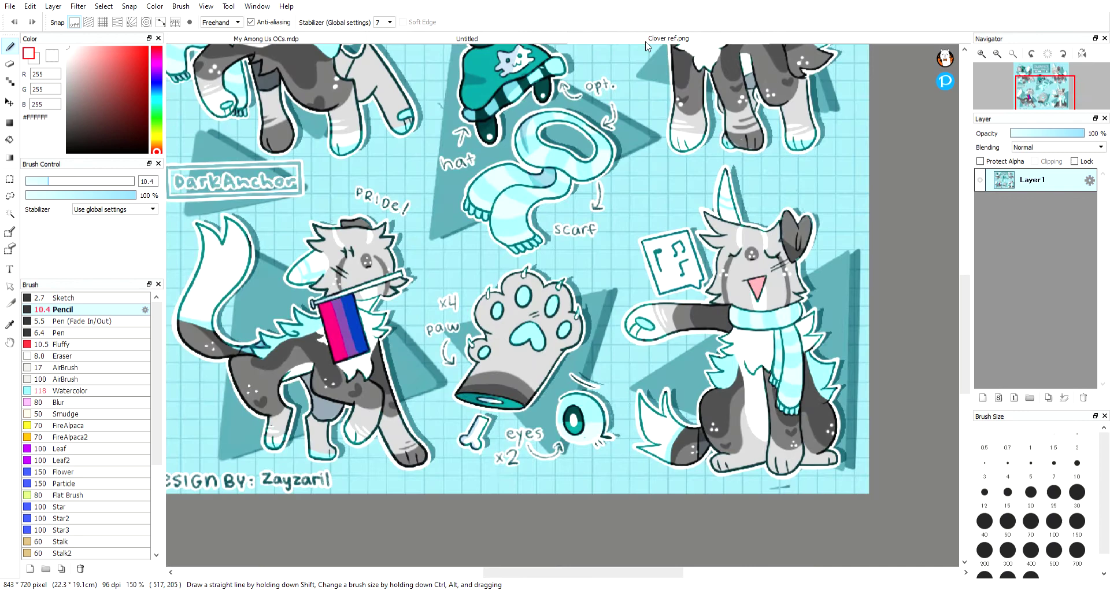
left_click(561, 43)
left_click(610, 43)
left_click(557, 39)
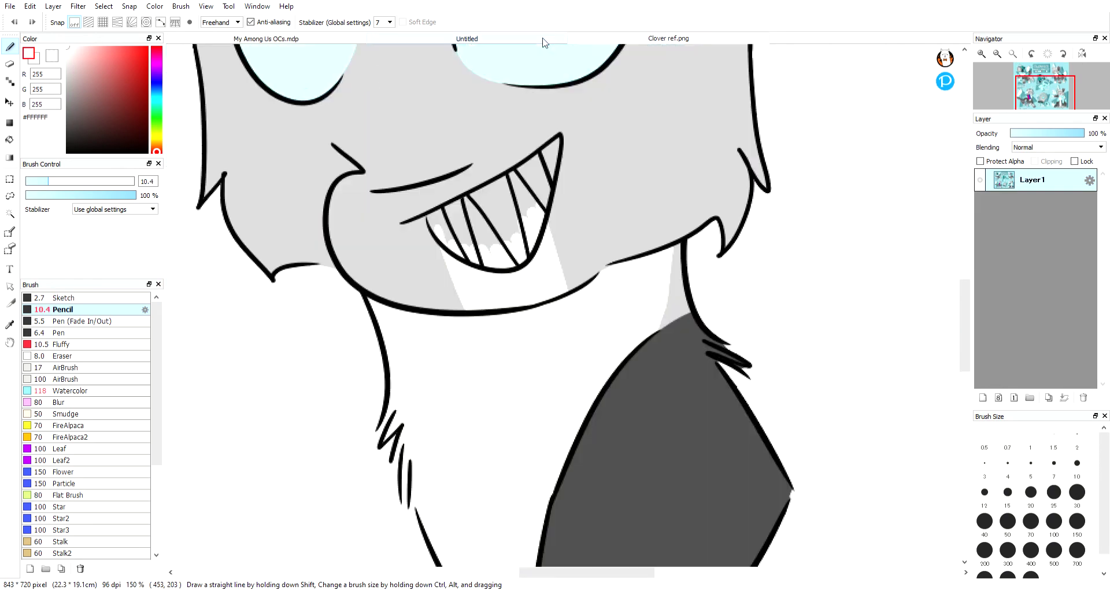
left_click(617, 41)
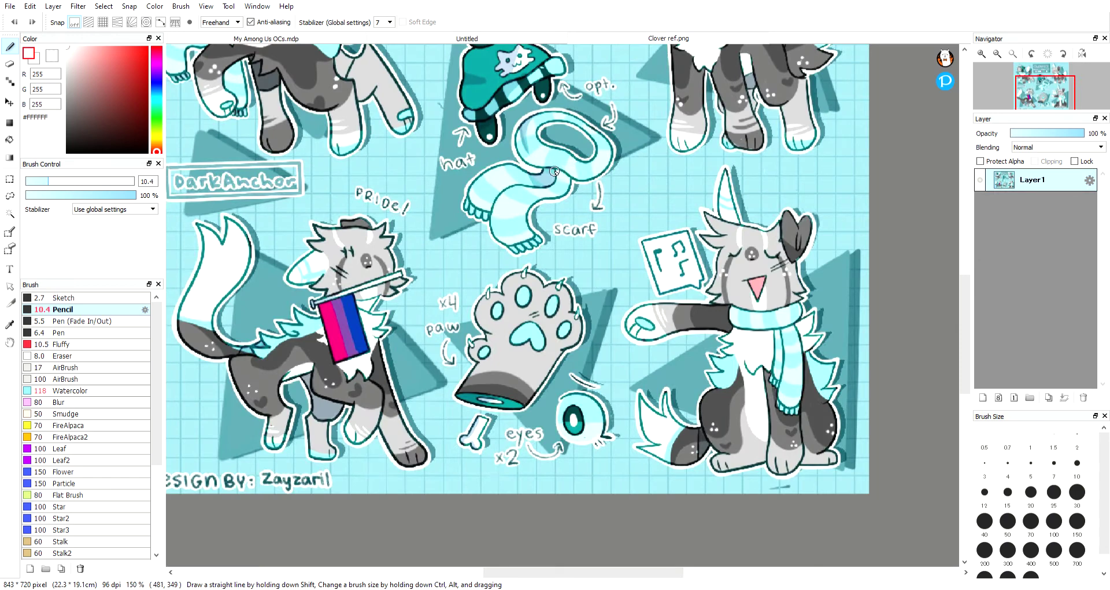
left_click(589, 411, "alt")
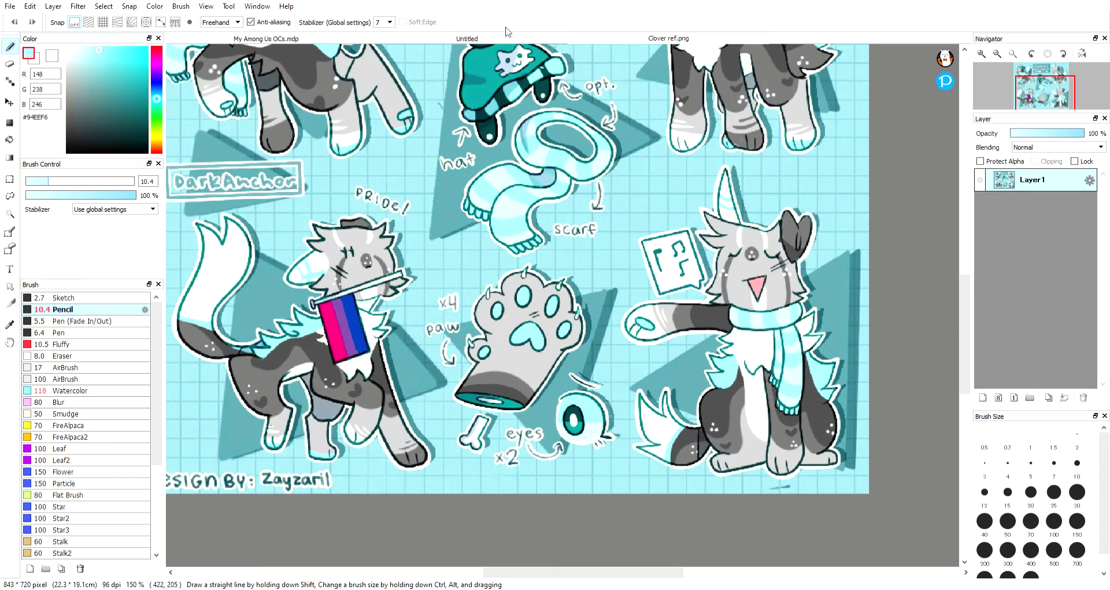
left_click(510, 39)
left_click(60, 374)
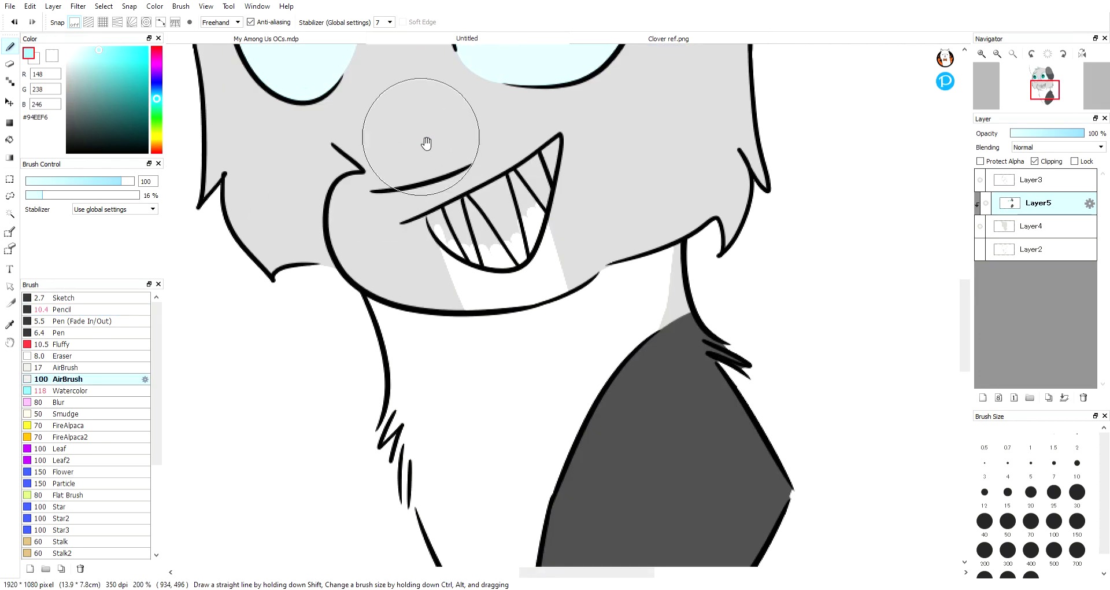
left_click_drag(426, 141, 533, 377)
mouse_move(654, 183)
left_mouse_down()
mouse_move(630, 93)
mouse_move(562, 149)
mouse_move(596, 103)
mouse_move(553, 149)
mouse_move(549, 209)
mouse_move(417, 137)
mouse_move(372, 132)
mouse_move(428, 210)
mouse_move(389, 176)
mouse_move(351, 174)
mouse_move(324, 219)
left_mouse_up()
- Airbrush a soft white glow onto the centre of both irises at size 100
left_click(67, 46)
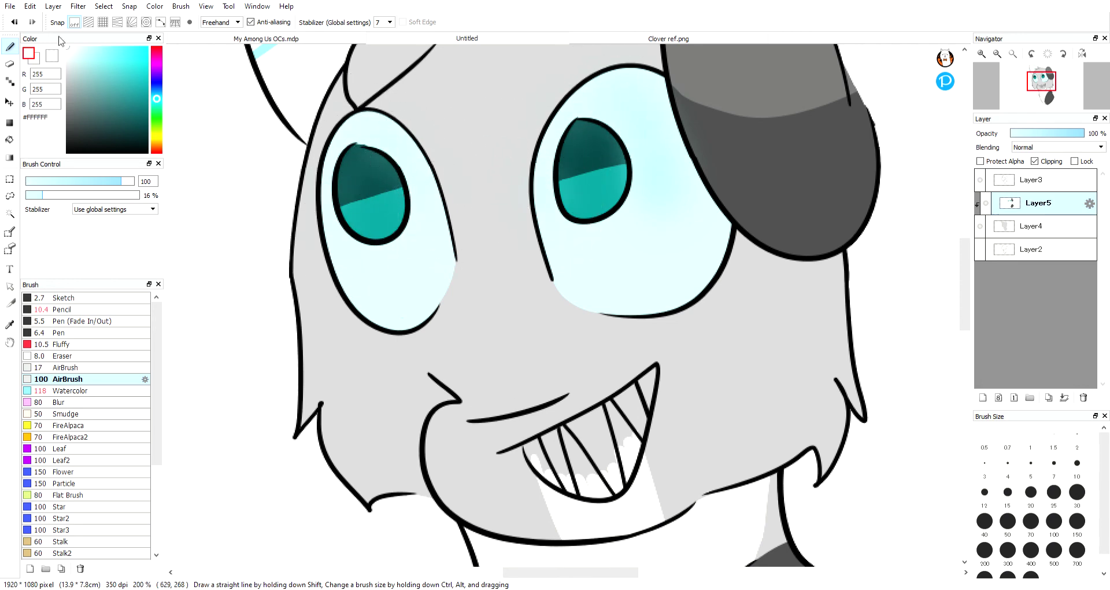
left_click(79, 367)
left_click(70, 379)
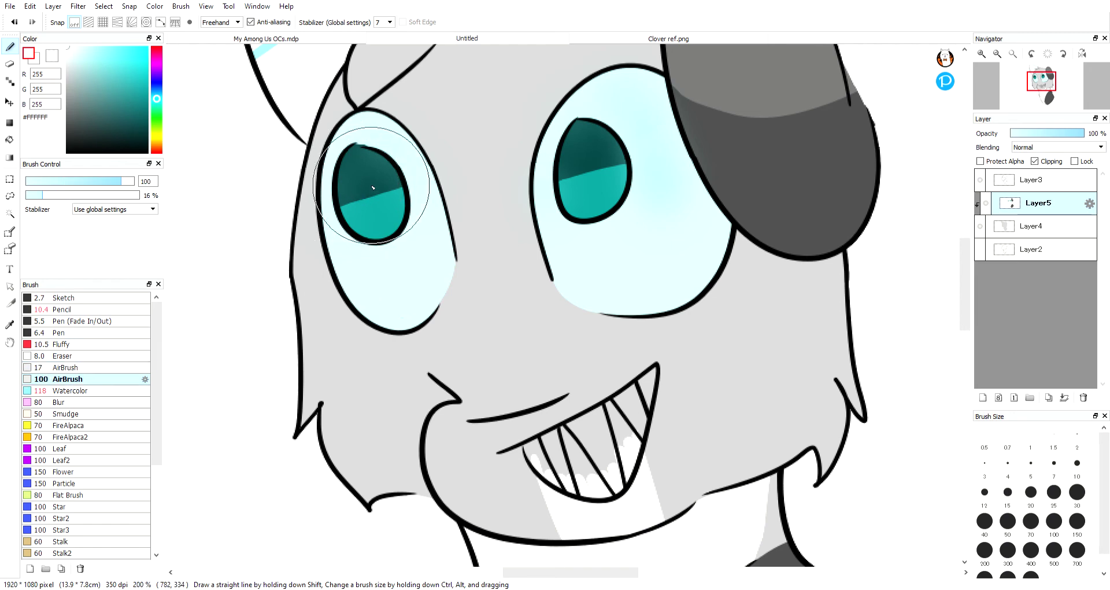
mouse_move(373, 186)
left_mouse_down()
mouse_move(362, 179)
mouse_move(370, 191)
left_mouse_up()
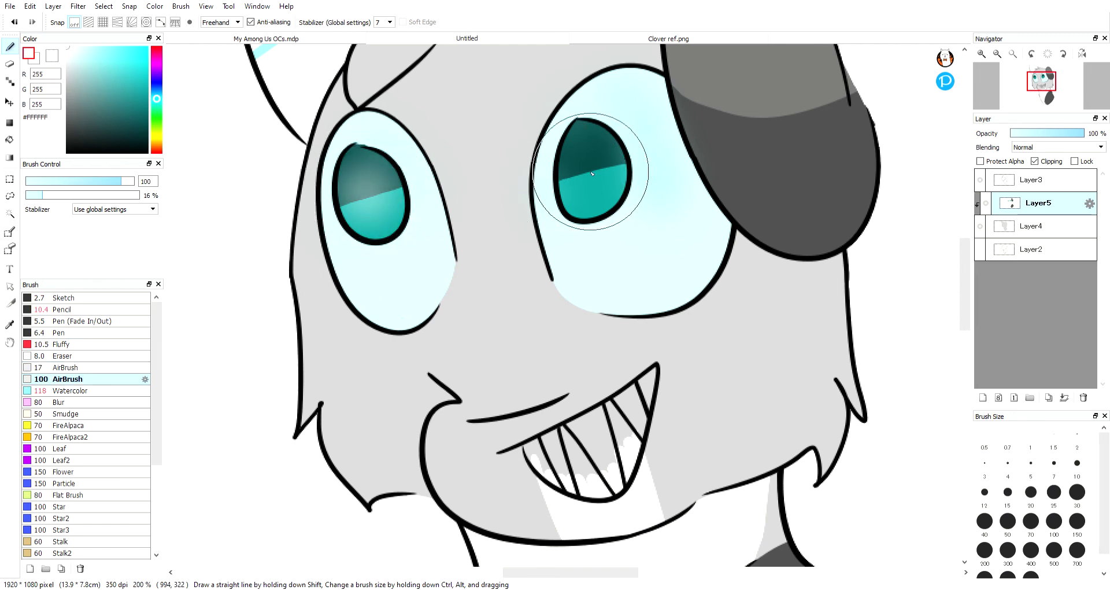
mouse_move(591, 173)
left_mouse_down()
mouse_move(587, 164)
mouse_move(596, 173)
left_mouse_up()
- Add a new layer above Layer3 and paint a white oval highlight on each iris's upper right with a size 20 pencil
left_click(1026, 180)
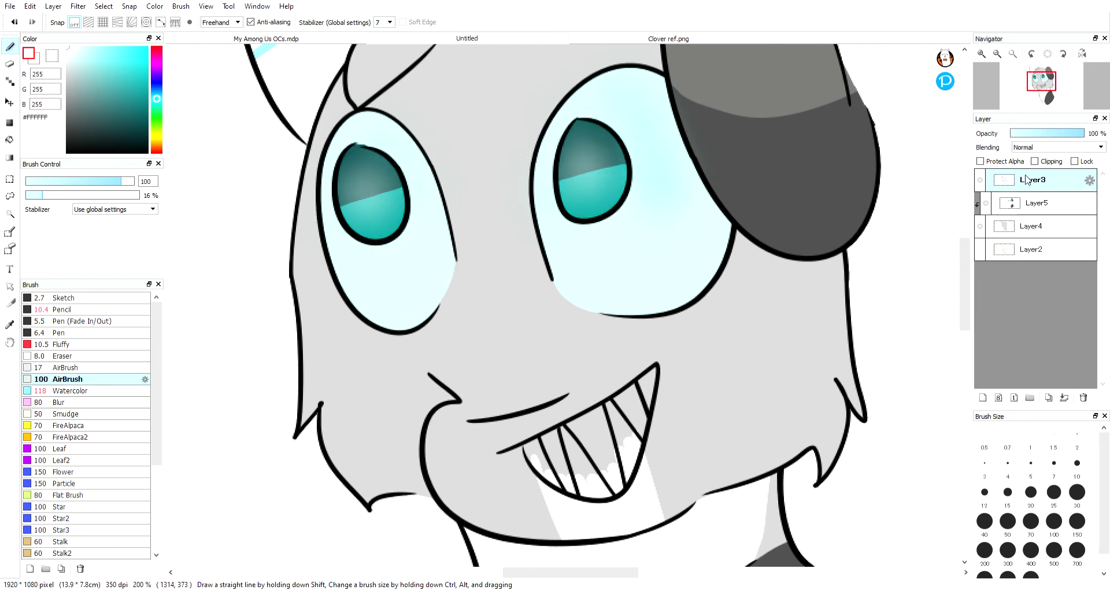
key("ctrl+shift+n")
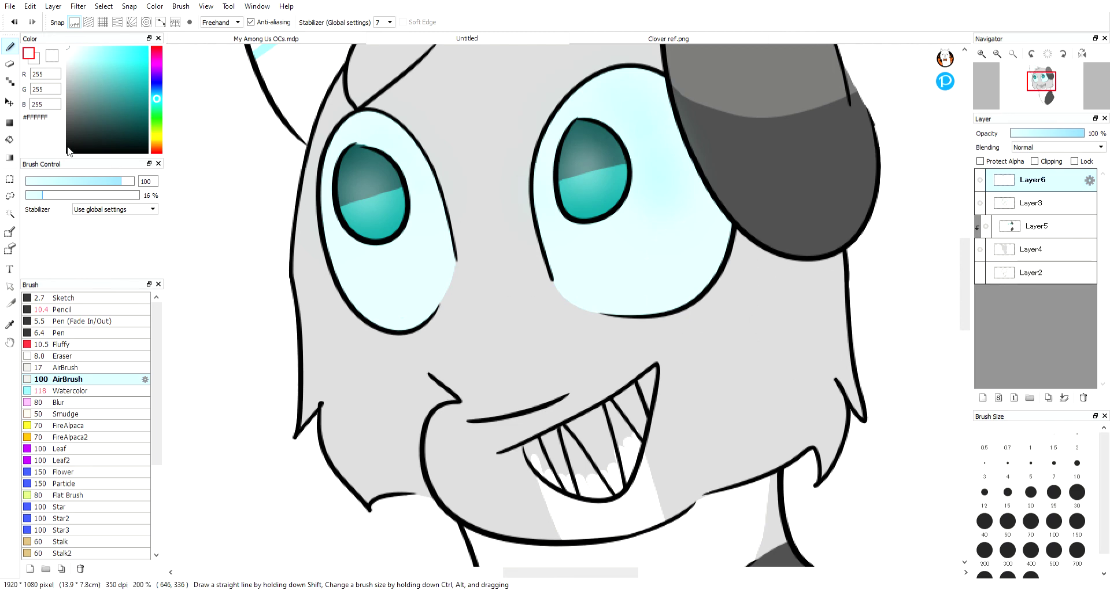
left_click(63, 309)
left_click(69, 180)
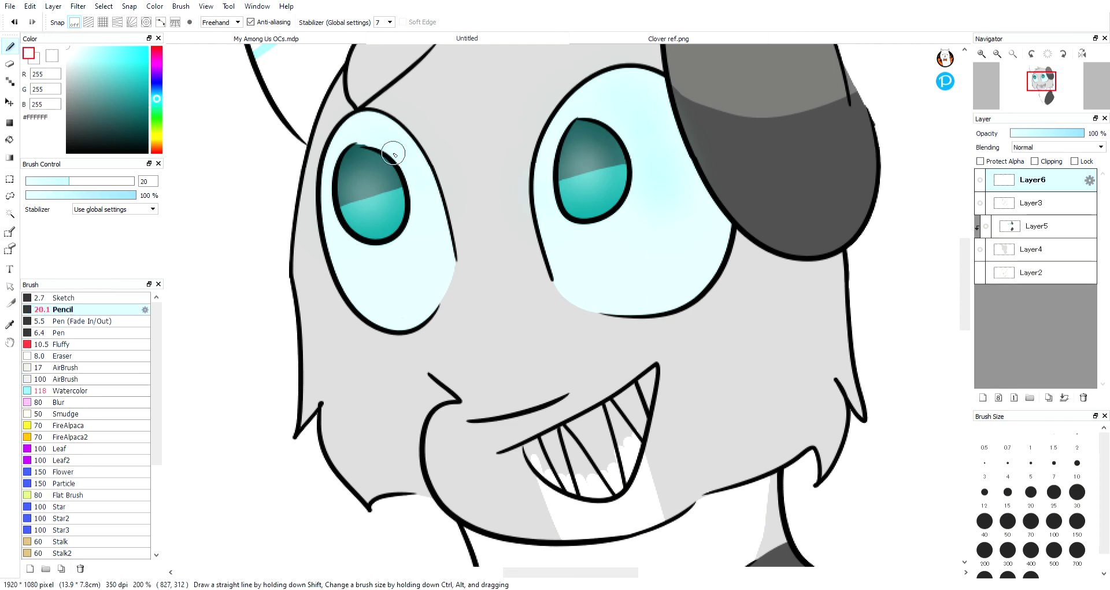
mouse_move(405, 152)
left_mouse_down()
mouse_move(372, 161)
mouse_move(383, 169)
left_mouse_up()
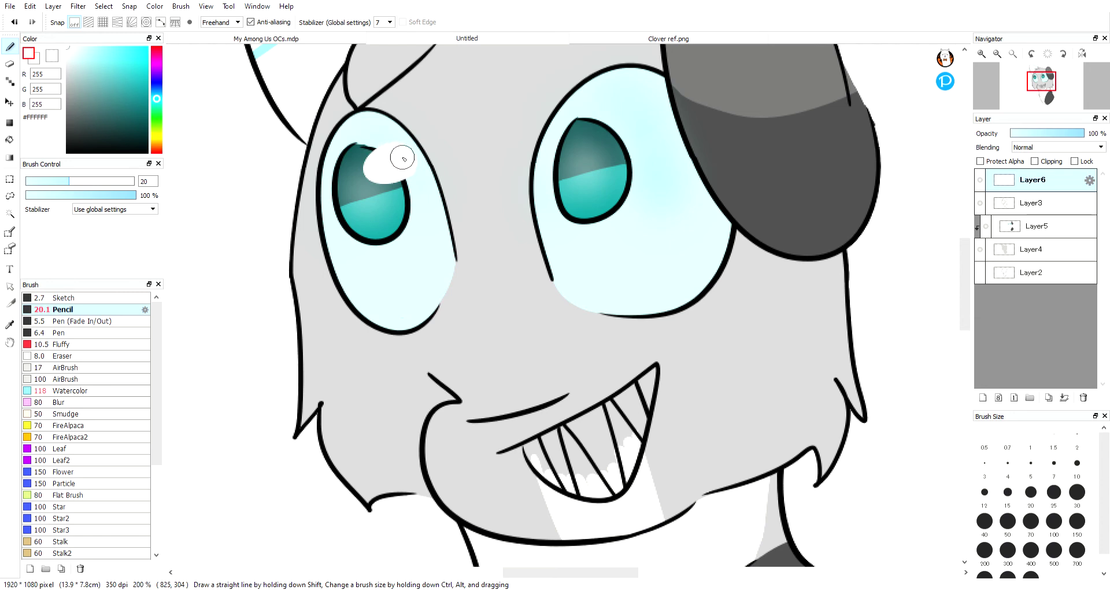
mouse_move(625, 129)
left_mouse_down()
mouse_move(639, 128)
mouse_move(607, 137)
mouse_move(617, 123)
mouse_move(631, 148)
left_mouse_up()
key("ctrl+z")
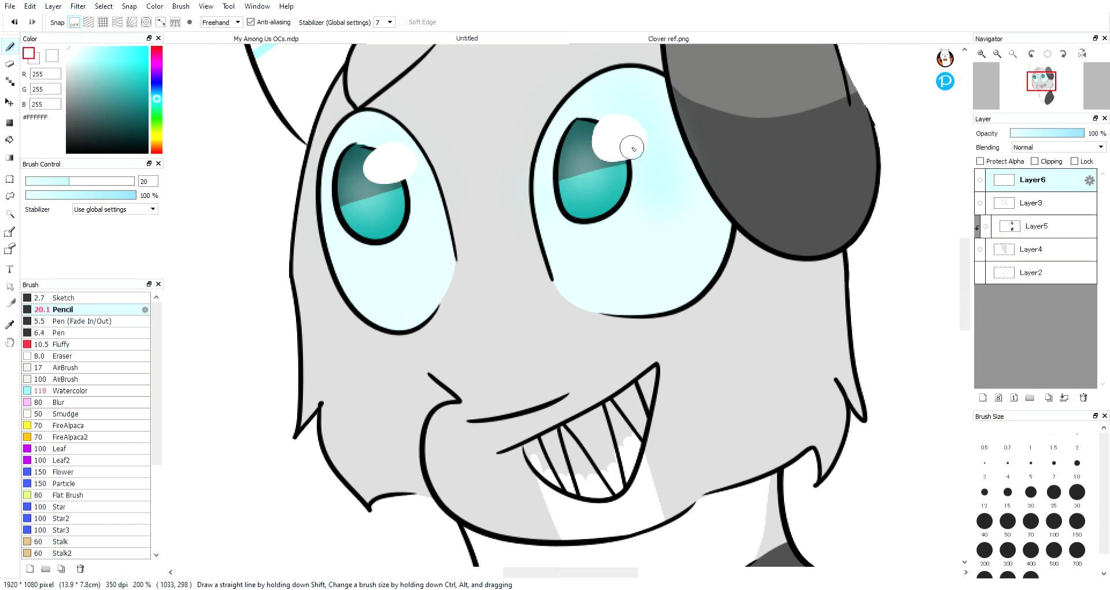
- Draw a thin vertical slit pupil in black (#000000) inside each iris on Layer3 with the size 6.4 Pen
left_click(1031, 204)
left_click(67, 151)
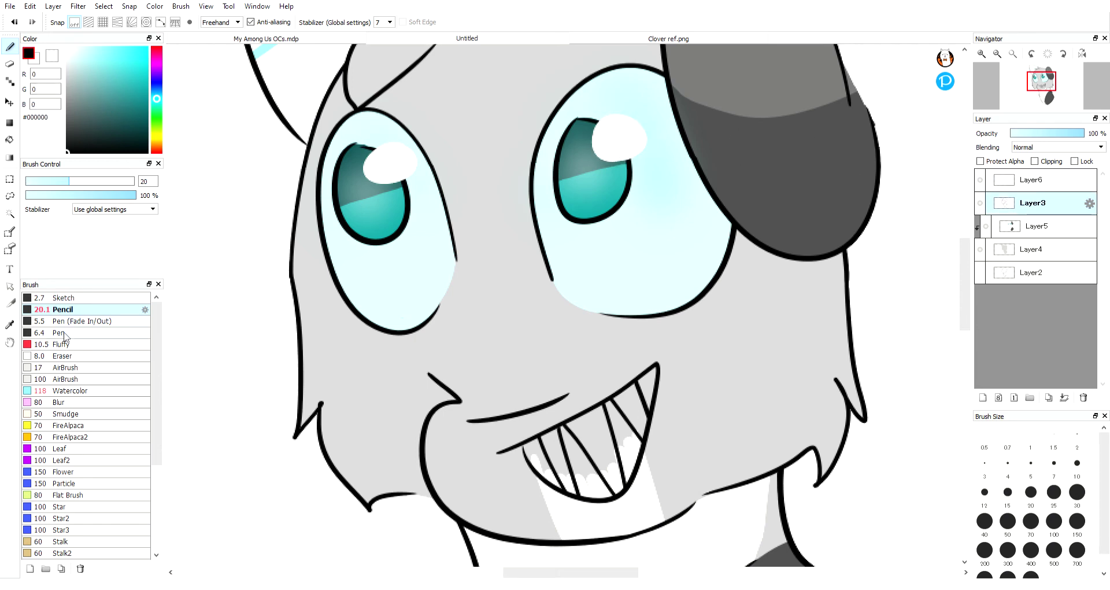
left_click(59, 332)
left_click_drag(356, 156, 375, 229)
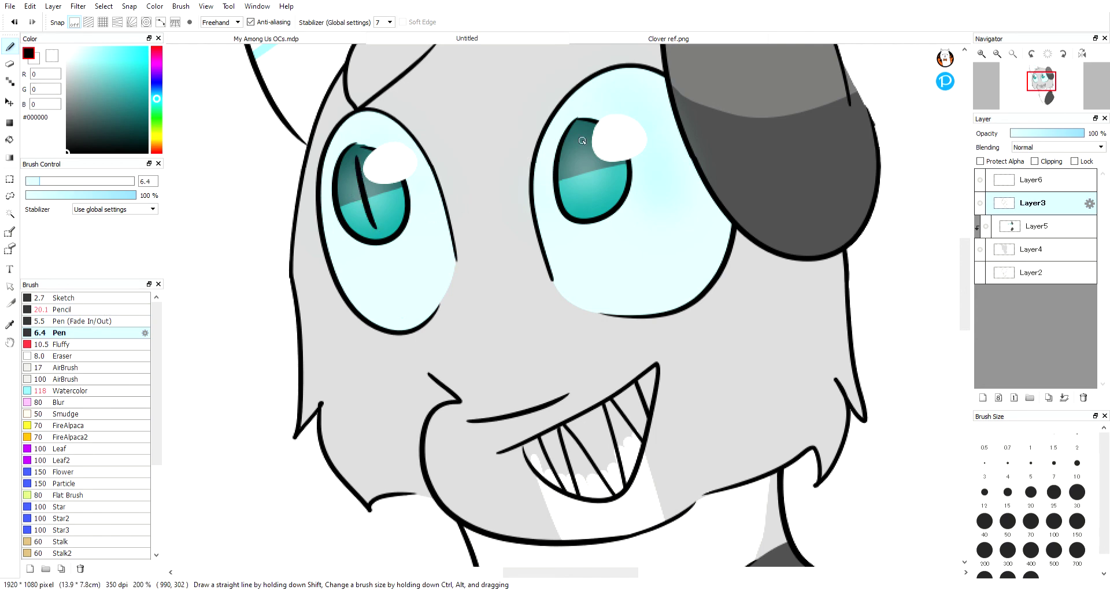
left_click_drag(582, 140, 585, 213)
- Merge the eye highlight layer, Layer6, down into Layer3
scroll(591, 213, "down", 3)
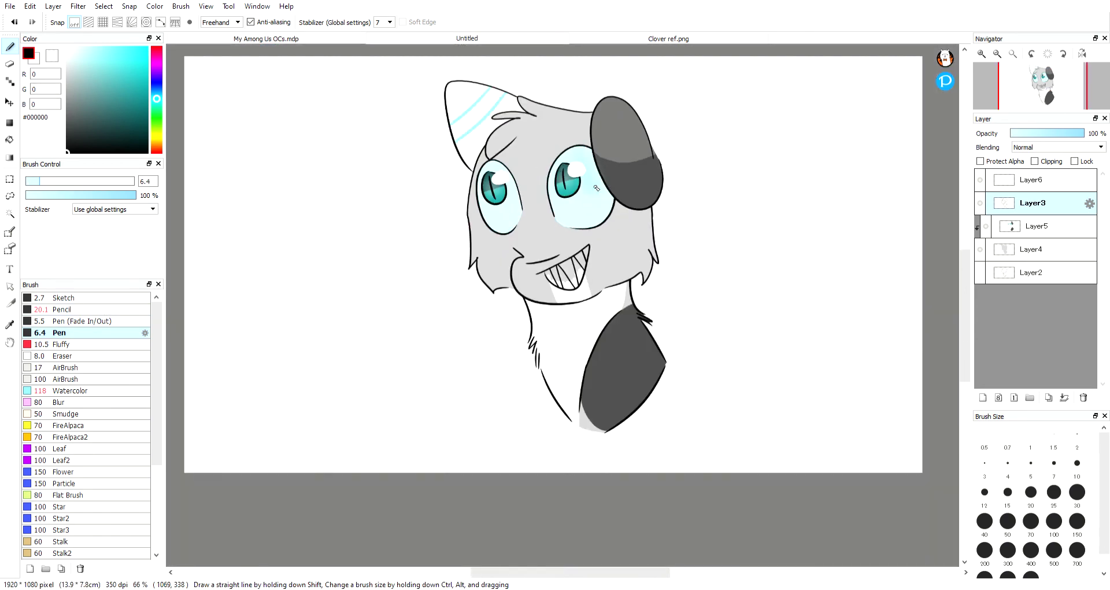
scroll(598, 176, "down", 1)
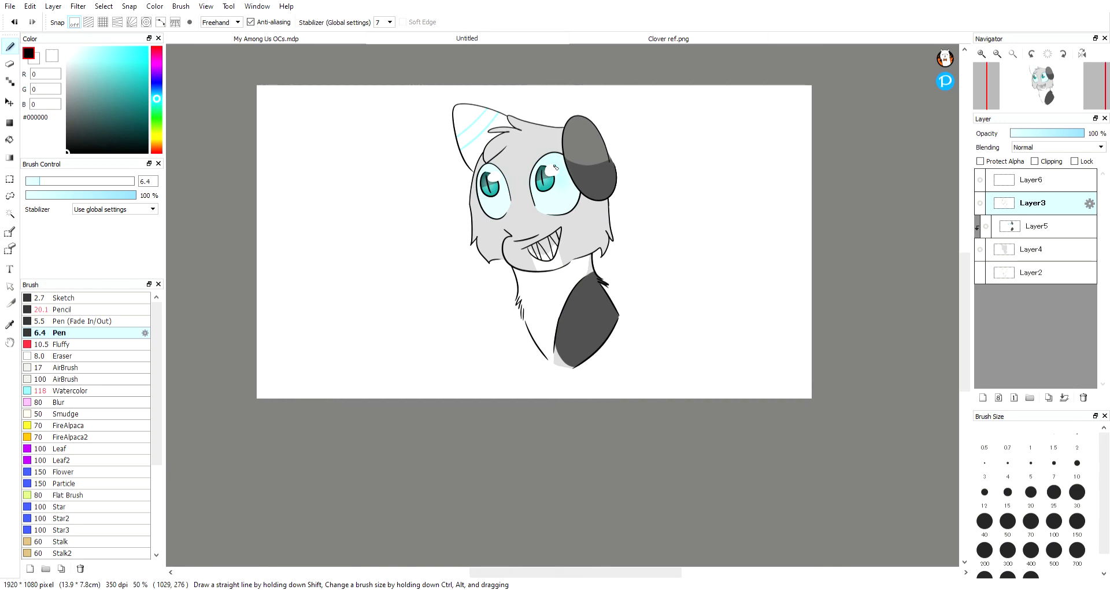
scroll(555, 168, "up", 2)
scroll(520, 156, "up", 1)
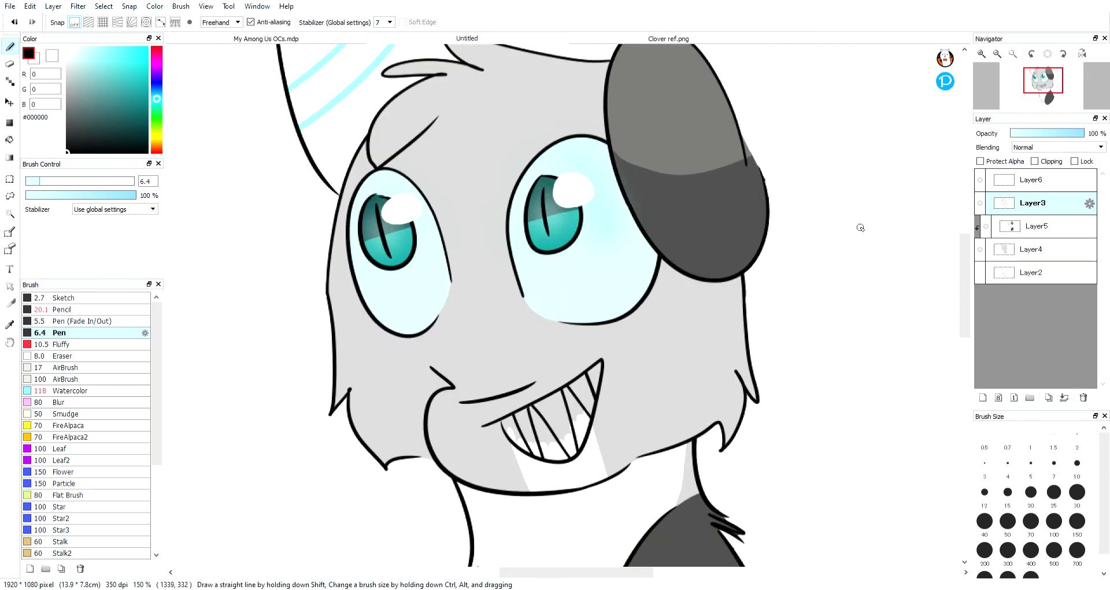
left_click(1035, 180)
left_click(1064, 397)
- Paint the remaining grey areas of the teeth white (#FFFFFF) on Layer5, refining with the Pencil at size 13
left_click(1038, 213)
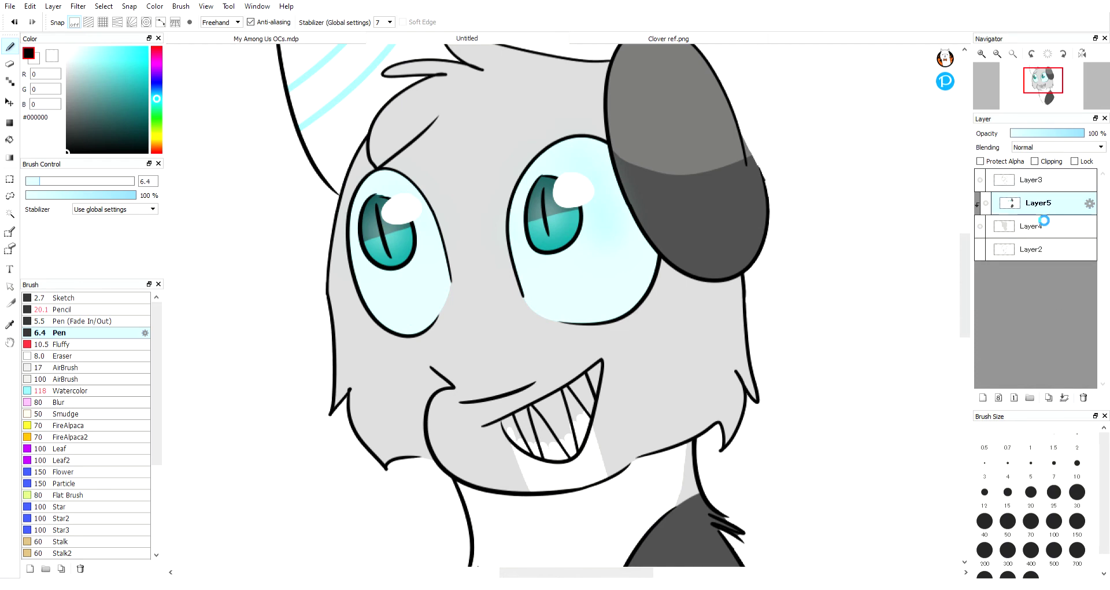
left_click(63, 310)
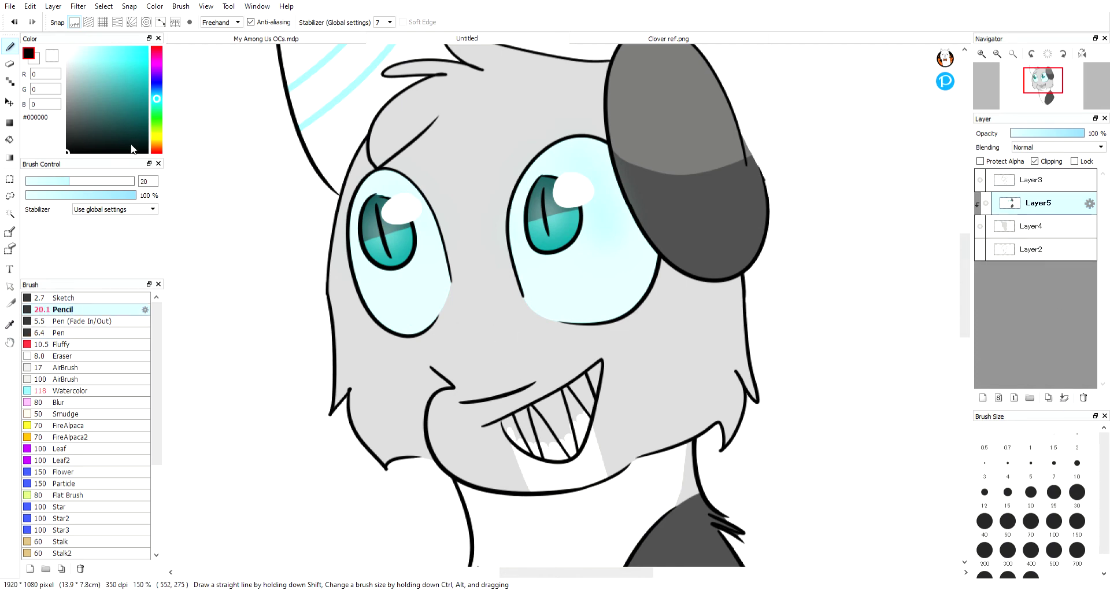
left_click(69, 47)
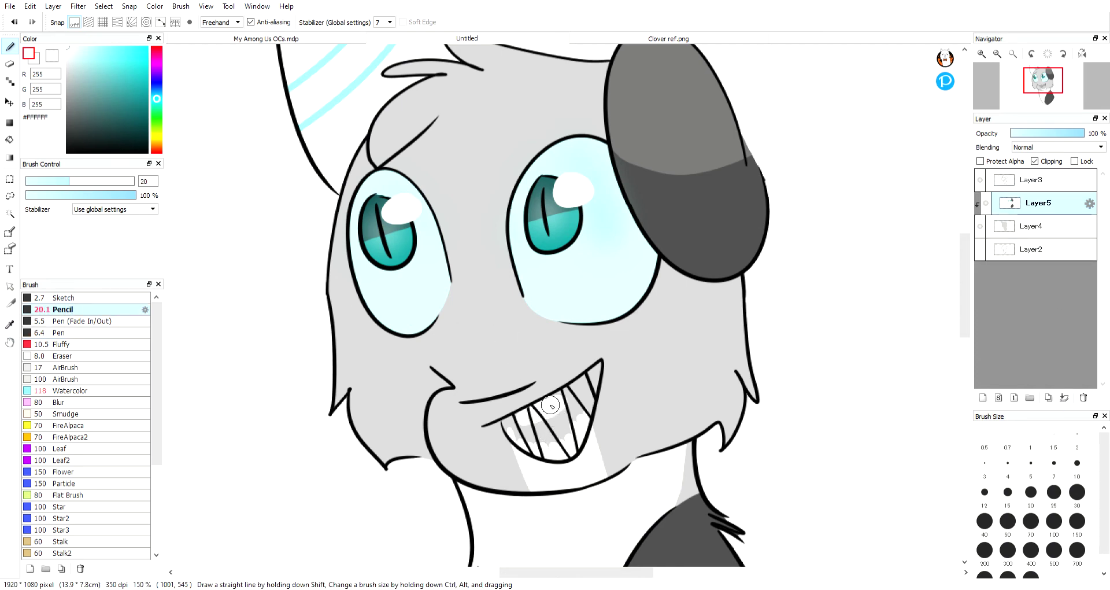
left_click_drag(550, 405, 581, 386)
left_click_drag(65, 182, 54, 181)
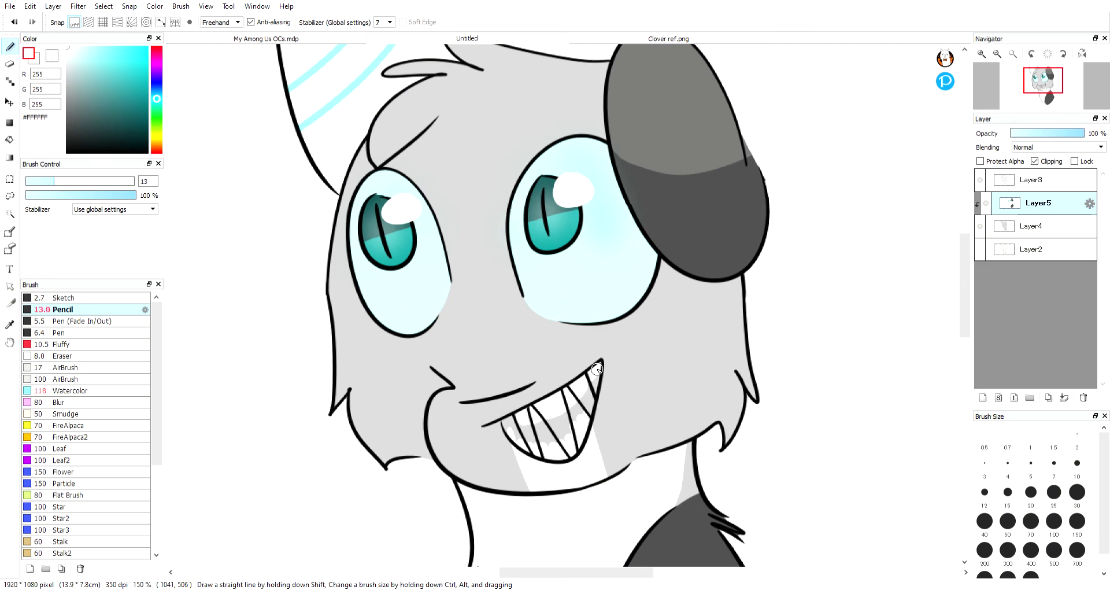
mouse_move(597, 368)
left_mouse_down()
mouse_move(576, 436)
mouse_move(587, 401)
mouse_move(558, 448)
mouse_move(555, 436)
mouse_move(545, 450)
mouse_move(541, 436)
mouse_move(520, 443)
left_mouse_up()
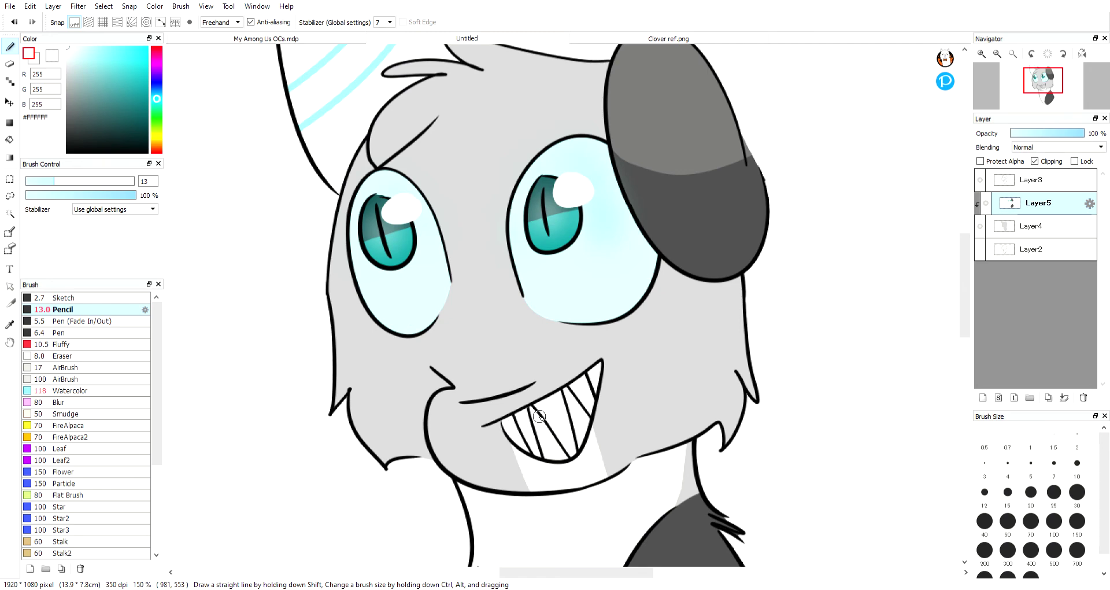
- Inspect the whole drawing at several zoom levels and check its face against the Clover reference sheet
scroll(539, 415, "down", 3)
scroll(534, 274, "down", 1)
scroll(534, 274, "up", 1)
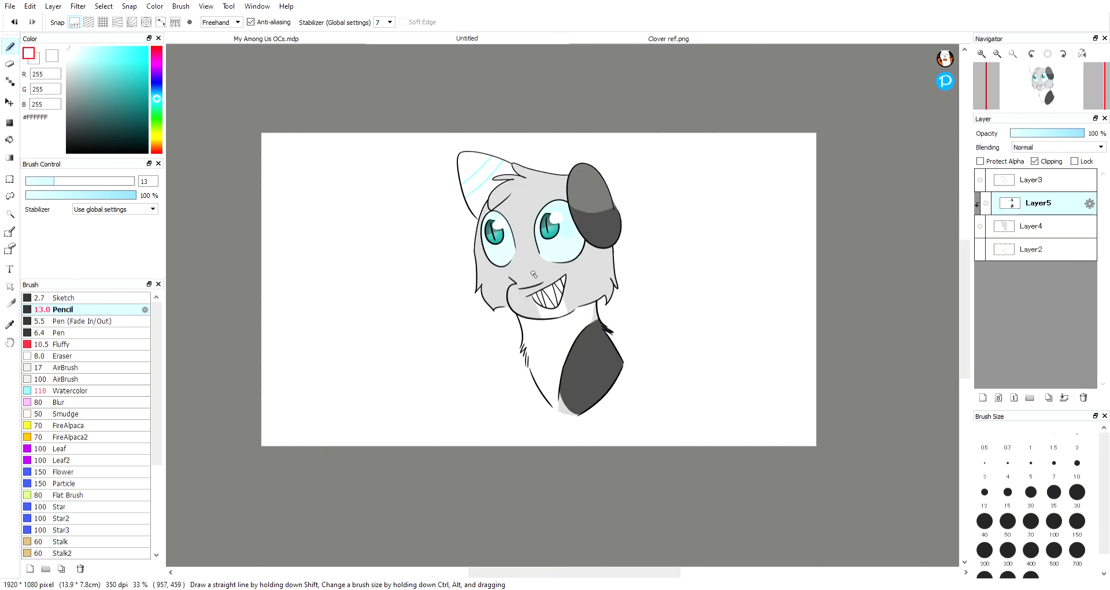
scroll(551, 232, "down", 1)
scroll(571, 239, "up", 1)
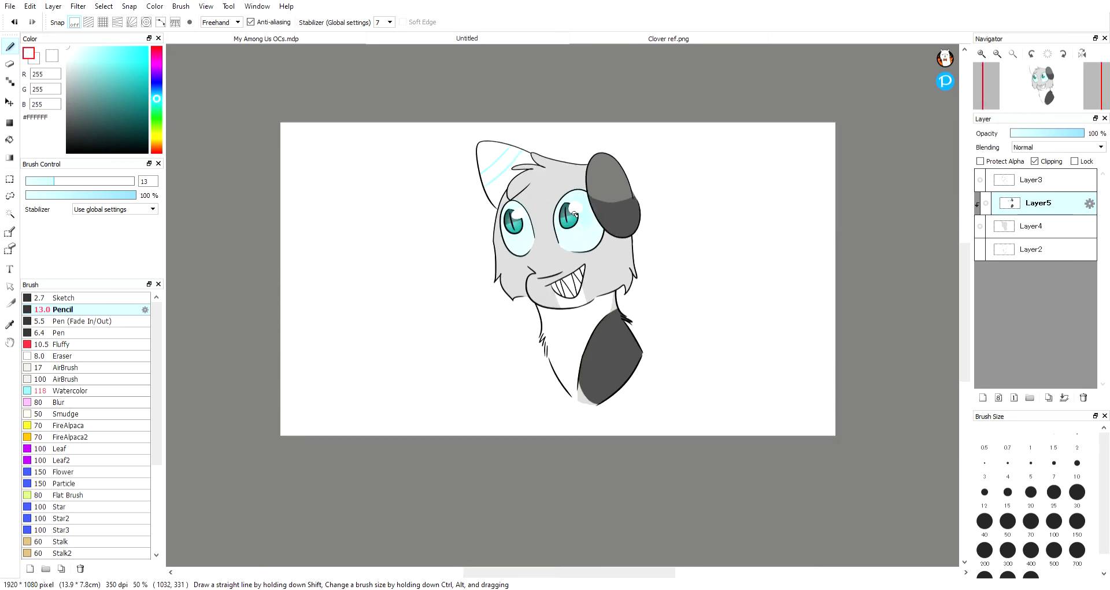
scroll(573, 215, "up", 1)
scroll(571, 216, "down", 1)
scroll(571, 215, "up", 2)
scroll(571, 215, "down", 2)
scroll(571, 215, "up", 2)
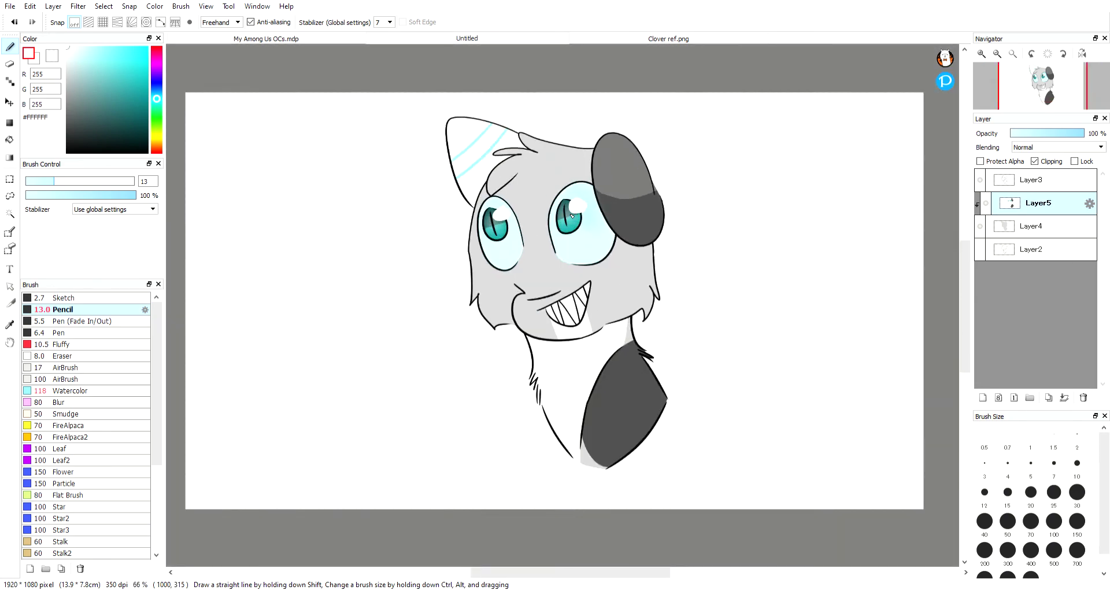
scroll(571, 215, "down", 2)
scroll(571, 215, "up", 1)
scroll(573, 274, "up", 2)
scroll(559, 239, "down", 2)
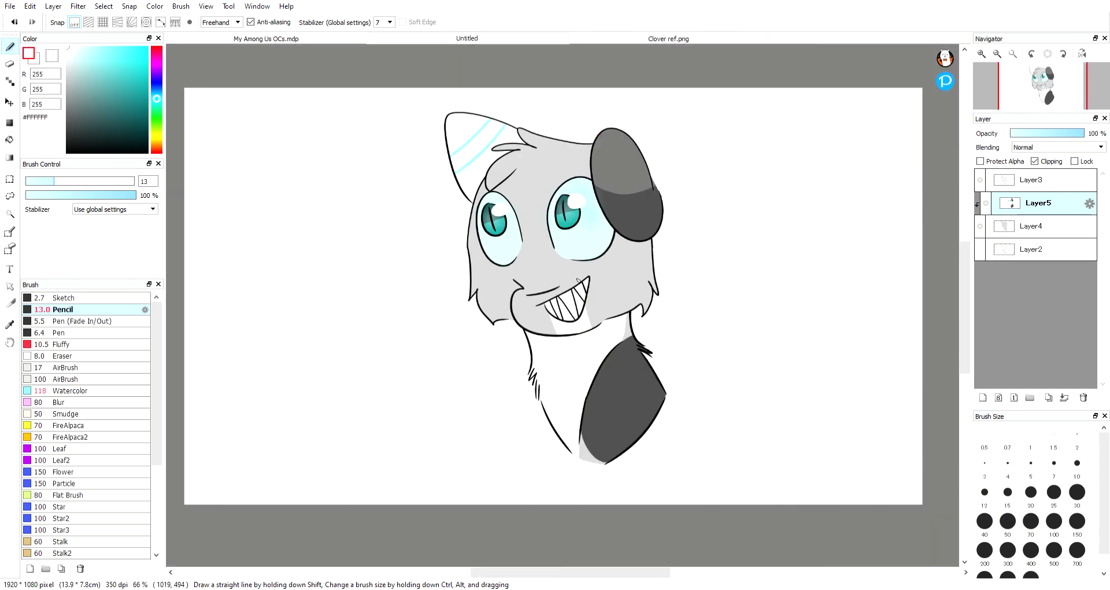
scroll(567, 174, "up", 3)
left_click(634, 41)
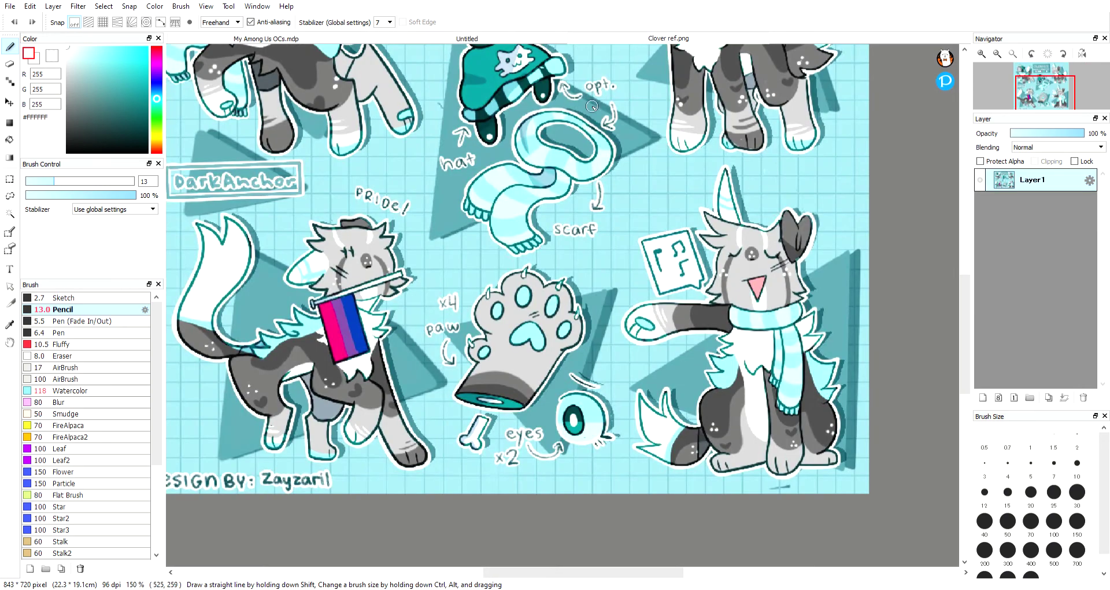
left_click(497, 40)
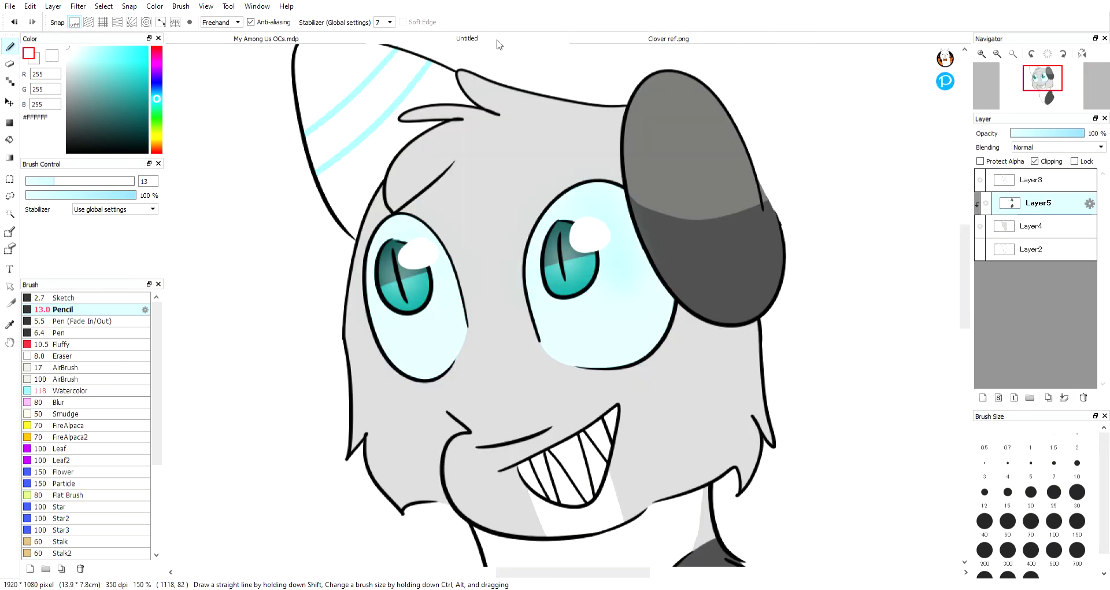
- Add a clipping layer above Layer4, paint a white stripe from the head's top to the eye beside the dark ear, and trim its edge
key("ctrl+shift+n")
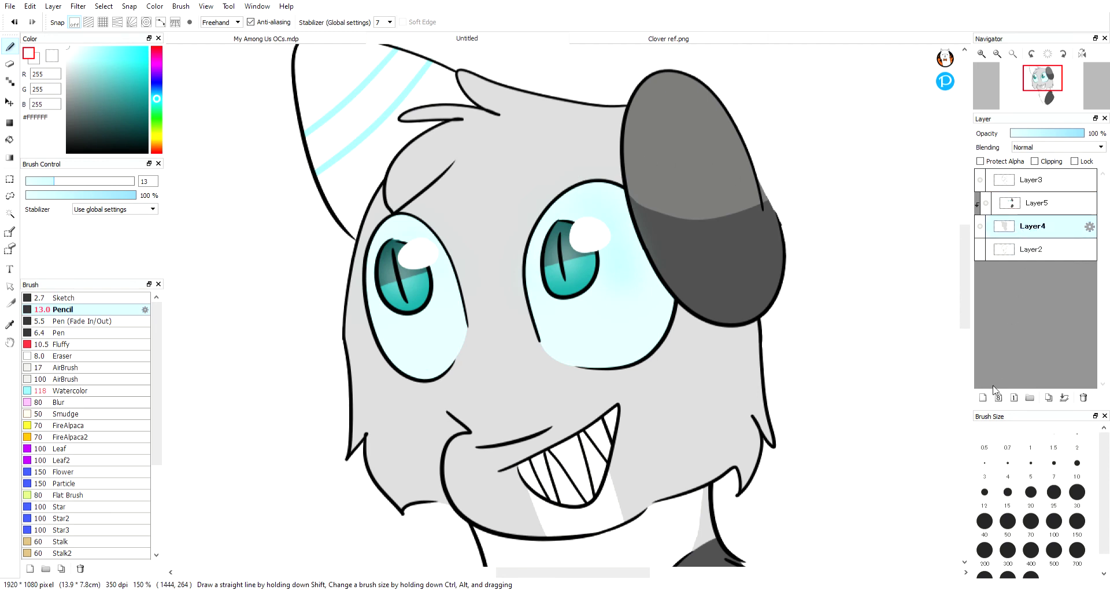
mouse_move(611, 92)
left_mouse_down()
mouse_move(594, 187)
mouse_move(606, 144)
mouse_move(569, 159)
mouse_move(590, 155)
mouse_move(599, 95)
mouse_move(585, 184)
left_mouse_up()
left_click(579, 105)
left_click(9, 63)
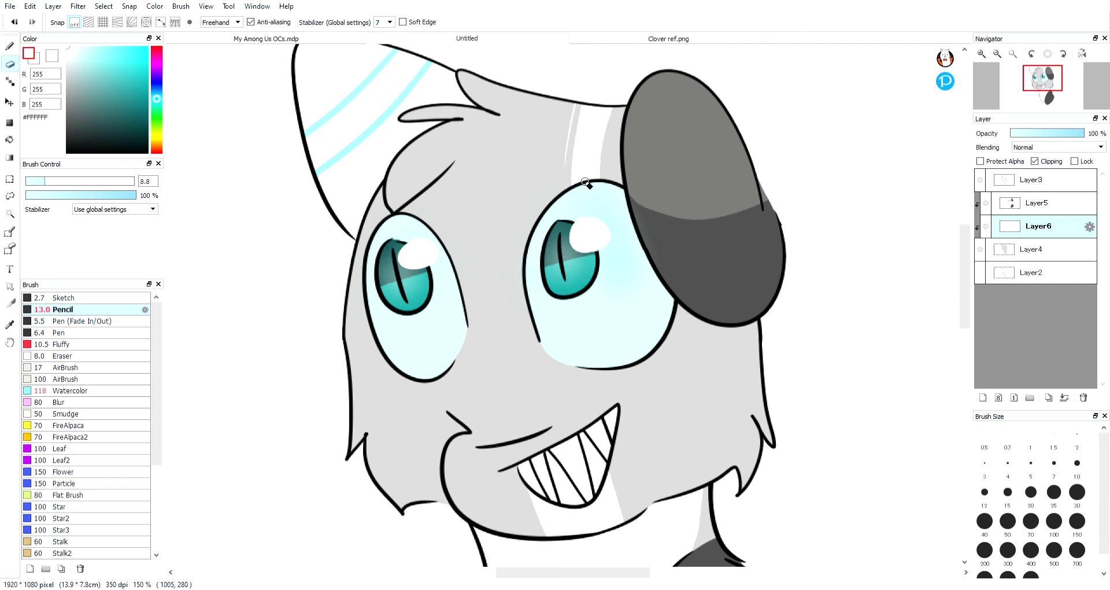
left_click_drag(578, 94, 558, 156)
left_click(9, 46)
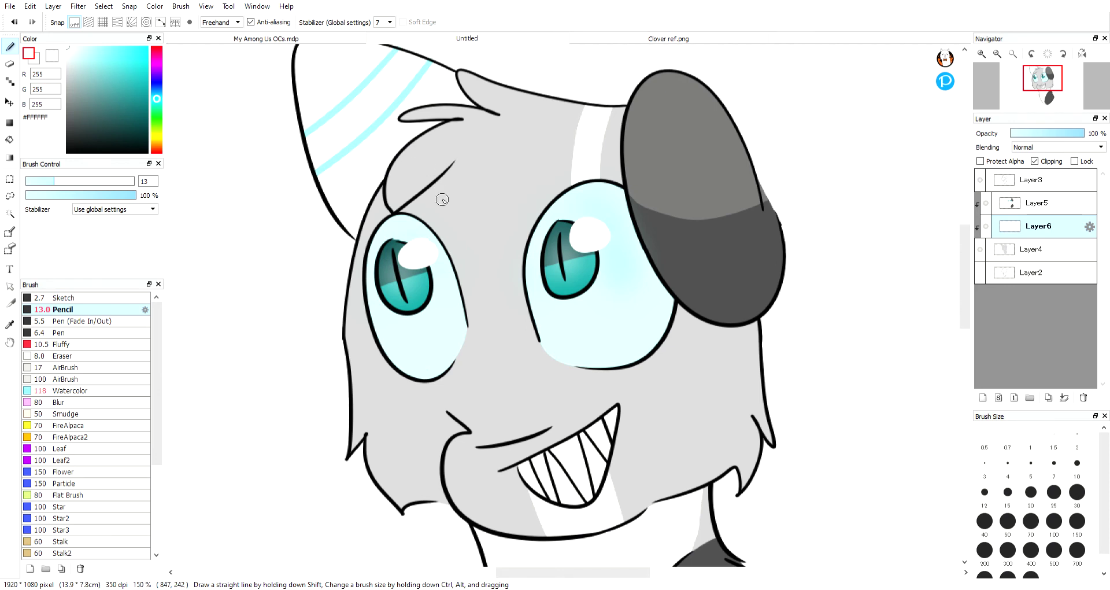
mouse_move(425, 225)
left_mouse_down()
mouse_move(425, 201)
mouse_move(418, 233)
mouse_move(404, 238)
left_mouse_up()
key("ctrl+z")
key("ctrl+z")
key("ctrl+z")
- Paint a short white stripe above the eye beside the hair tuft and erase the white that spills onto the tuft
left_click_drag(429, 168, 415, 206)
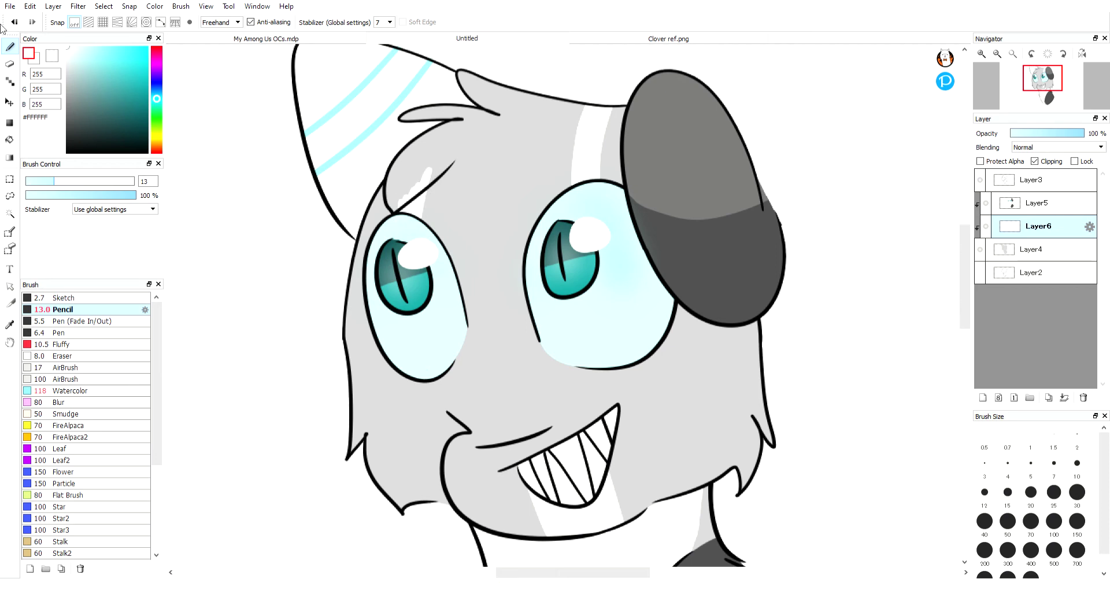
key("e")
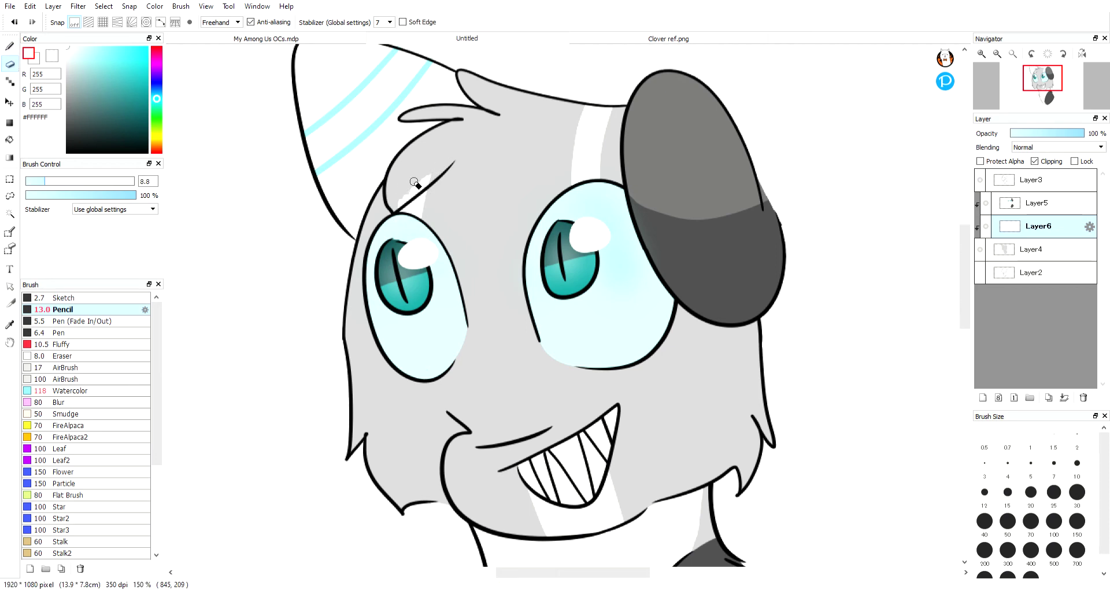
left_click_drag(422, 186, 418, 188)
key("b")
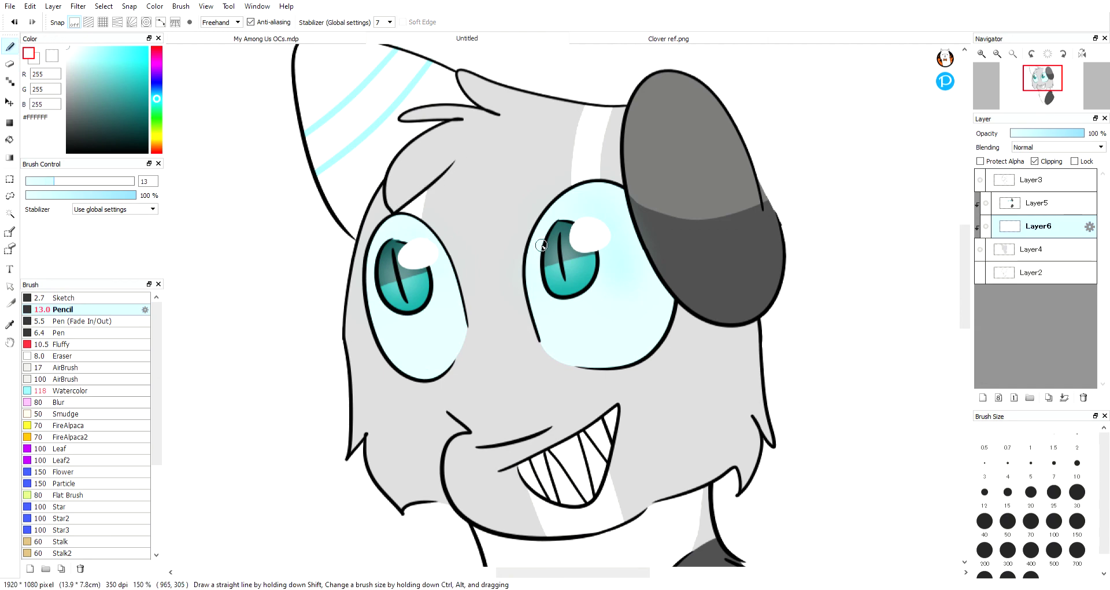
- Review the white forehead stripes at several zoom levels and compare the face markings with the Clover reference sheet
scroll(561, 135, "down", 3)
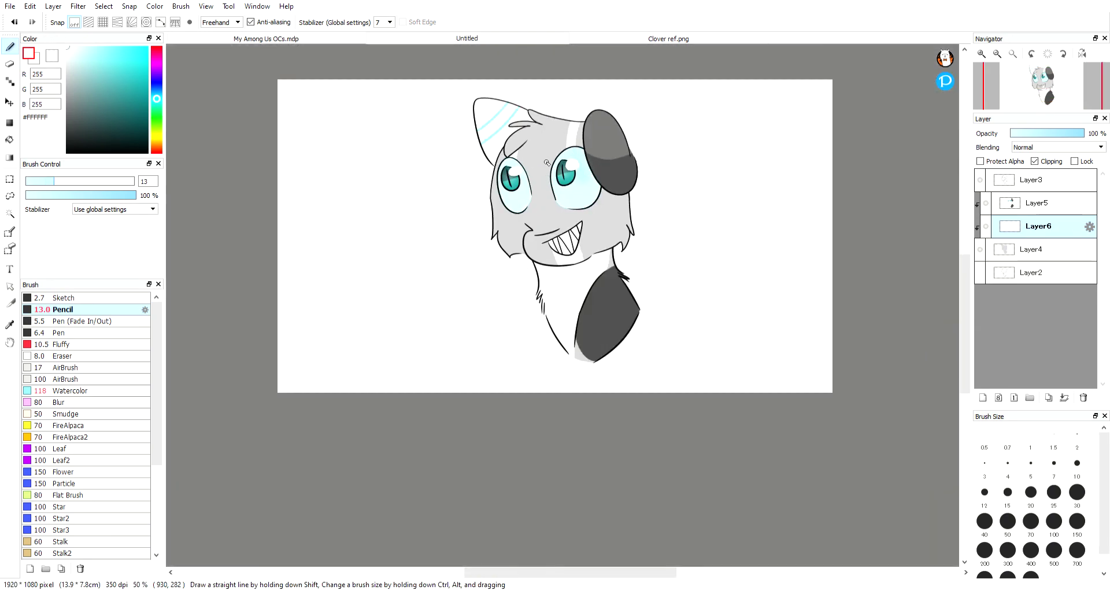
scroll(547, 163, "up", 2)
scroll(541, 214, "down", 1)
scroll(570, 194, "up", 1)
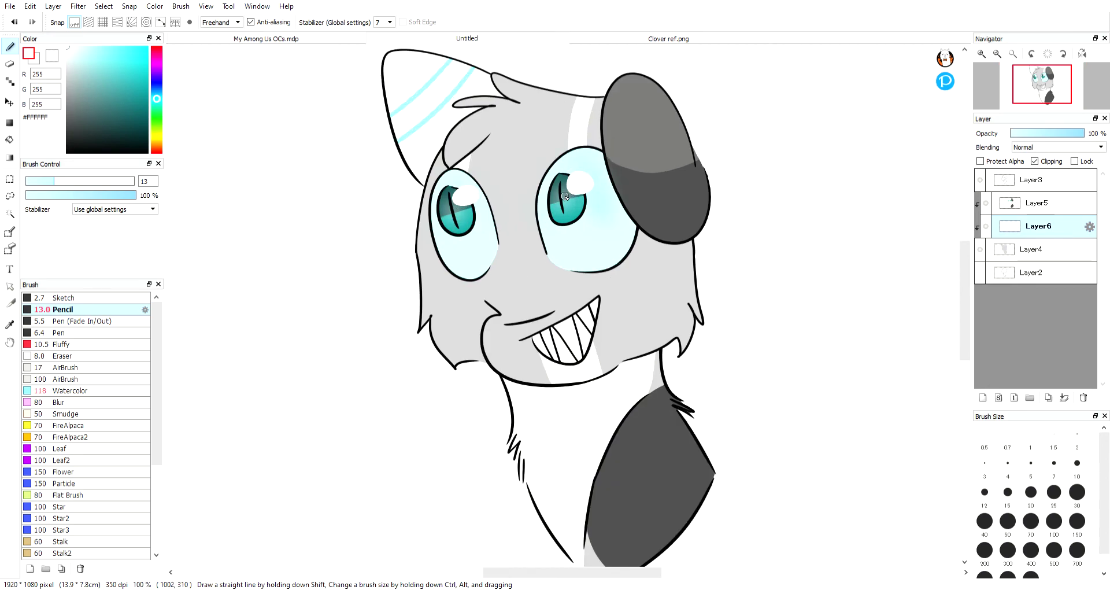
scroll(571, 194, "down", 1)
scroll(615, 221, "up", 2)
scroll(615, 220, "down", 3)
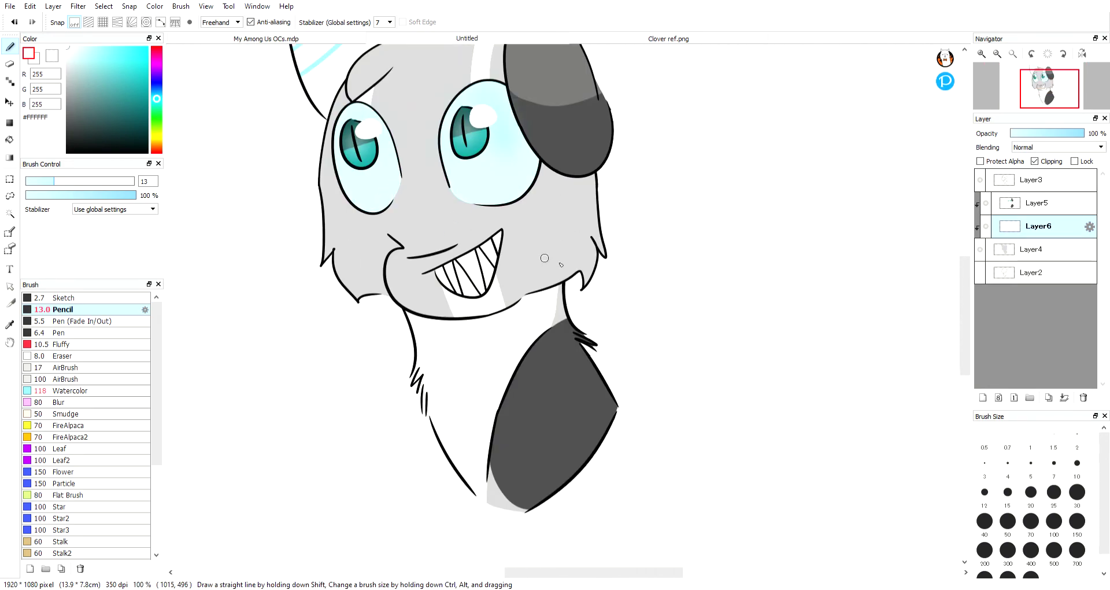
scroll(587, 274, "up", 3)
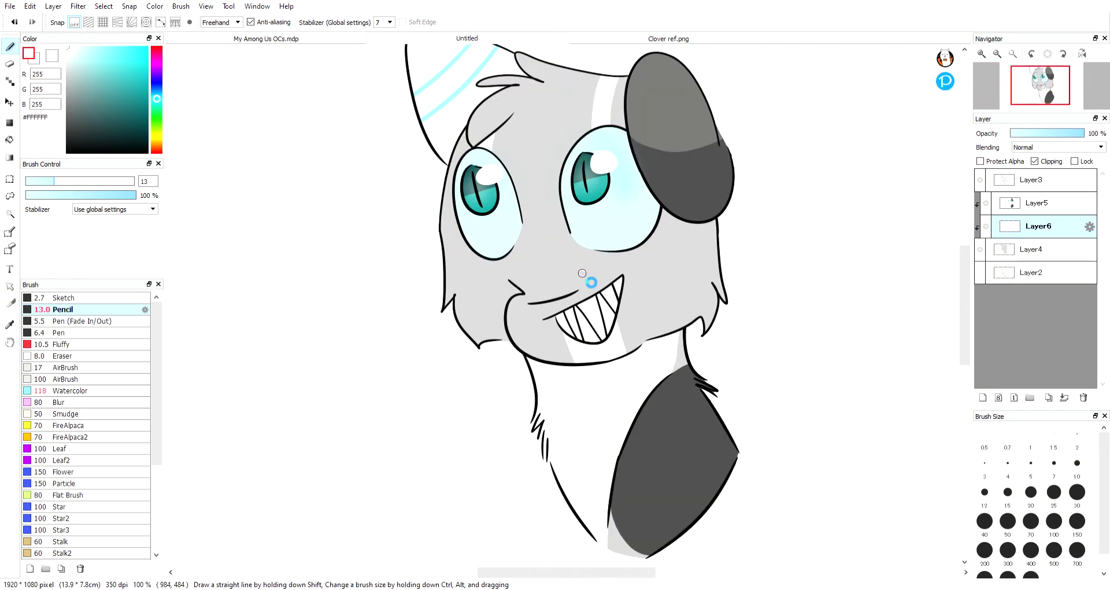
scroll(587, 277, "down", 2)
scroll(597, 233, "up", 2)
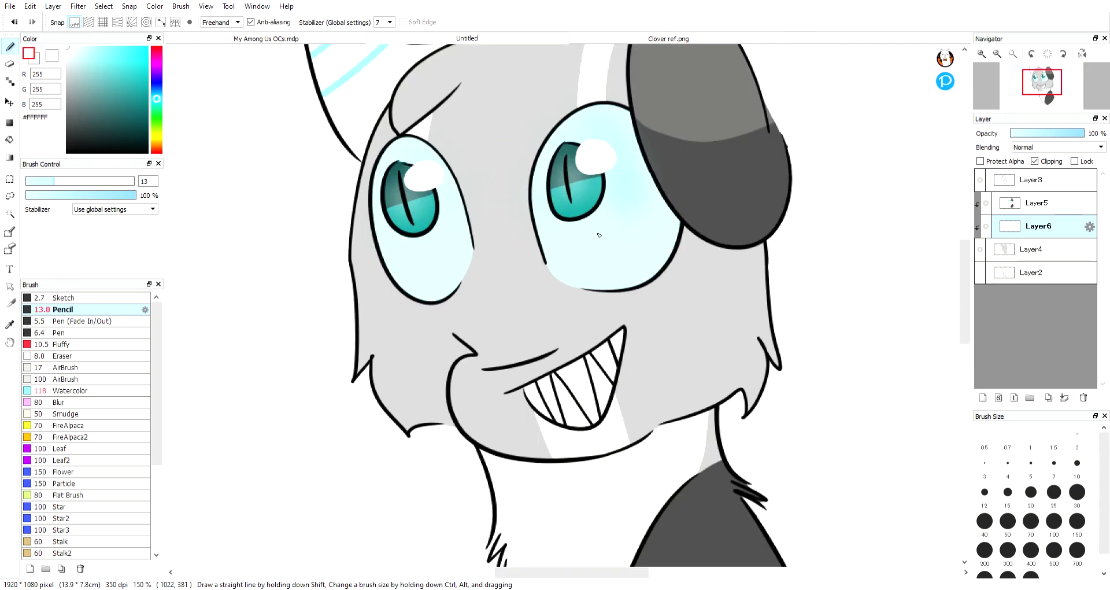
left_click(634, 35)
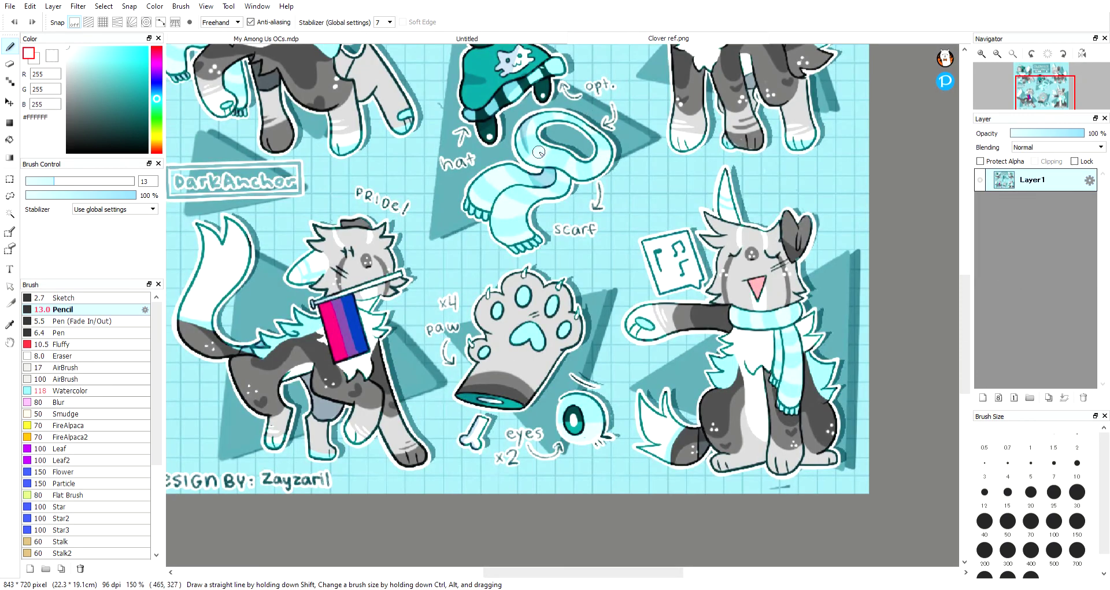
left_click(527, 40)
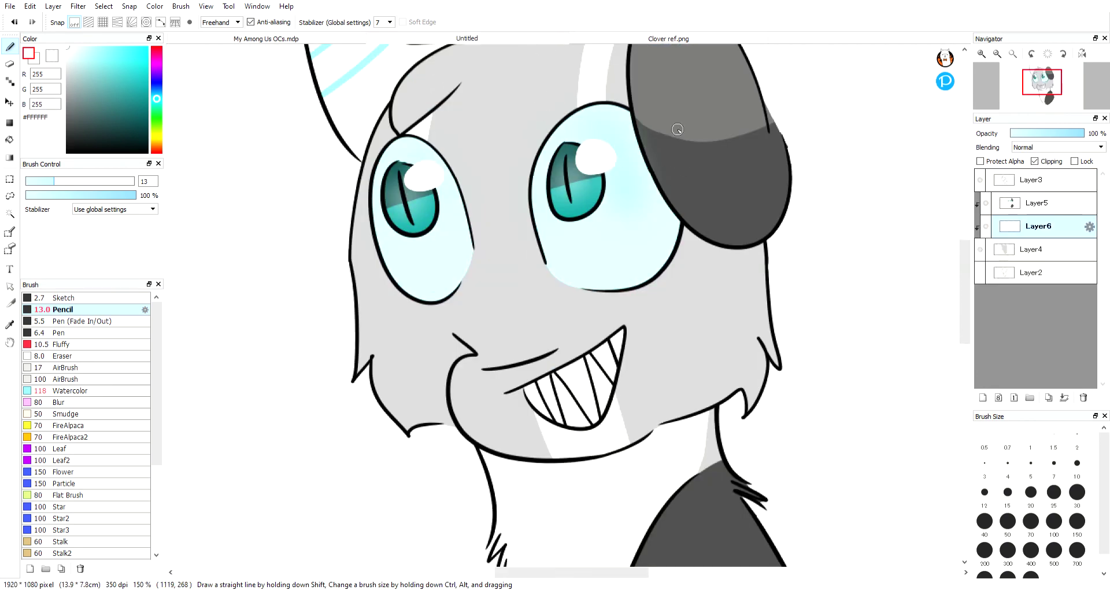
- Paint a rounded nose above the mouth in the grey (#6C6C6C) sampled from the folded ear, and erase the overflow at its lower edge
left_click(666, 89, "alt")
left_click(651, 37)
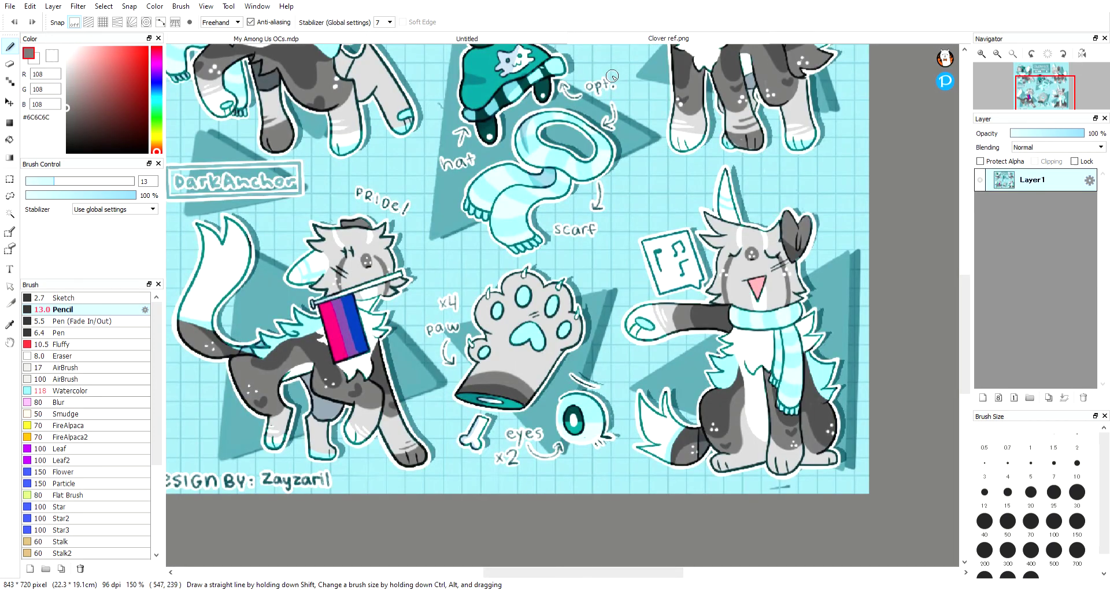
left_click(527, 39)
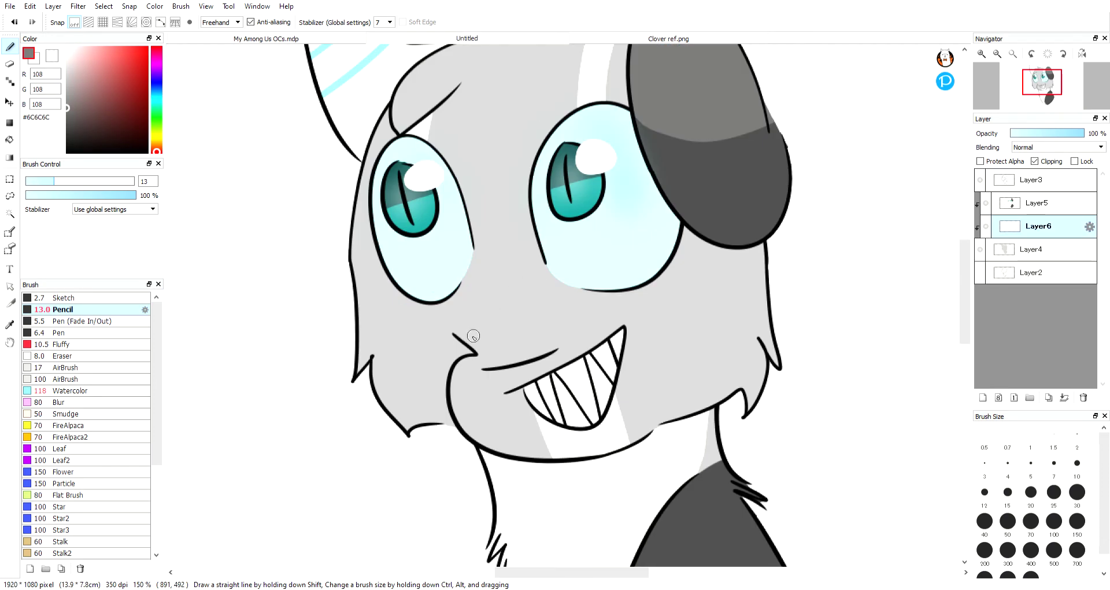
mouse_move(481, 365)
left_mouse_down()
mouse_move(536, 319)
mouse_move(555, 348)
mouse_move(552, 330)
mouse_move(547, 356)
mouse_move(557, 349)
mouse_move(503, 361)
left_mouse_up()
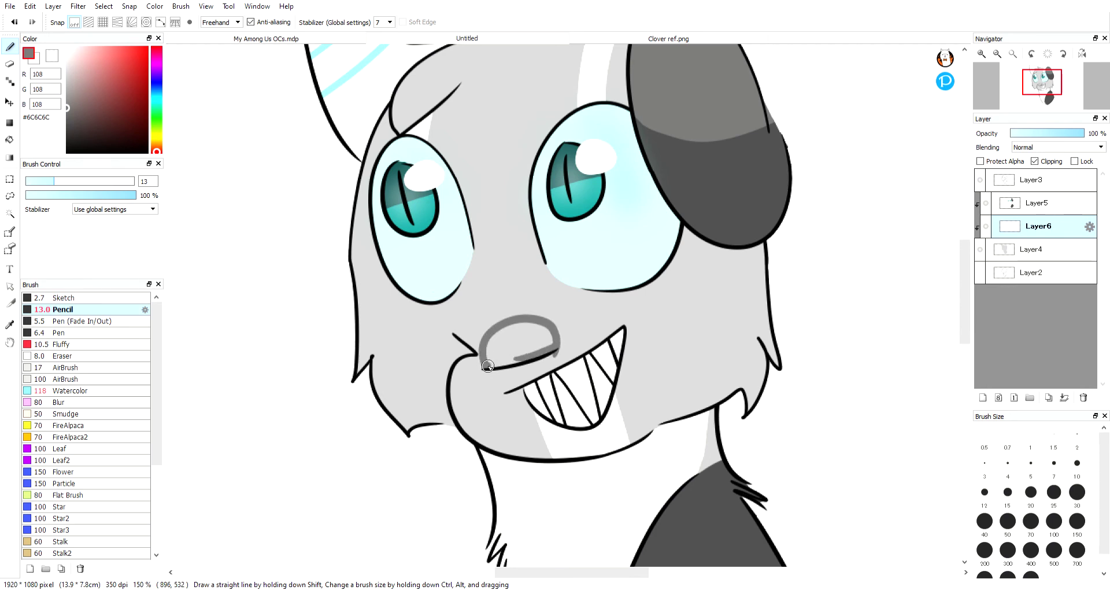
mouse_move(485, 363)
left_mouse_down()
mouse_move(520, 357)
mouse_move(498, 361)
mouse_move(525, 353)
mouse_move(512, 354)
mouse_move(532, 327)
mouse_move(551, 336)
mouse_move(533, 348)
mouse_move(544, 345)
mouse_move(530, 324)
mouse_move(489, 348)
left_mouse_up()
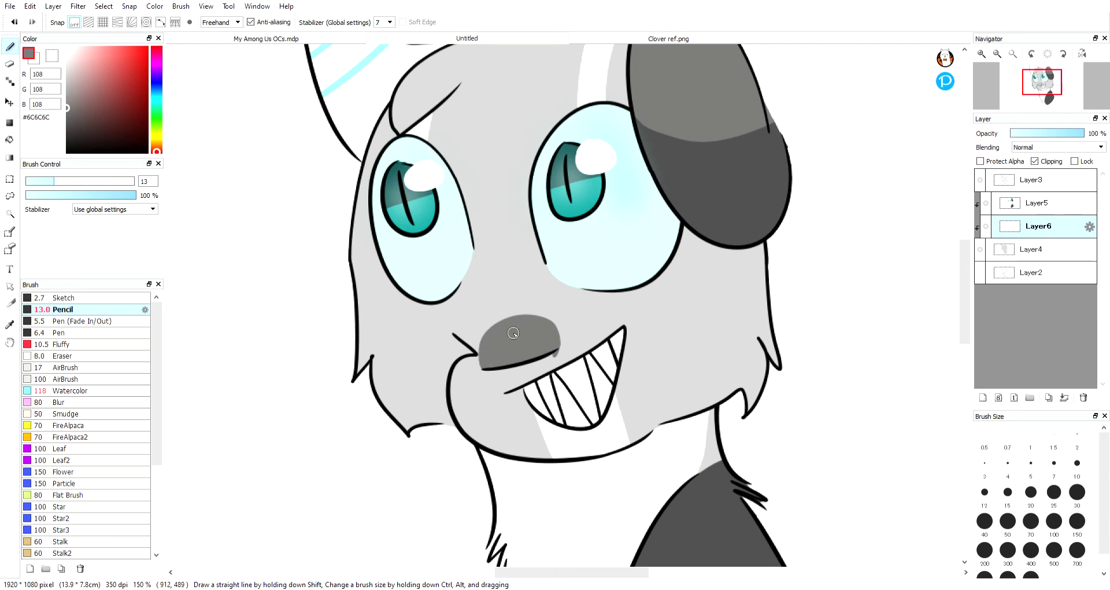
key("e")
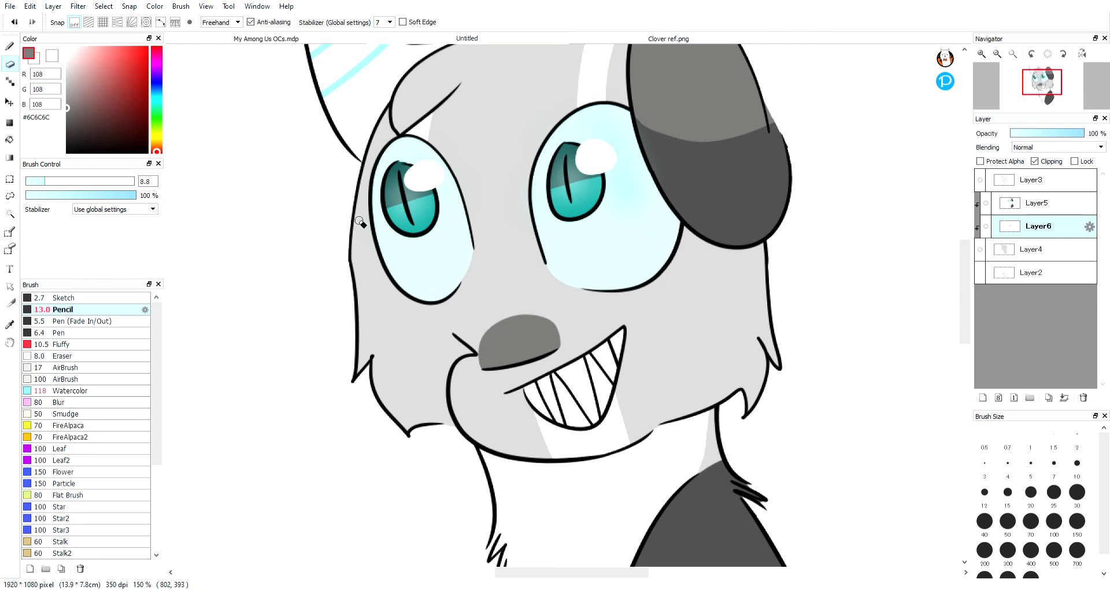
key("b")
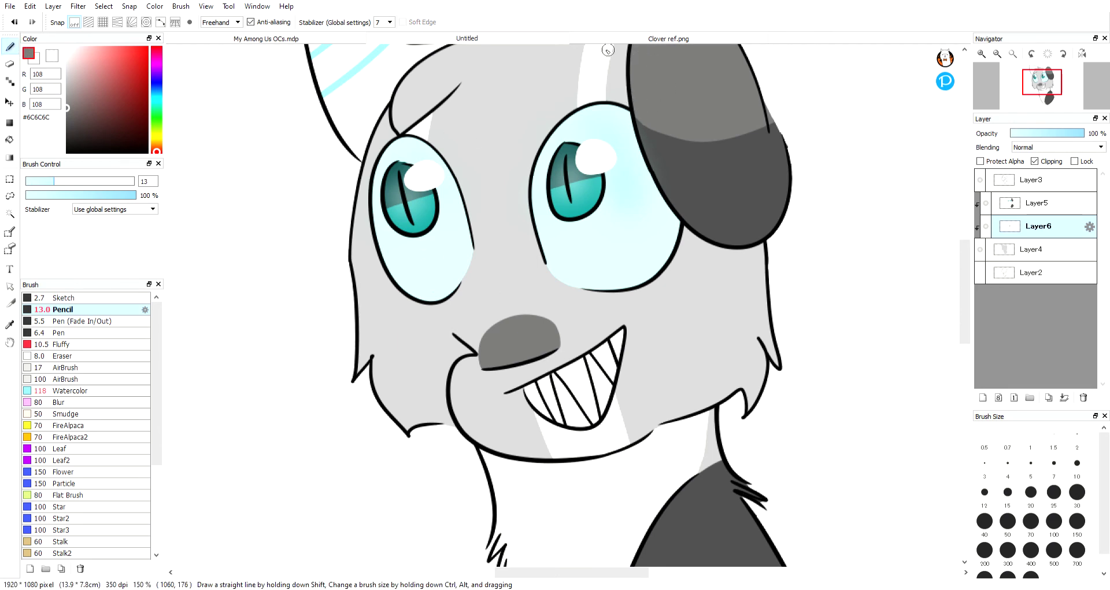
- Turn off clipping on Layer6 and Layer5, merge Layer5 down into Layer6, and clip the merged layer again
left_click(1046, 162)
left_click(1047, 203)
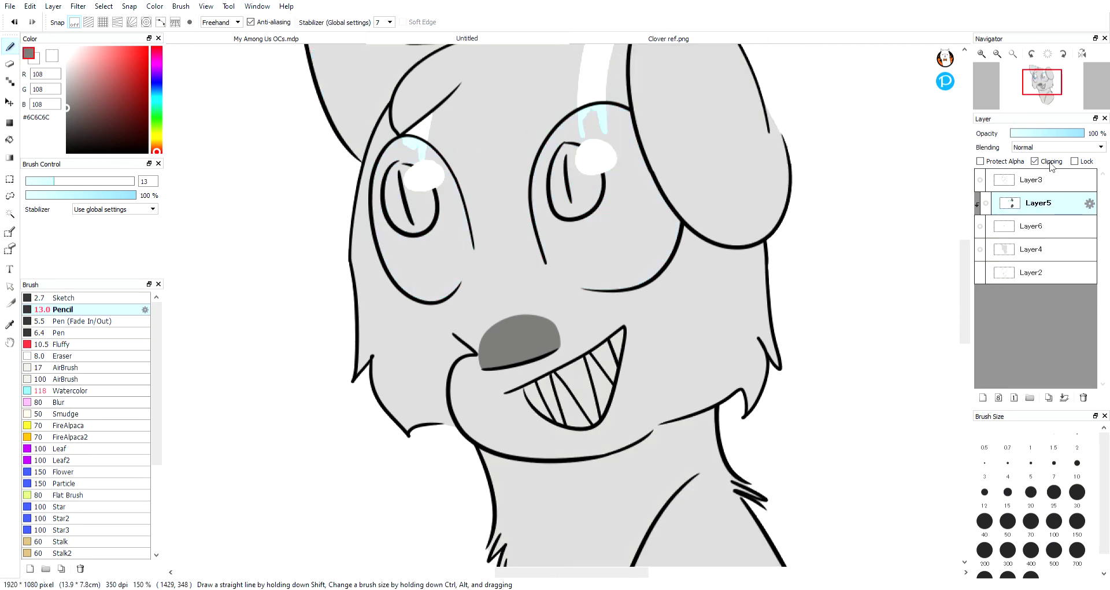
left_click(1050, 162)
left_click(1064, 398)
left_click(1048, 162)
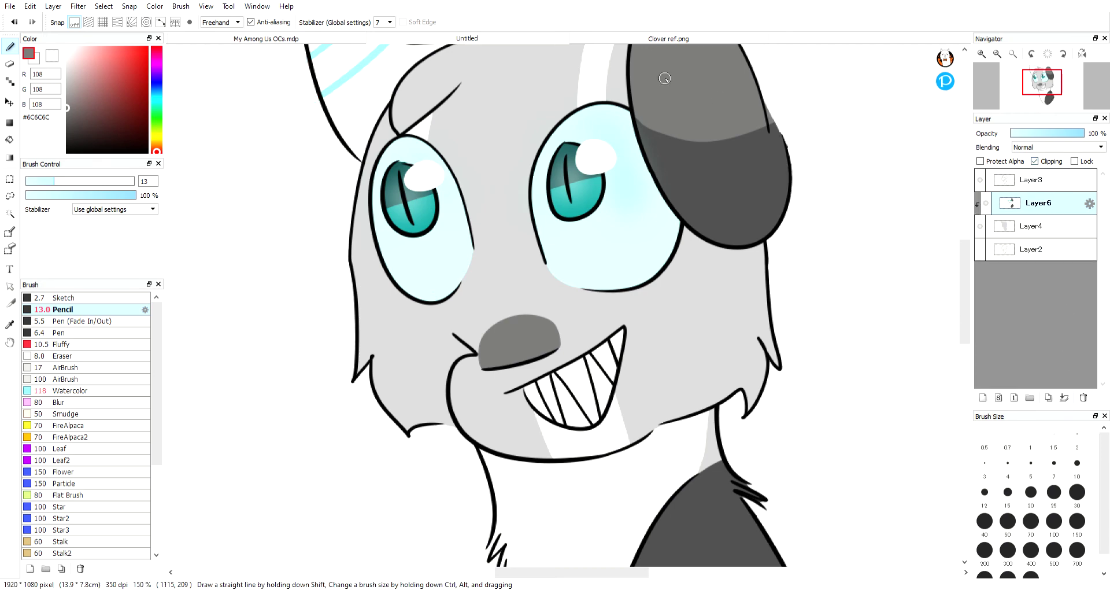
- Check the Clover reference sheet, add a clipping layer above Layer4, and paint a grey two-line stripe from the eye beside the dark ear to the jaw
left_click(605, 38)
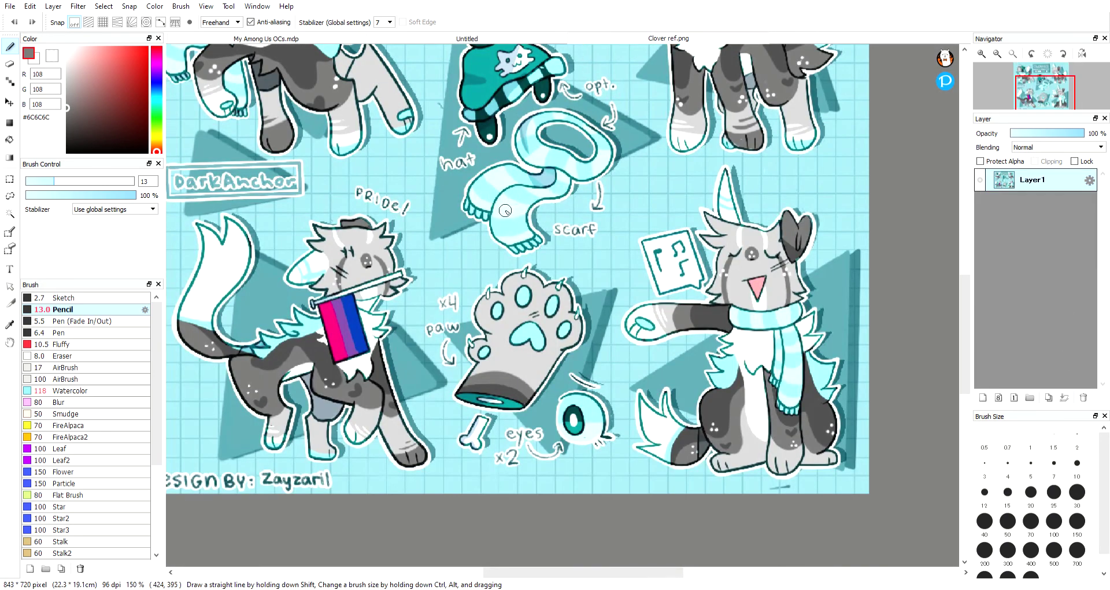
left_click(469, 40)
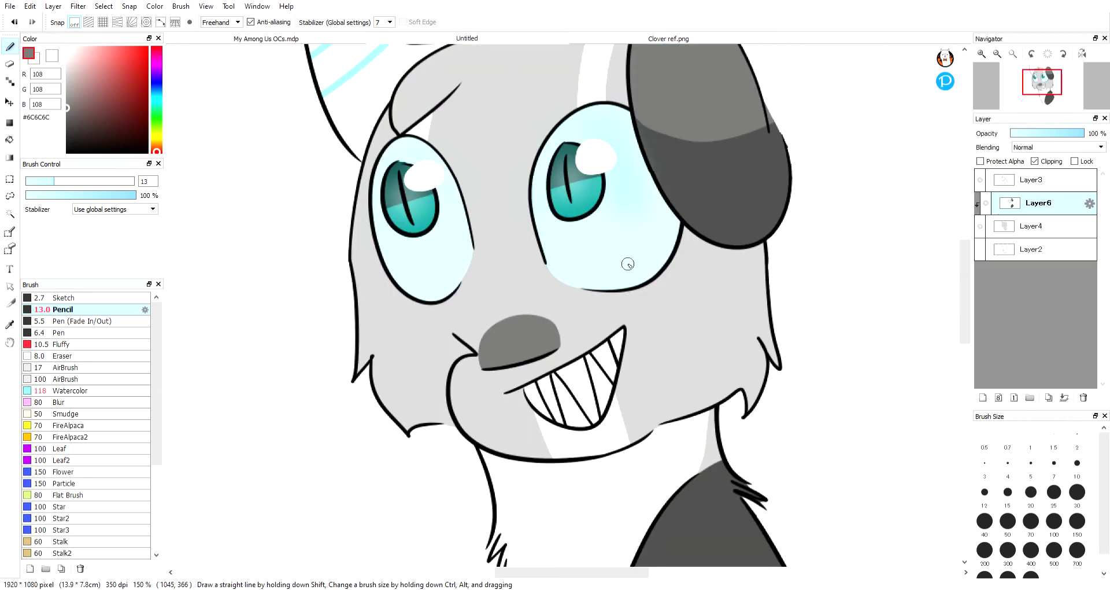
key("ctrl+shift+n")
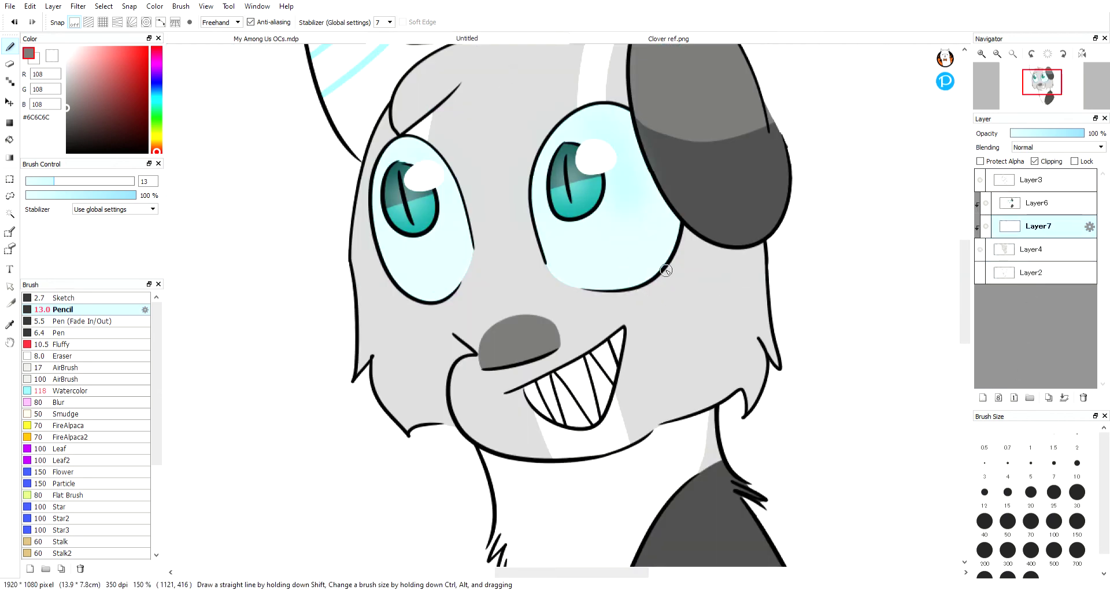
left_click_drag(656, 278, 679, 418)
left_click_drag(635, 284, 673, 411)
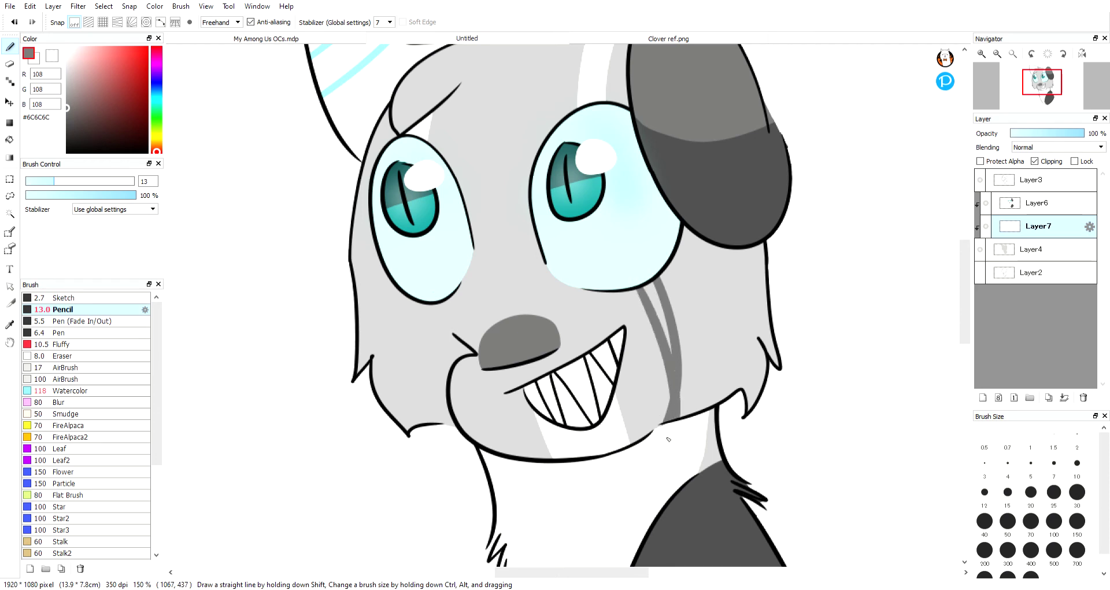
key("ctrl+z")
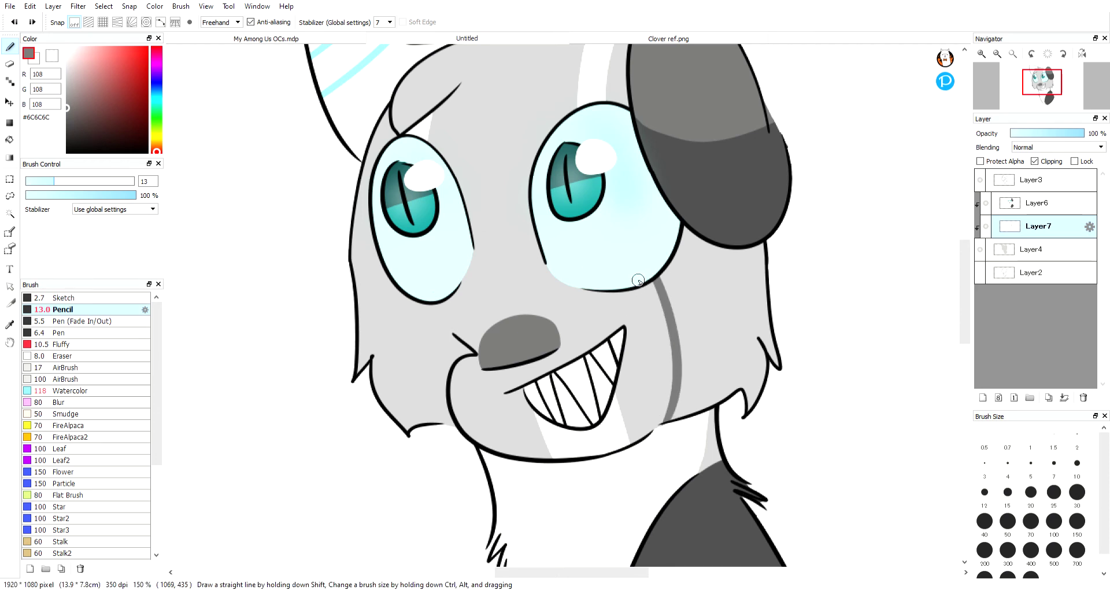
mouse_move(638, 280)
left_mouse_down()
mouse_move(660, 404)
mouse_move(674, 410)
mouse_move(667, 418)
mouse_move(662, 407)
mouse_move(656, 433)
left_mouse_up()
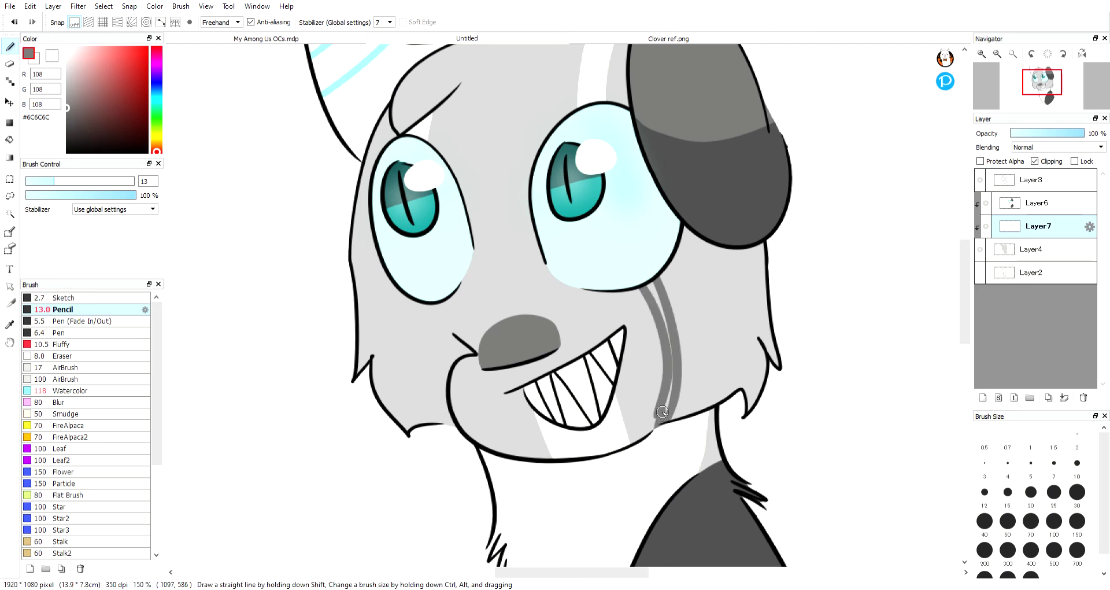
- Trim the inner edge of the grey stripe with the eraser and fill the gap between its two lines
key("e")
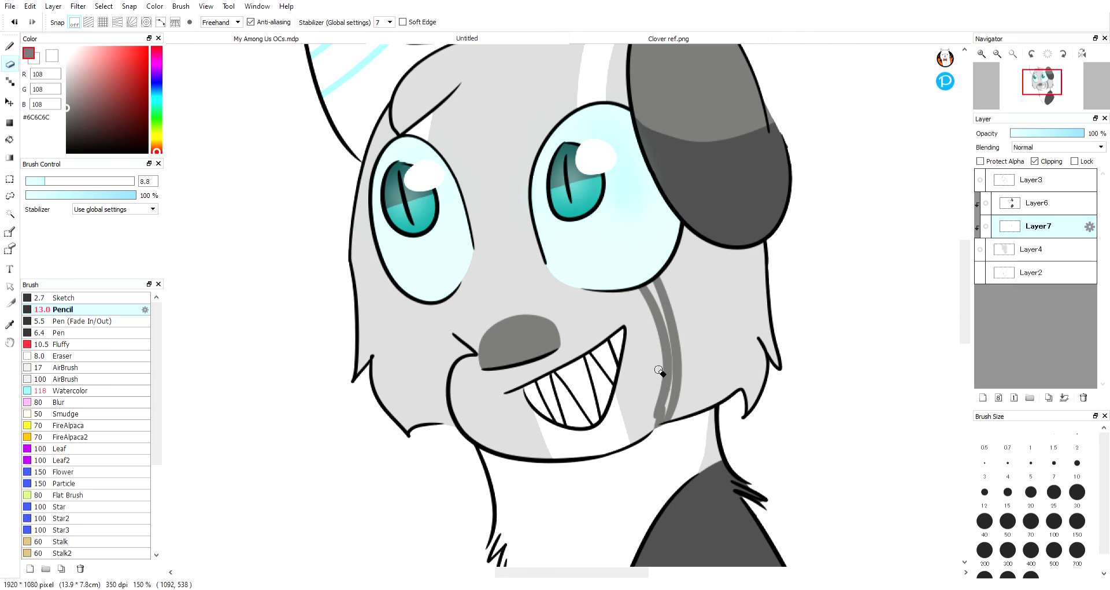
left_click_drag(659, 370, 653, 413)
left_click_drag(661, 368, 648, 438)
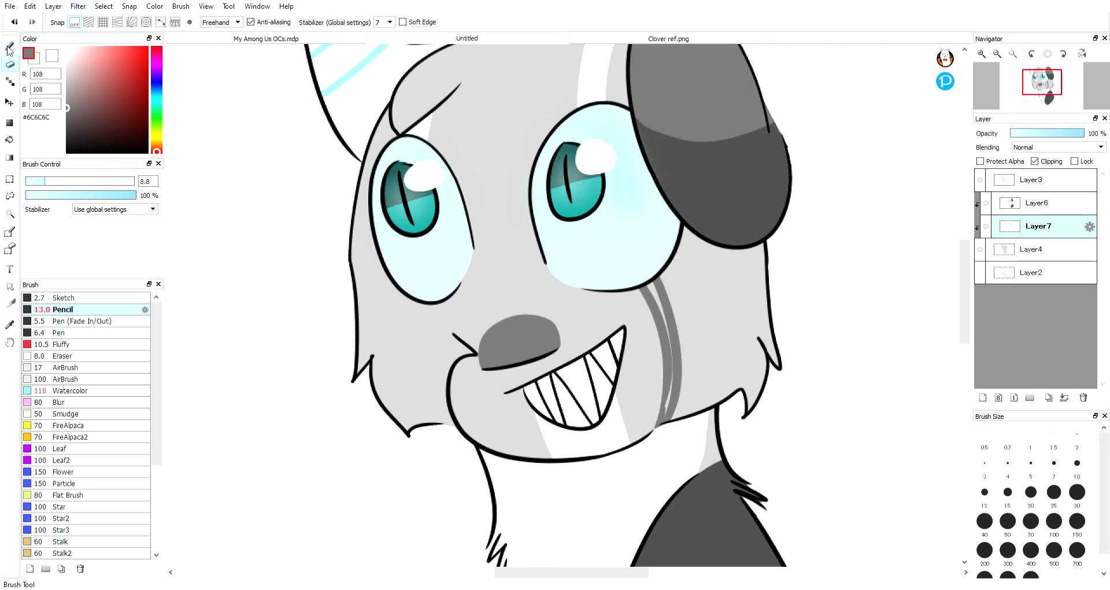
key("b")
left_click_drag(643, 277, 660, 319)
left_click_drag(671, 358, 656, 435)
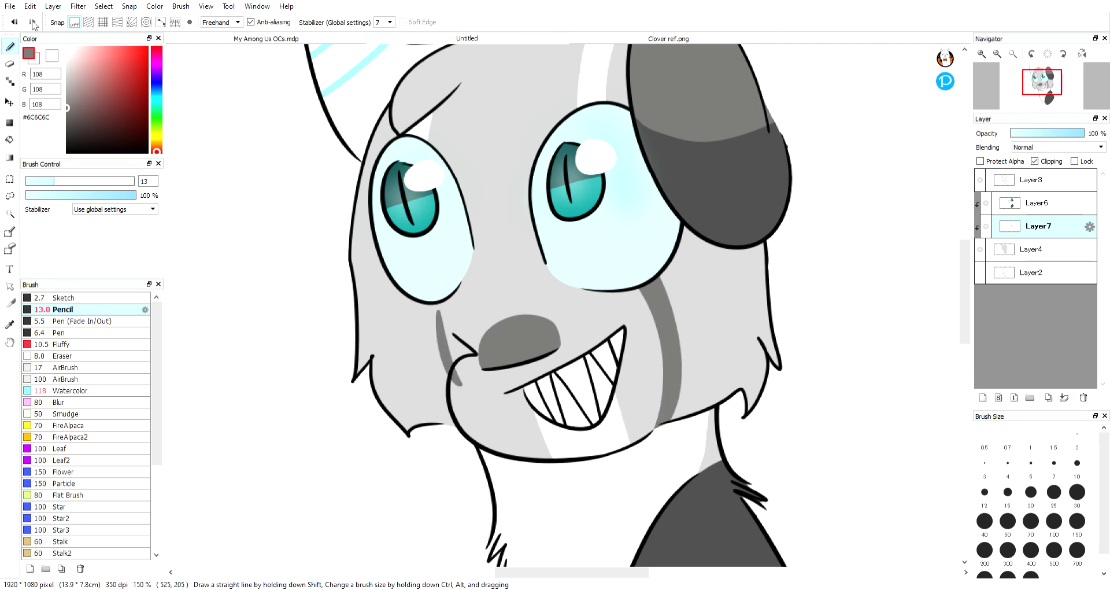
- Paint a matching thick grey stripe from beneath the other eye down the cheek and across the muzzle edge
left_click_drag(438, 303, 464, 393)
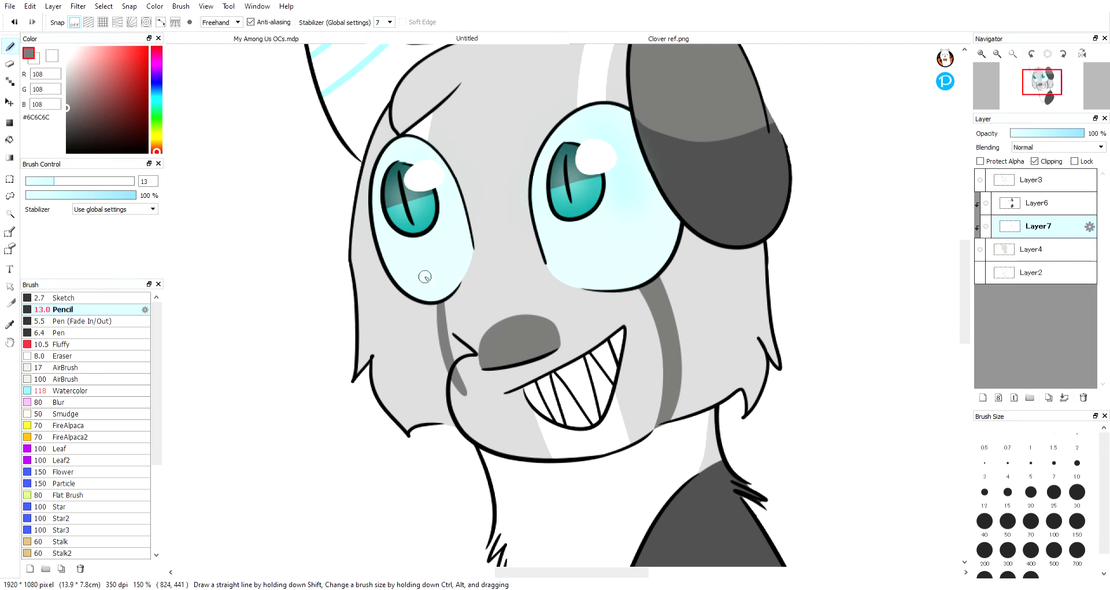
left_click_drag(418, 304, 453, 425)
key("ctrl+z")
left_click_drag(419, 304, 476, 432)
mouse_move(432, 299)
left_mouse_down()
mouse_move(433, 289)
mouse_move(445, 377)
left_mouse_up()
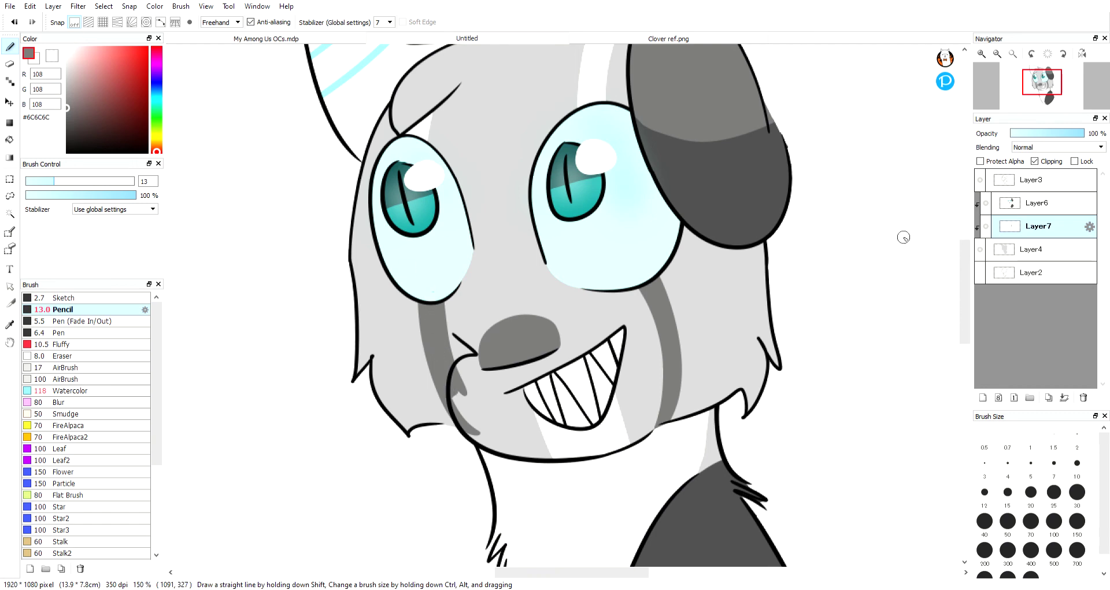
- Erase the stripe's grey overflow inside the muzzle outline on Layer7 with a size 20 eraser, and reduce the eraser size to 9.8
left_click(1049, 205)
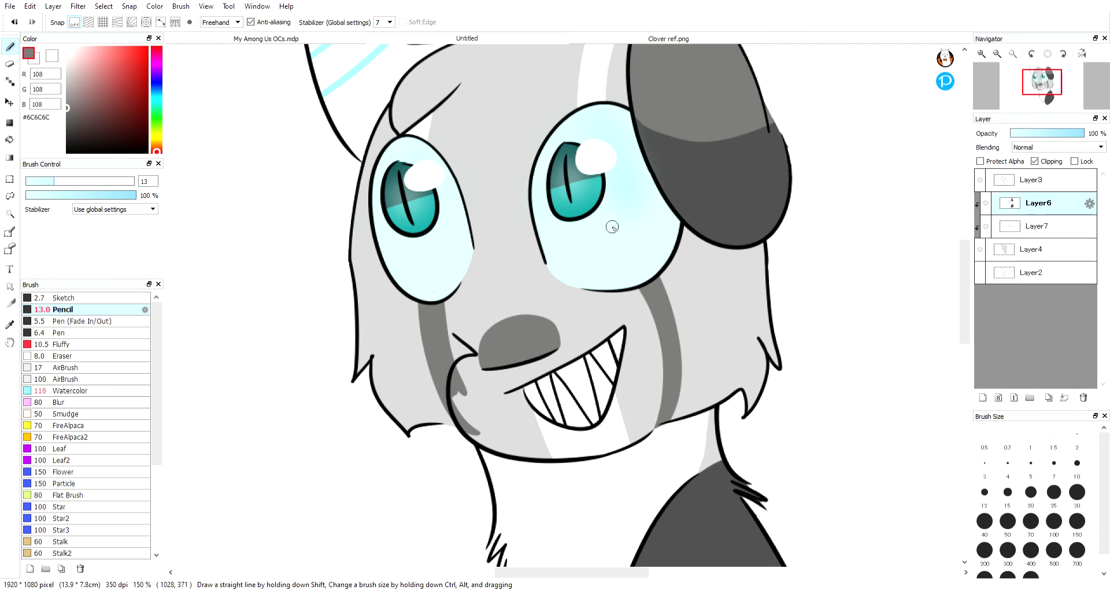
left_click(637, 239, "alt")
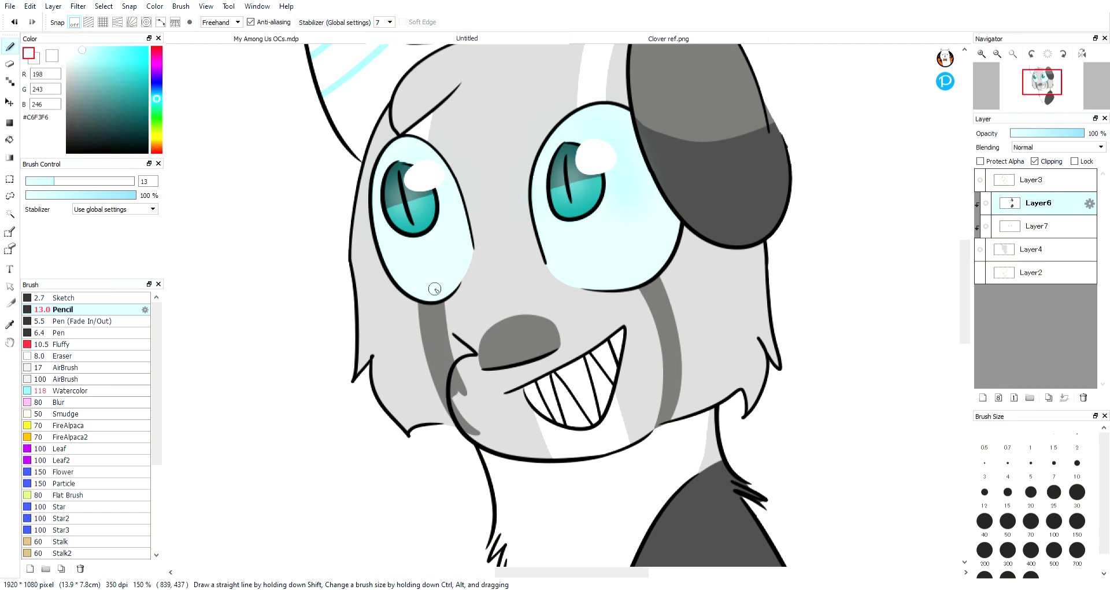
left_click(1035, 226)
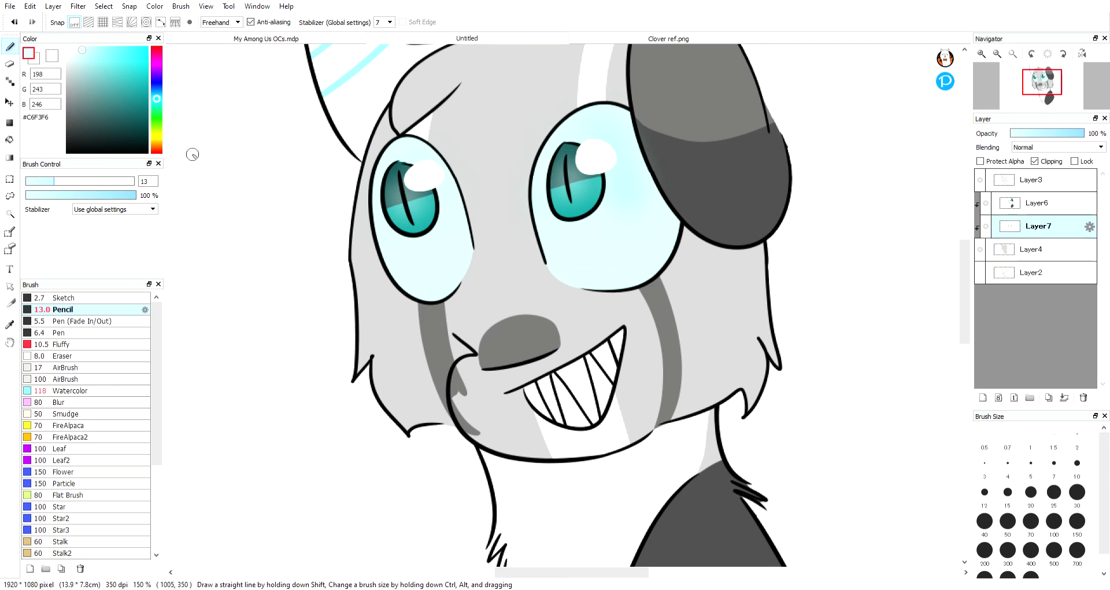
left_click(11, 64)
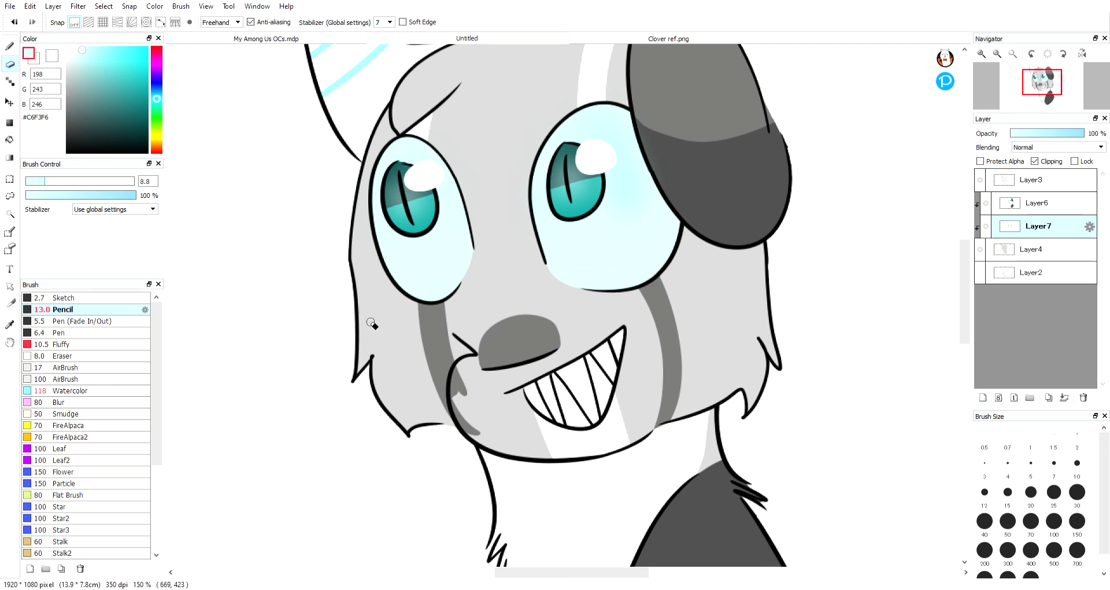
left_click(68, 181)
mouse_move(463, 366)
left_mouse_down()
mouse_move(461, 411)
mouse_move(481, 434)
left_mouse_up()
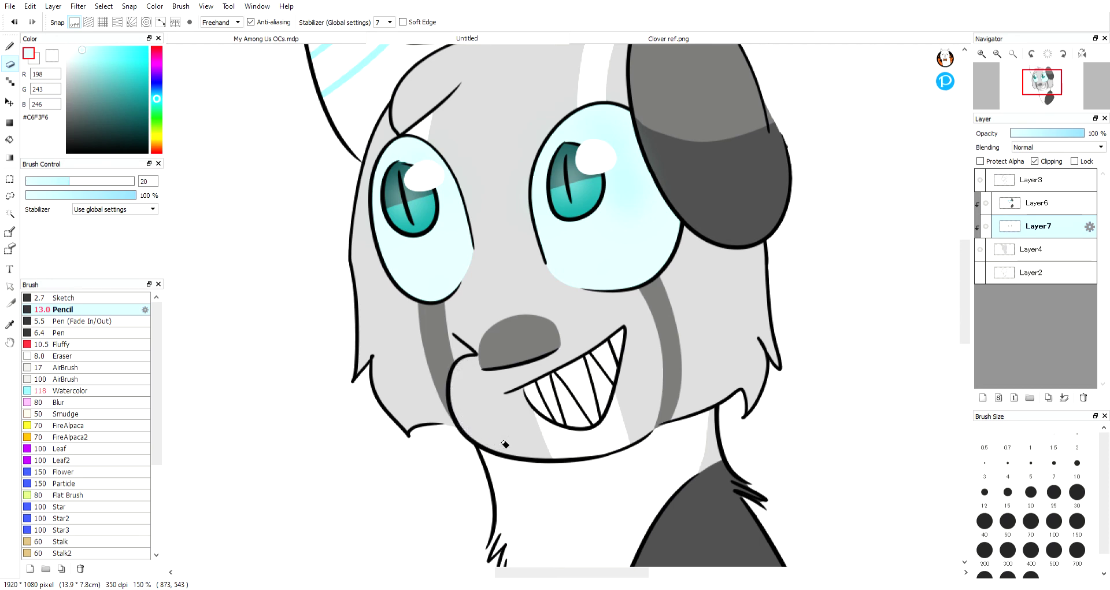
left_click(61, 181)
left_click_drag(61, 183, 54, 184)
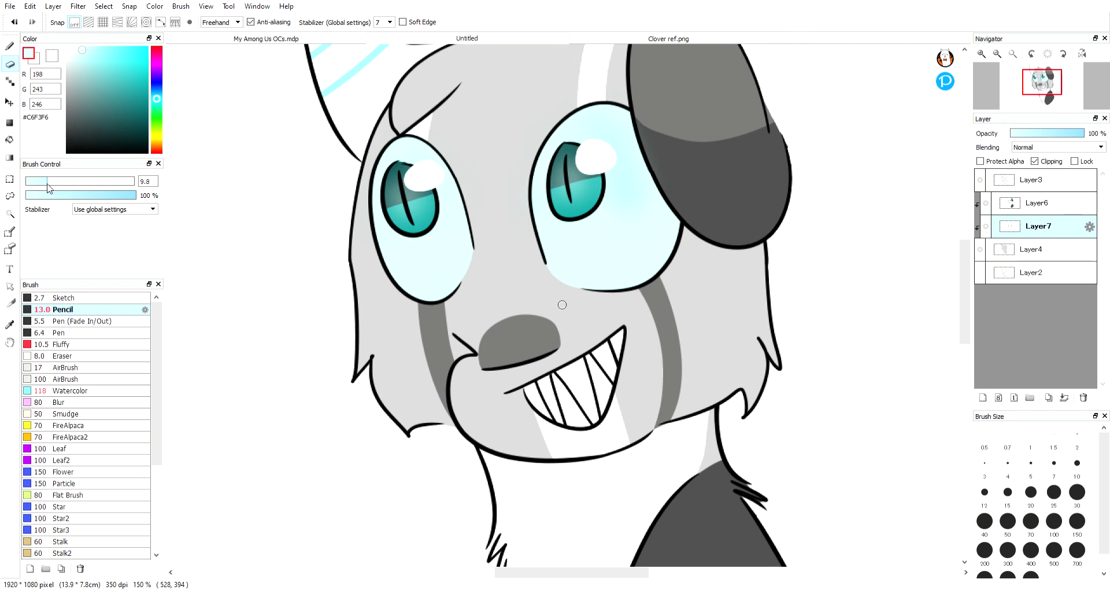
- Turn off clipping on Layer6 and Layer7, merge Layer6 down into Layer7, and clip the merged layer again
left_click(10, 46)
left_click(1047, 206)
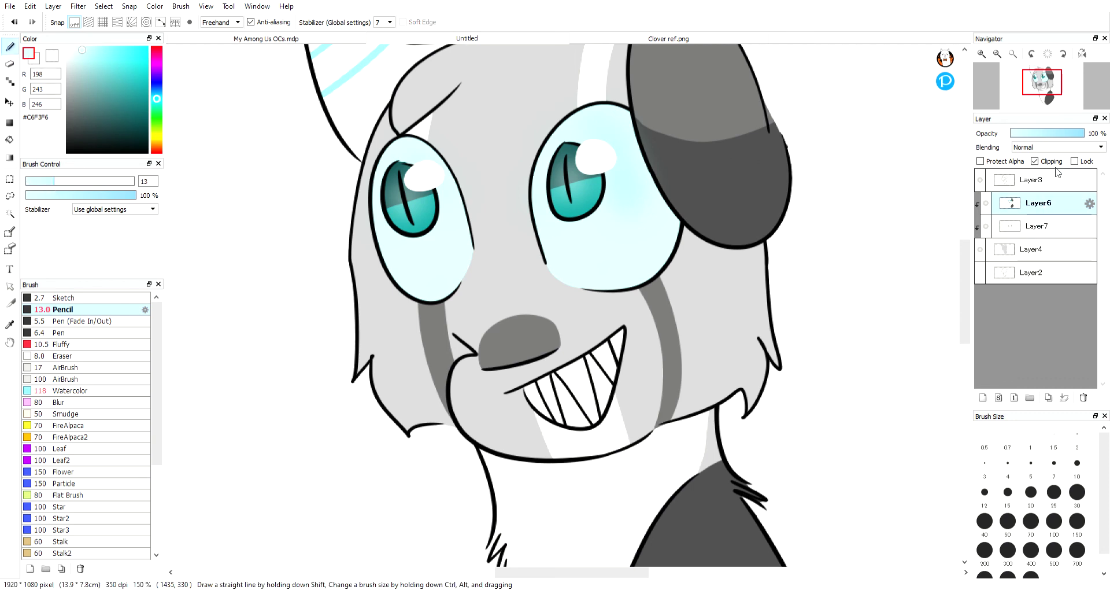
left_click(1034, 161)
left_click(1040, 230)
left_click(1048, 162)
left_click(1046, 208)
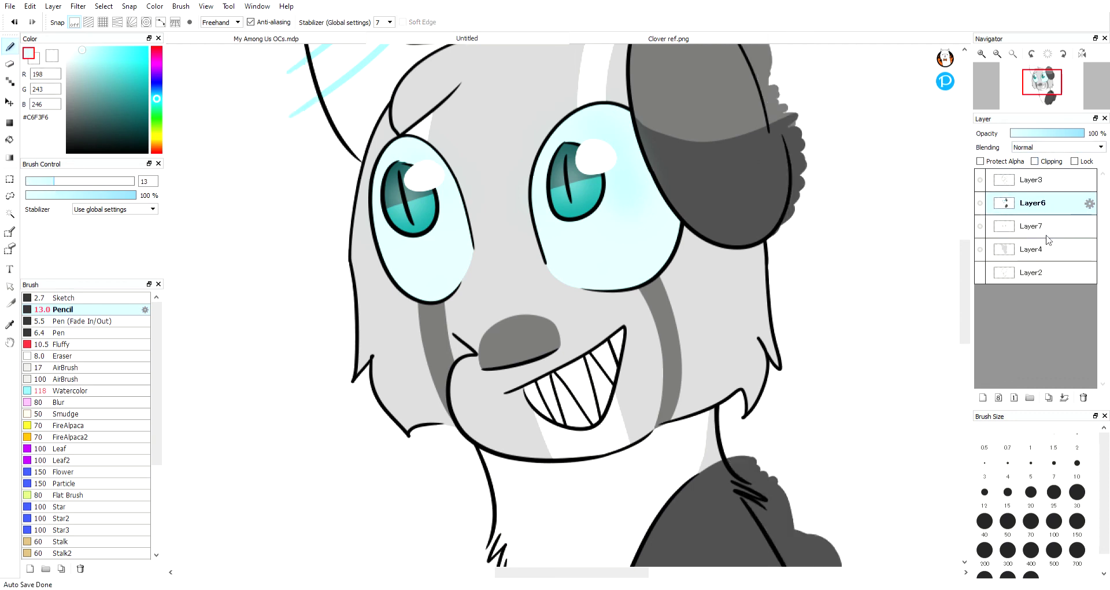
left_click(1064, 398)
left_click(1041, 163)
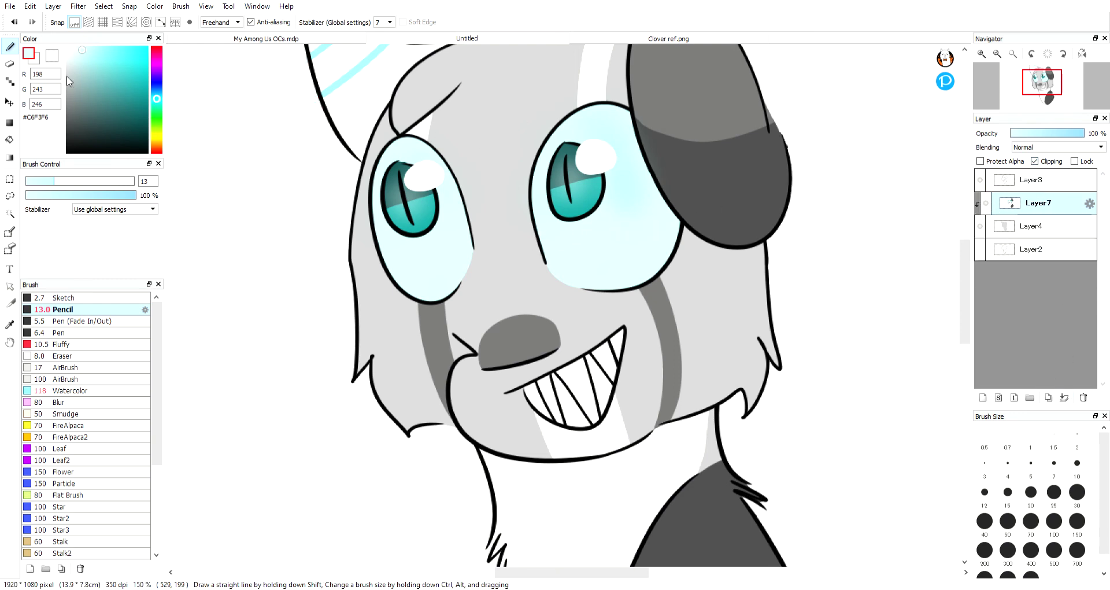
- Set the colour to white (#FFFFFF) and choose the Fluffy brush at about size 34, after checking the reference sheet
left_click_drag(67, 76, 67, 47)
left_click(583, 40)
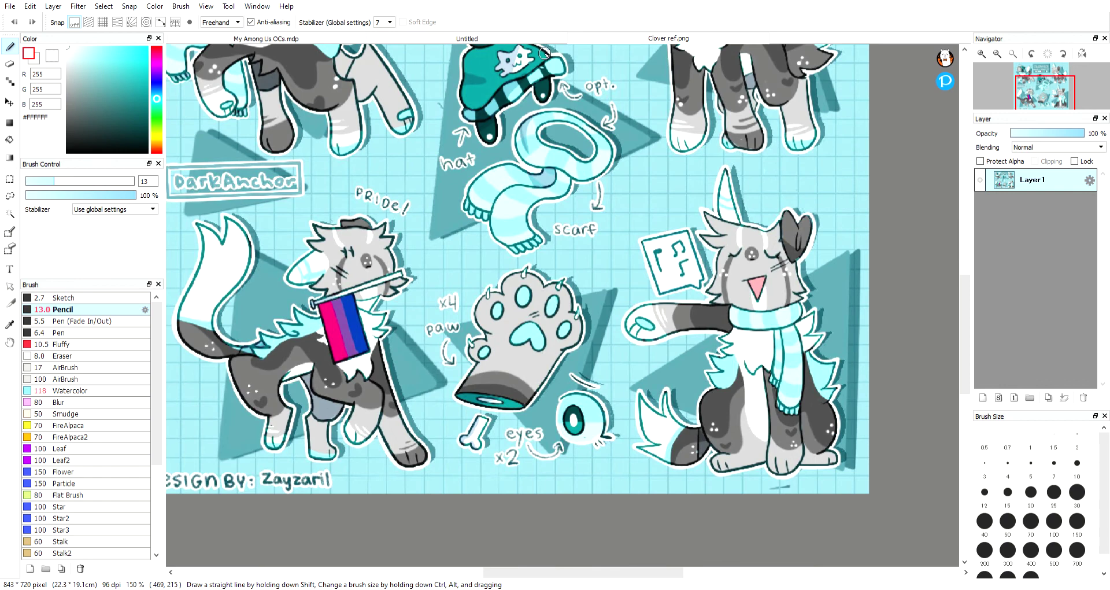
left_click(533, 40)
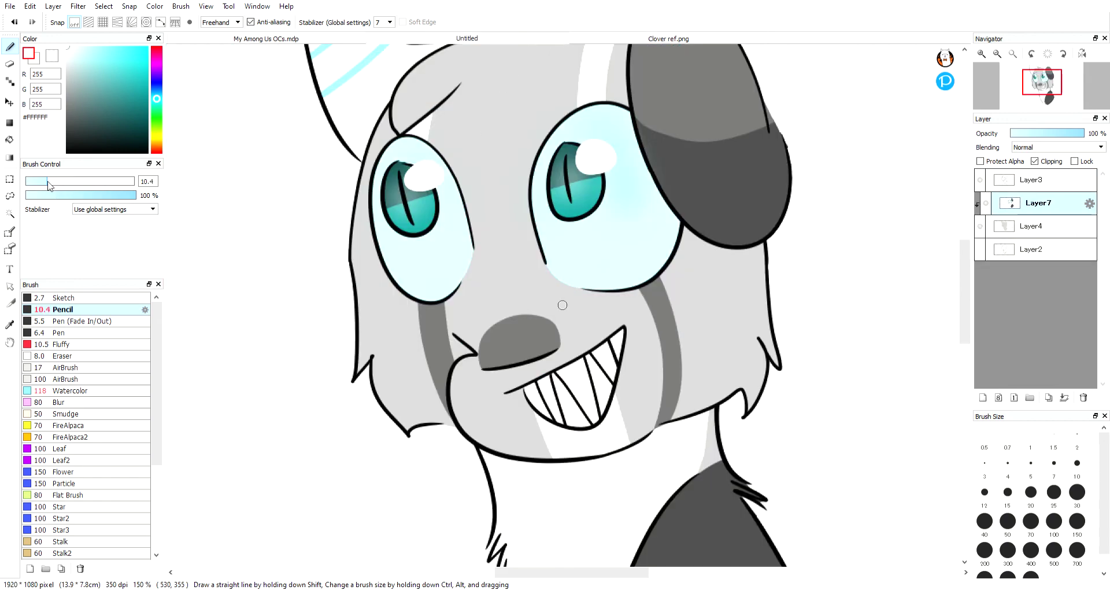
left_click_drag(48, 182, 43, 188)
left_click(62, 344)
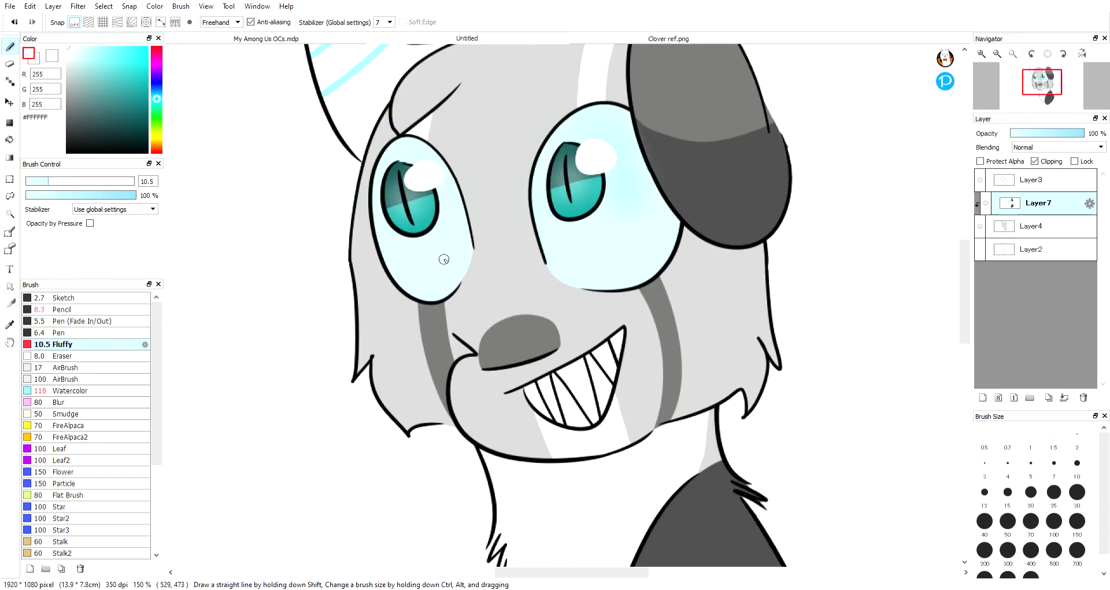
left_click_drag(515, 269, 503, 292)
left_click(90, 181)
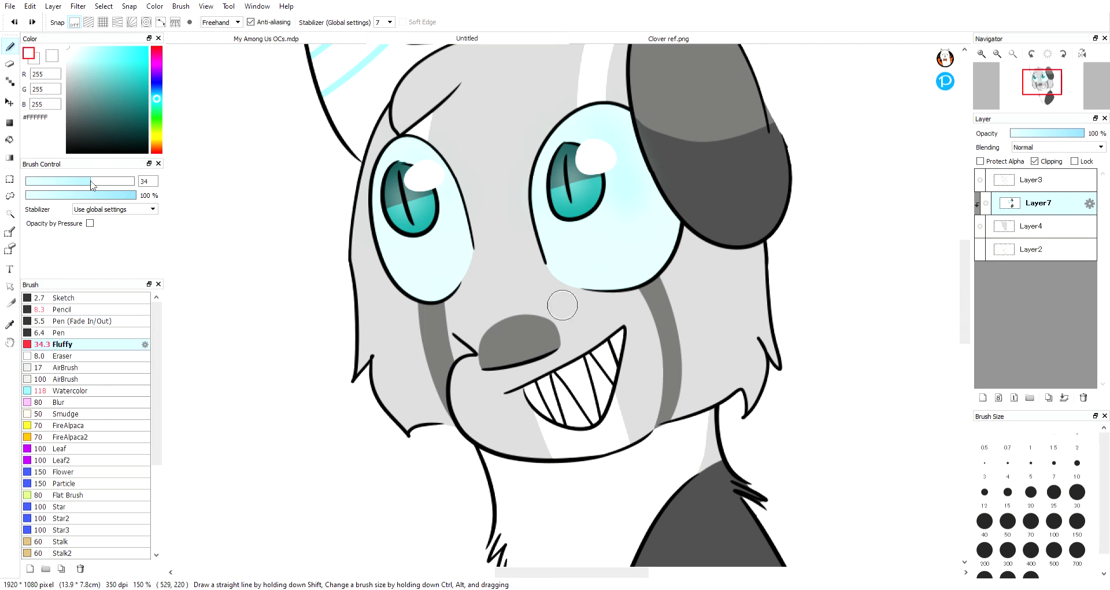
- Try three white spots on the nose, compare them with the Clover reference sheet, and undo them
left_click(497, 320)
left_click_drag(537, 326, 535, 332)
left_click(515, 346)
left_click(650, 39)
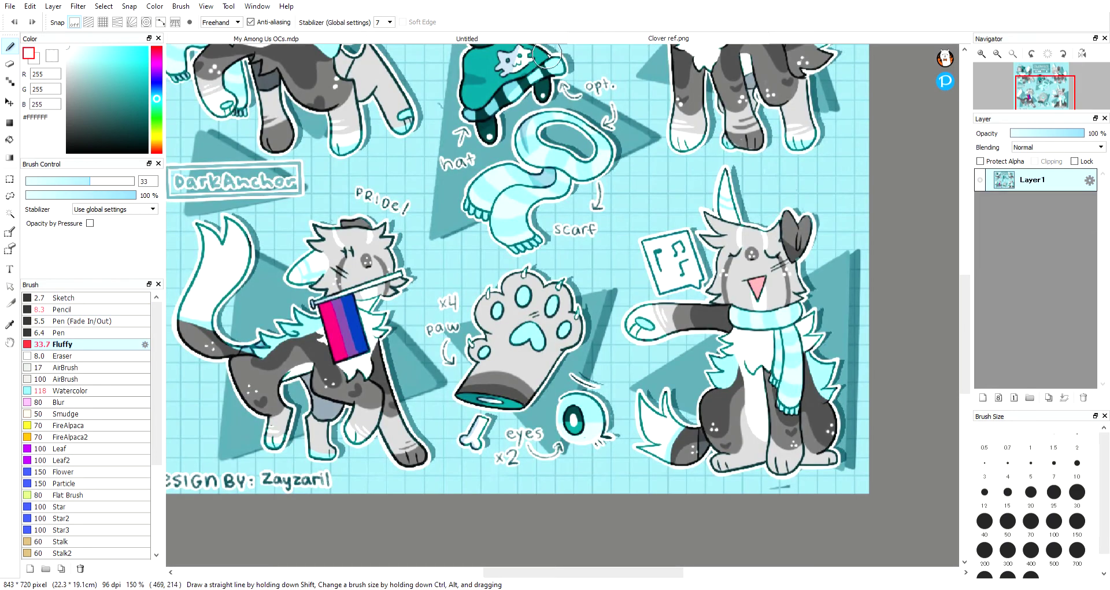
left_click(552, 40)
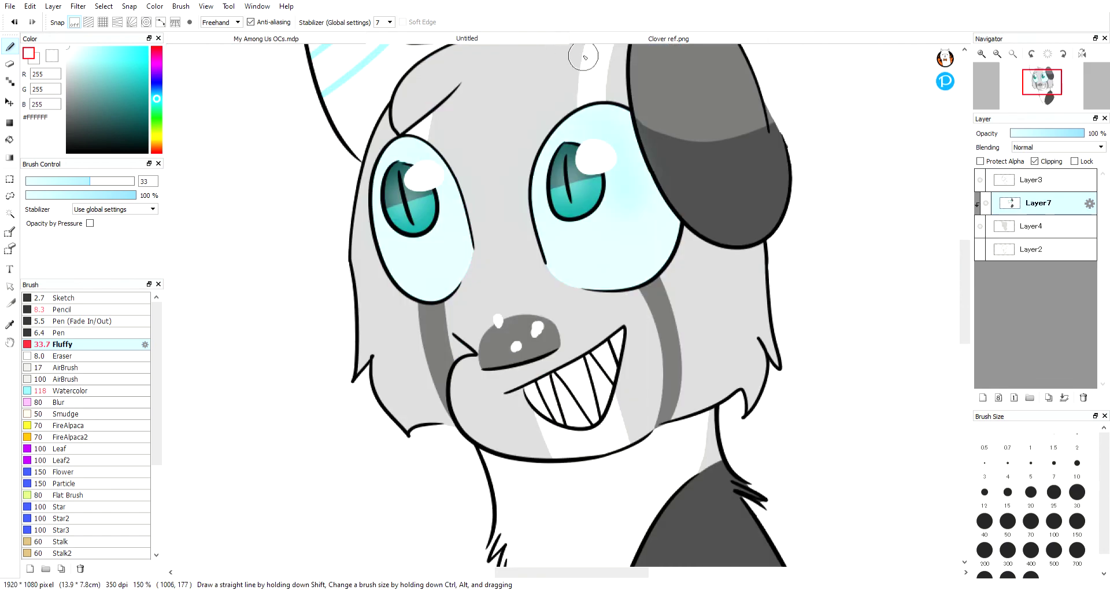
left_click(14, 22)
left_click(15, 22)
left_click(15, 22)
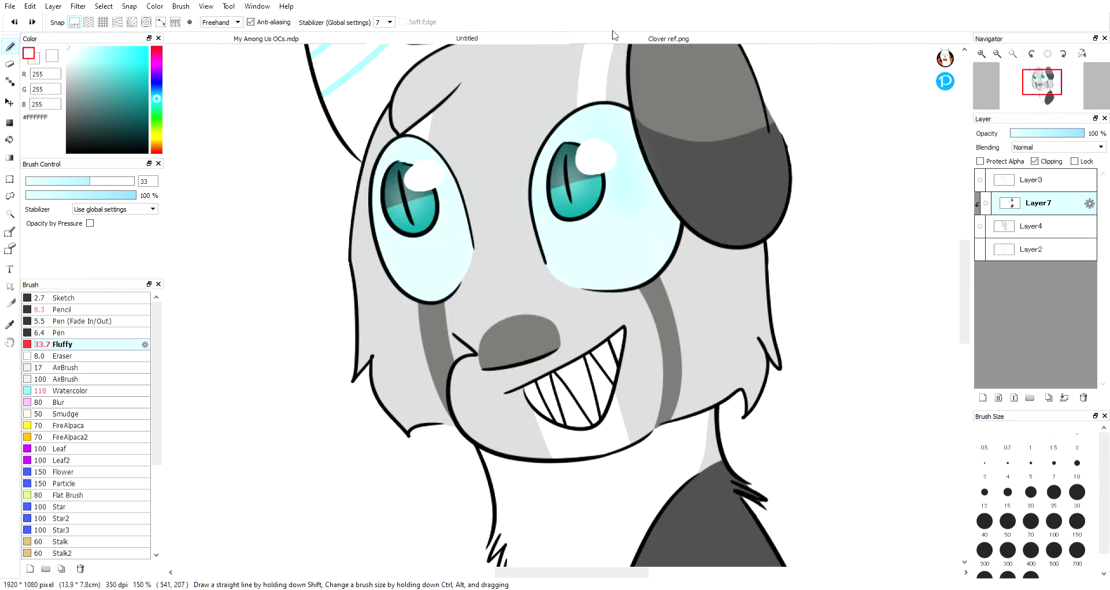
- Dab three white spots on the nose and three over each grey under-eye stripe, following the Clover reference sheet
mouse_move(498, 323)
left_mouse_down()
mouse_move(499, 336)
mouse_move(537, 324)
mouse_move(523, 347)
left_mouse_up()
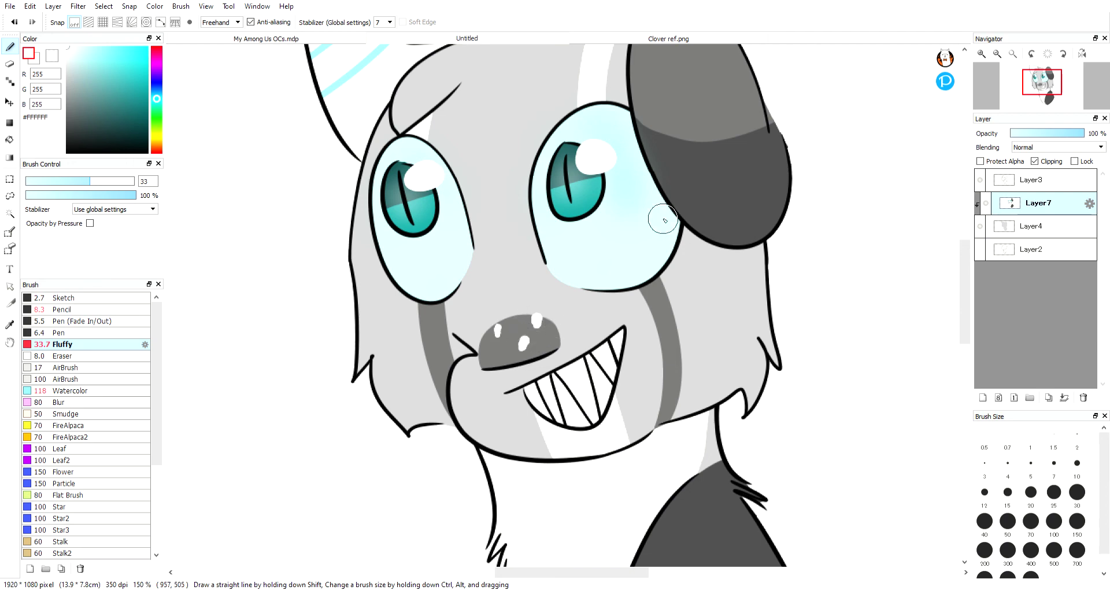
left_click(654, 39)
left_click(558, 43)
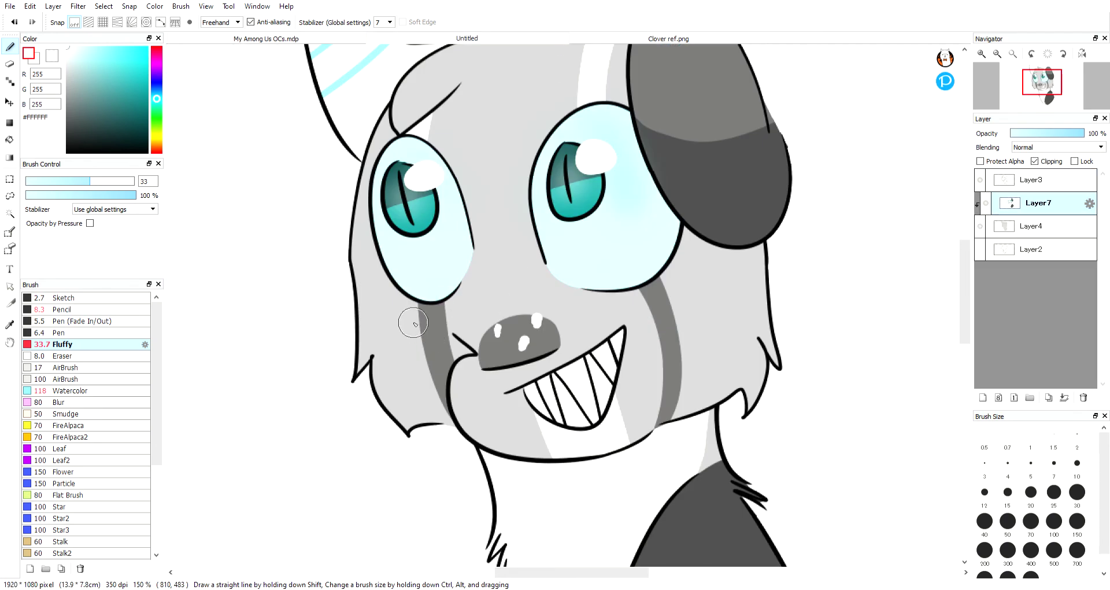
mouse_move(414, 324)
left_mouse_down()
mouse_move(426, 344)
mouse_move(432, 362)
left_mouse_up()
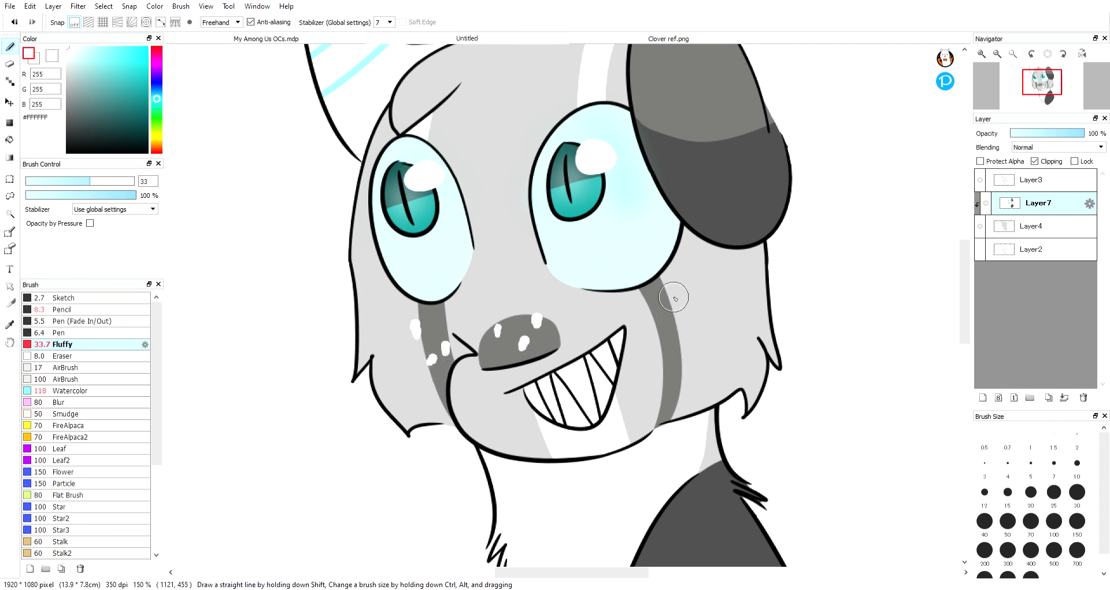
mouse_move(649, 299)
left_mouse_down()
mouse_move(677, 303)
mouse_move(674, 345)
left_mouse_up()
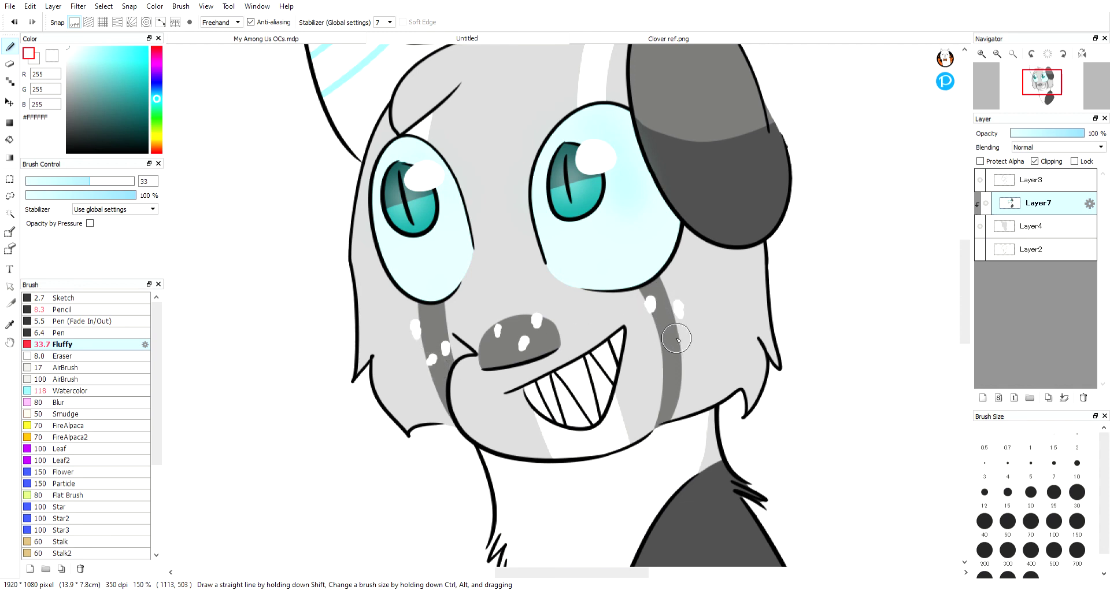
scroll(637, 356, "down", 3)
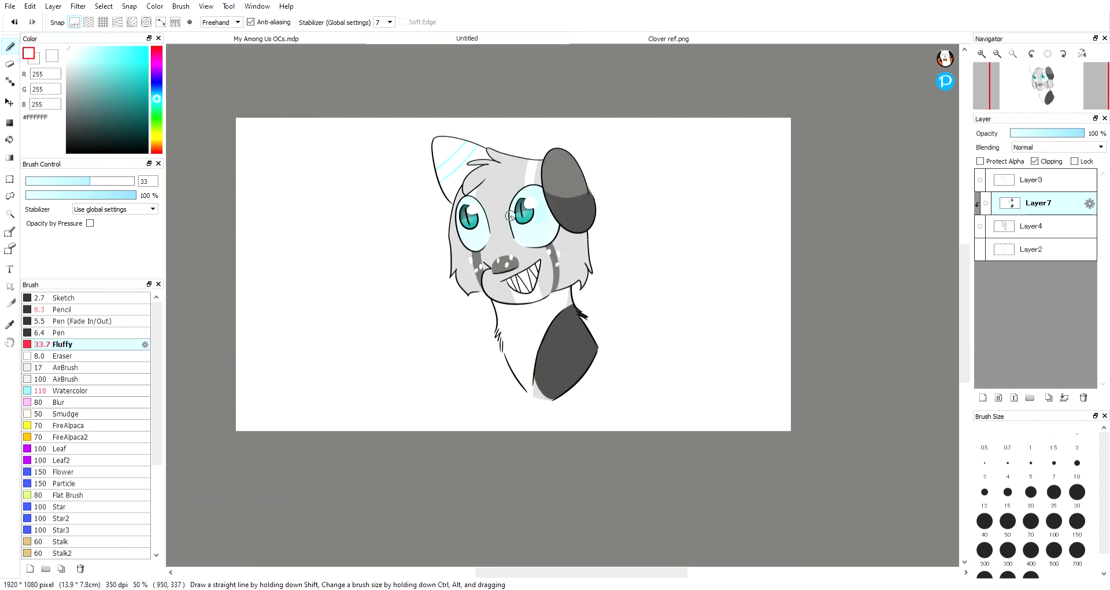
scroll(504, 235, "up", 3)
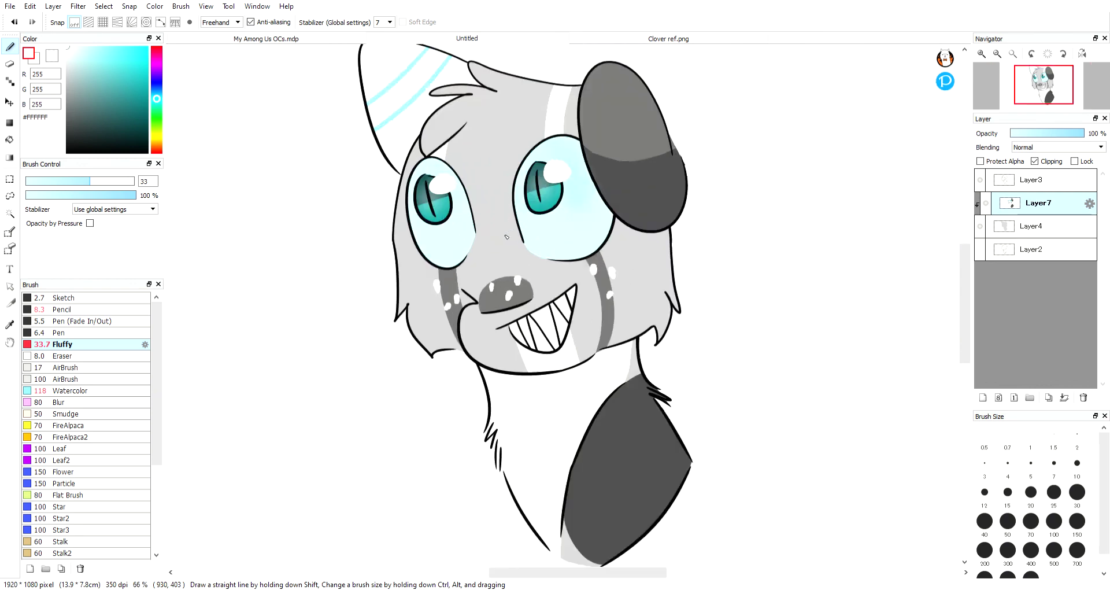
- Check the Clover reference sheet, return to the drawing, and add a new clipped layer above Layer7
left_click(639, 38)
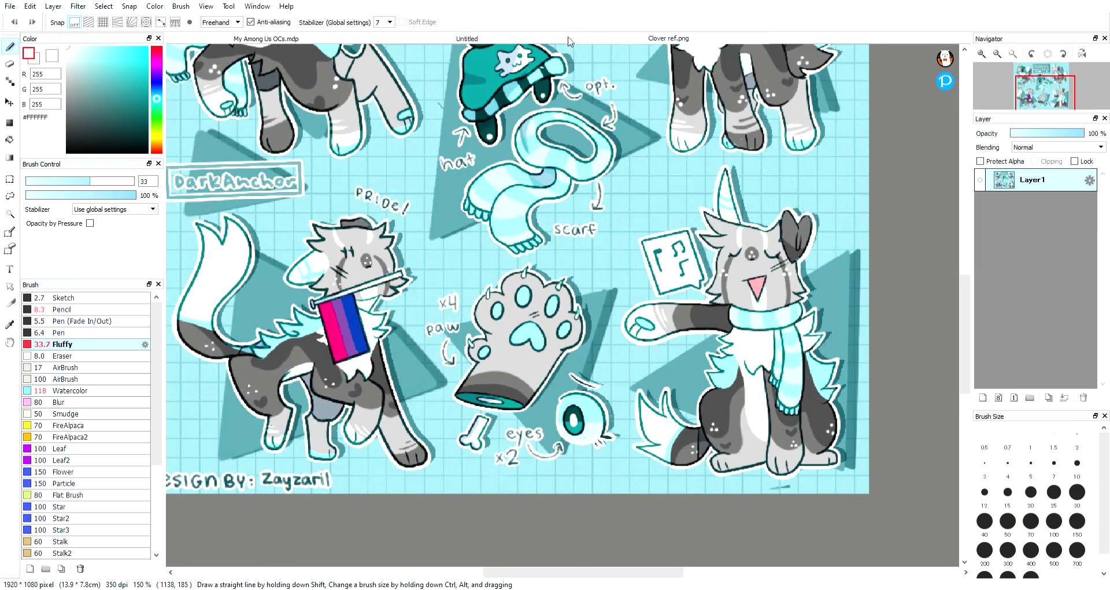
left_click(556, 39)
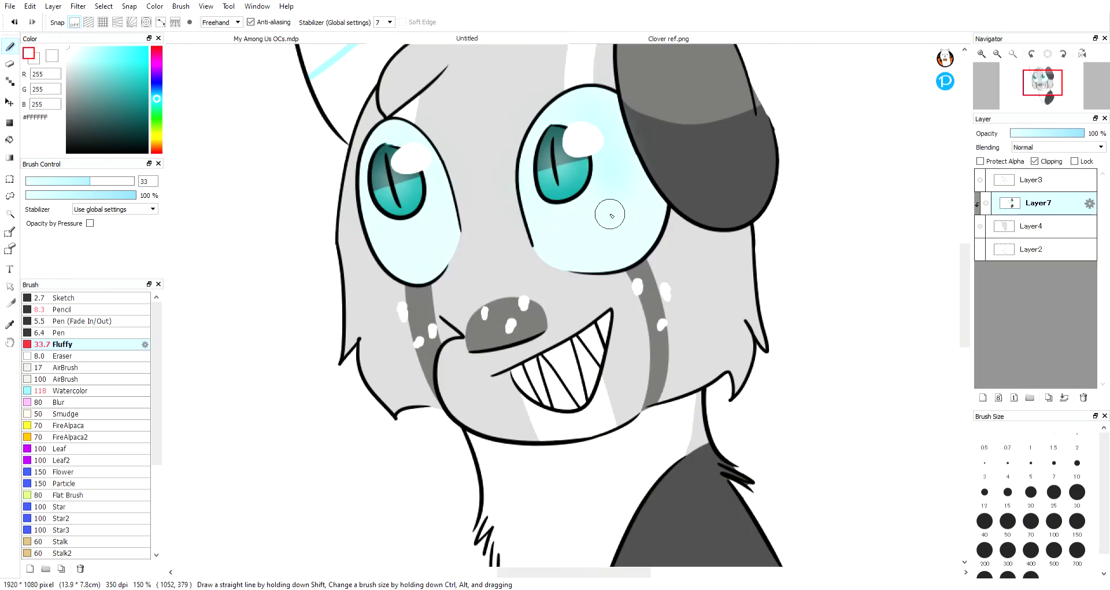
scroll(609, 214, "down", 2)
scroll(616, 210, "up", 1)
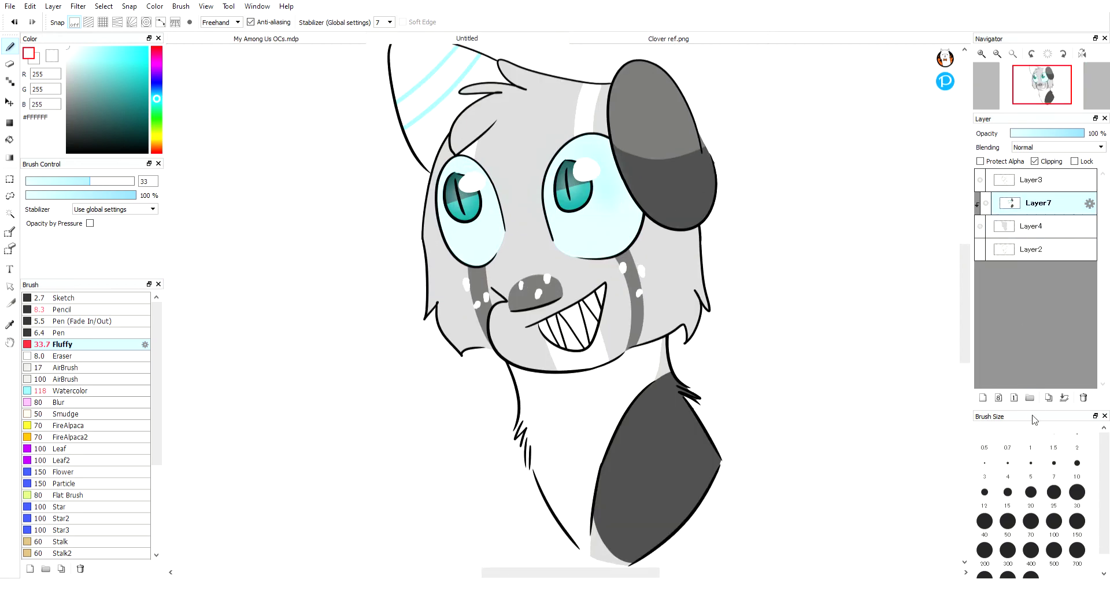
left_click(983, 397)
left_click(1035, 162)
scroll(512, 252, "down", 1)
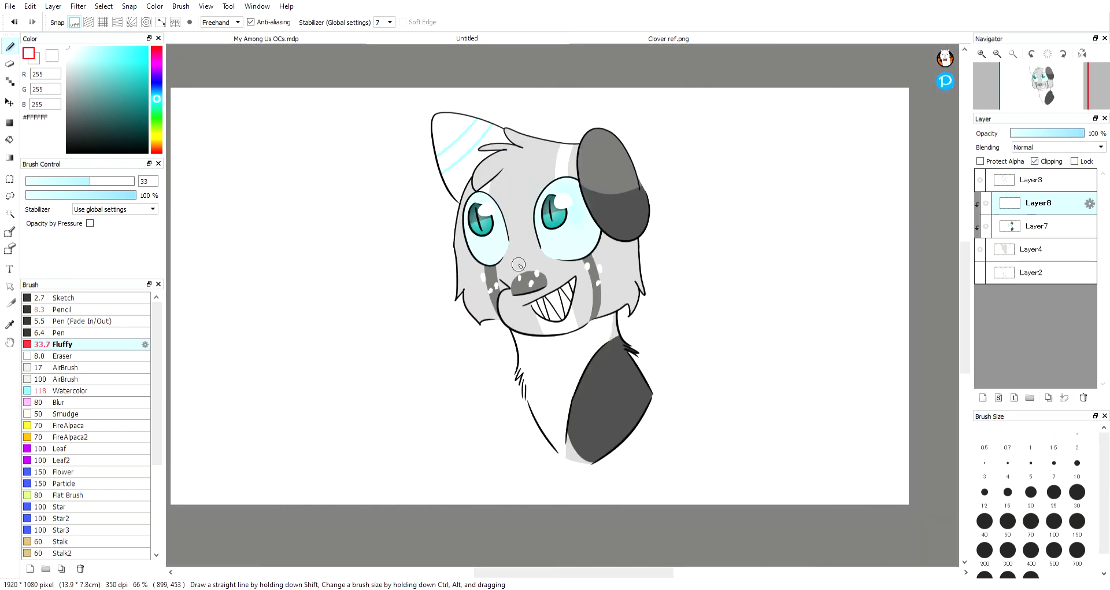
scroll(647, 243, "down", 1)
scroll(647, 248, "up", 2)
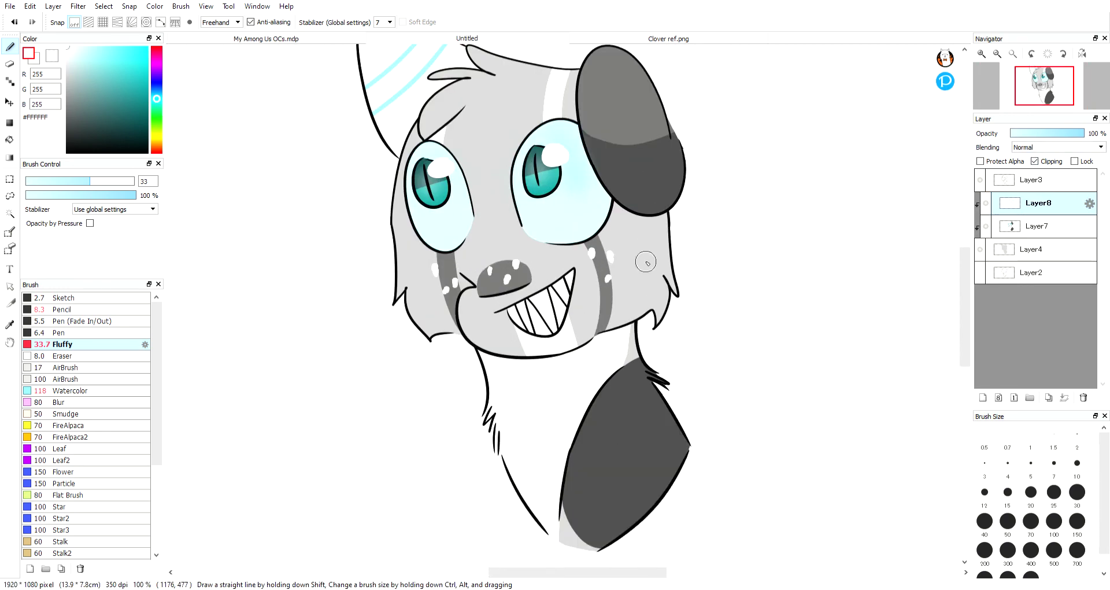
- Choose the Pencil brush in dark purple (#220D39), undo a test stroke across the face, and set the size to about 26
left_click(75, 309)
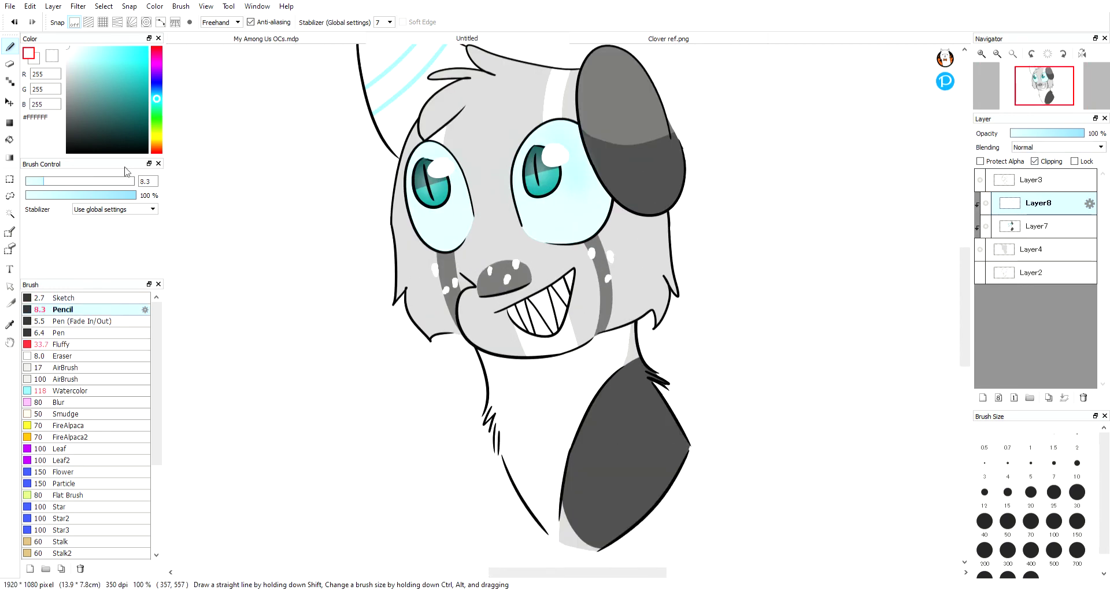
left_click(113, 181)
left_click(157, 74)
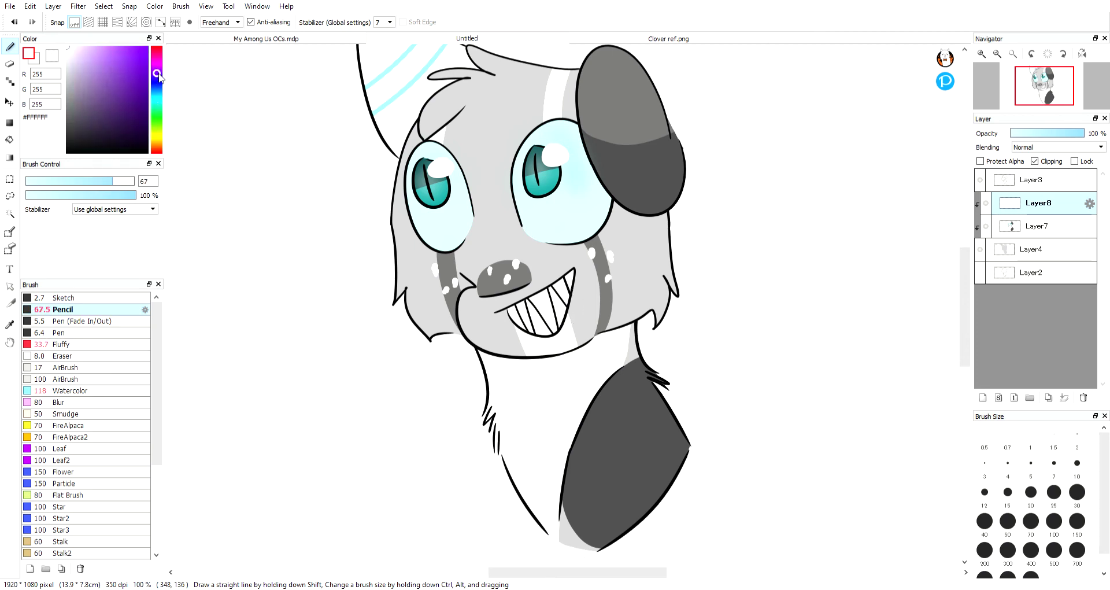
left_click_drag(146, 86, 129, 129)
left_click_drag(622, 232, 491, 318)
left_click(15, 22)
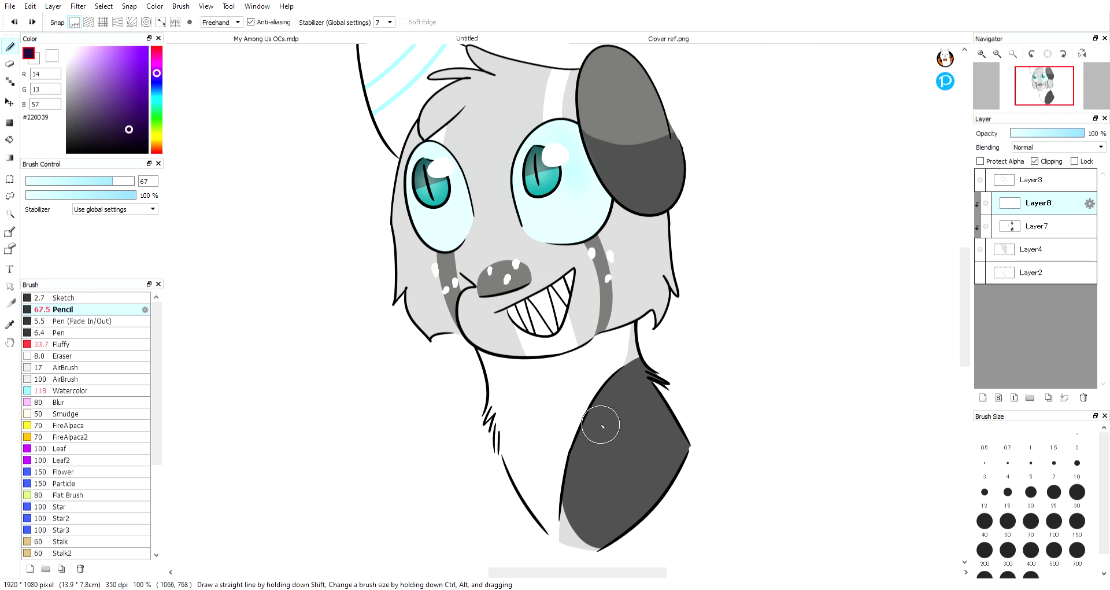
left_click_drag(112, 180, 83, 181)
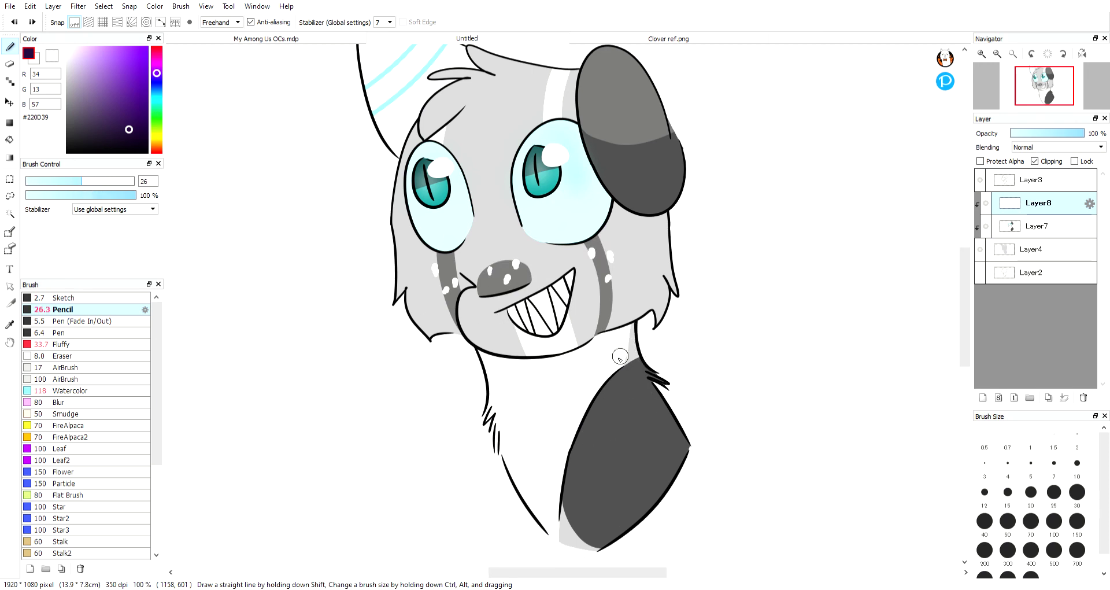
- Paint a curved dark purple shadow band across the neck, following the jawline directly under the chin
mouse_move(479, 356)
left_mouse_down()
mouse_move(518, 370)
mouse_move(468, 354)
mouse_move(538, 367)
mouse_move(512, 365)
mouse_move(615, 342)
left_mouse_up()
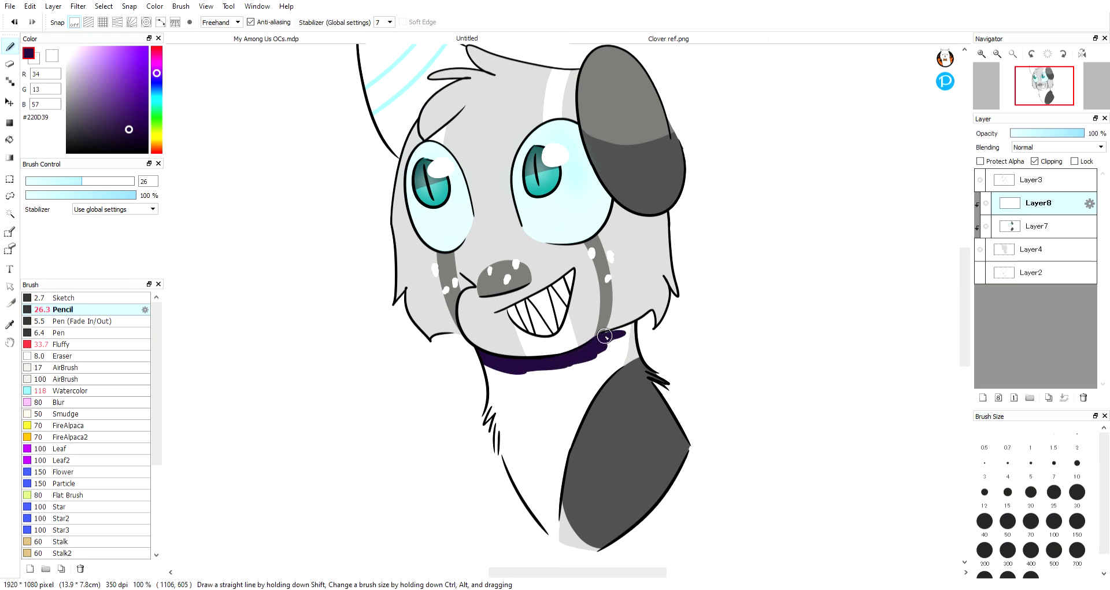
left_click_drag(594, 343, 636, 327)
left_click_drag(635, 330, 478, 365)
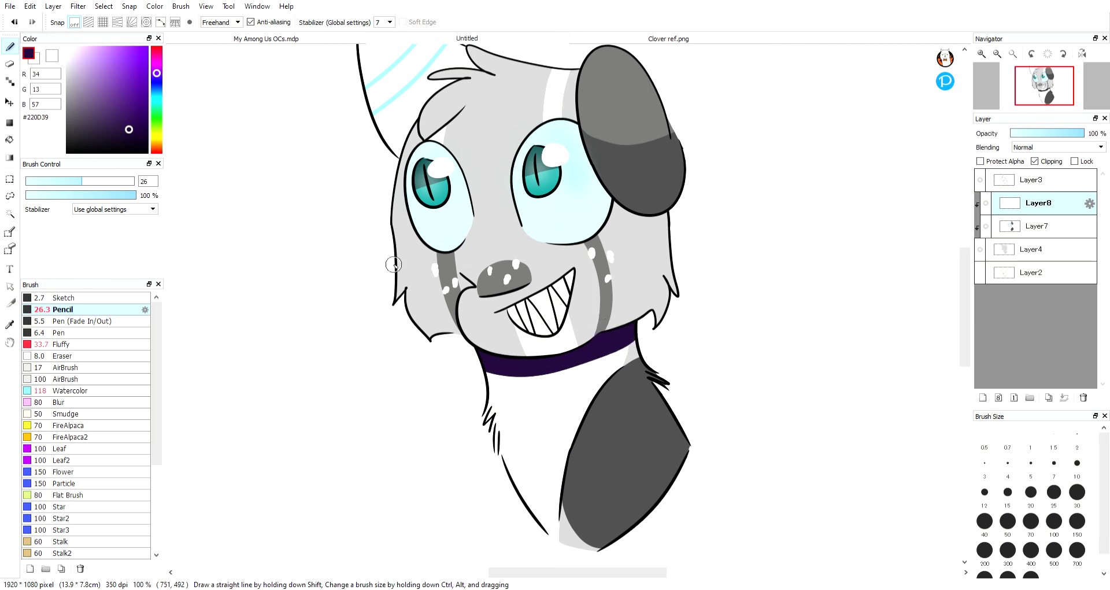
key("e")
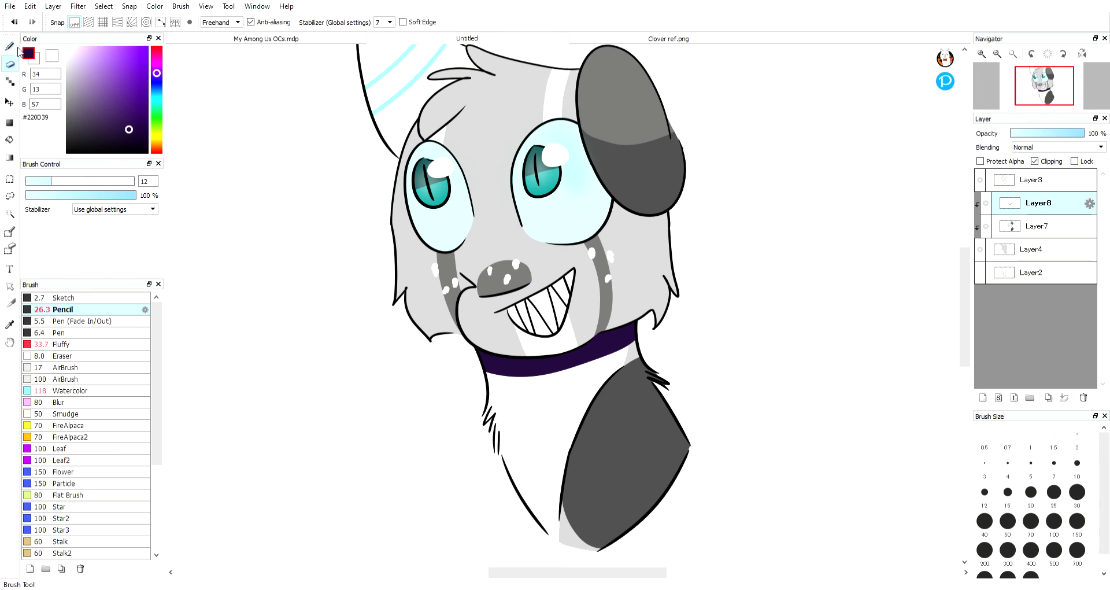
key("b")
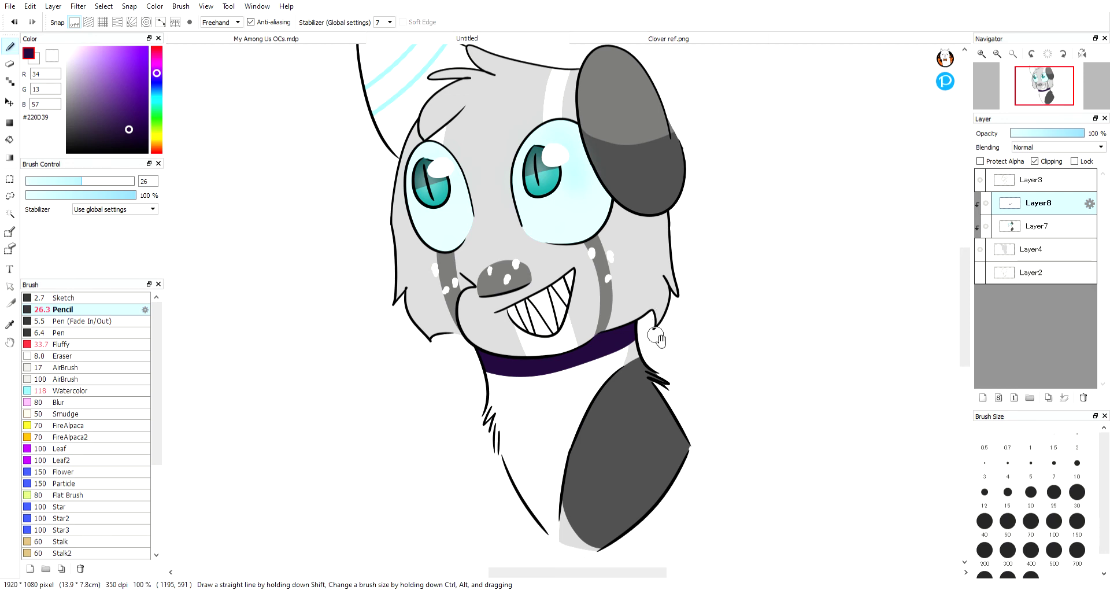
mouse_move(638, 338)
left_mouse_down()
mouse_move(487, 377)
mouse_move(636, 342)
left_mouse_up()
left_click(15, 23)
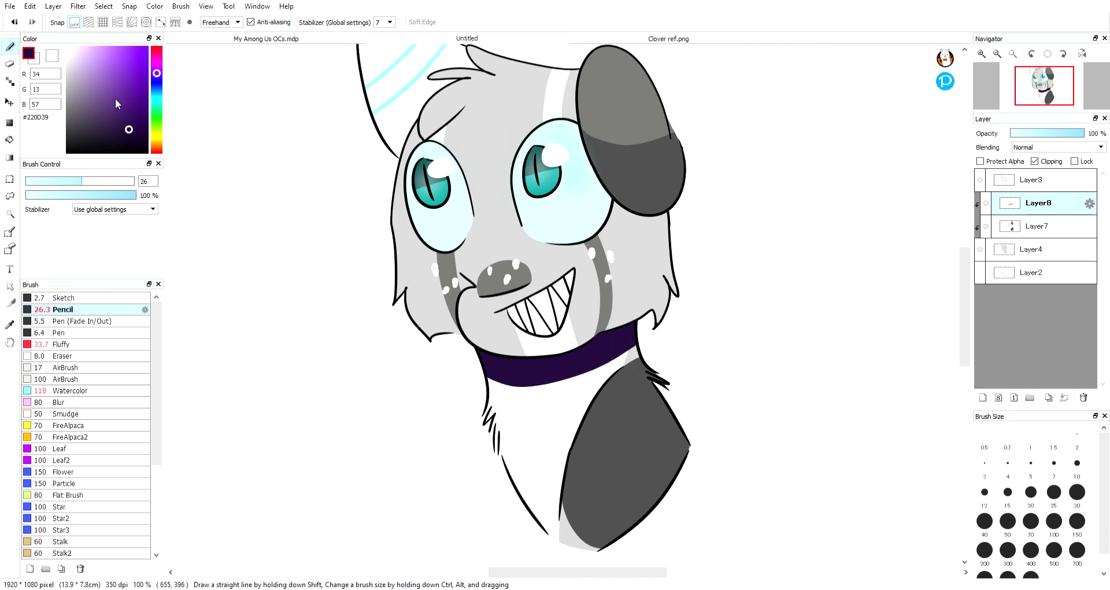
key("e")
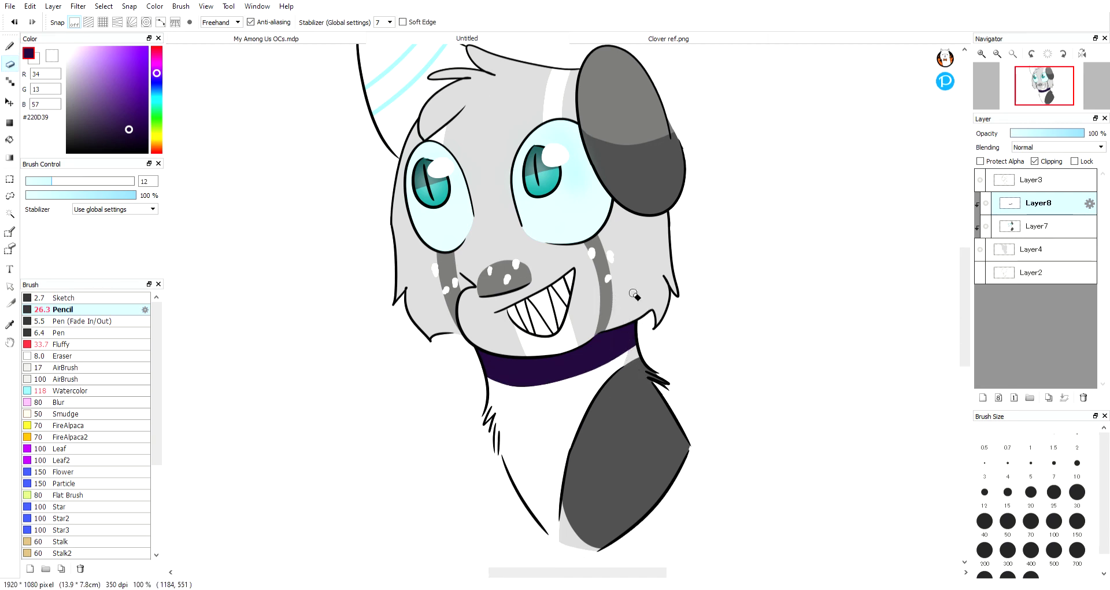
left_click(10, 46)
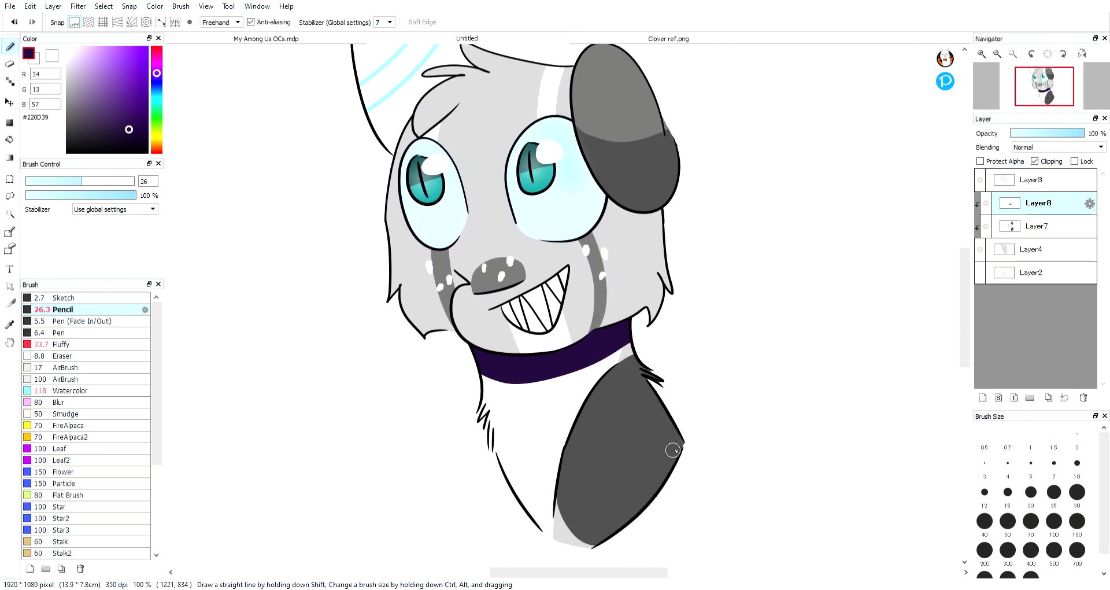
- Paint a dark purple shadow band along the lower right edge of the dark grey body patch, down to the bust's tip
mouse_move(670, 484)
left_mouse_down()
mouse_move(684, 413)
mouse_move(618, 541)
mouse_move(688, 446)
mouse_move(678, 421)
mouse_move(639, 512)
left_mouse_up()
left_click_drag(677, 408, 574, 544)
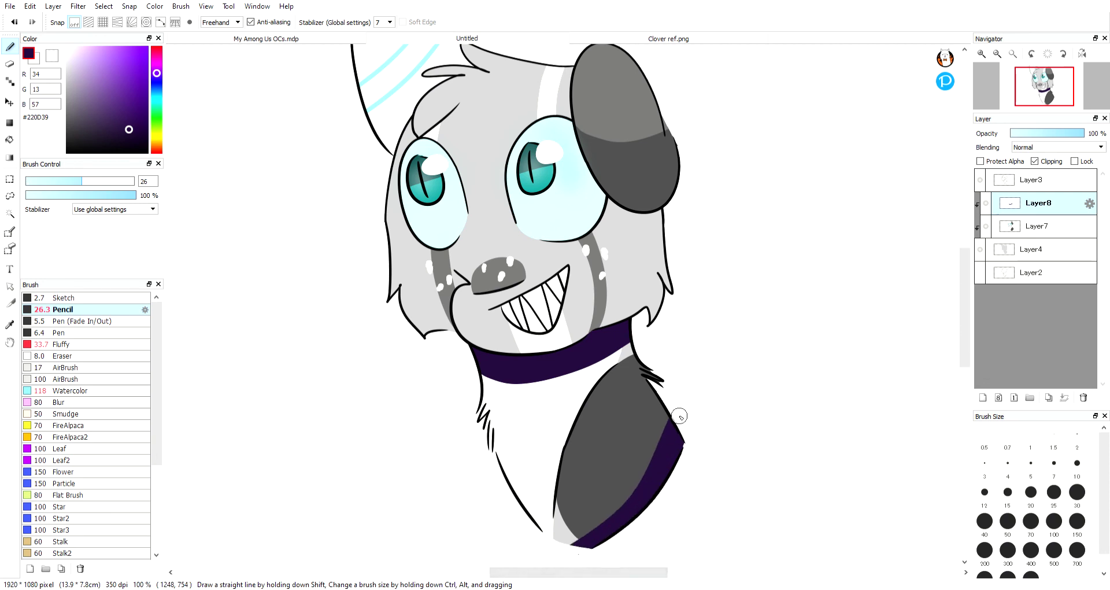
left_click_drag(631, 498, 625, 506)
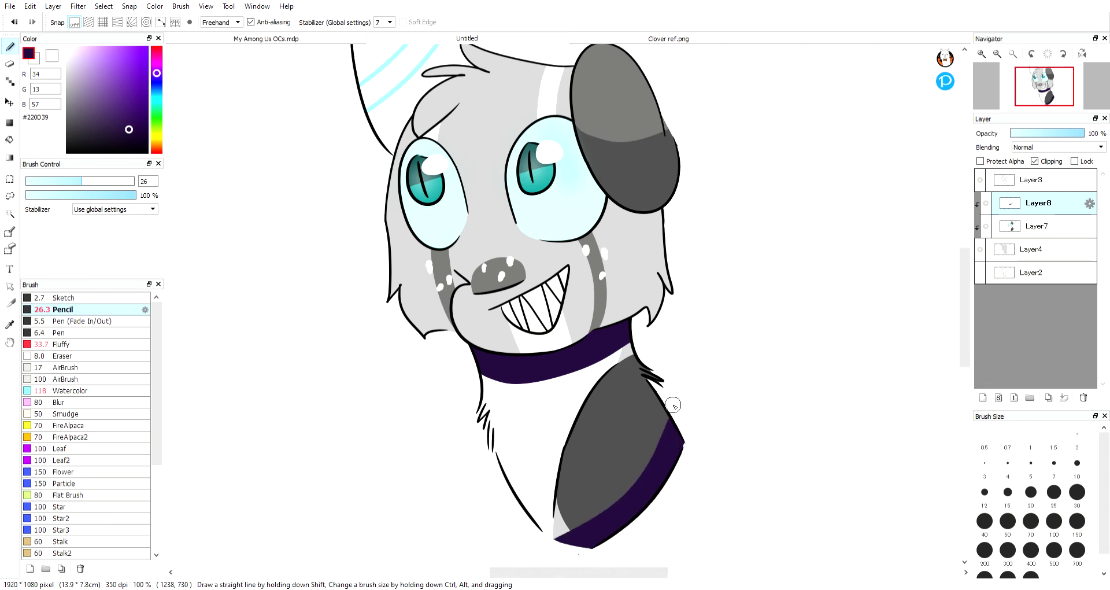
mouse_move(667, 436)
left_mouse_down()
mouse_move(599, 520)
mouse_move(523, 530)
left_mouse_up()
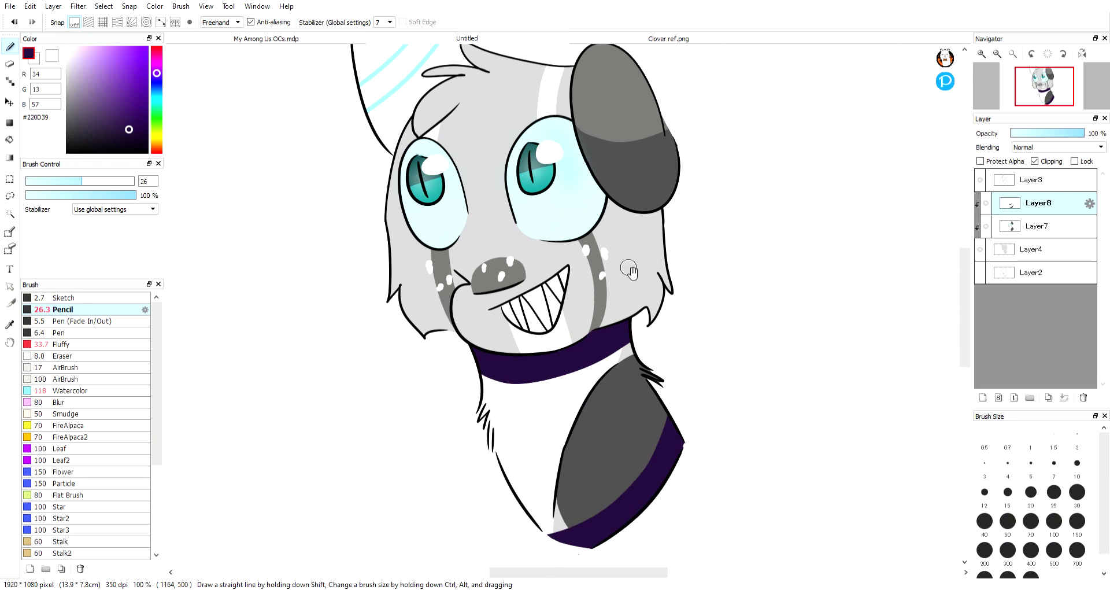
left_click_drag(636, 276, 632, 285)
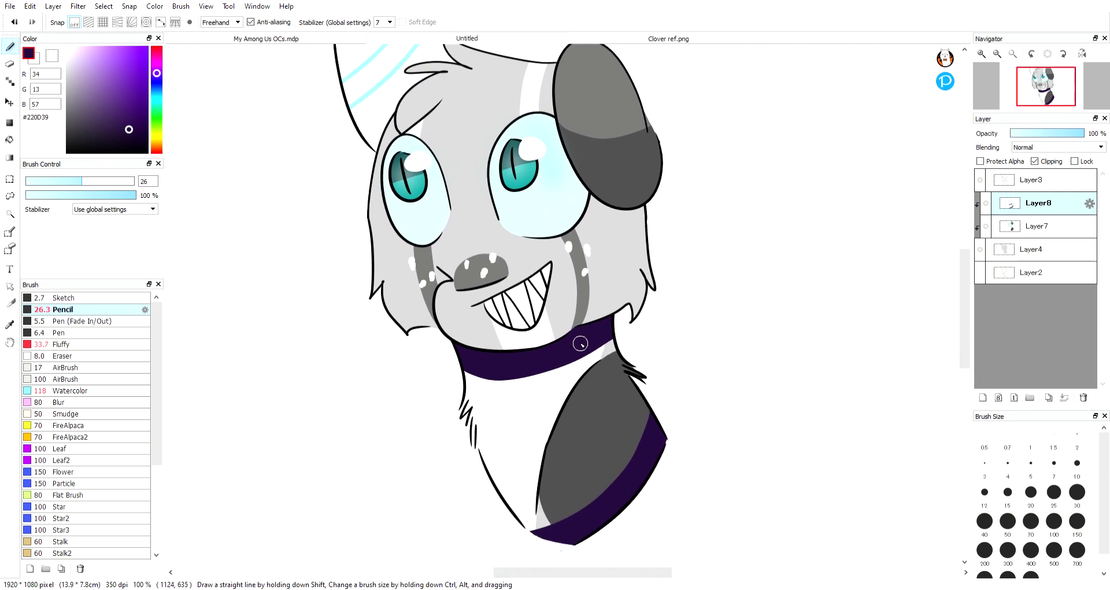
- Extend the dark purple shadow down the back of the neck and along the body's right edge to join both bands
mouse_move(597, 350)
left_mouse_down()
mouse_move(658, 372)
mouse_move(624, 347)
mouse_move(592, 343)
mouse_move(578, 350)
mouse_move(639, 356)
mouse_move(523, 363)
mouse_move(617, 351)
mouse_move(544, 364)
mouse_move(584, 357)
mouse_move(547, 359)
mouse_move(660, 402)
left_mouse_up()
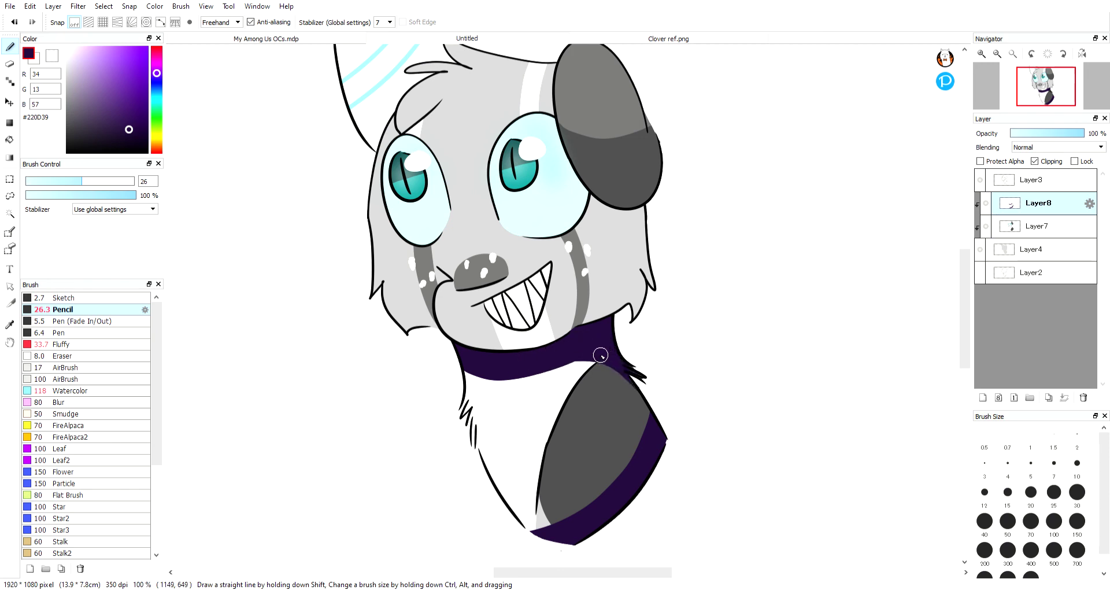
left_click_drag(637, 369, 661, 440)
mouse_move(624, 361)
left_mouse_down()
mouse_move(646, 474)
mouse_move(637, 370)
mouse_move(622, 359)
mouse_move(652, 446)
mouse_move(648, 395)
mouse_move(647, 469)
mouse_move(648, 406)
left_mouse_up()
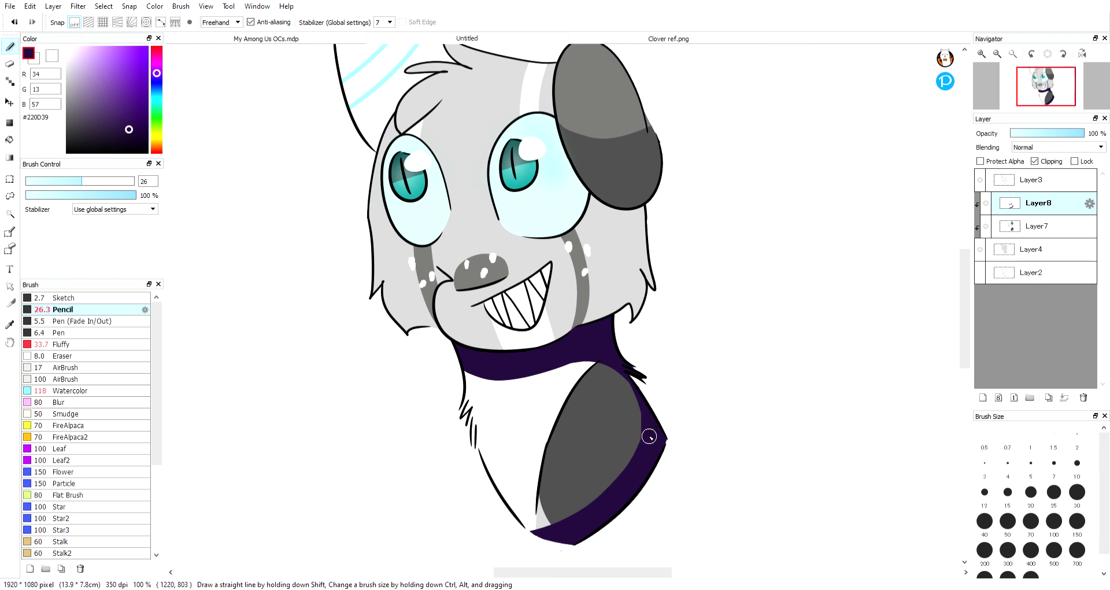
- On Layer3, draw a dark purple arrow from the canvas's upper left pointing toward the head, redoing strokes as needed
scroll(534, 346, "down", 2)
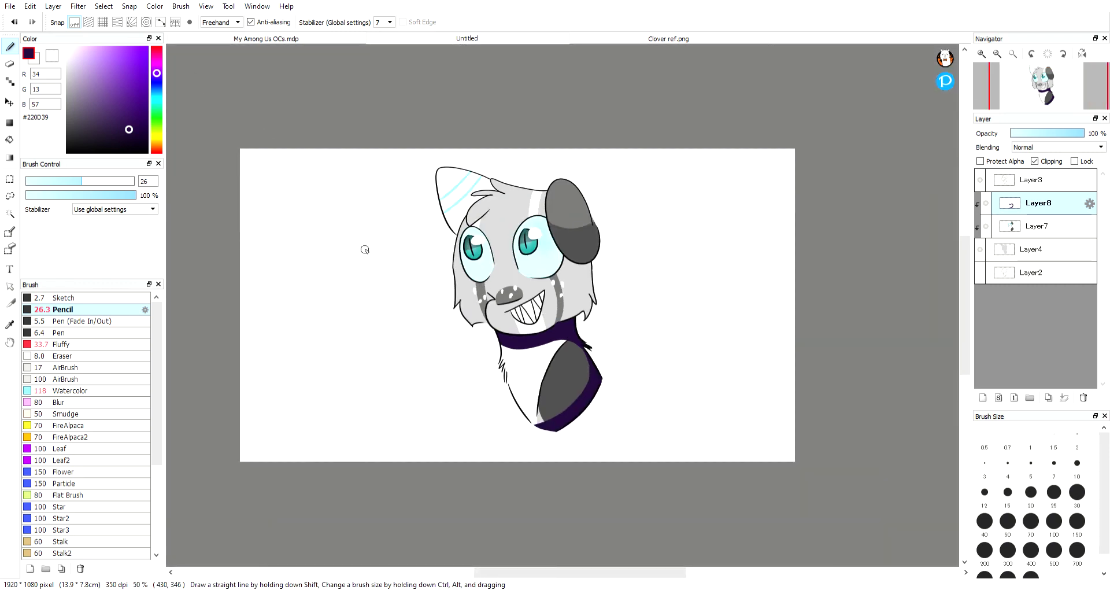
left_click(1020, 178)
mouse_move(280, 161)
left_mouse_down()
mouse_move(415, 240)
mouse_move(393, 246)
mouse_move(411, 212)
left_mouse_up()
left_click(15, 22)
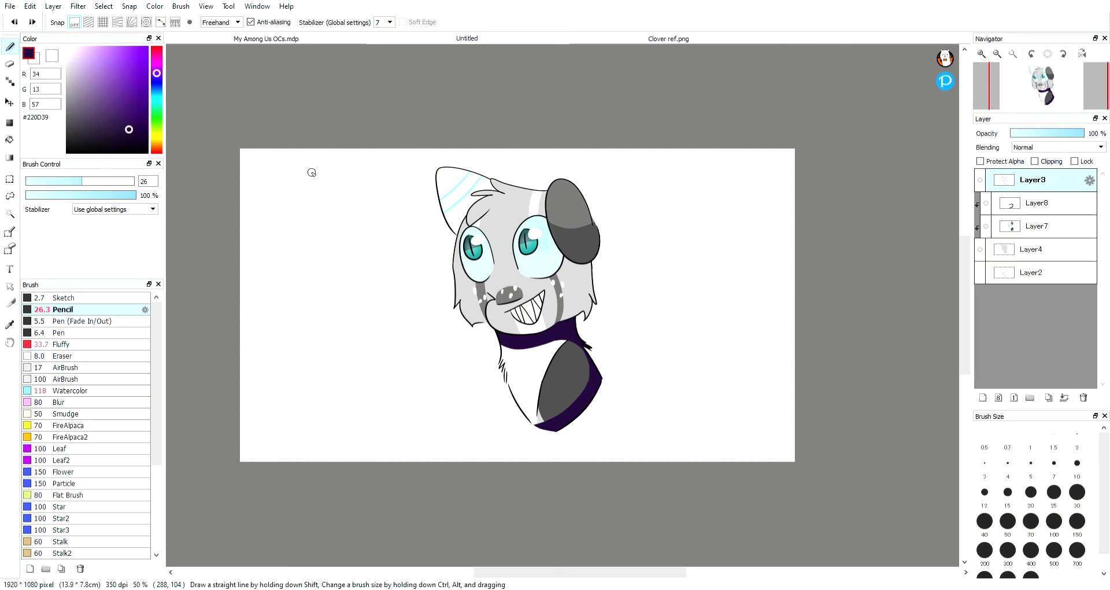
left_click_drag(282, 164, 364, 200)
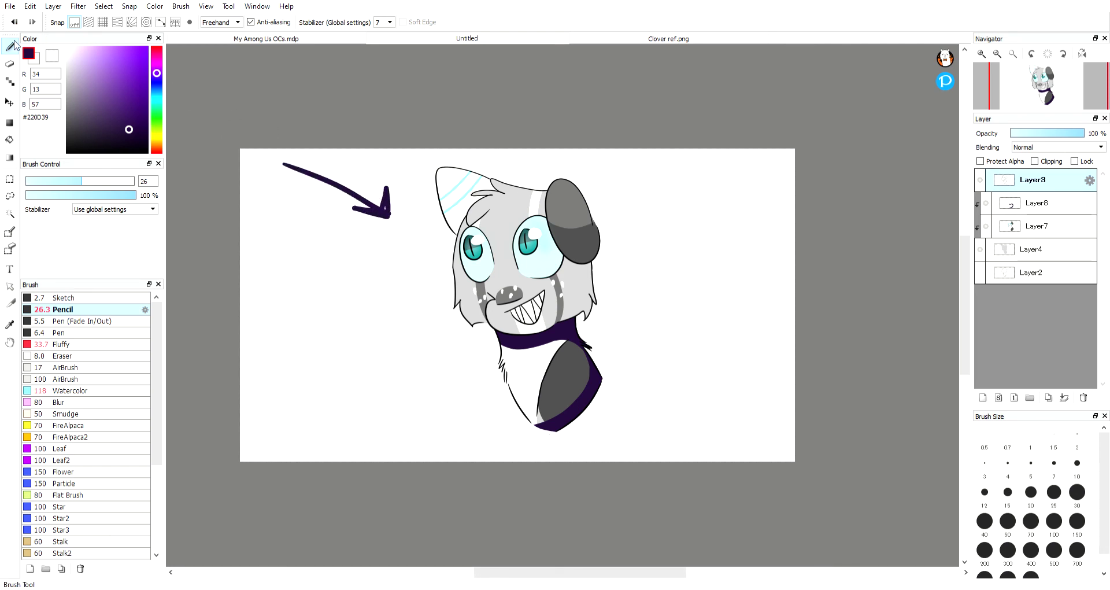
left_click(15, 22)
left_click_drag(337, 178, 412, 222)
- Try rough dark purple circles over the face twice, undoing each attempt
scroll(571, 232, "down", 1)
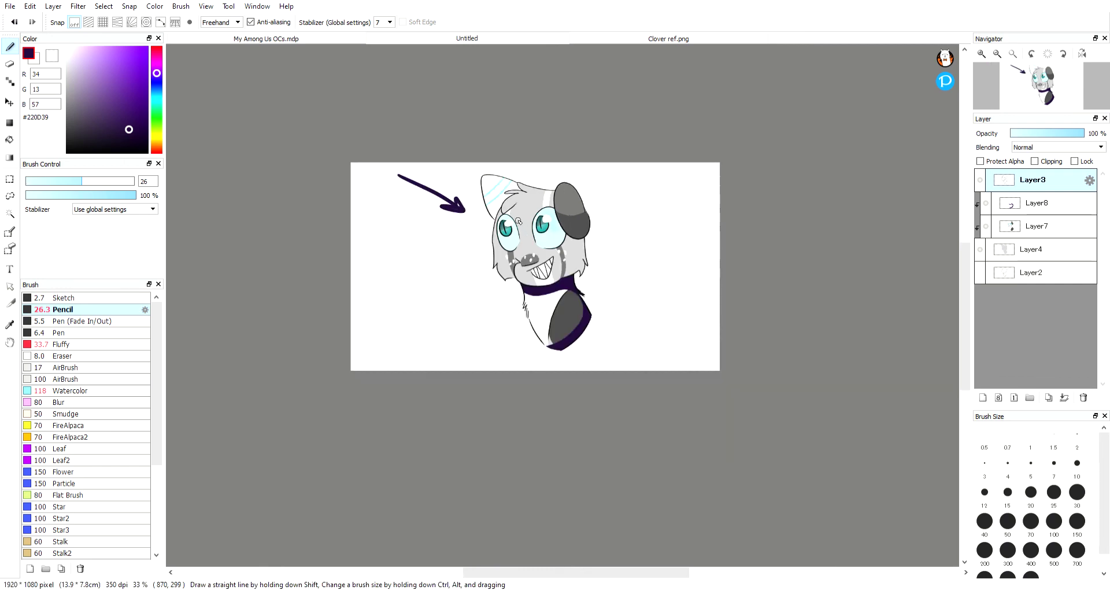
scroll(505, 208, "up", 2)
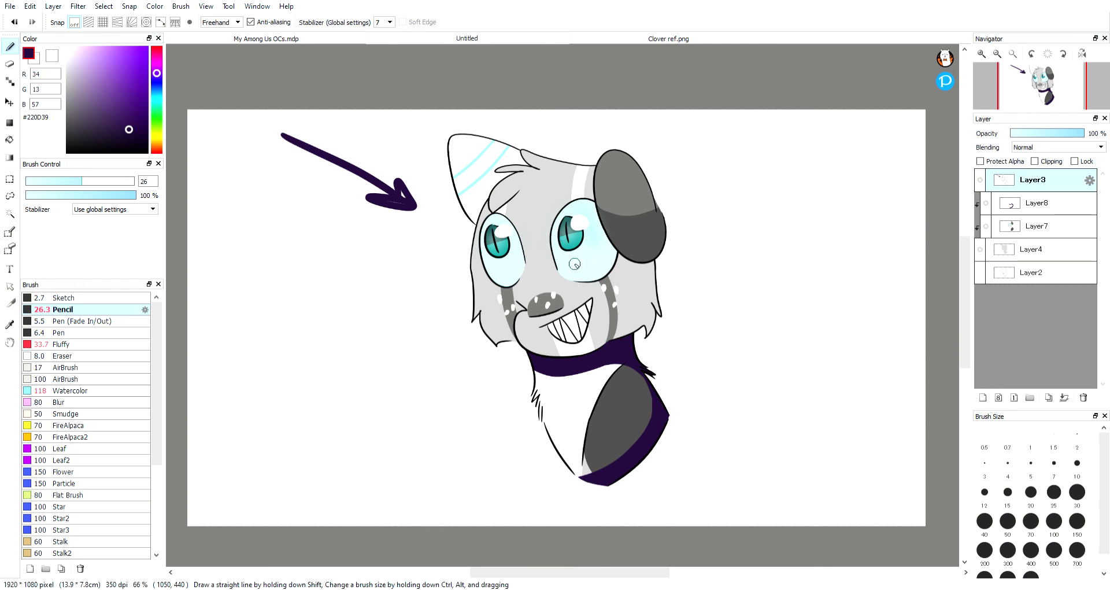
mouse_move(577, 183)
left_mouse_down()
mouse_move(495, 239)
mouse_move(601, 319)
mouse_move(505, 234)
left_mouse_up()
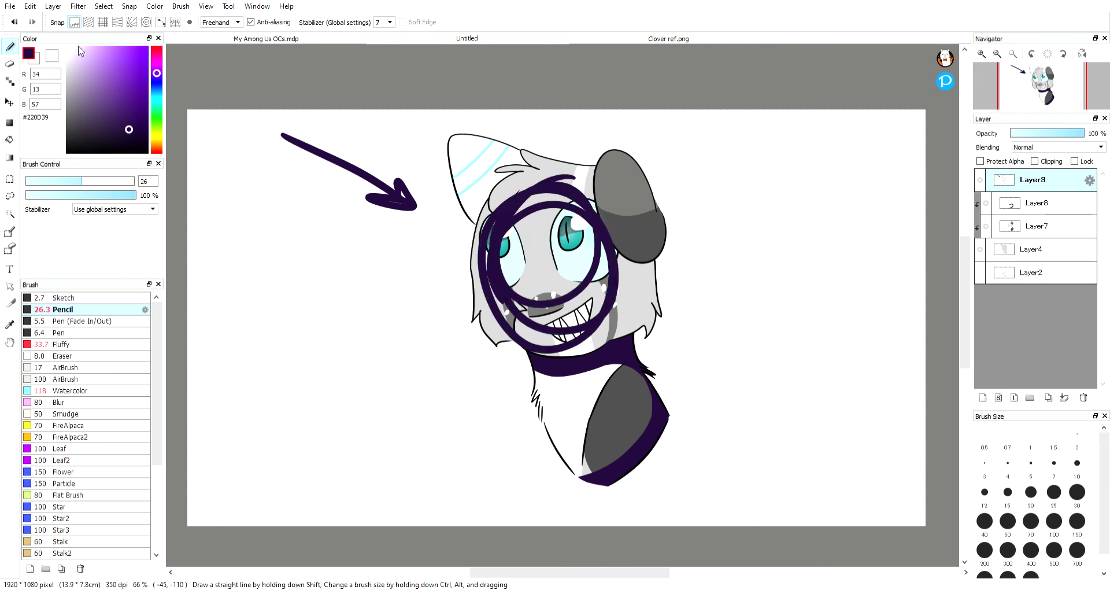
left_click(16, 22)
mouse_move(555, 173)
left_mouse_down()
mouse_move(590, 177)
mouse_move(543, 173)
left_mouse_up()
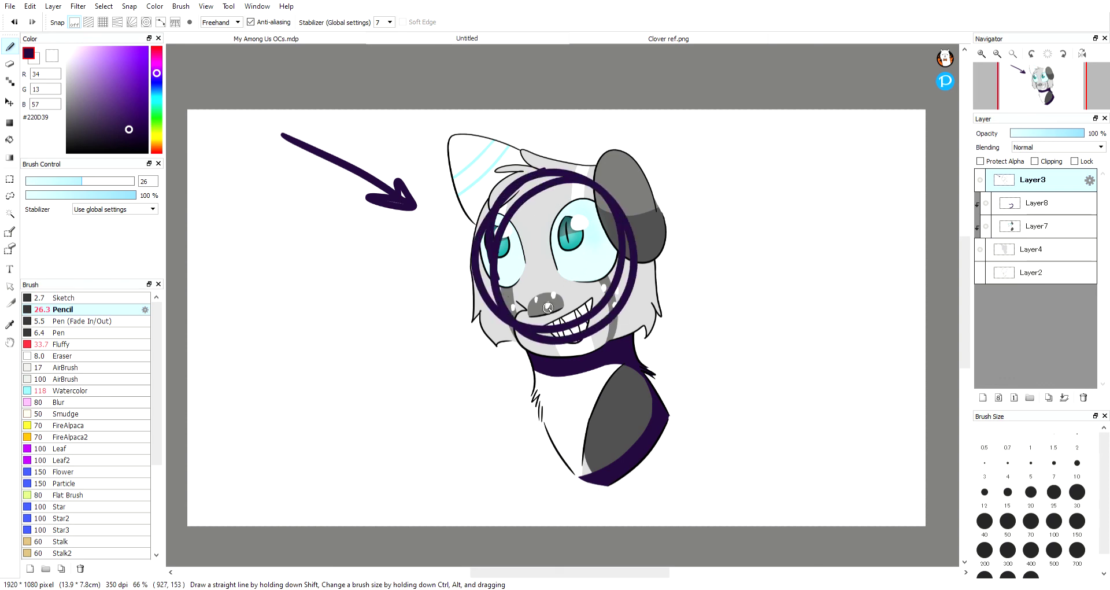
left_click(15, 22)
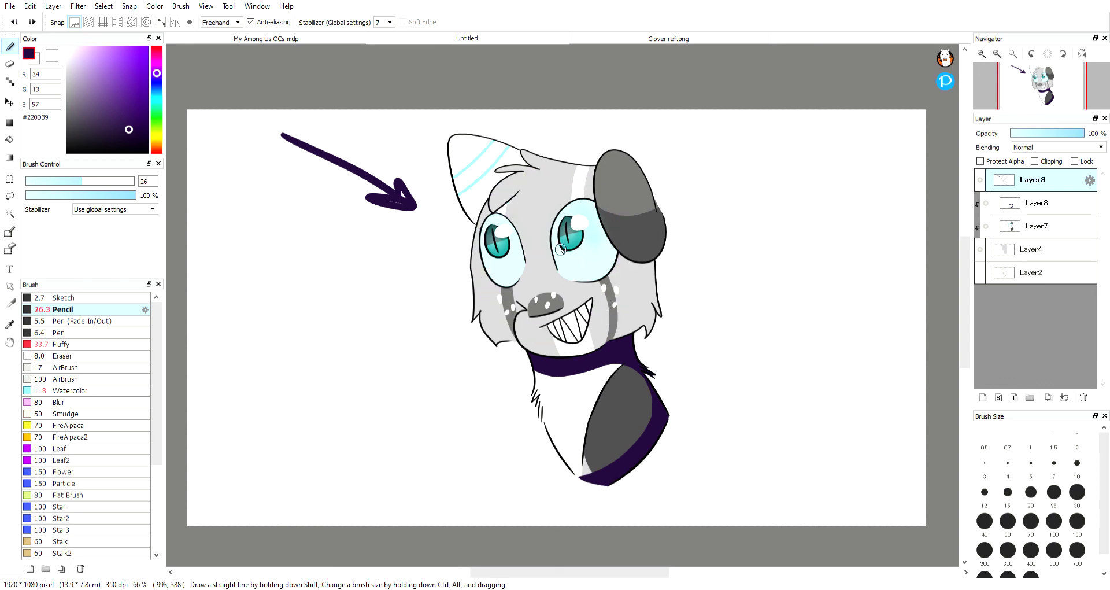
- Try dark purple shadow marks under the floppy ear and beside the mouth, and undo them along with the arrowhead
scroll(570, 247, "up", 2)
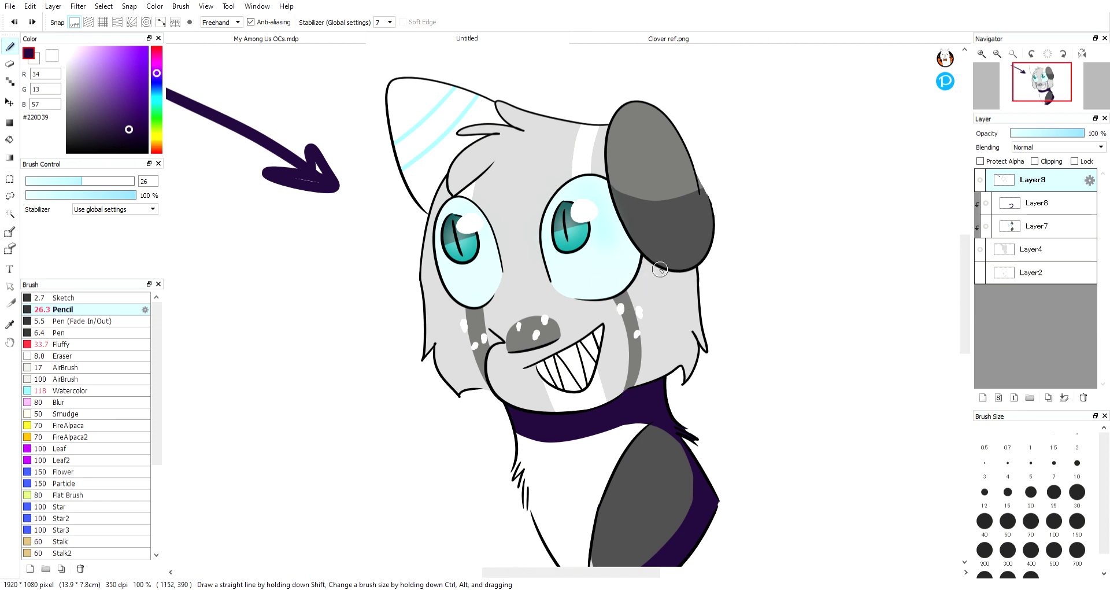
mouse_move(645, 255)
left_mouse_down()
mouse_move(648, 277)
mouse_move(664, 266)
mouse_move(639, 272)
left_mouse_up()
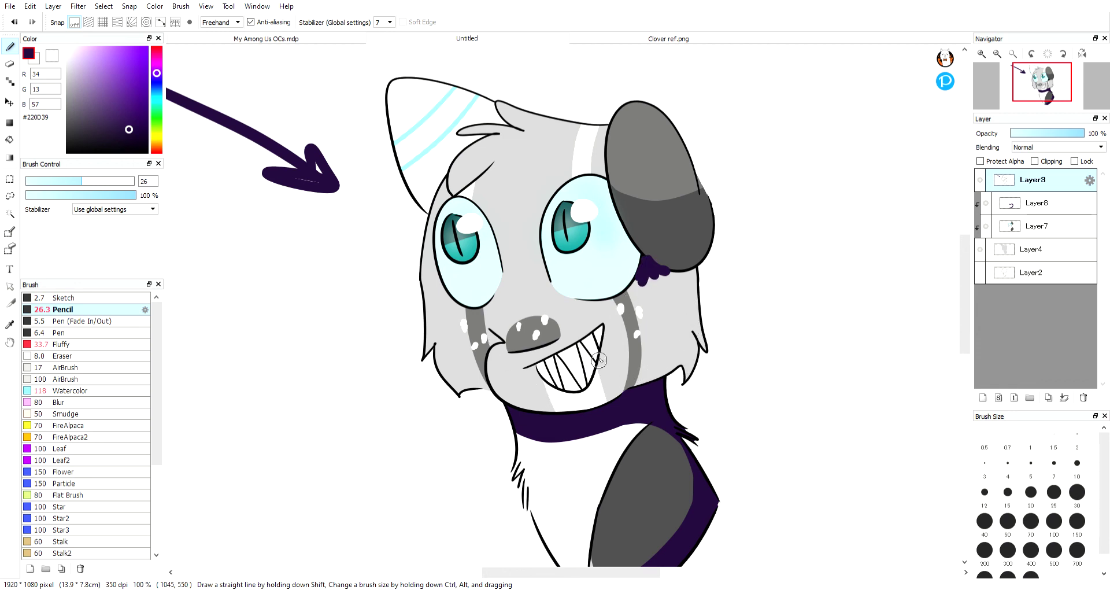
left_click_drag(605, 328, 587, 386)
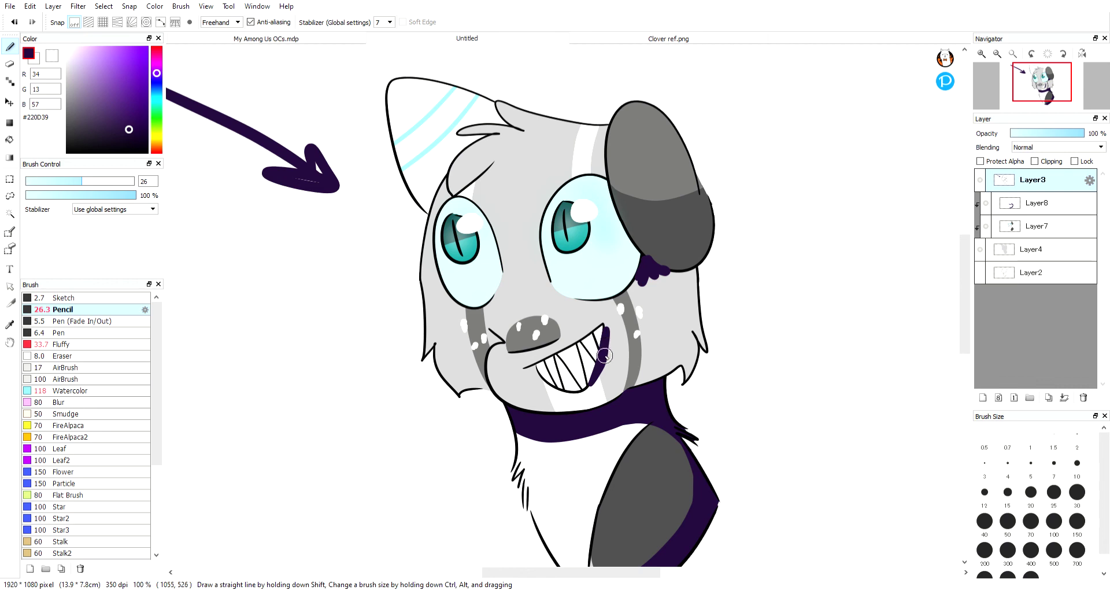
mouse_move(591, 382)
left_mouse_down()
mouse_move(570, 393)
mouse_move(586, 386)
left_mouse_up()
left_click(17, 24)
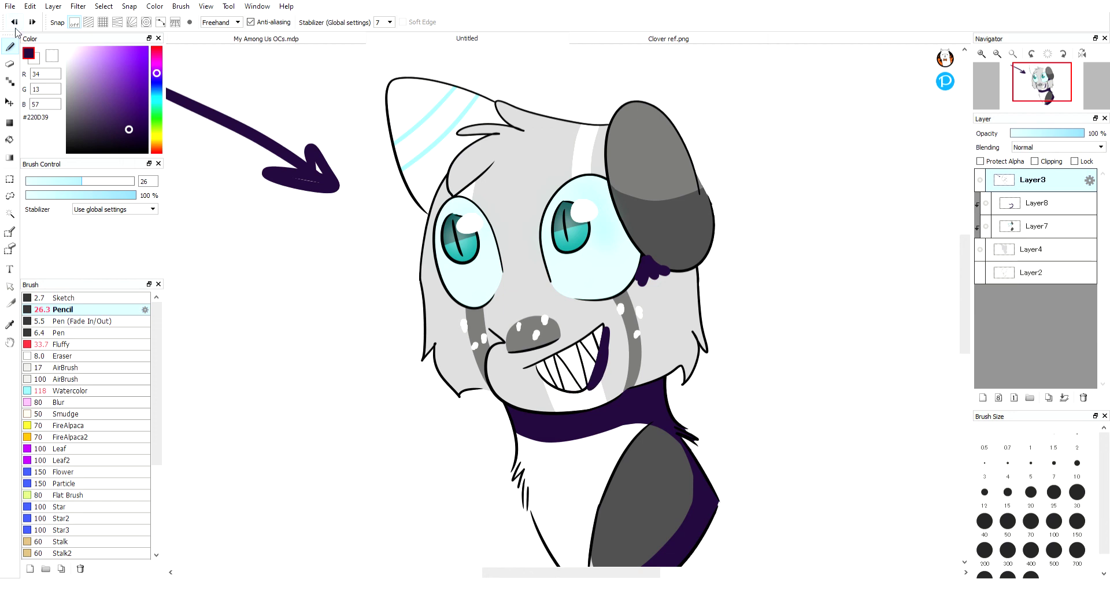
left_click(15, 23)
left_click(14, 23)
left_click(15, 23)
left_click(15, 23)
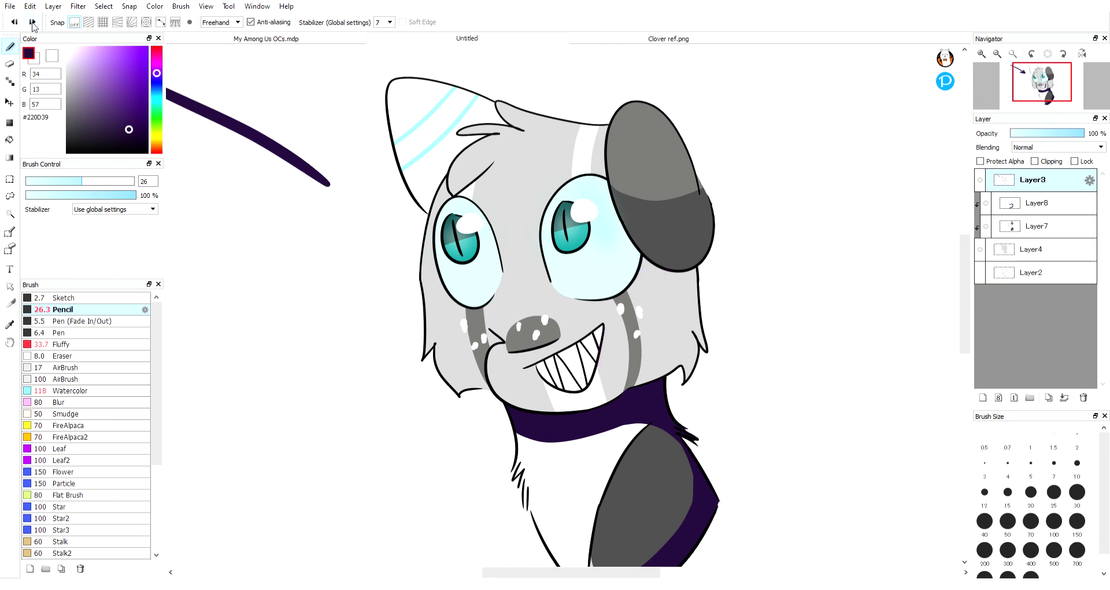
- Undo the remaining arrow line, and try a dark purple mark below the hair tuft before undoing it too
left_click(16, 23)
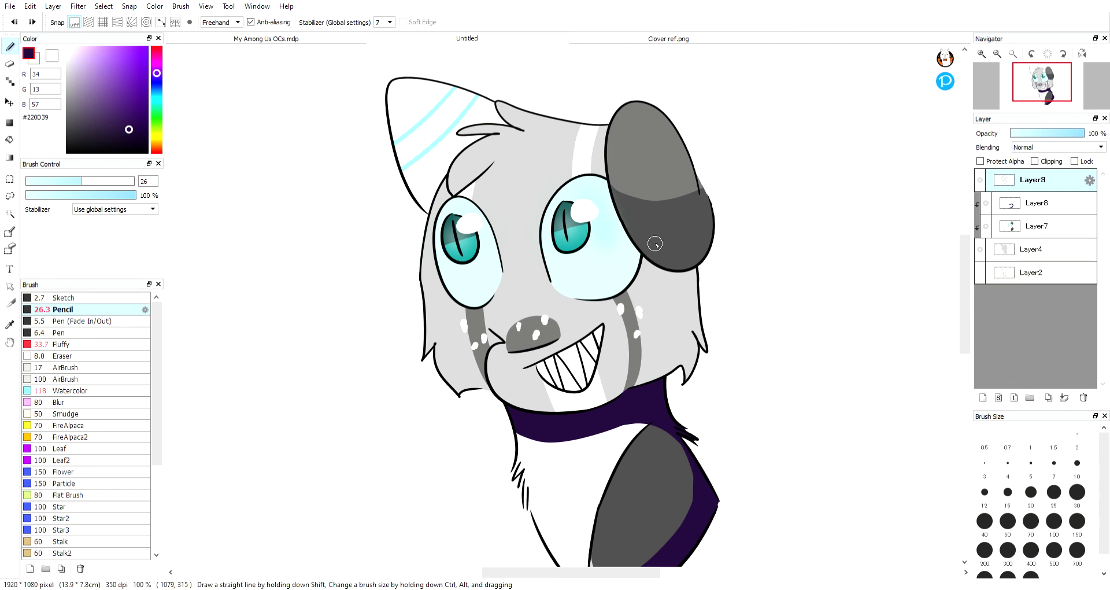
left_click_drag(458, 192, 493, 165)
left_click(14, 24)
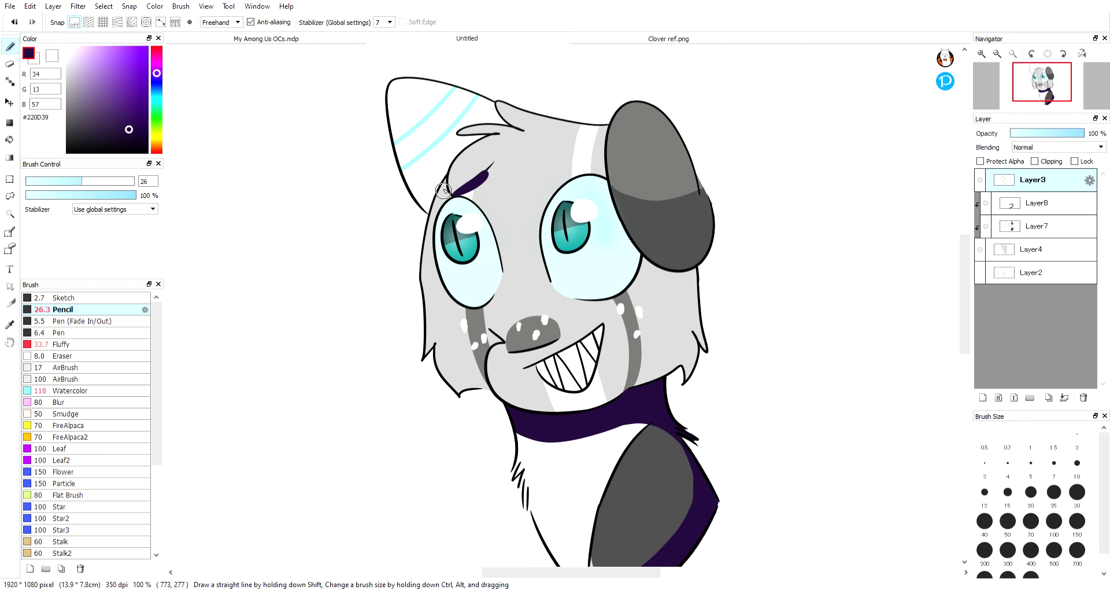
left_click(15, 23)
- Lower Layer8's opacity to 40% and soften the neck and body shadow edges with the Blur brush at size 80
left_click(1035, 207)
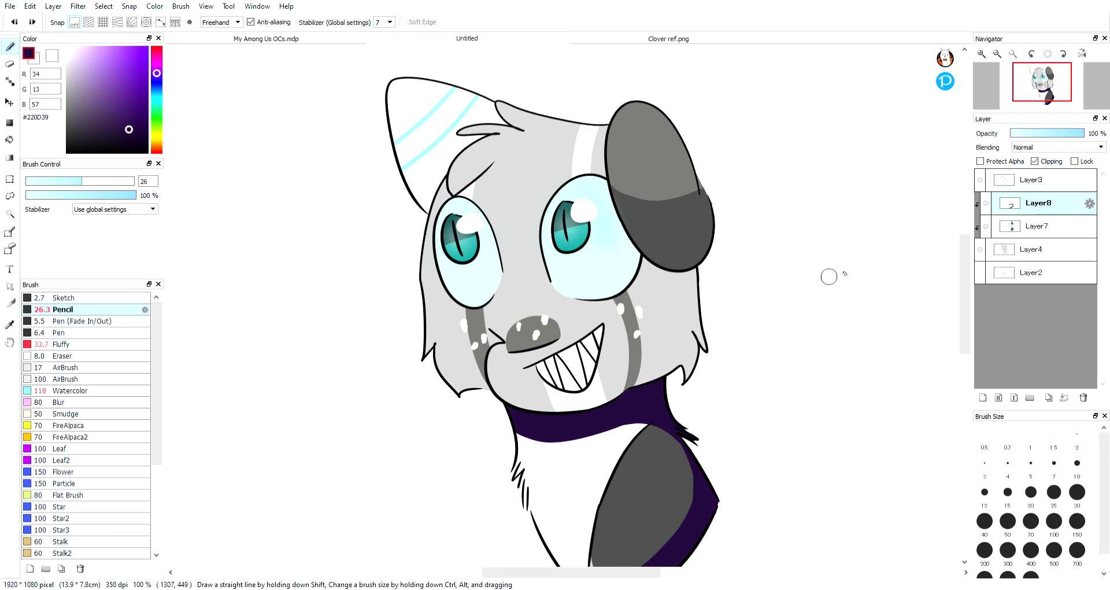
left_click_drag(1071, 138, 1039, 134)
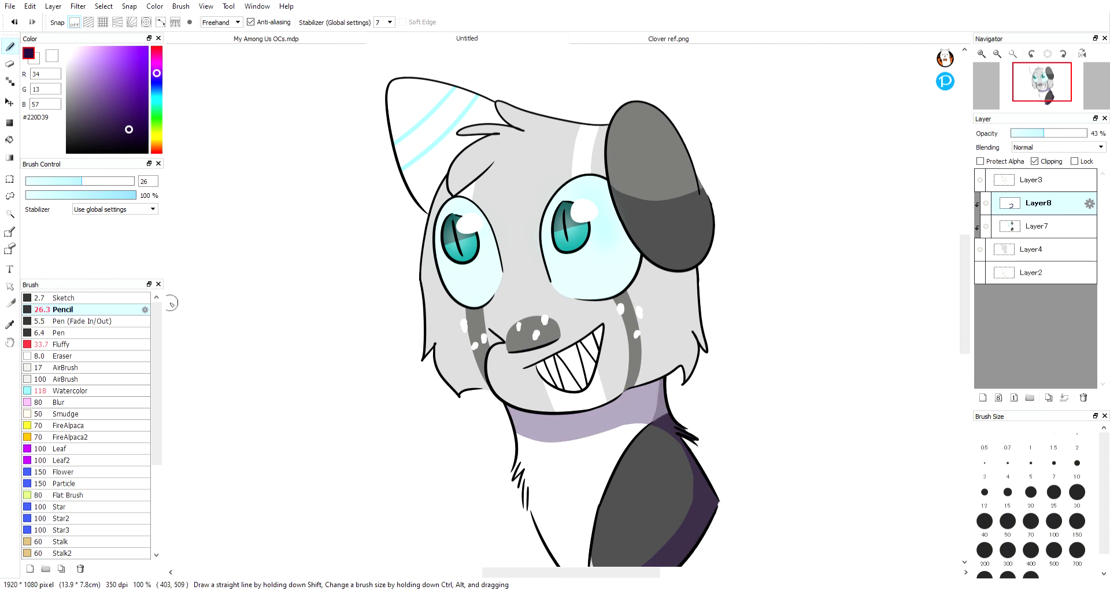
left_click_drag(962, 248, 963, 266)
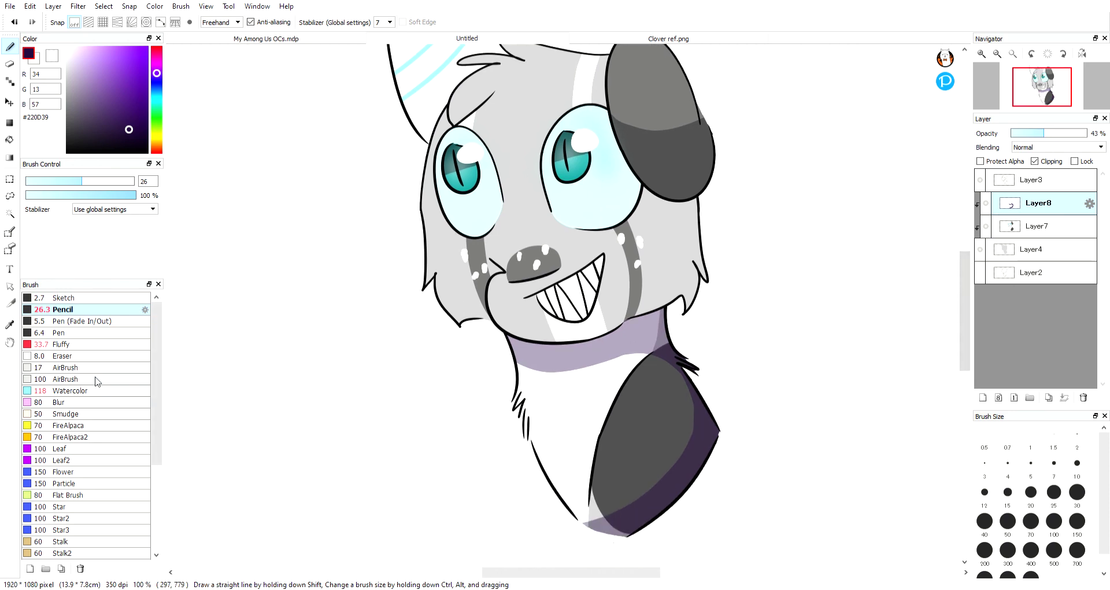
left_click(61, 401)
mouse_move(662, 373)
left_mouse_down()
mouse_move(586, 362)
mouse_move(644, 357)
mouse_move(680, 392)
mouse_move(639, 490)
mouse_move(541, 546)
mouse_move(663, 445)
mouse_move(648, 473)
mouse_move(537, 537)
mouse_move(597, 511)
mouse_move(672, 435)
mouse_move(688, 394)
mouse_move(627, 347)
mouse_move(653, 353)
mouse_move(549, 357)
mouse_move(513, 327)
left_mouse_up()
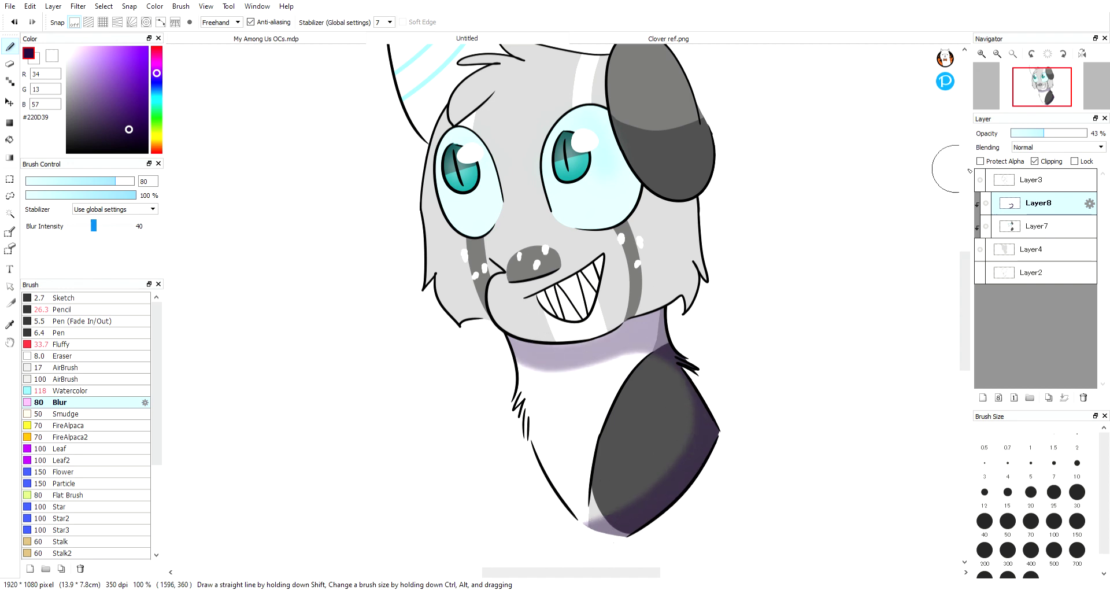
left_click_drag(1044, 136, 1040, 134)
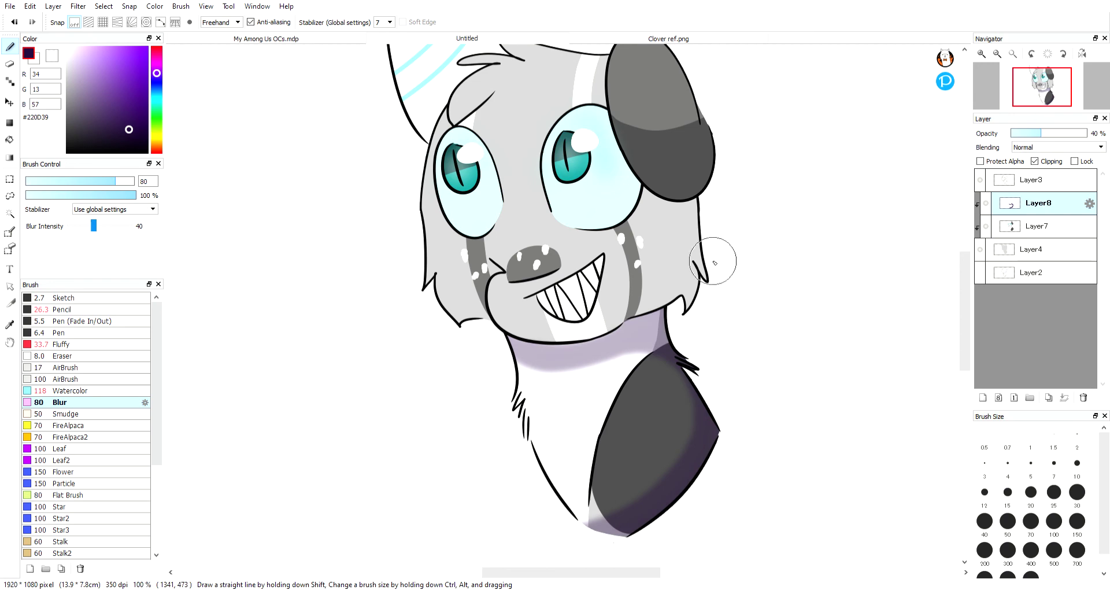
scroll(713, 260, "down", 2)
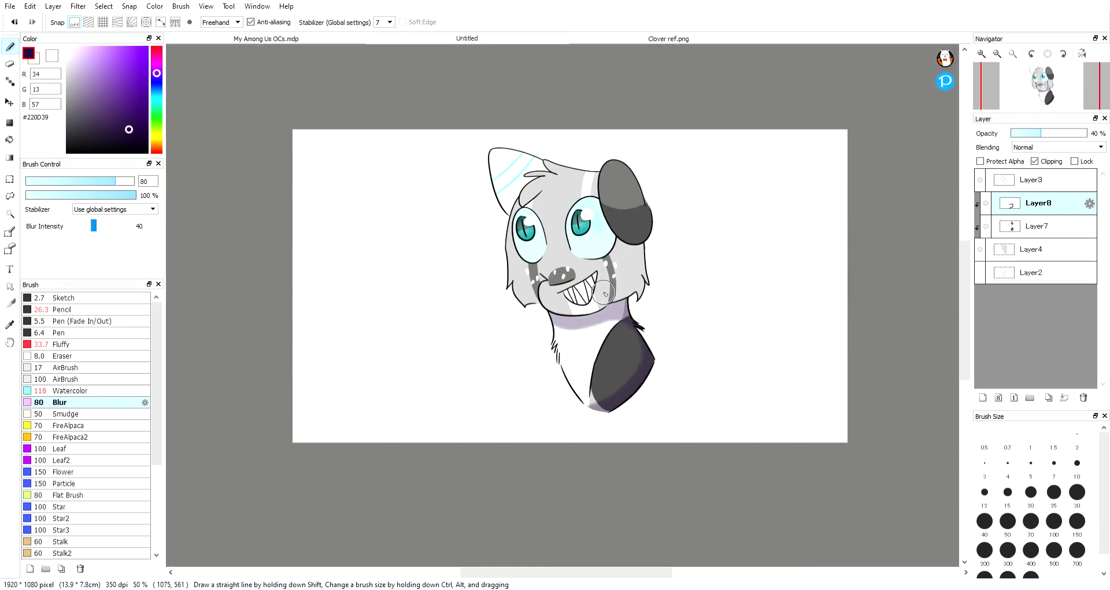
scroll(583, 253, "up", 1)
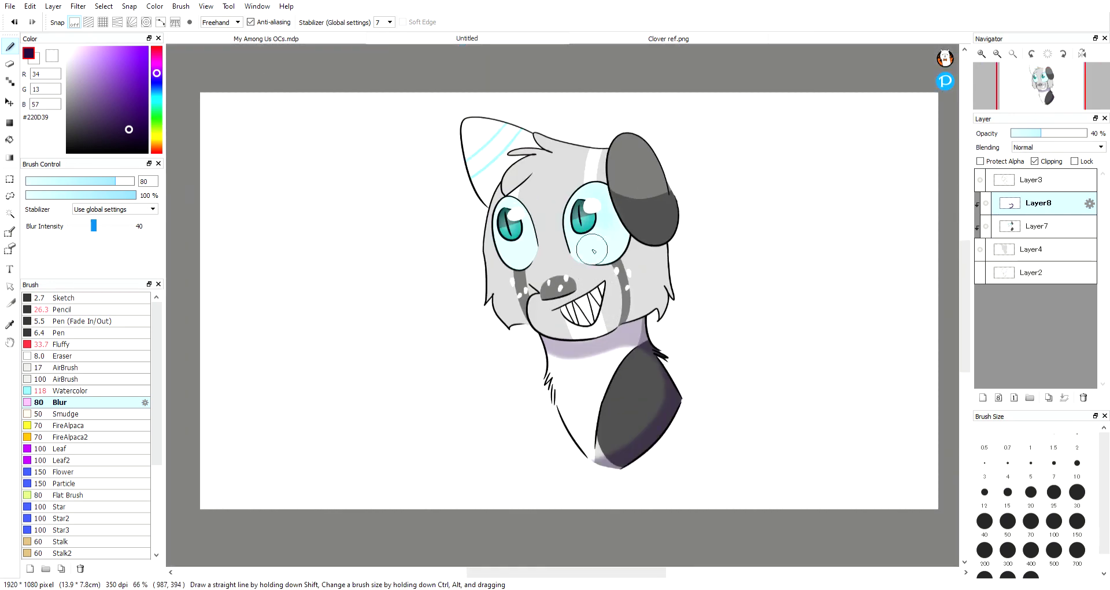
scroll(599, 256, "up", 1)
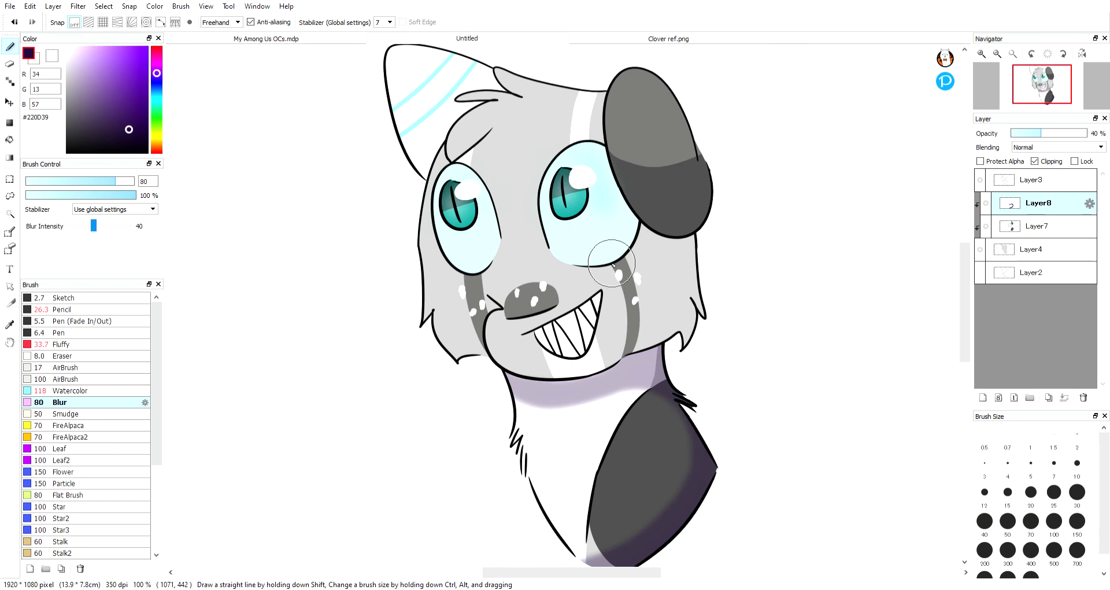
- Hide Layer8 and add an empty clipping layer above it, ready for the Watercolor brush
left_click(985, 203)
left_click(982, 398)
left_click(1049, 162)
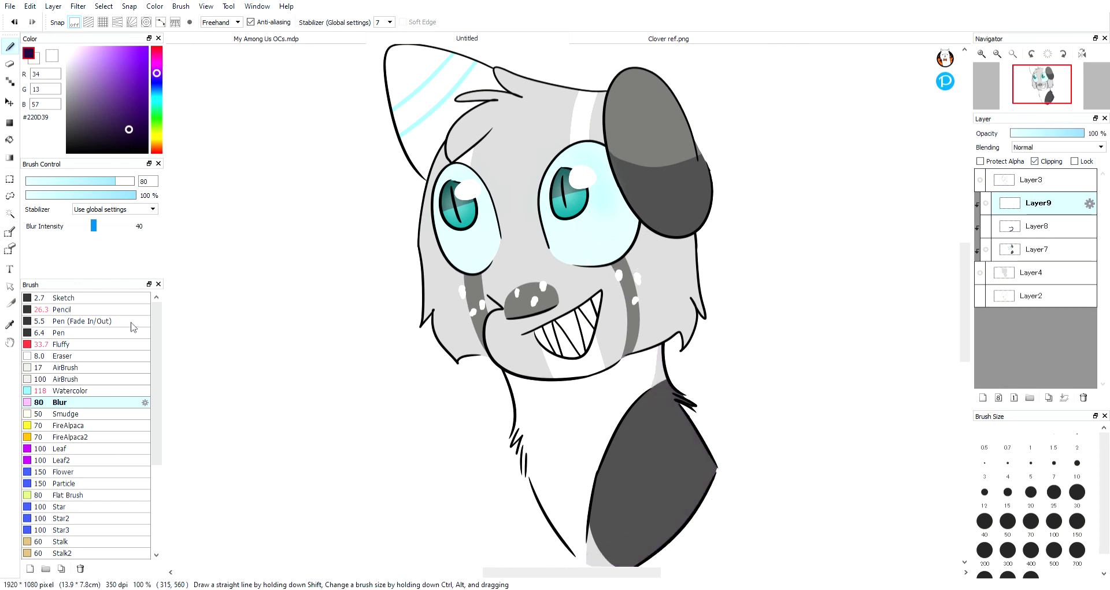
left_click(72, 391)
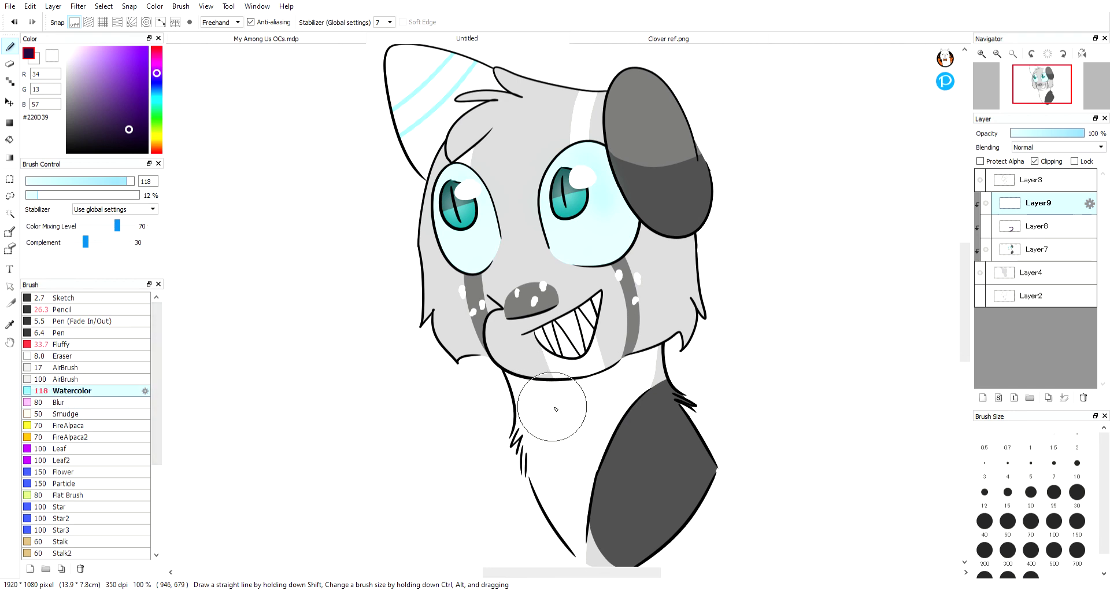
mouse_move(520, 375)
left_mouse_down()
mouse_move(529, 395)
mouse_move(561, 395)
mouse_move(509, 379)
mouse_move(628, 359)
mouse_move(655, 360)
mouse_move(582, 384)
mouse_move(649, 371)
left_mouse_up()
key("ctrl+z")
mouse_move(489, 347)
left_mouse_down()
mouse_move(576, 377)
mouse_move(676, 337)
mouse_move(550, 373)
mouse_move(631, 350)
mouse_move(498, 356)
mouse_move(655, 342)
mouse_move(660, 353)
mouse_move(537, 405)
left_mouse_up()
key("ctrl+z")
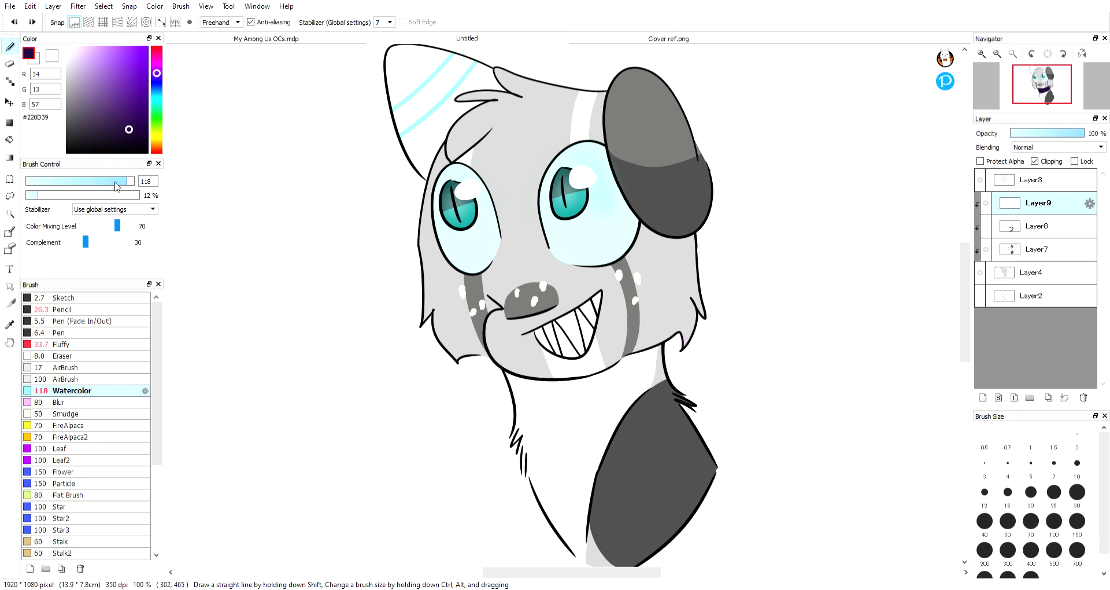
- Paint dark purple shadow under the chin and along the body's right edge with the Watercolor brush at size 80
left_click_drag(120, 180, 116, 182)
mouse_move(496, 363)
left_mouse_down()
mouse_move(634, 362)
mouse_move(668, 329)
mouse_move(522, 374)
mouse_move(669, 348)
mouse_move(513, 396)
mouse_move(555, 378)
mouse_move(509, 380)
mouse_move(615, 393)
mouse_move(674, 345)
mouse_move(681, 400)
mouse_move(712, 473)
mouse_move(706, 399)
mouse_move(652, 561)
mouse_move(702, 457)
mouse_move(670, 520)
mouse_move(586, 568)
mouse_move(682, 499)
mouse_move(680, 510)
mouse_move(707, 395)
mouse_move(696, 503)
mouse_move(691, 386)
mouse_move(679, 521)
mouse_move(686, 385)
mouse_move(696, 483)
mouse_move(643, 352)
mouse_move(702, 428)
mouse_move(617, 363)
mouse_move(691, 396)
mouse_move(595, 368)
mouse_move(663, 366)
mouse_move(574, 384)
left_mouse_up()
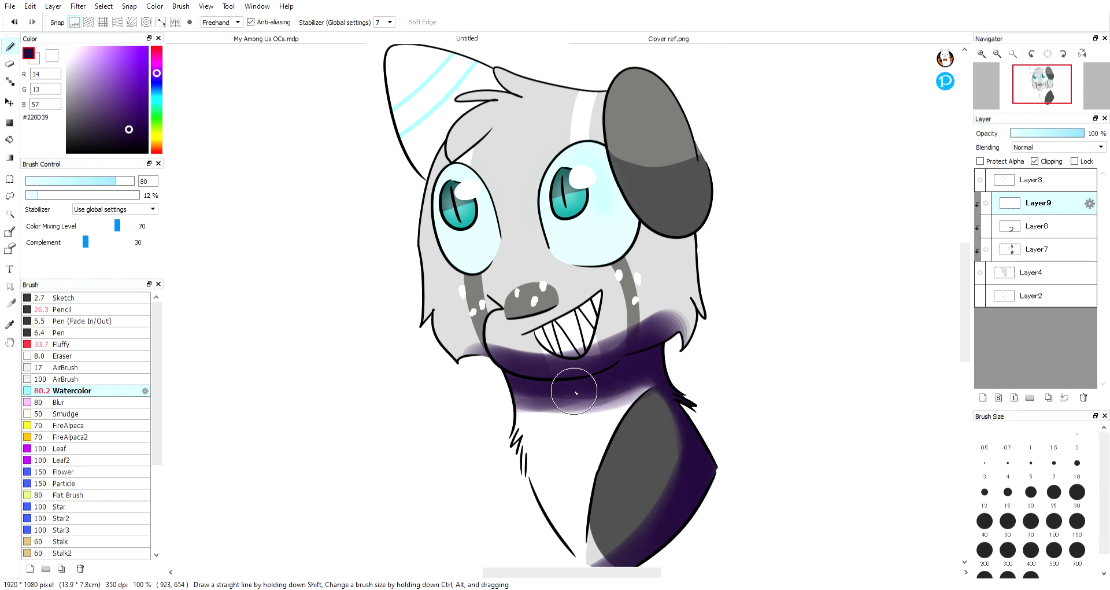
- Erase the purple overspill from the chin, cheeks and mouth area, starting at eraser size 12 and enlarging it to 24
key("e")
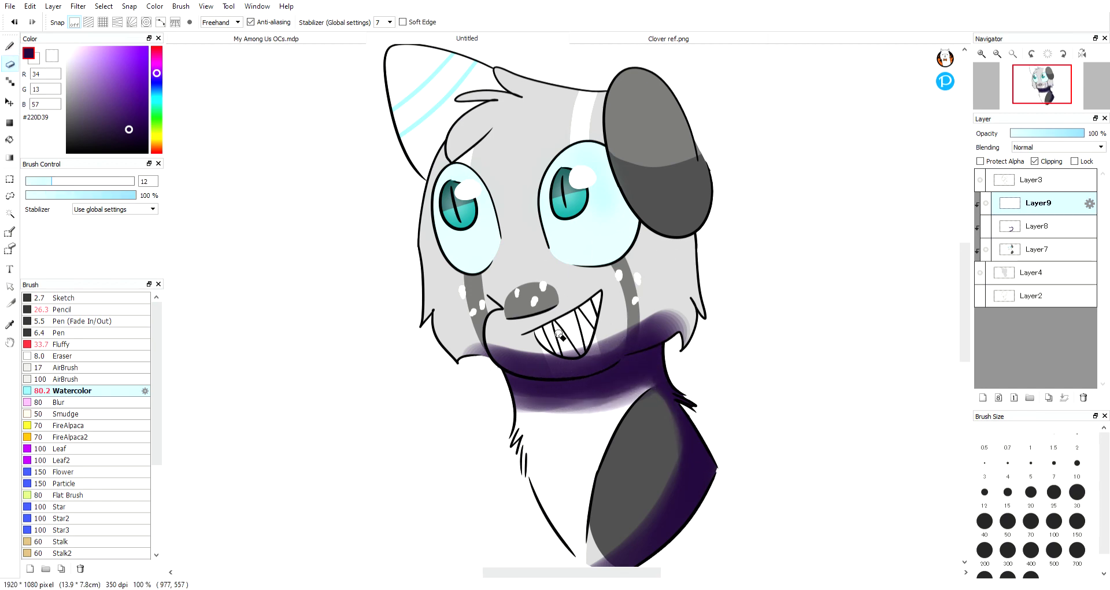
scroll(561, 336, "up", 2)
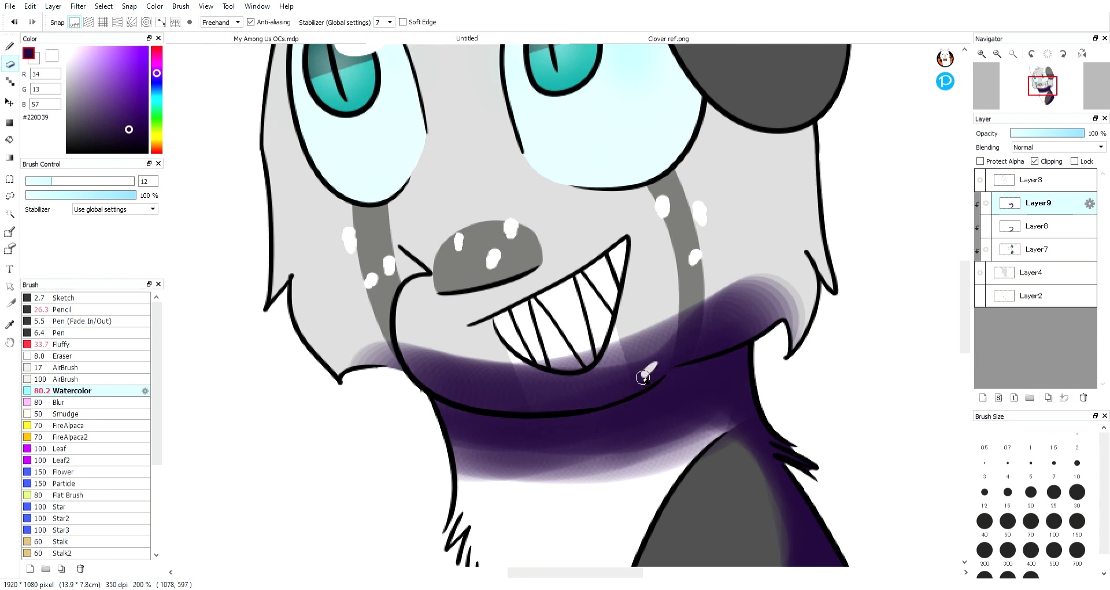
left_click_drag(643, 377, 656, 370)
mouse_move(708, 339)
left_mouse_down()
mouse_move(671, 360)
mouse_move(731, 346)
mouse_move(763, 325)
mouse_move(792, 347)
left_mouse_up()
mouse_move(389, 336)
left_mouse_down()
mouse_move(438, 325)
mouse_move(434, 333)
mouse_move(454, 338)
mouse_move(442, 364)
mouse_move(457, 373)
mouse_move(418, 371)
mouse_move(420, 389)
mouse_move(420, 379)
mouse_move(484, 400)
mouse_move(442, 390)
mouse_move(464, 399)
mouse_move(555, 408)
left_mouse_up()
mouse_move(662, 357)
left_mouse_down()
mouse_move(578, 405)
mouse_move(610, 399)
mouse_move(540, 404)
left_mouse_up()
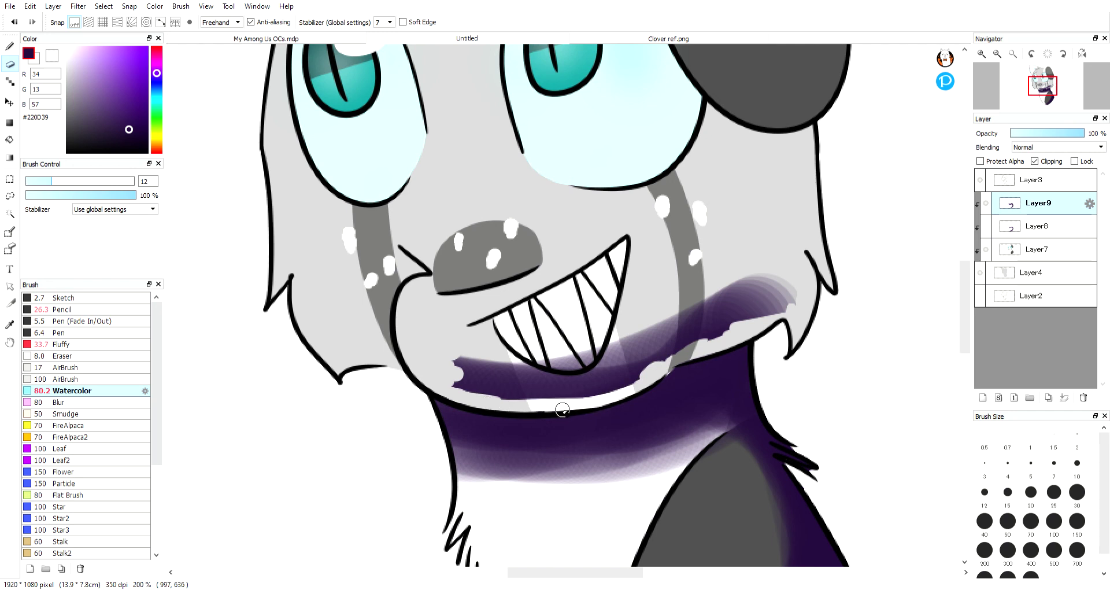
left_click(80, 181)
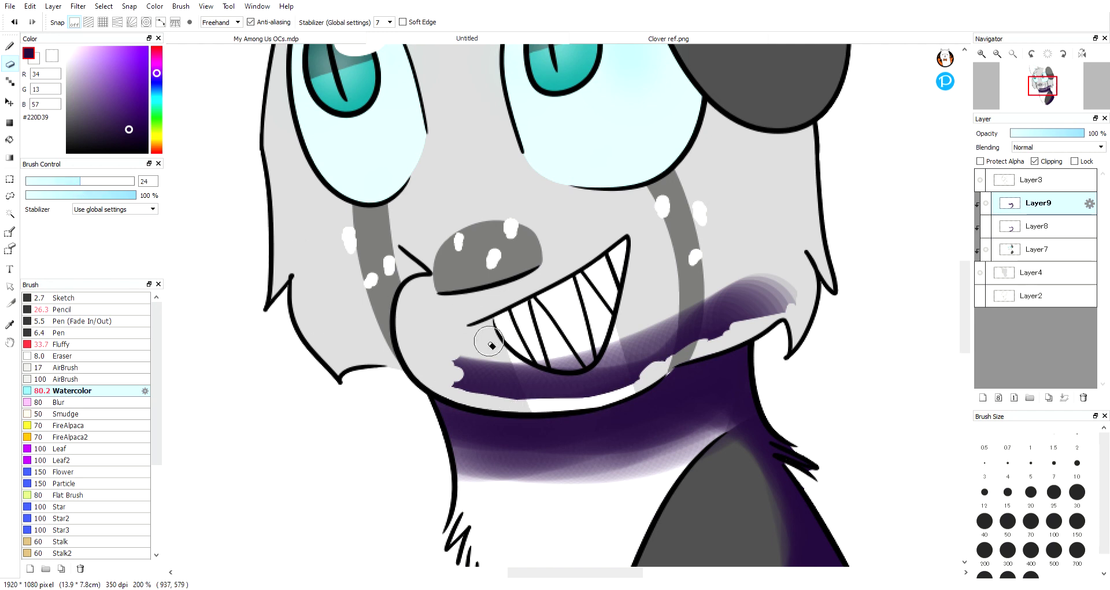
mouse_move(487, 345)
left_mouse_down()
mouse_move(464, 382)
mouse_move(467, 363)
mouse_move(535, 367)
mouse_move(676, 337)
mouse_move(671, 346)
mouse_move(520, 361)
mouse_move(768, 279)
mouse_move(772, 296)
mouse_move(811, 295)
mouse_move(785, 312)
mouse_move(704, 315)
left_mouse_up()
mouse_move(71, 181)
left_mouse_down()
mouse_move(56, 182)
mouse_move(95, 181)
left_mouse_up()
- Touch up the shadow along the jawline with the Watercolor brush at size 37, and switch to the eraser
key("b")
left_click(105, 181)
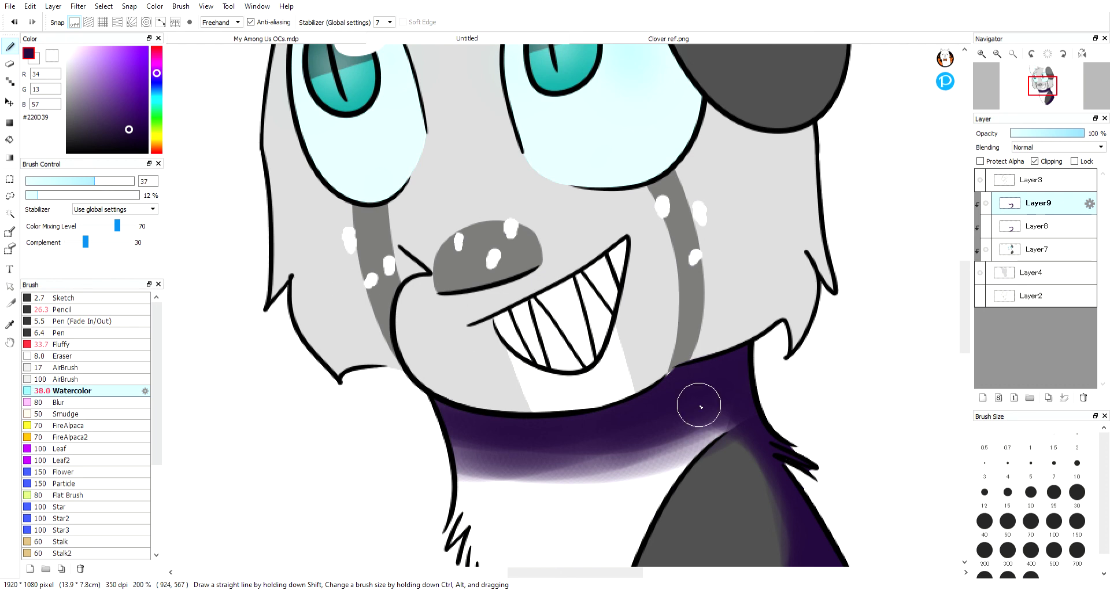
left_click_drag(677, 389, 679, 373)
left_click(12, 67)
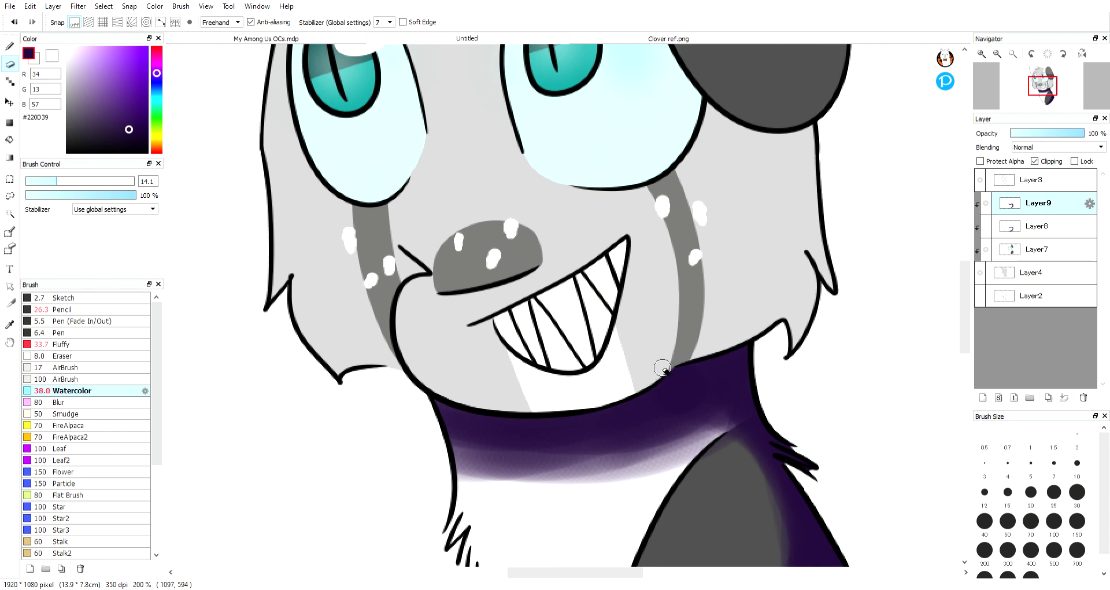
- Set Layer9's opacity to 40% and soften its shadow edges with the Blur brush at size 80
key("b")
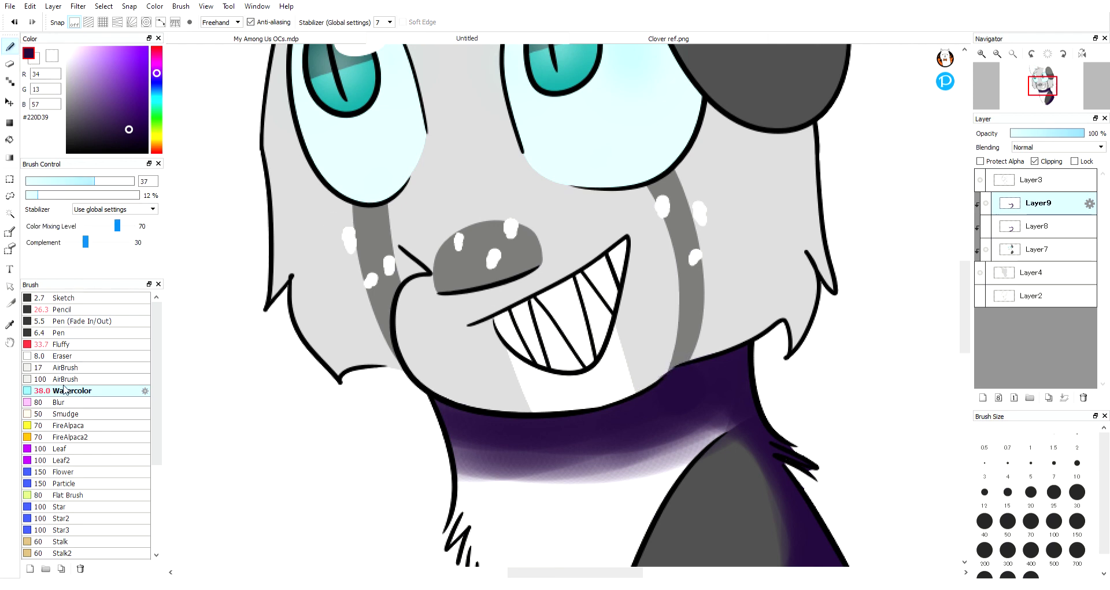
left_click(63, 402)
scroll(535, 289, "down", 3)
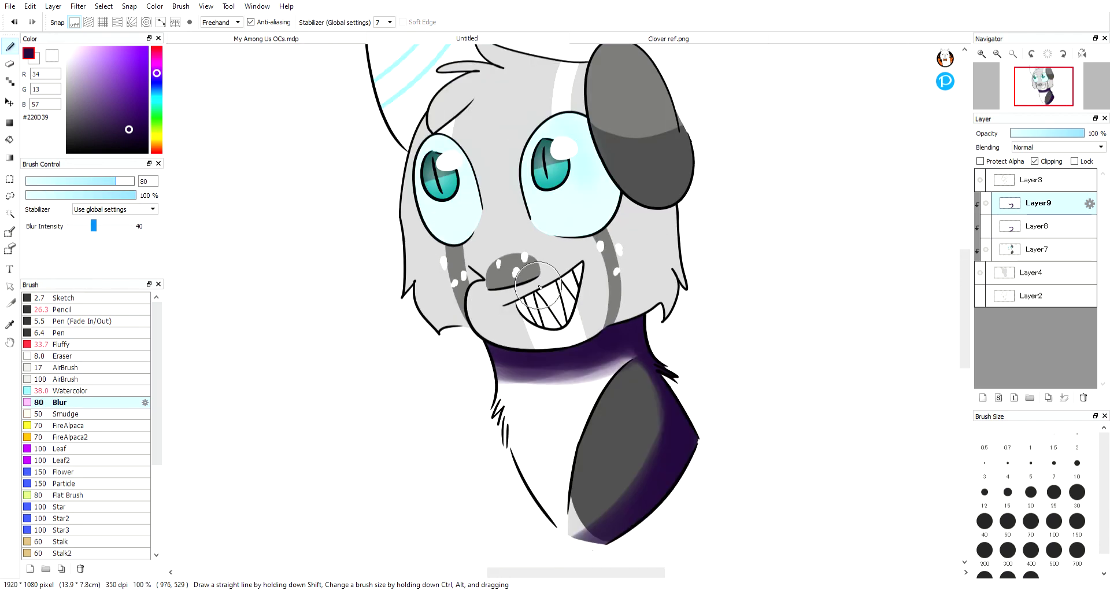
left_click(1053, 229)
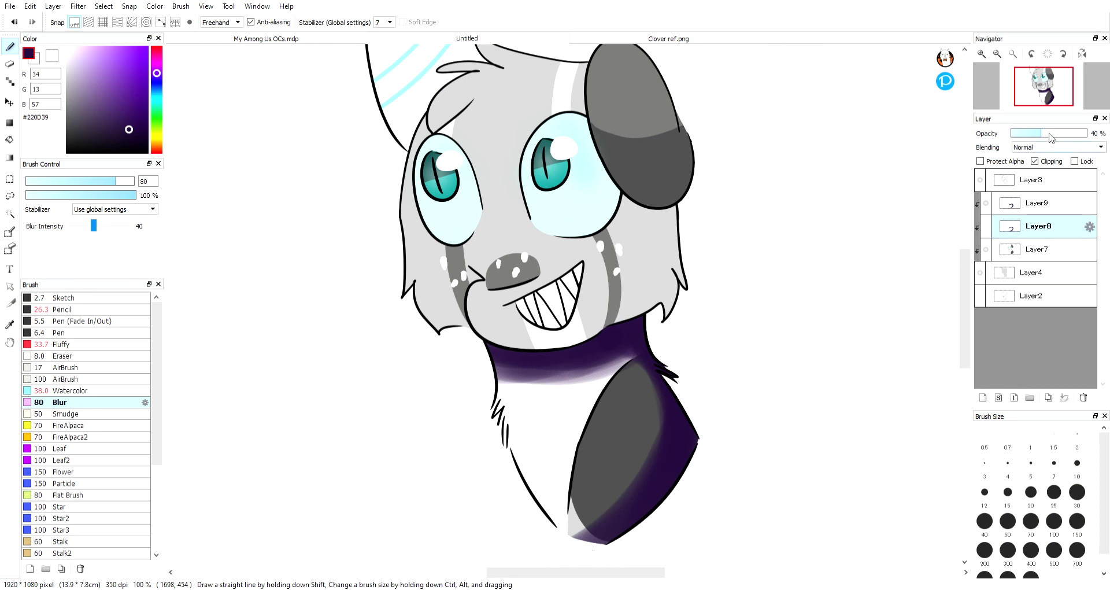
left_click(1042, 203)
left_click_drag(1041, 134, 1040, 137)
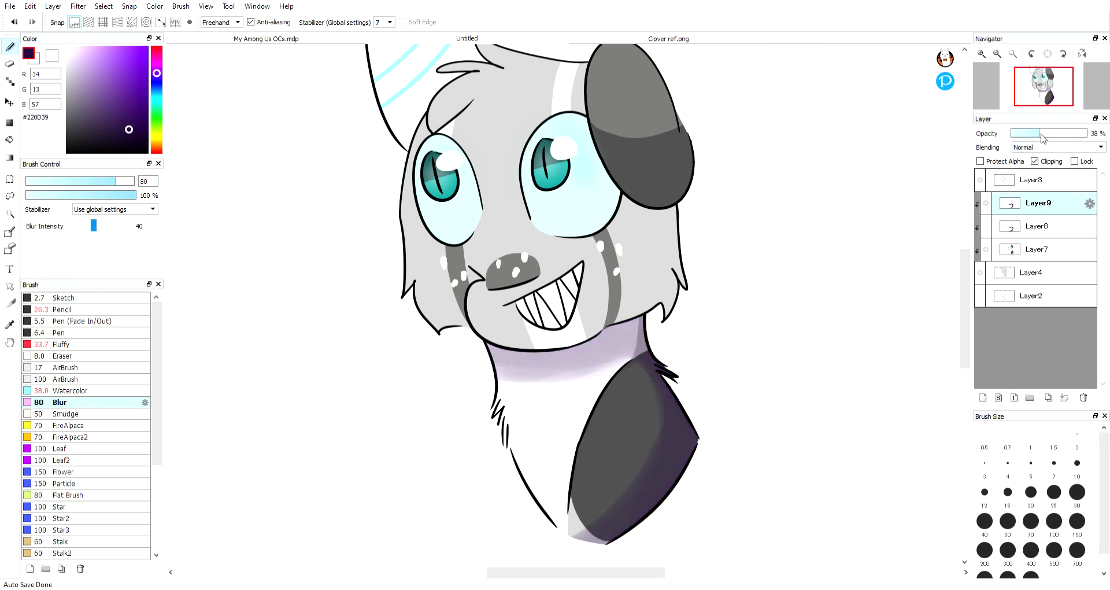
left_click_drag(636, 373, 639, 379)
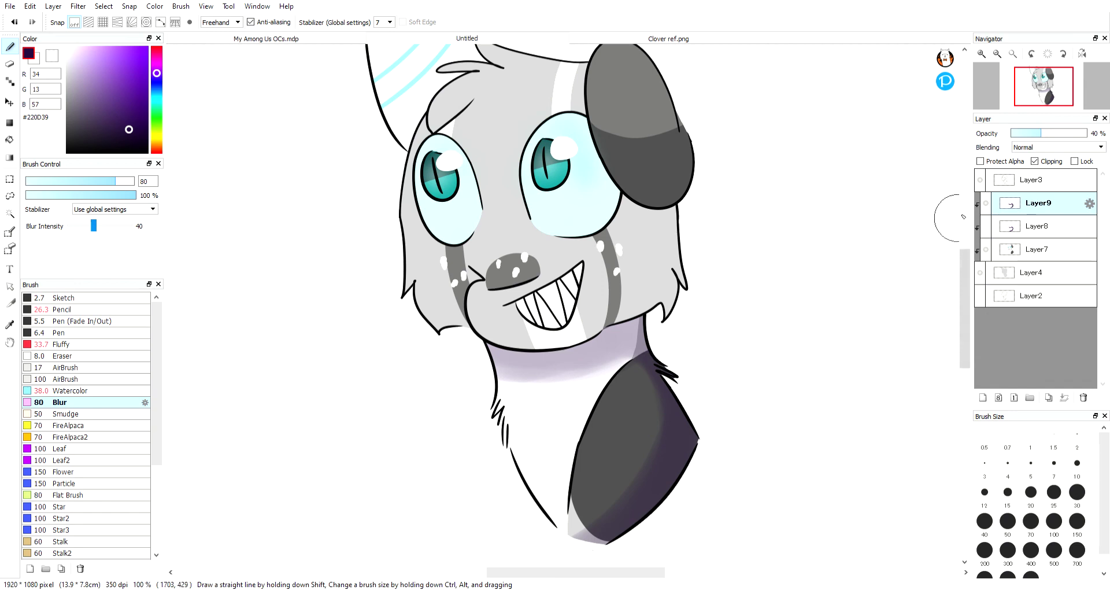
- Compare the shading on Layer8 and Layer9 by alternately showing and hiding the two layers
left_click(986, 204)
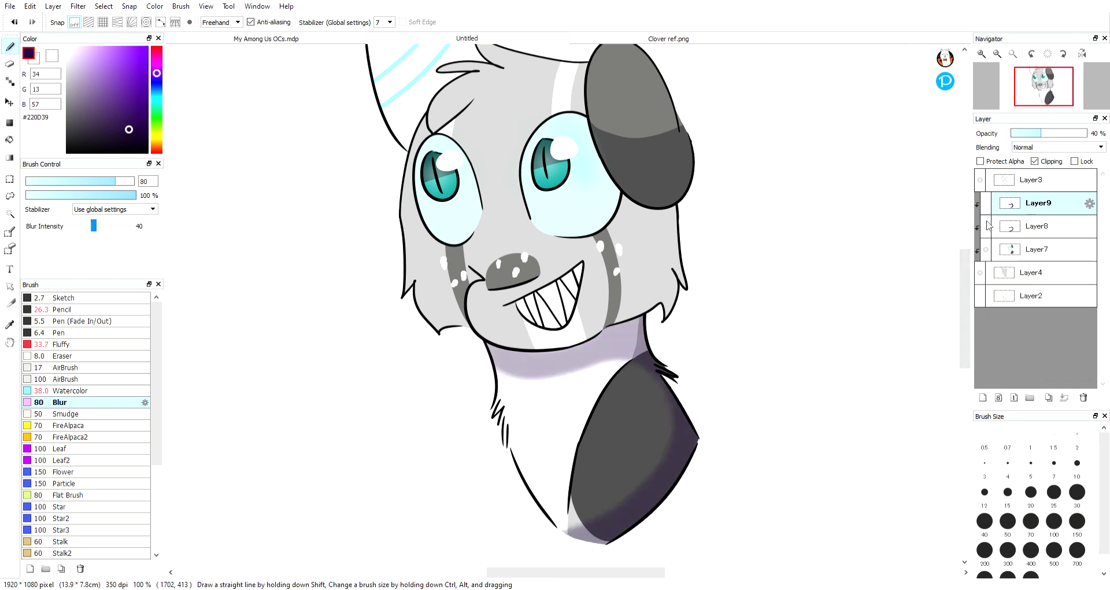
left_click(986, 204)
left_click(986, 204)
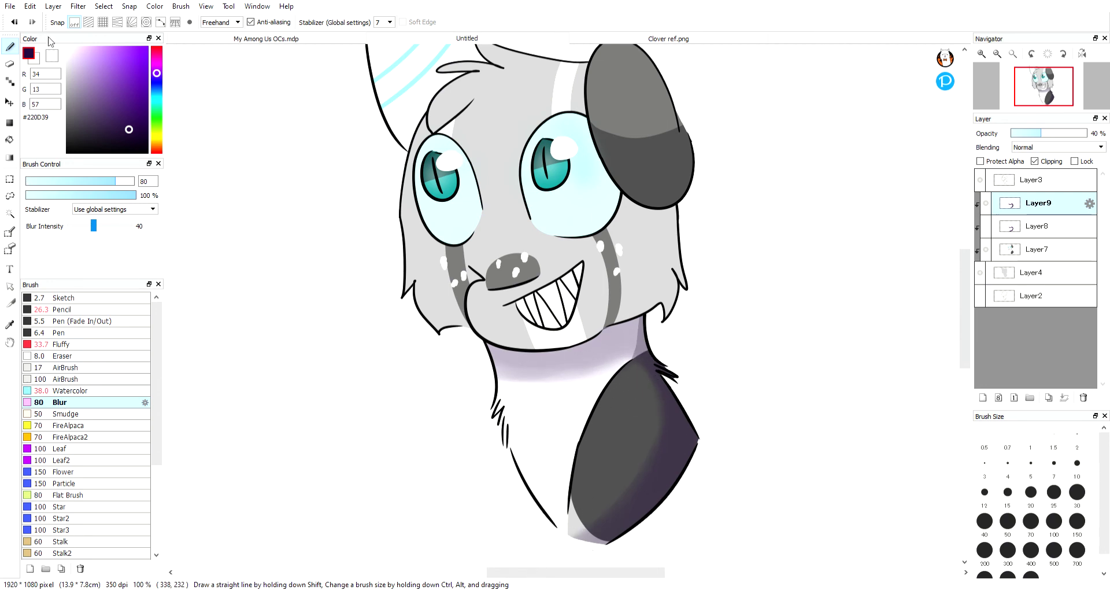
left_click(985, 203)
left_click(986, 227)
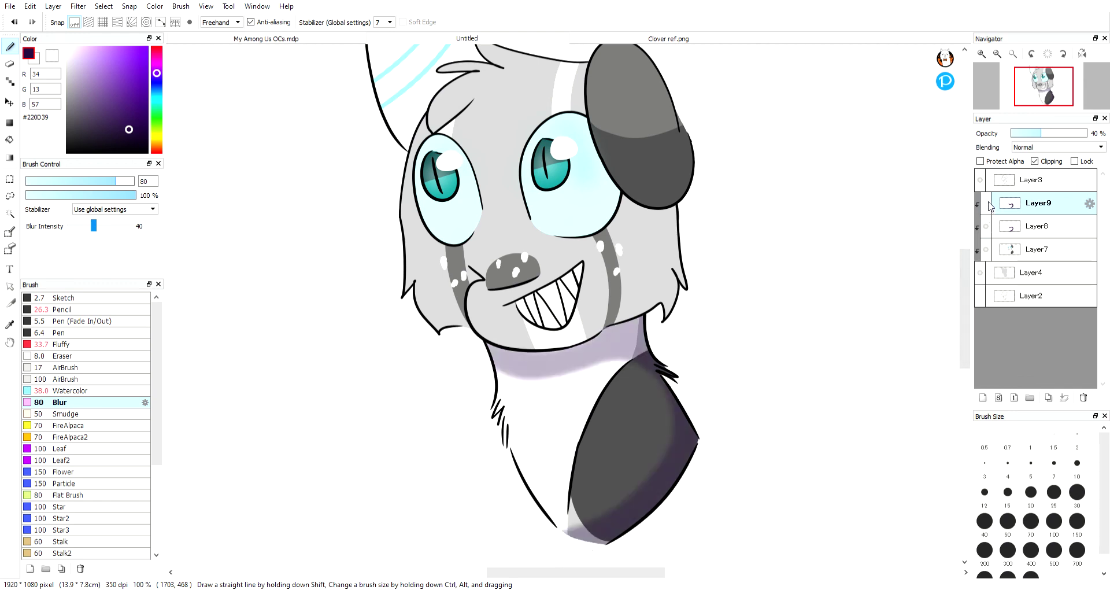
left_click(986, 203)
left_click(985, 226)
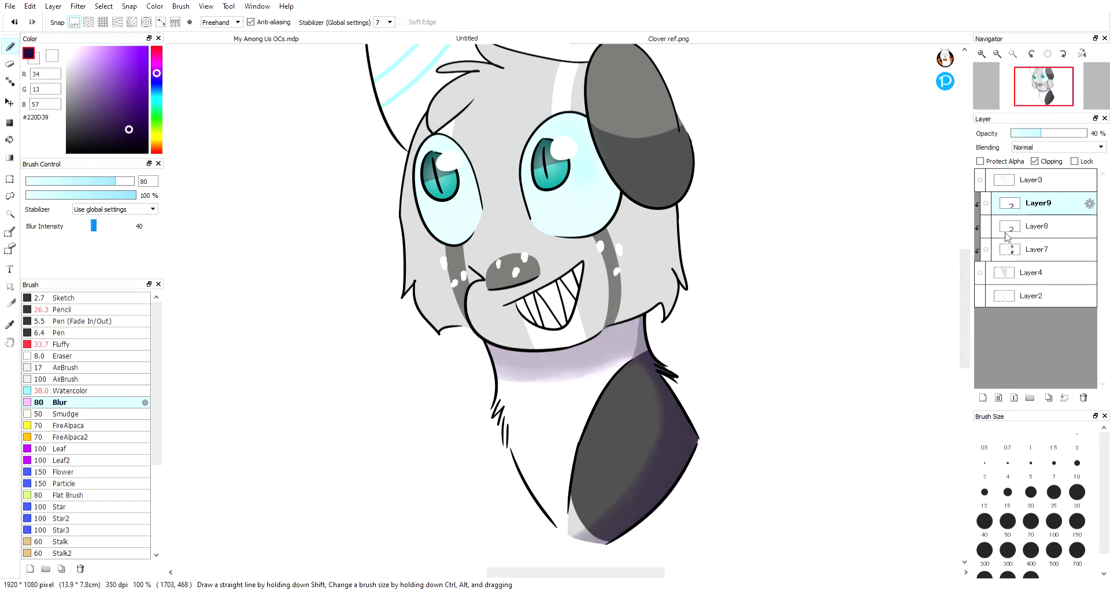
- Keep Layer9 at 40% opacity and delete the hidden Layer8
mouse_move(1040, 134)
left_mouse_down()
mouse_move(1026, 134)
mouse_move(1039, 138)
left_mouse_up()
left_click(1038, 227)
left_click(1083, 397)
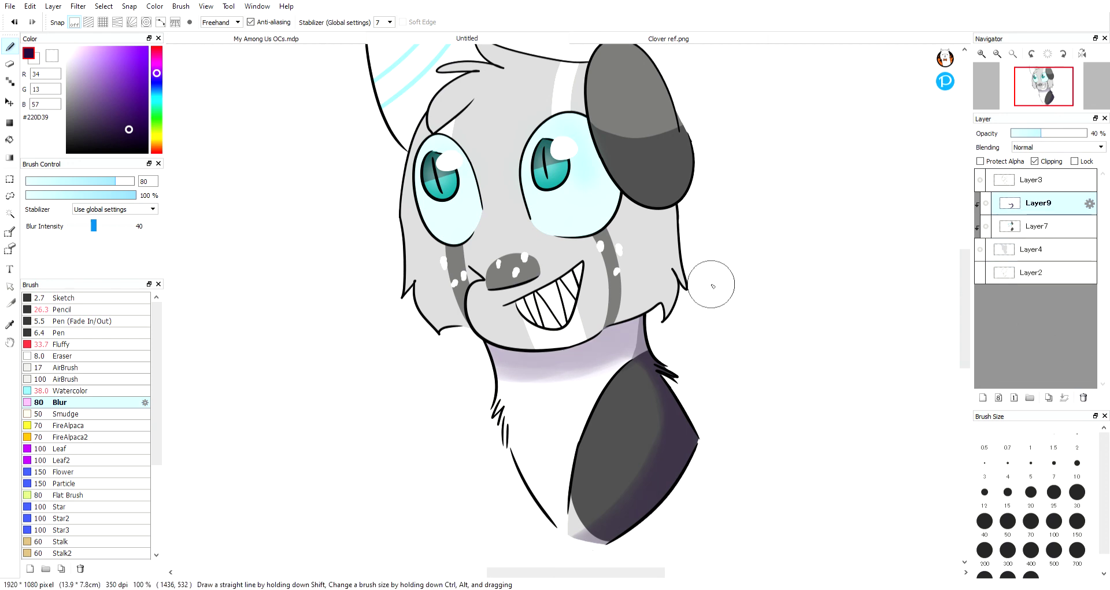
- Add a new layer above Layer3 and draw a dark purple arrow pointing at the head with the Pencil at size 16
scroll(713, 285, "down", 1)
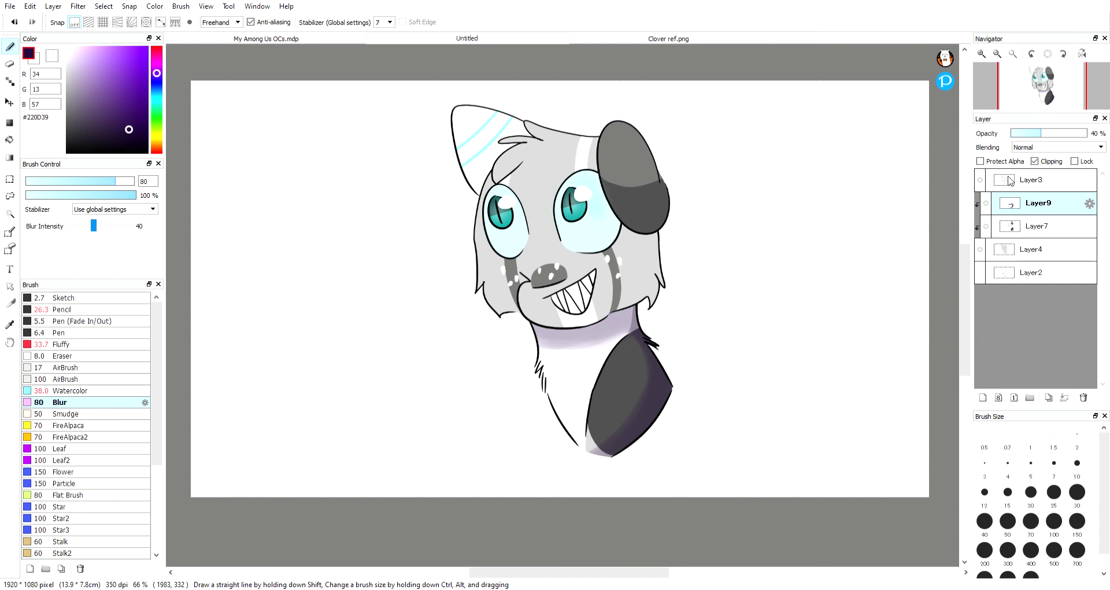
left_click(982, 398)
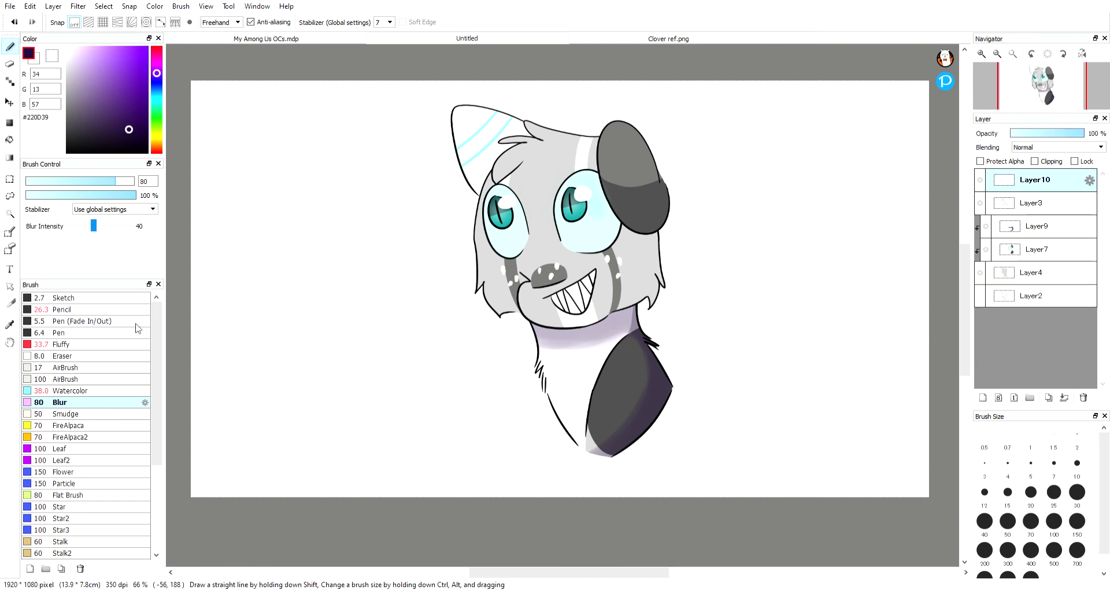
left_click(64, 309)
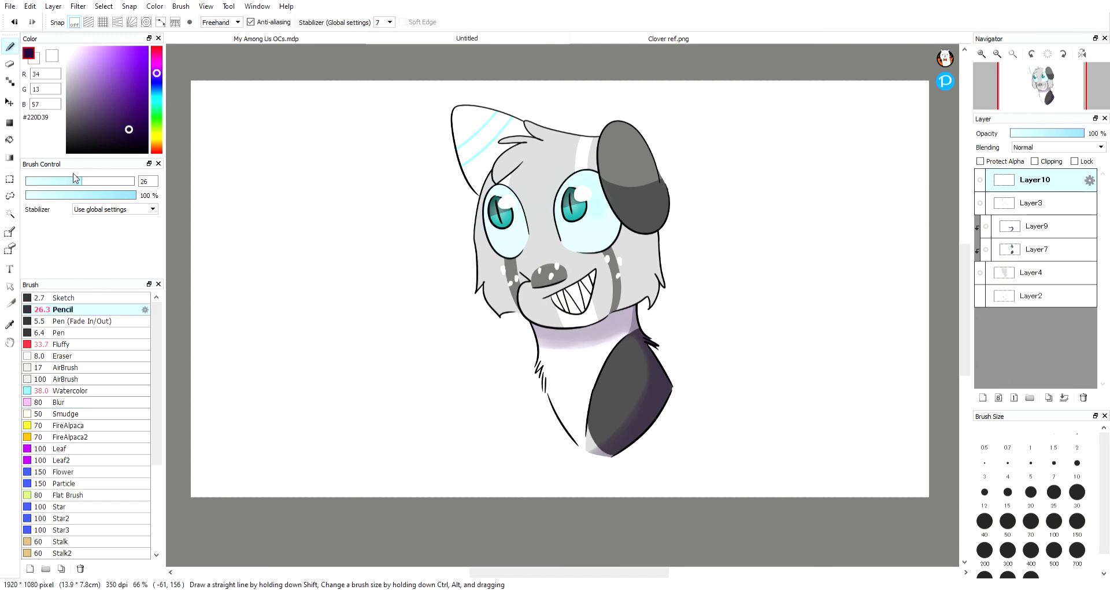
left_click_drag(347, 178, 320, 178)
left_click_drag(249, 117, 398, 177)
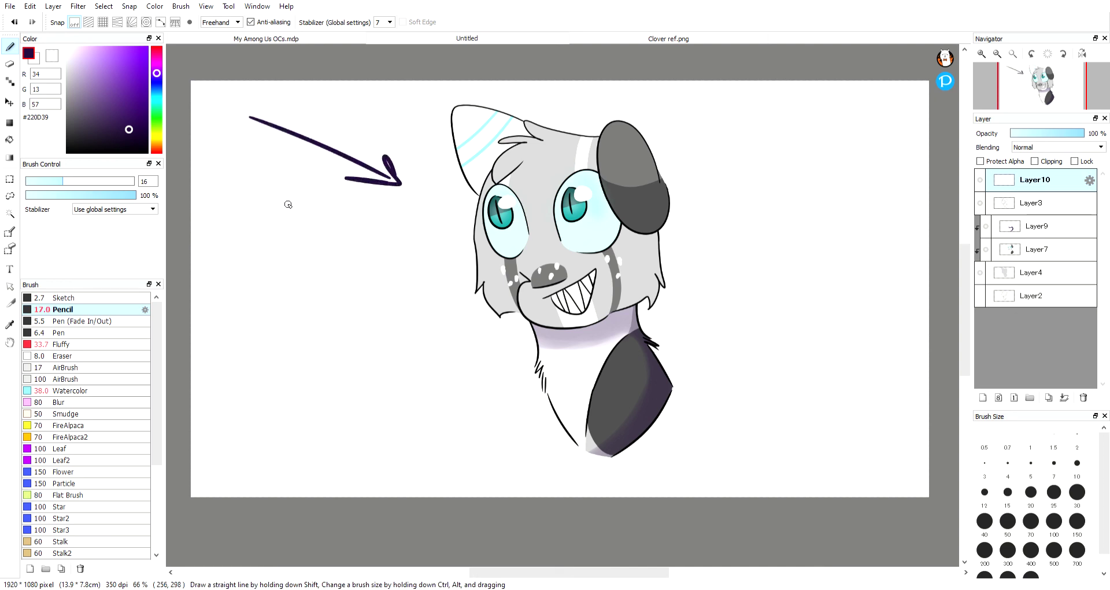
- Handwrite the label "Lighting" in dark purple beneath the arrow
left_click_drag(270, 189, 297, 235)
mouse_move(306, 193)
left_mouse_down()
mouse_move(322, 221)
mouse_move(371, 213)
mouse_move(382, 223)
left_mouse_up()
left_click_drag(391, 204, 378, 249)
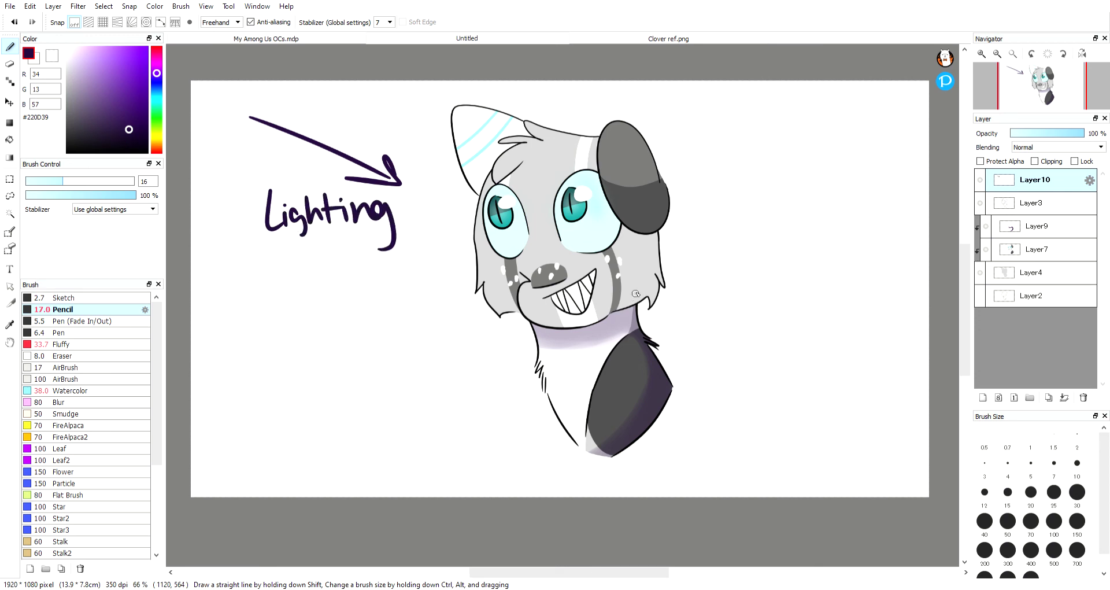
- Move the lighting arrow and its label slightly upward and closer to the cat's head
left_click_drag(625, 233, 605, 260)
left_click(15, 23)
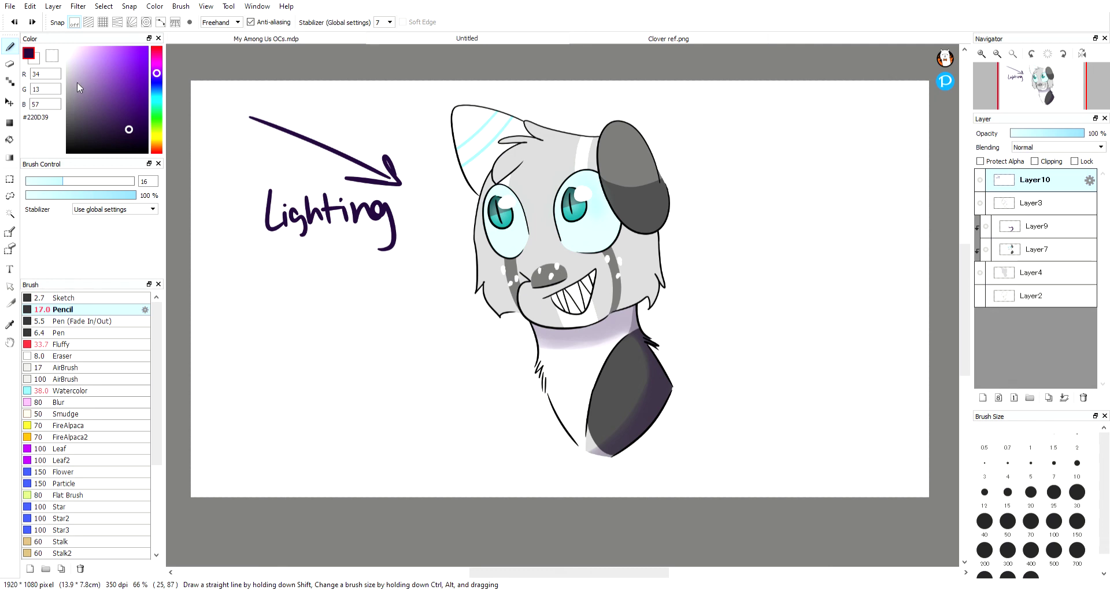
left_click(9, 102)
left_click_drag(393, 186, 414, 175)
left_click(9, 47)
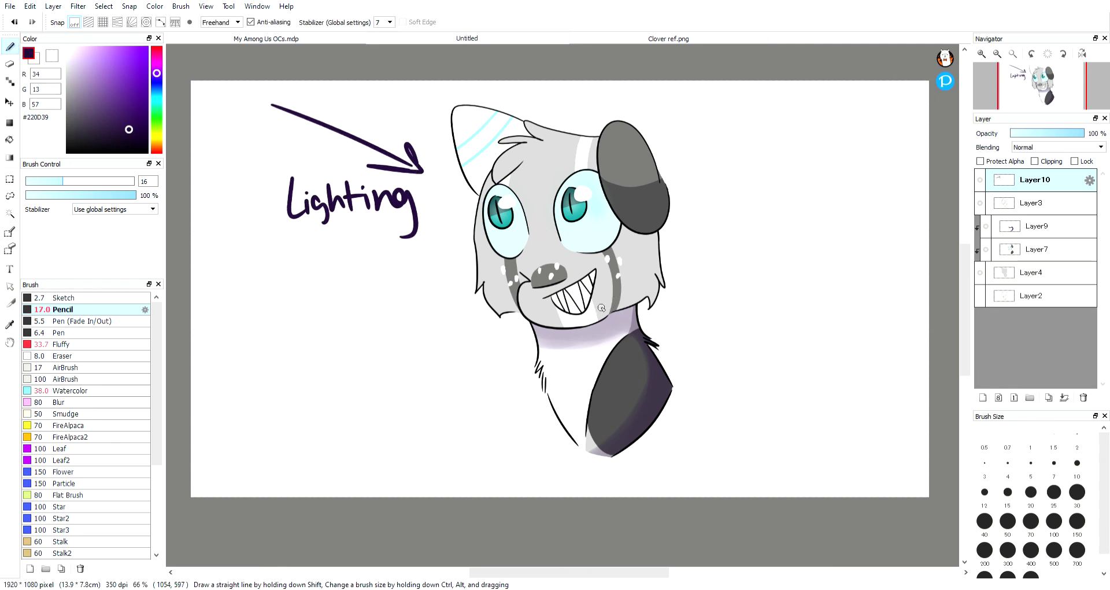
- Hide all layers except the Layer2 sketch and toggle the Layer3 line art to compare it with the sketch
left_click(1047, 294)
left_click_drag(980, 272, 980, 183)
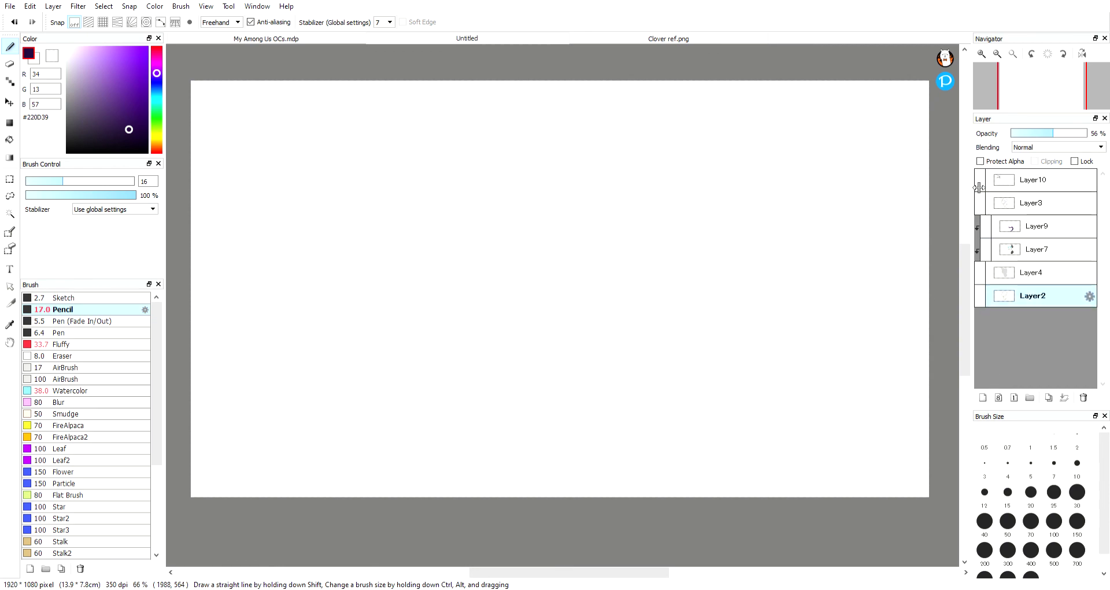
left_click(982, 295)
left_click(983, 204)
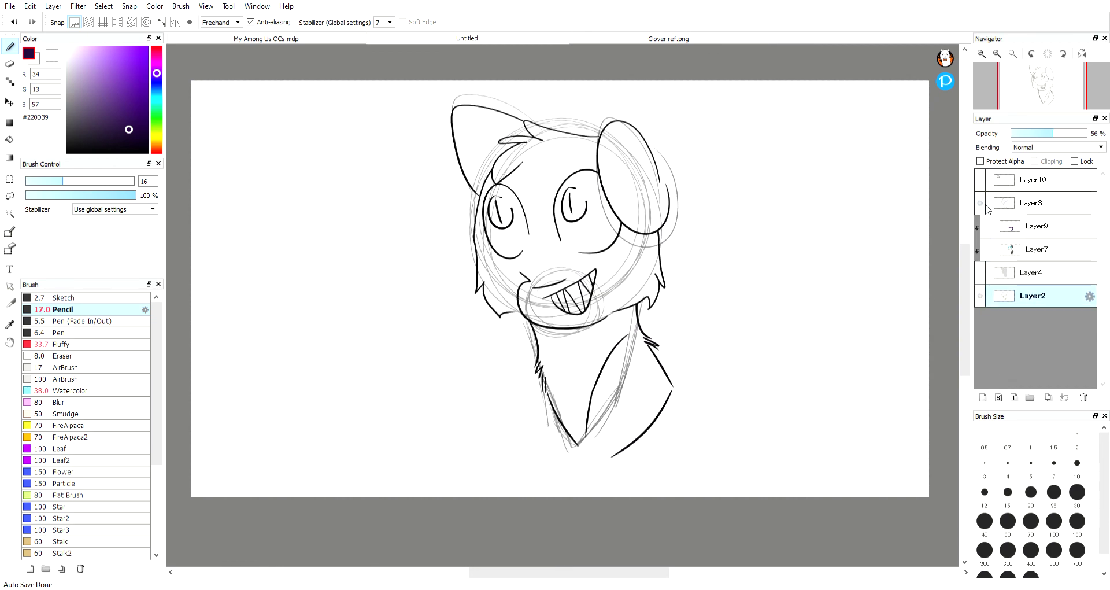
left_click(984, 207)
left_click(984, 207)
left_click(984, 207)
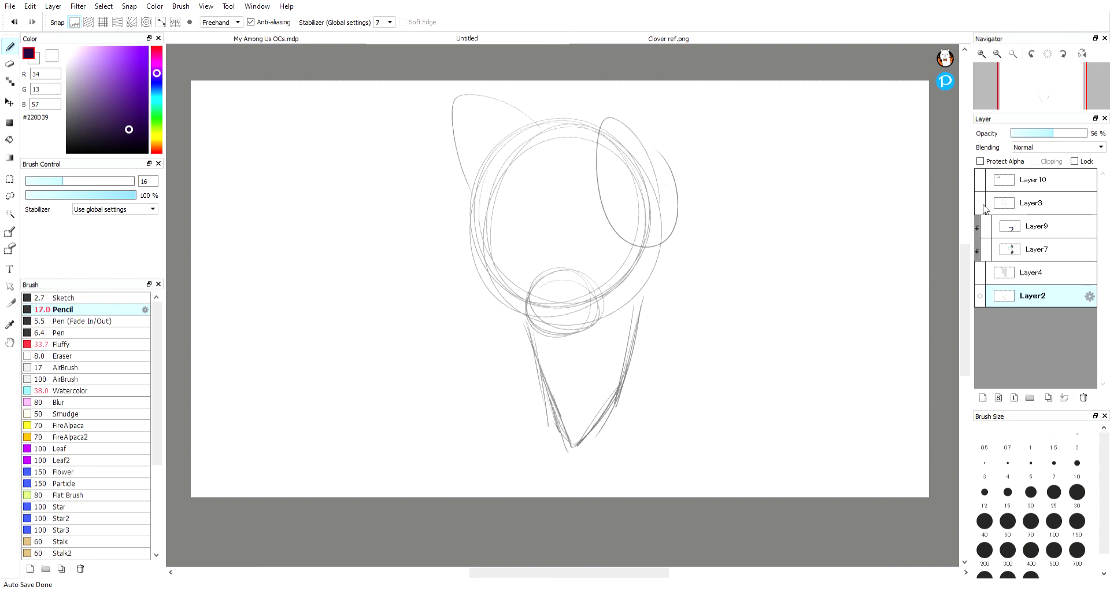
left_click(984, 207)
left_click(984, 207)
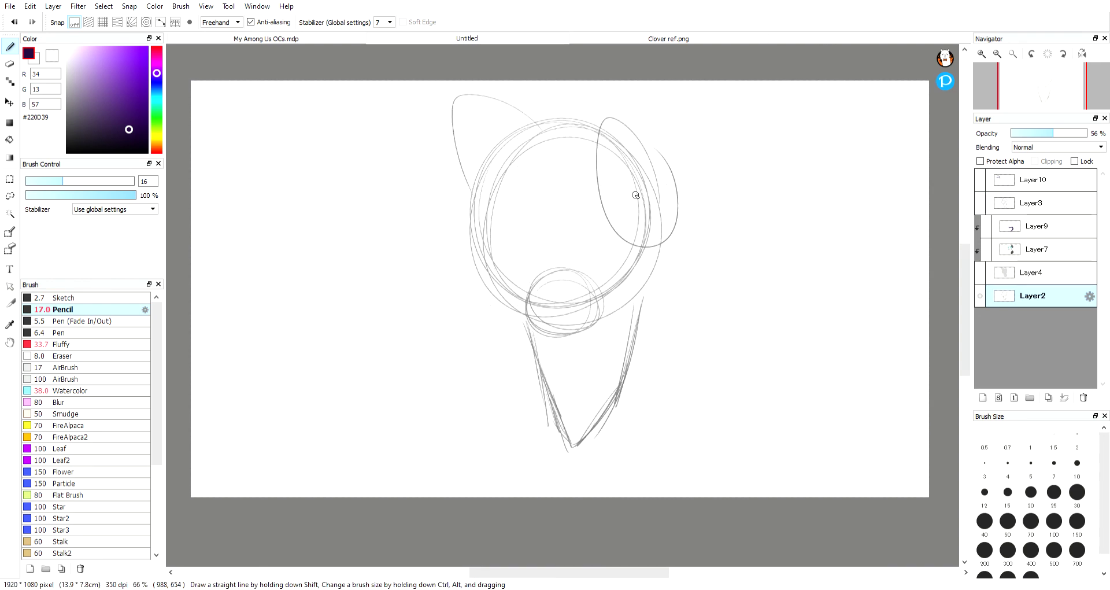
- Hide the Layer2 sketch, show Layer3, Layer4, Layer7, Layer9 and Layer10 again to review the build-up, and select Layer10
left_click(980, 203)
left_click(980, 295)
left_click(979, 272)
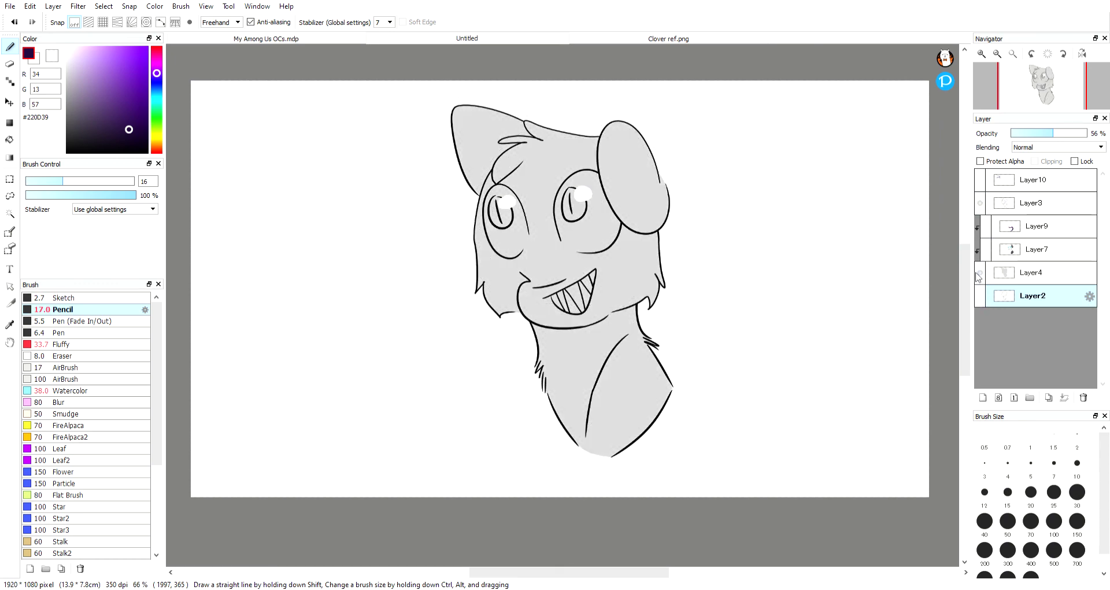
left_click(986, 250)
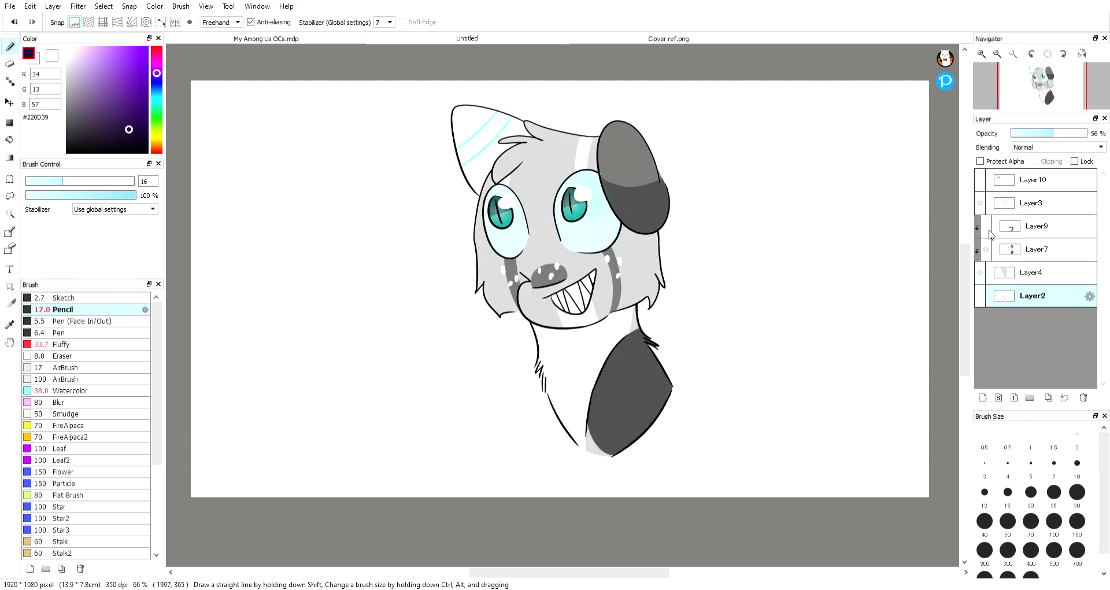
left_click(986, 228)
left_click(980, 180)
left_click(1029, 180)
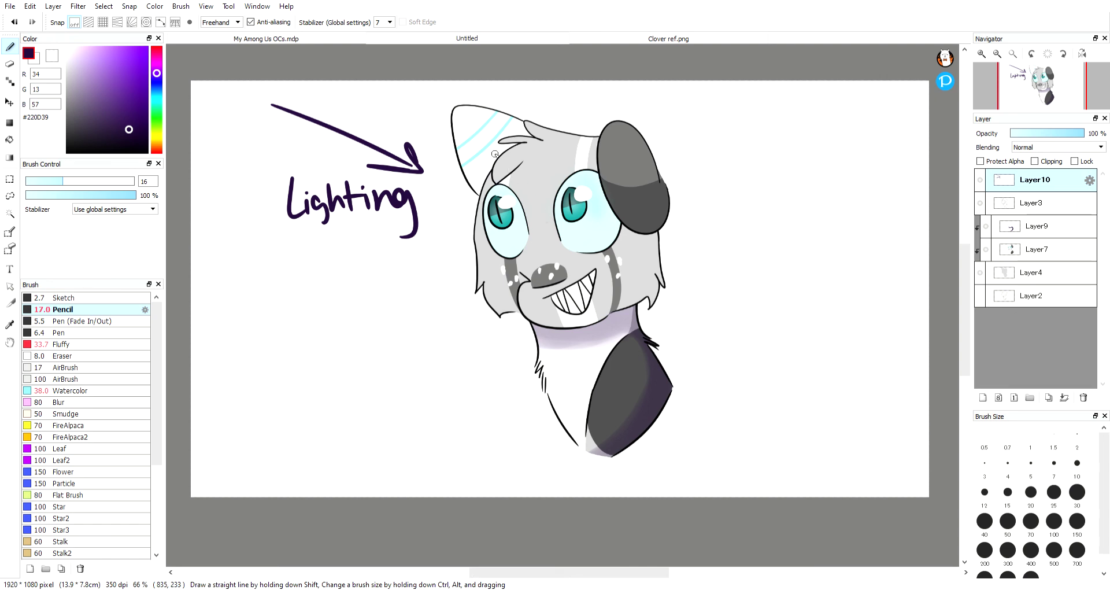
- Pick the light cyan from the ear stripes and try handwriting "Clover" beside the cat's chest
left_click(477, 134, "alt")
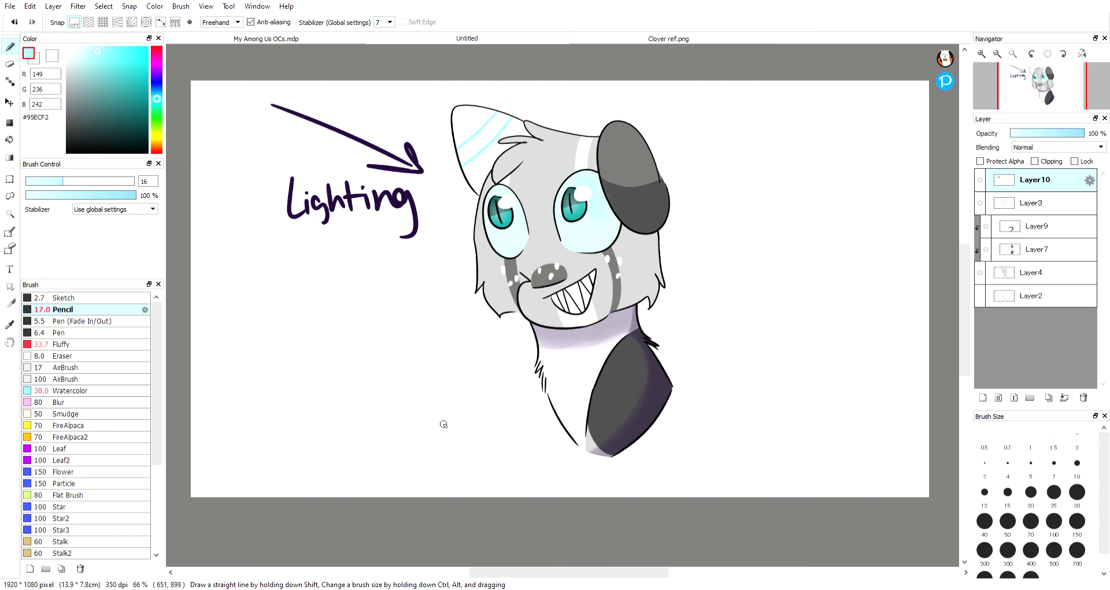
mouse_move(414, 454)
left_mouse_down()
mouse_move(448, 415)
mouse_move(449, 467)
mouse_move(468, 429)
mouse_move(518, 469)
left_mouse_up()
left_click(14, 22)
left_click(15, 22)
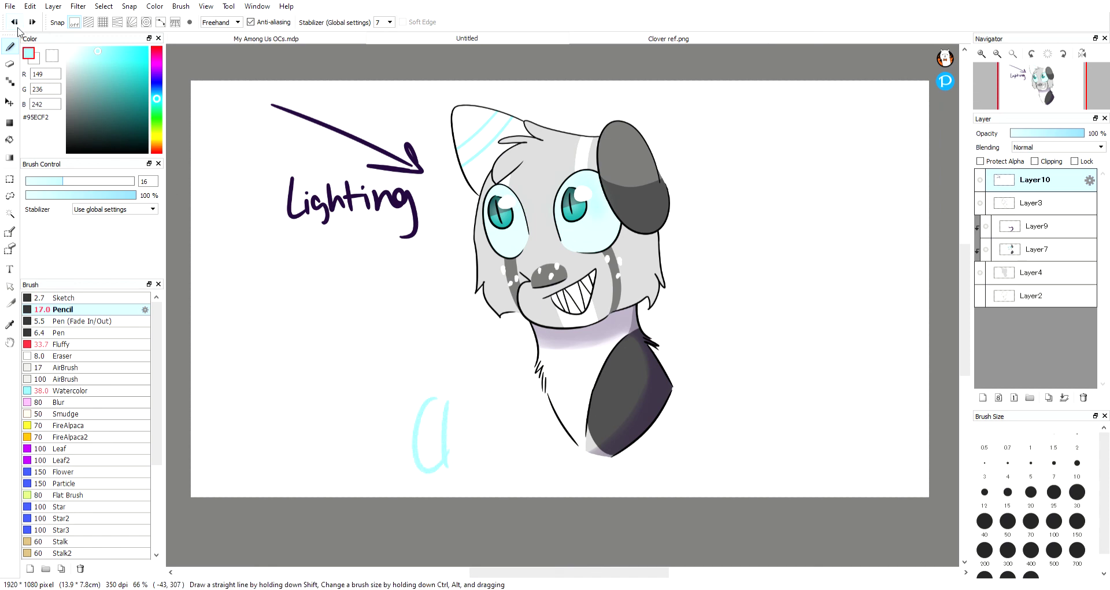
left_click(14, 22)
left_click_drag(413, 403, 535, 423)
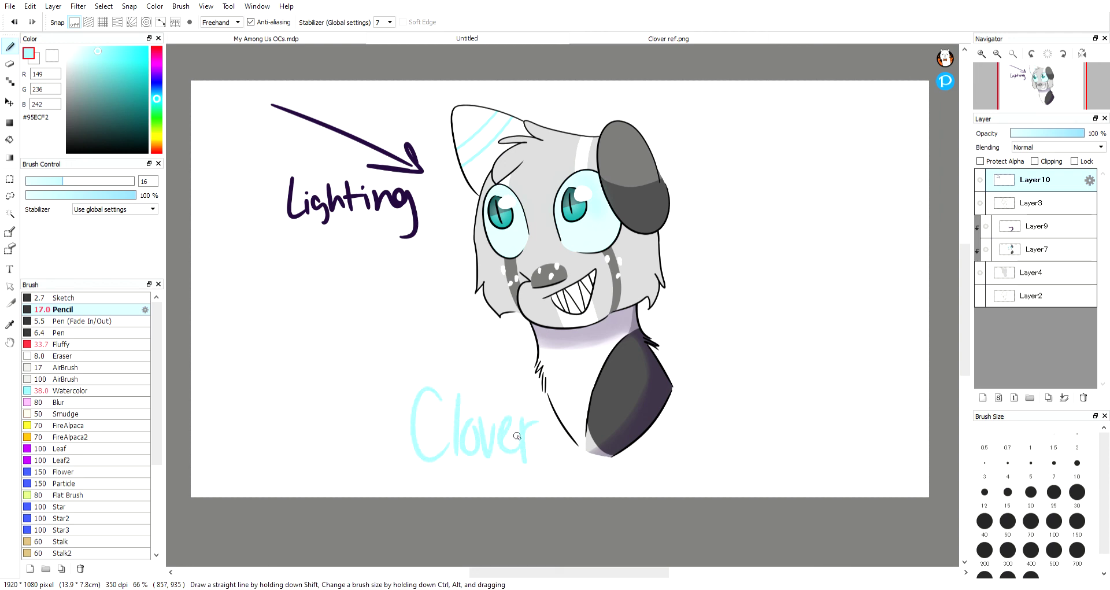
- Undo the cyan lettering and replace the lighting annotation layer with a blank layer between Layer4 and Layer2
left_click(17, 27)
left_click(17, 26)
left_click(18, 26)
left_click(15, 25)
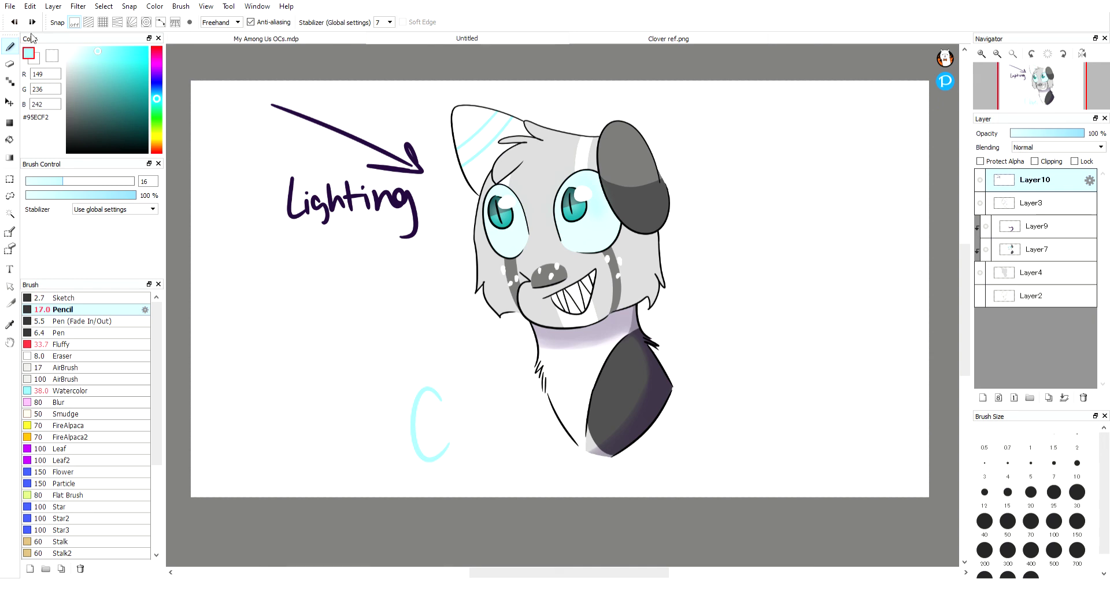
left_click(16, 24)
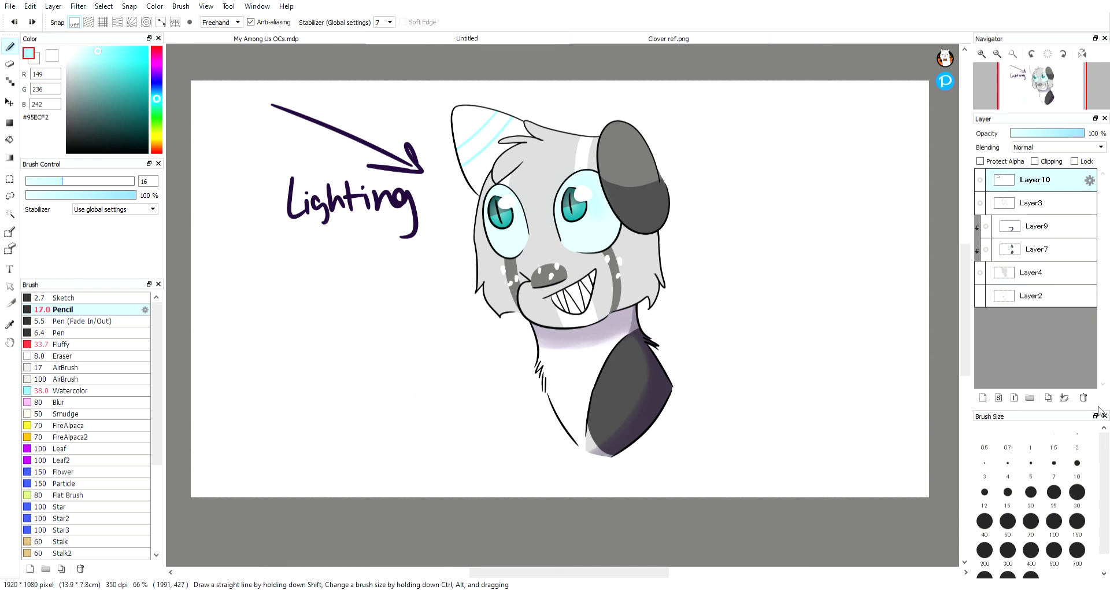
left_click_drag(1034, 179, 1019, 281)
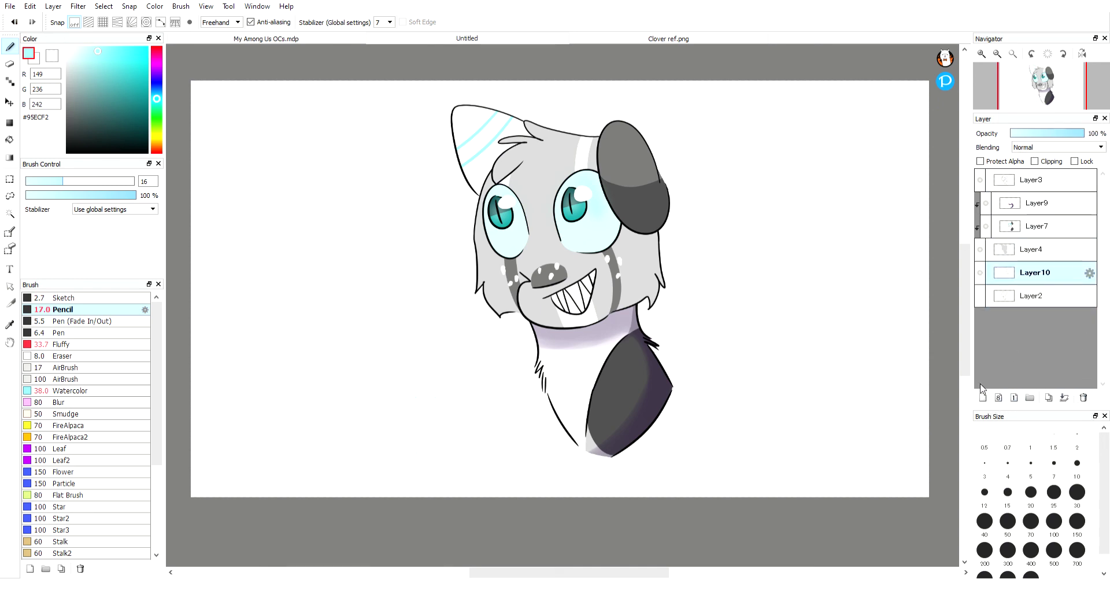